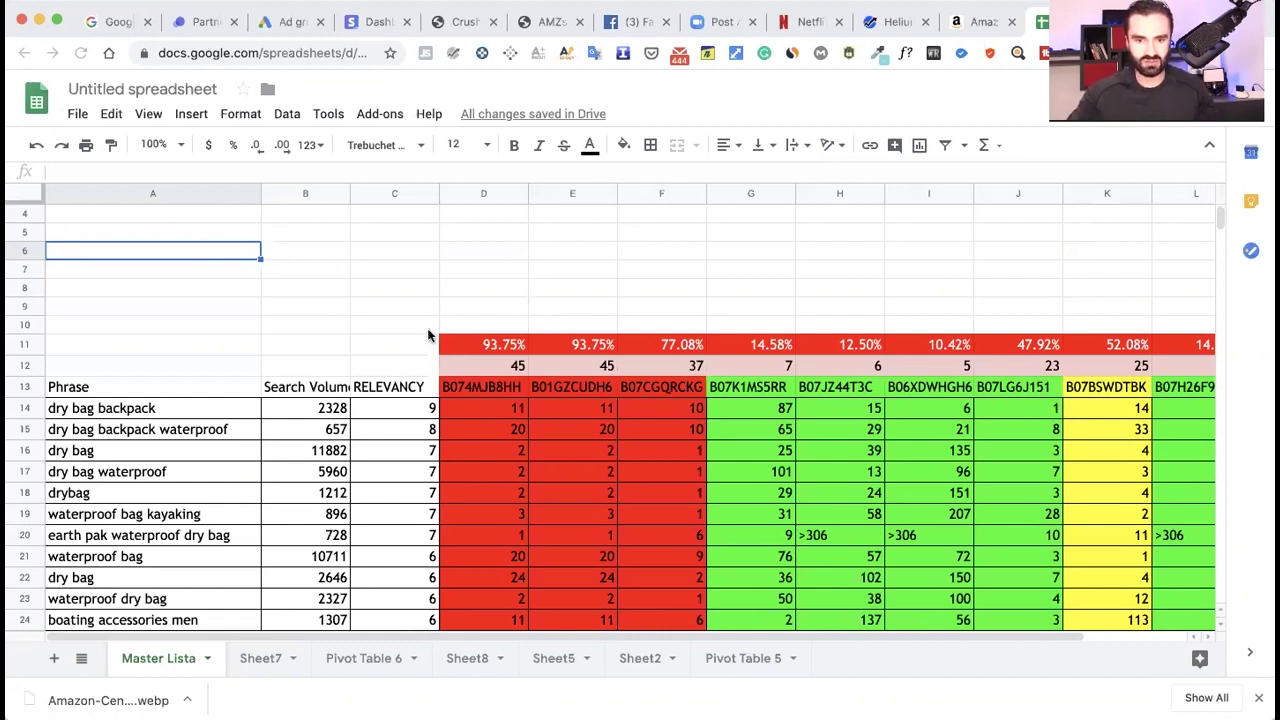
# Enter the label "Title" in cell A1 above the keyword table on the Master Lista sheet.
pyautogui.scroll(1, 428, 336)
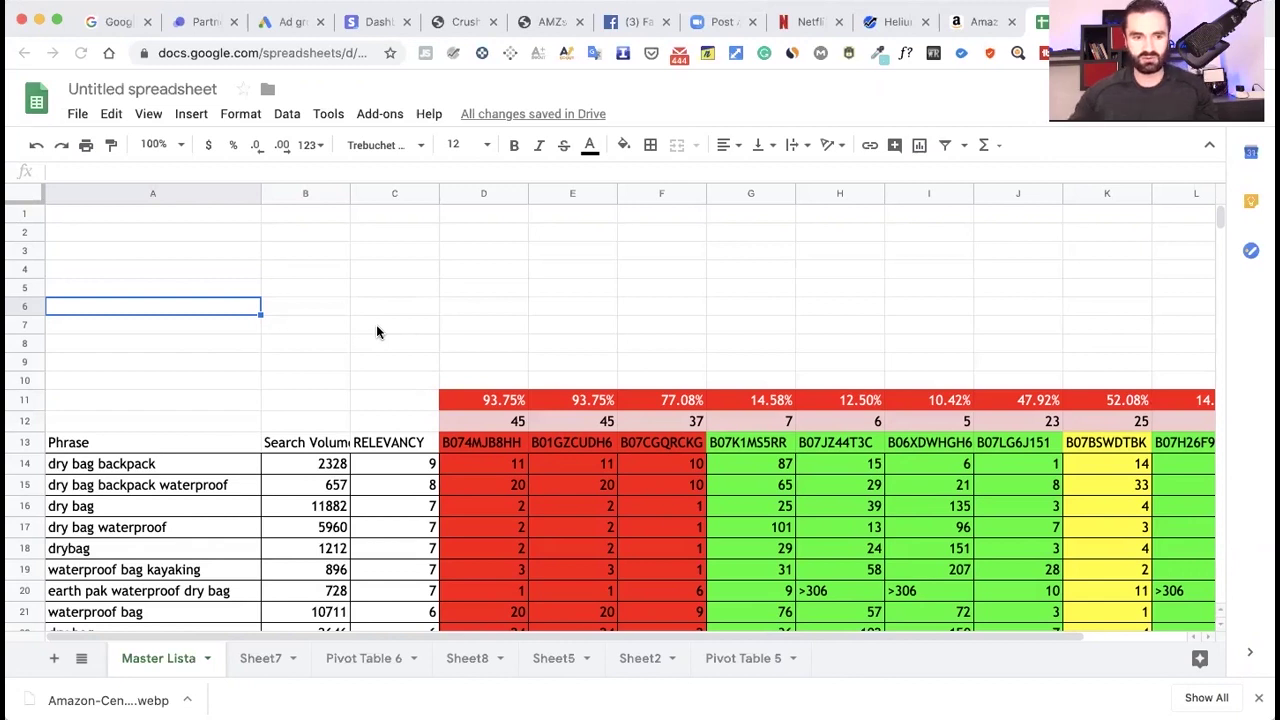
pyautogui.click(138, 213)
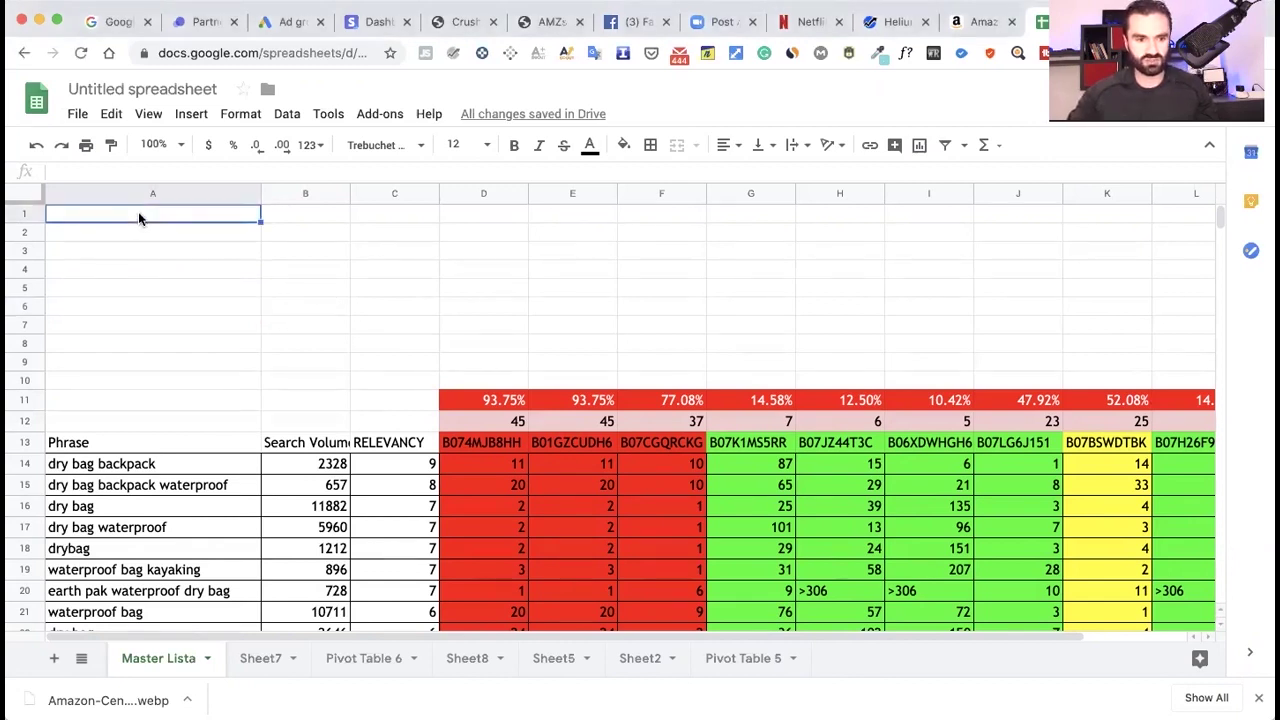
pyautogui.doubleClick(139, 213)
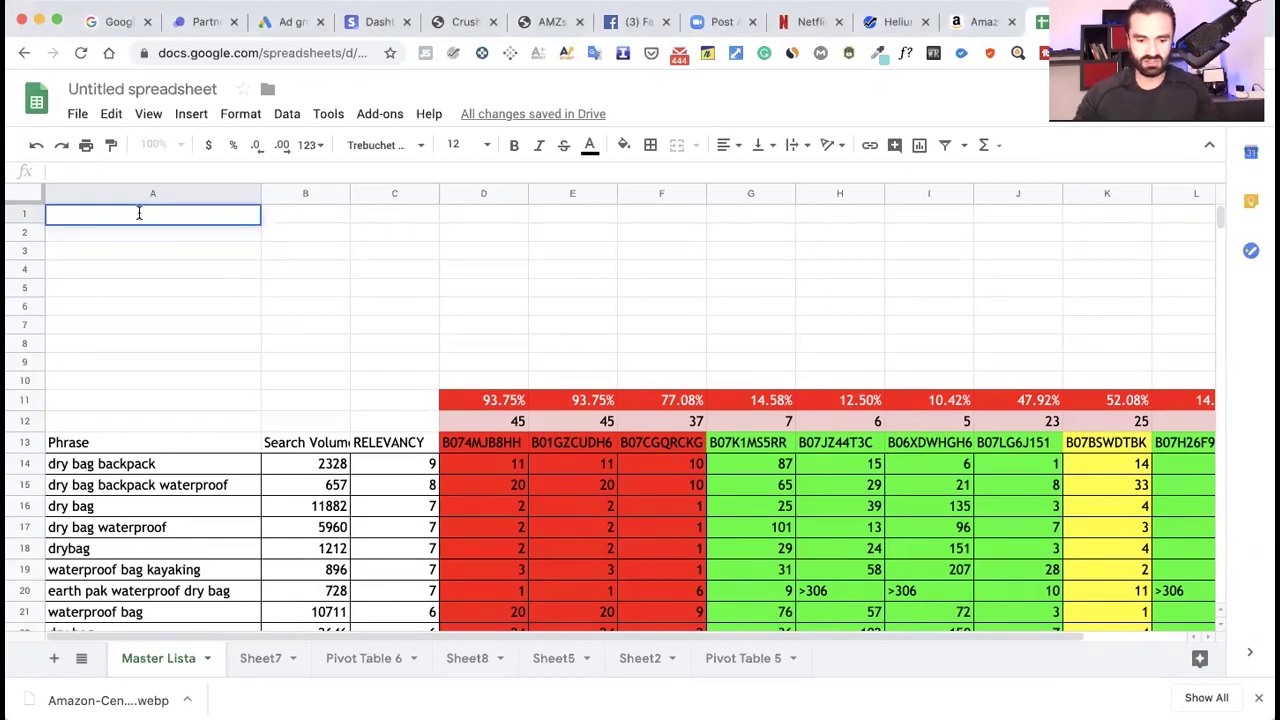
pyautogui.write('Titi')
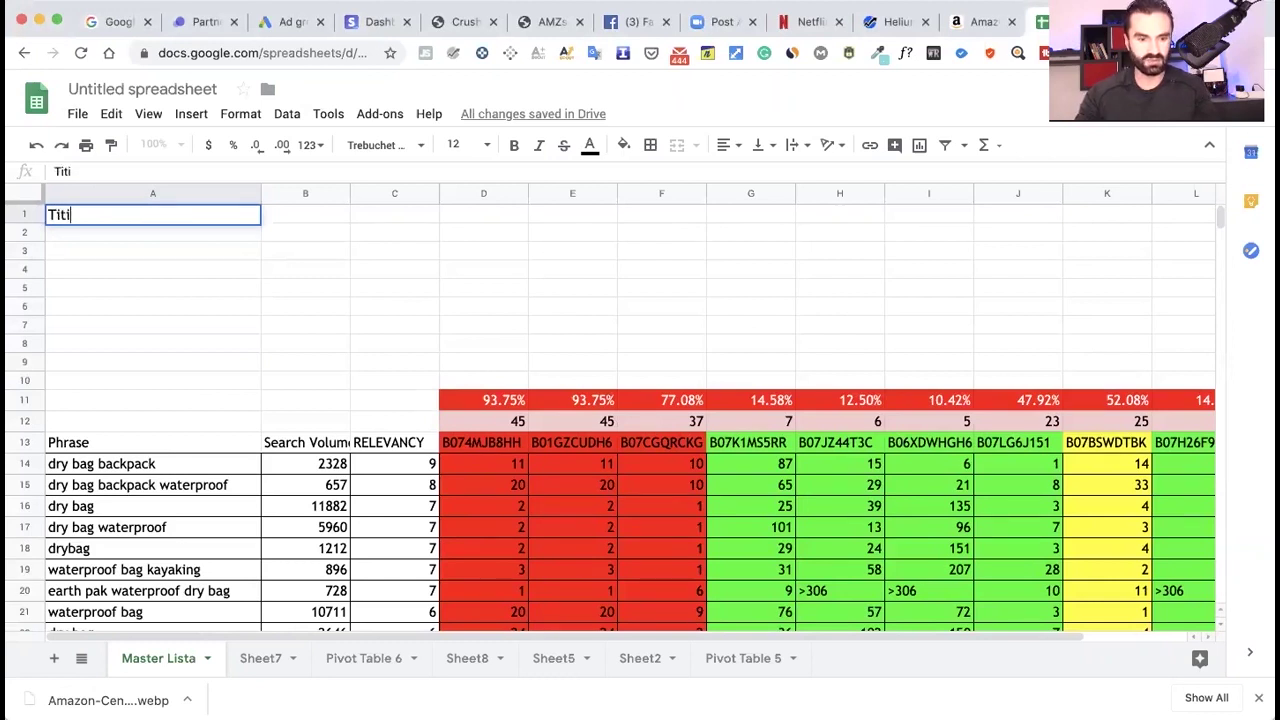
pyautogui.press('BackSpace')
pyautogui.write('le')
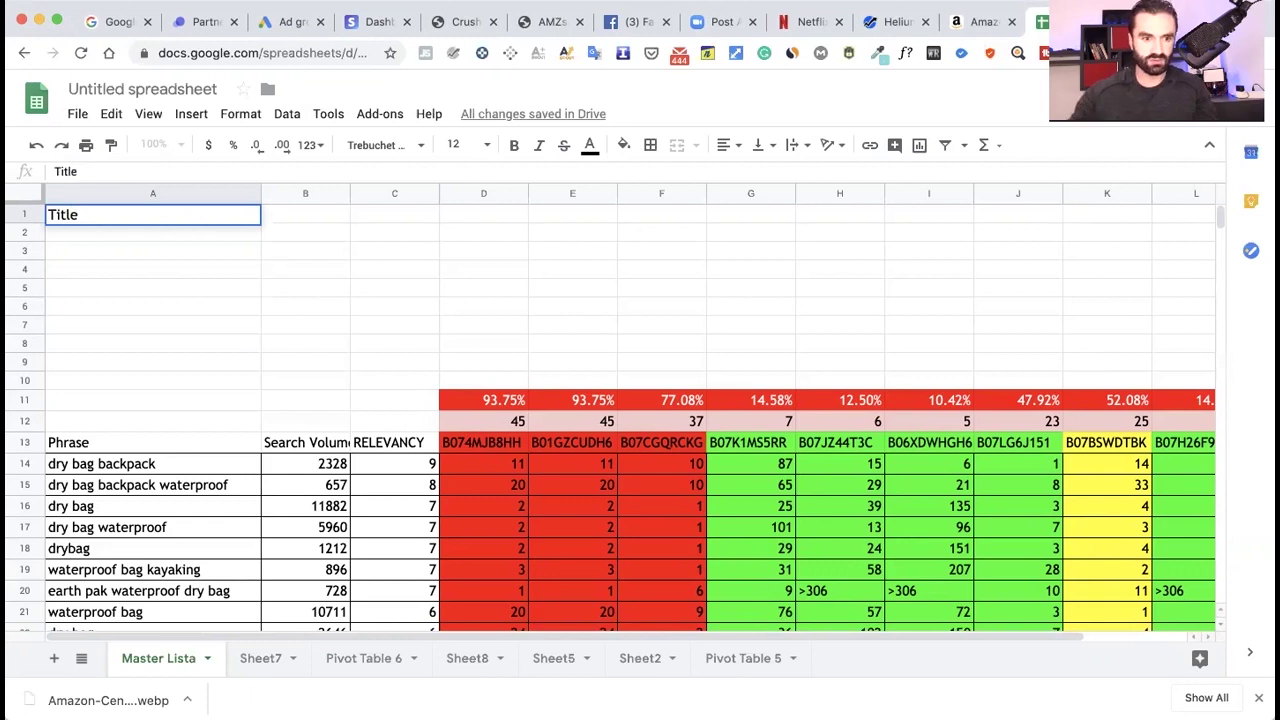
# Enter the bullet-point labels "BP 1", "BP 2" and "BP 3" in cells A2 to A4.
pyautogui.click(124, 234)
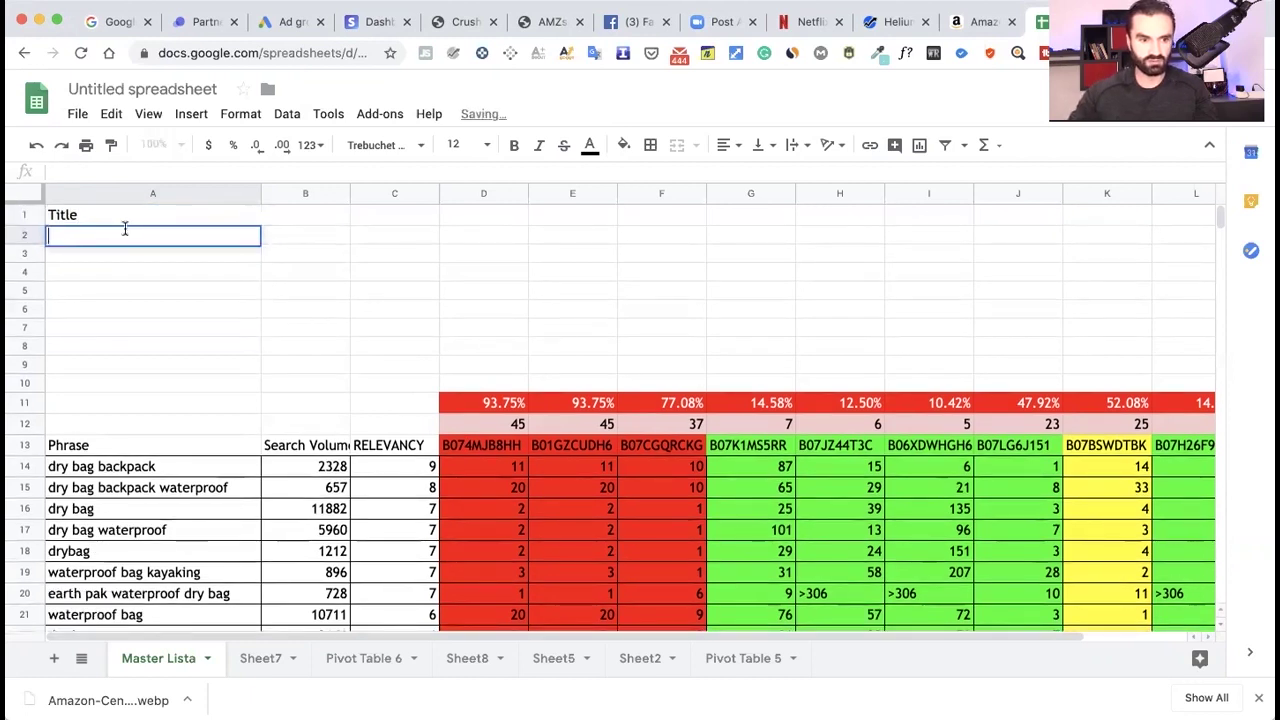
pyautogui.write('BP 1')
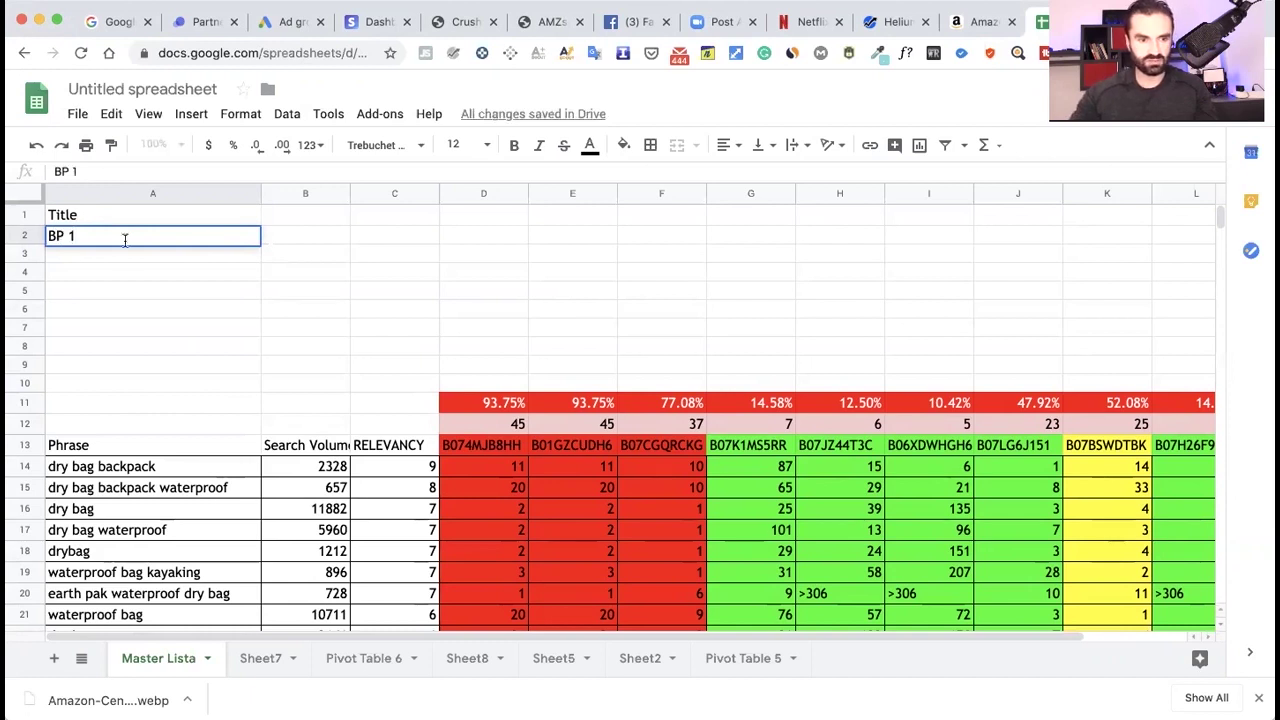
pyautogui.click(124, 250)
pyautogui.write('BP 2')
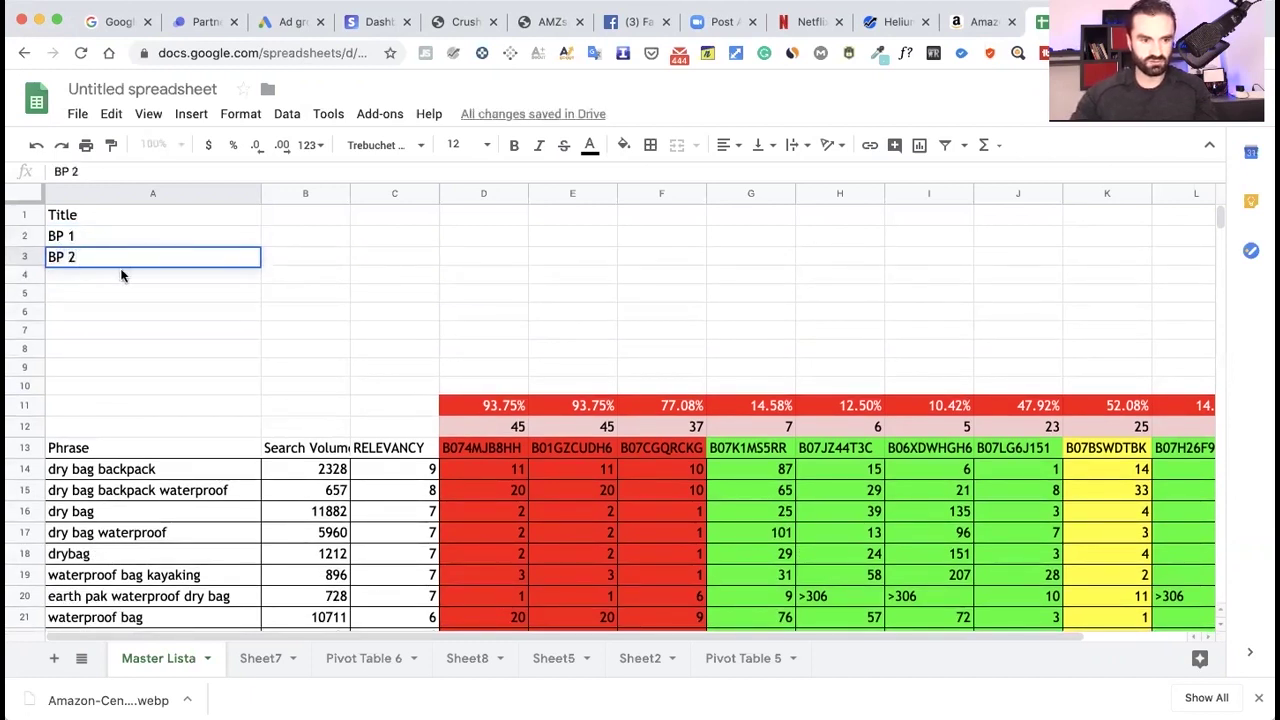
pyautogui.click(122, 275)
pyautogui.write('BP 3')
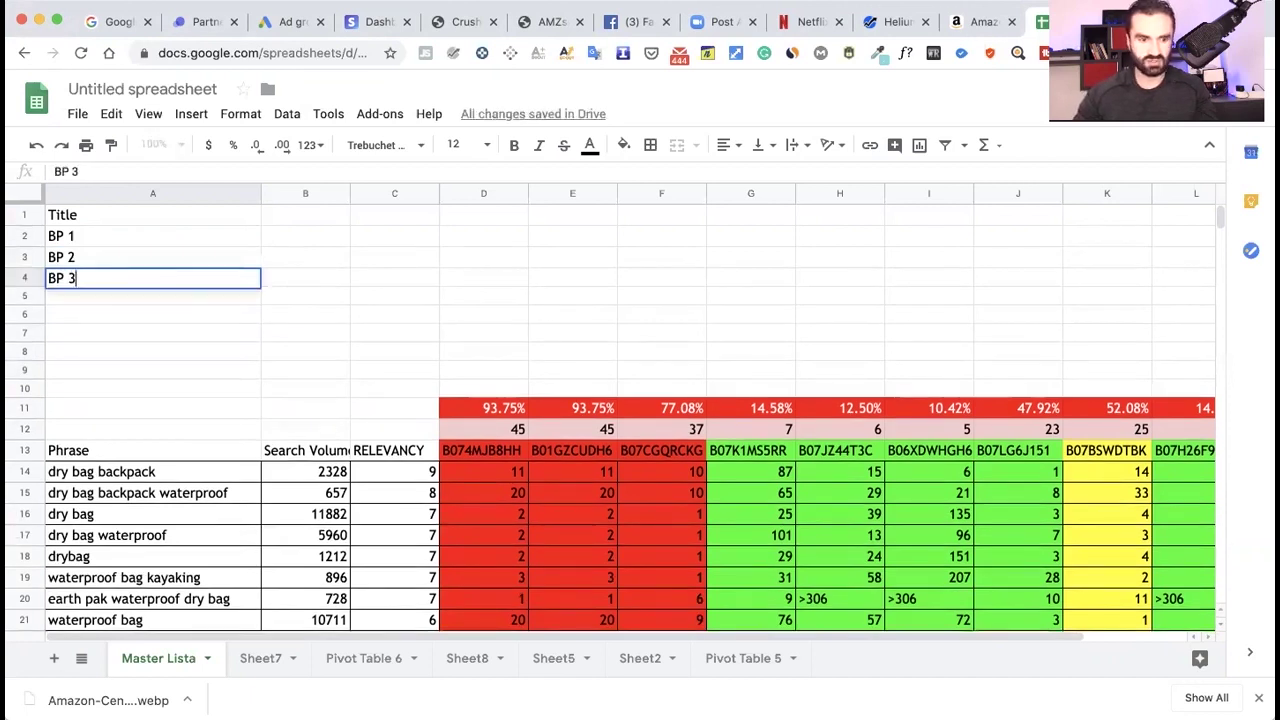
# Add the labels "BP4" and "BP5" in cells A5 and A6.
pyautogui.press('Return')
pyautogui.write('V')
pyautogui.write('BP4')
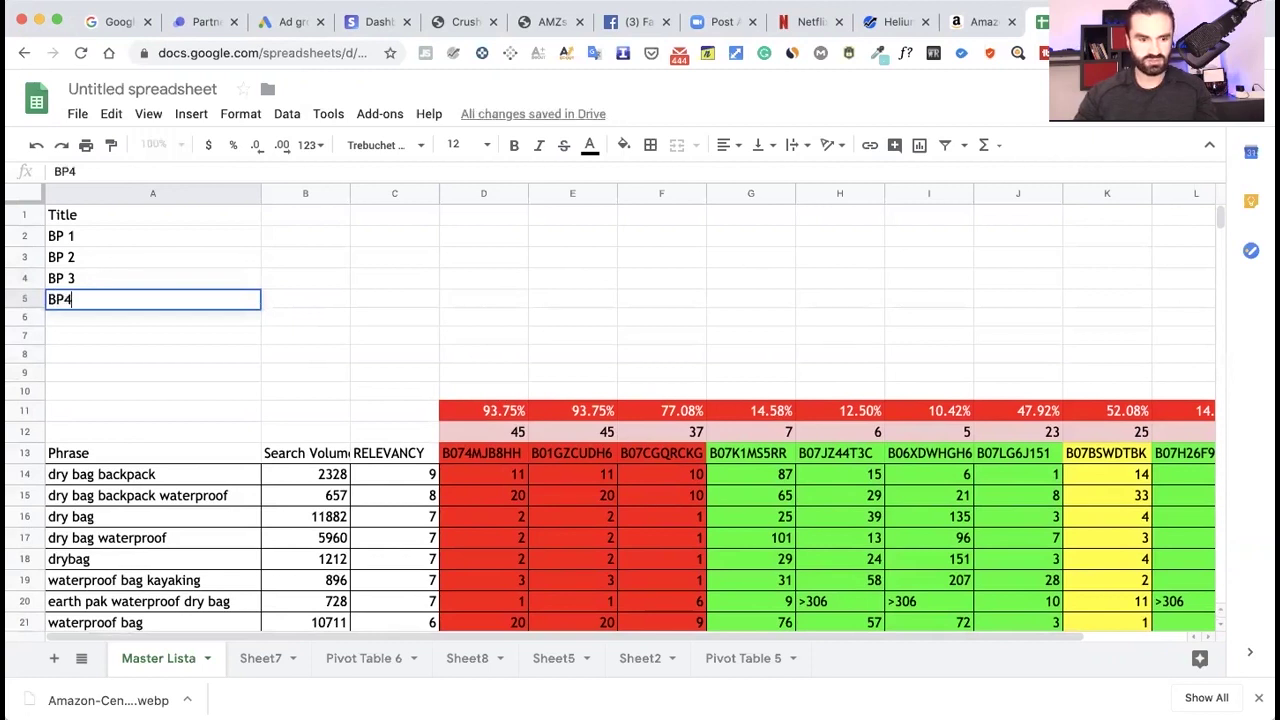
pyautogui.press('Return')
pyautogui.write('BP5')
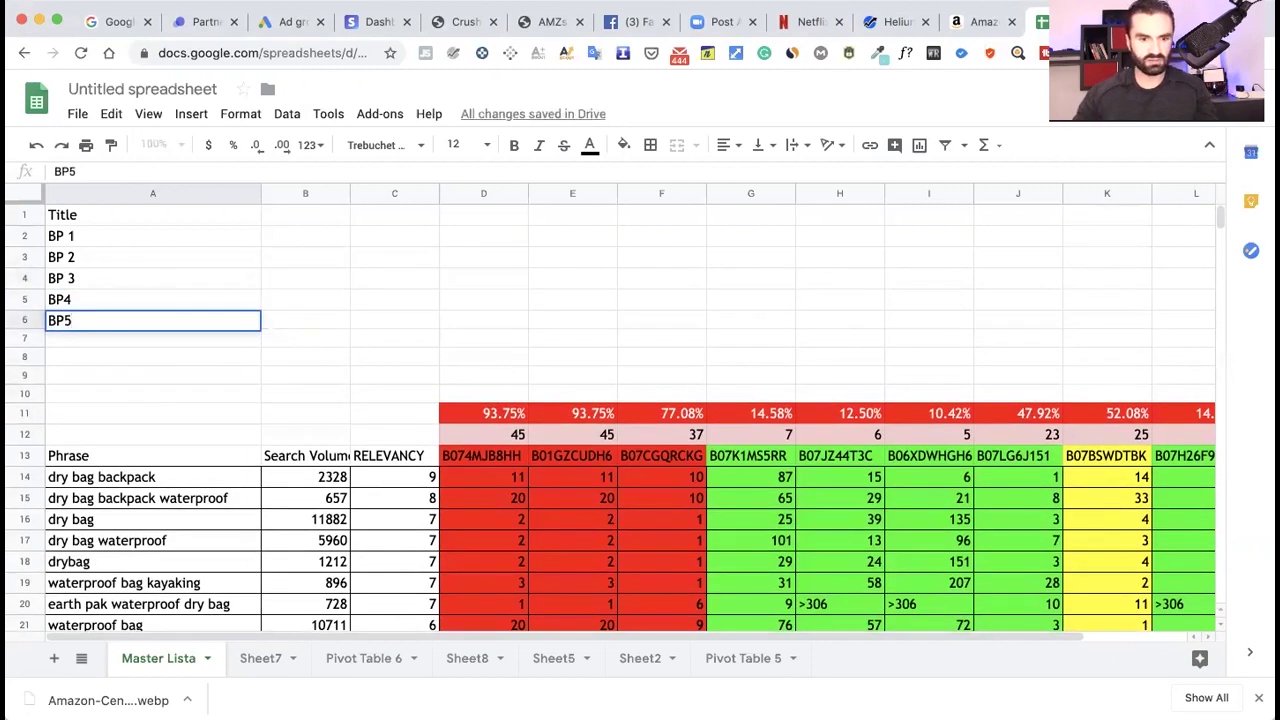
pyautogui.press('Return')
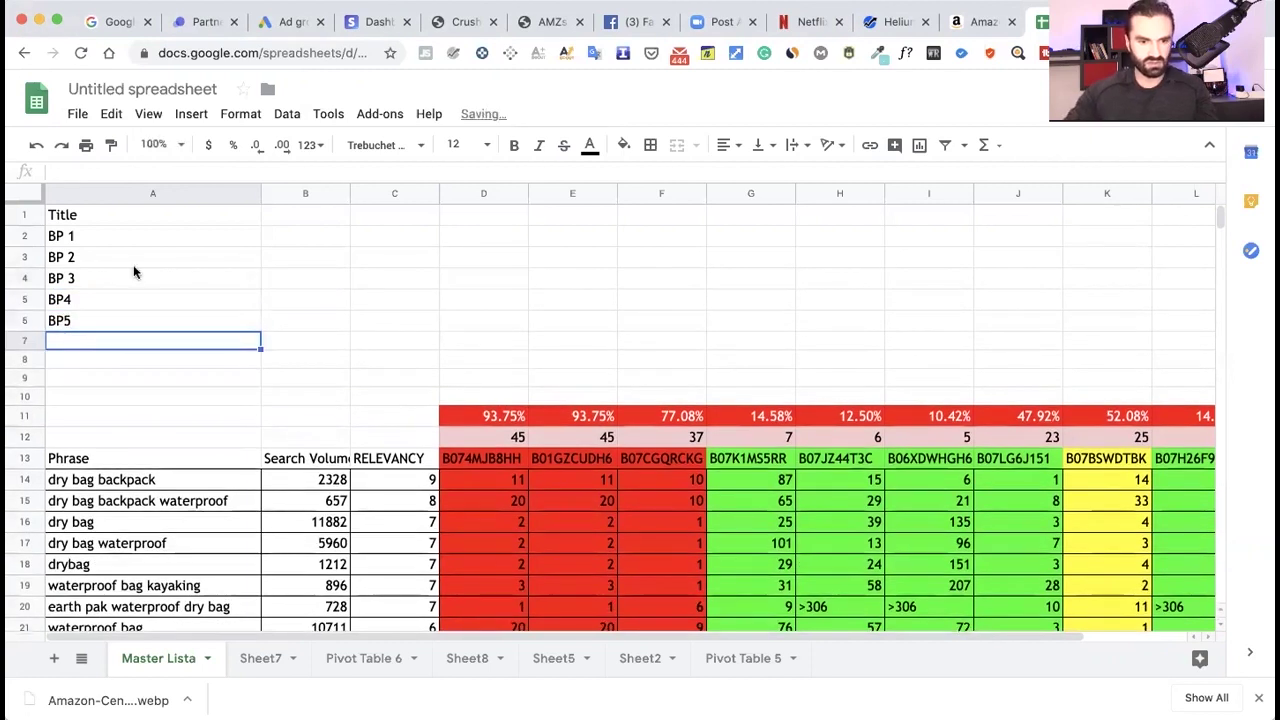
# Insert eight blank rows at row 7, four at a time, between the BP5 label and the keyword table.
pyautogui.click(128, 392)
pyautogui.keyDown('shift'); pyautogui.click(119, 342); pyautogui.keyUp('shift')
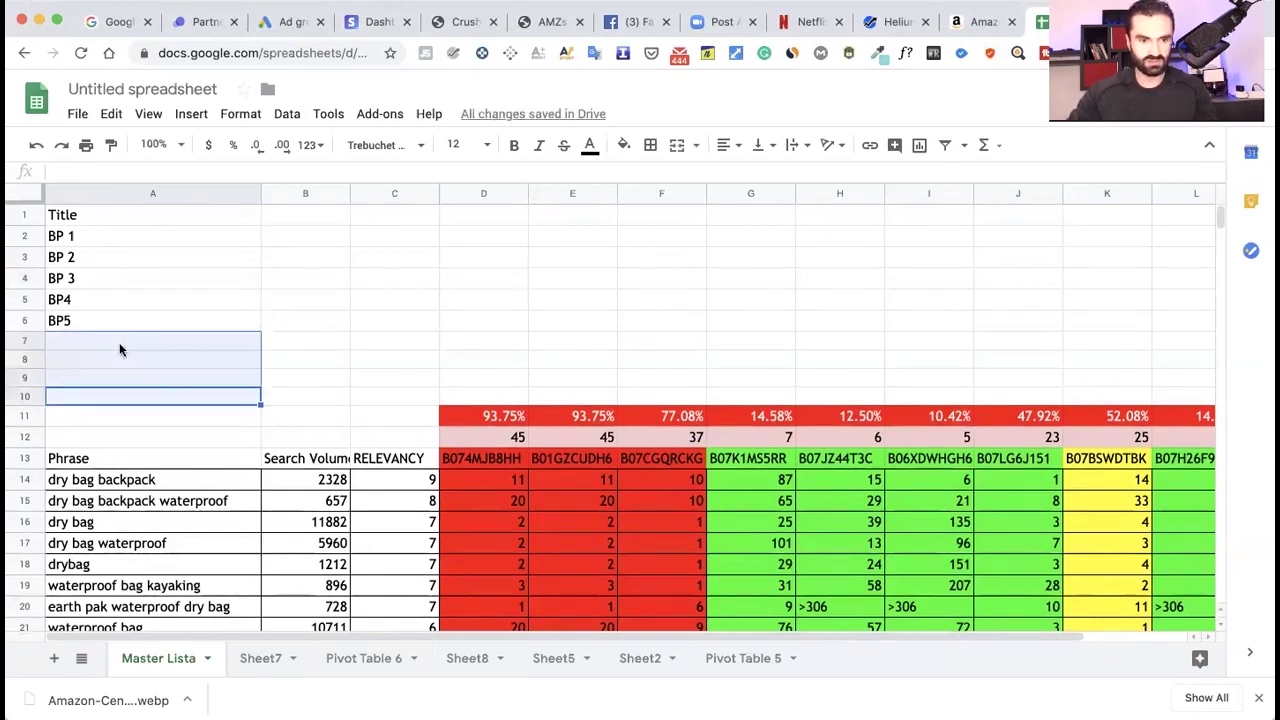
pyautogui.rightClick(134, 344)
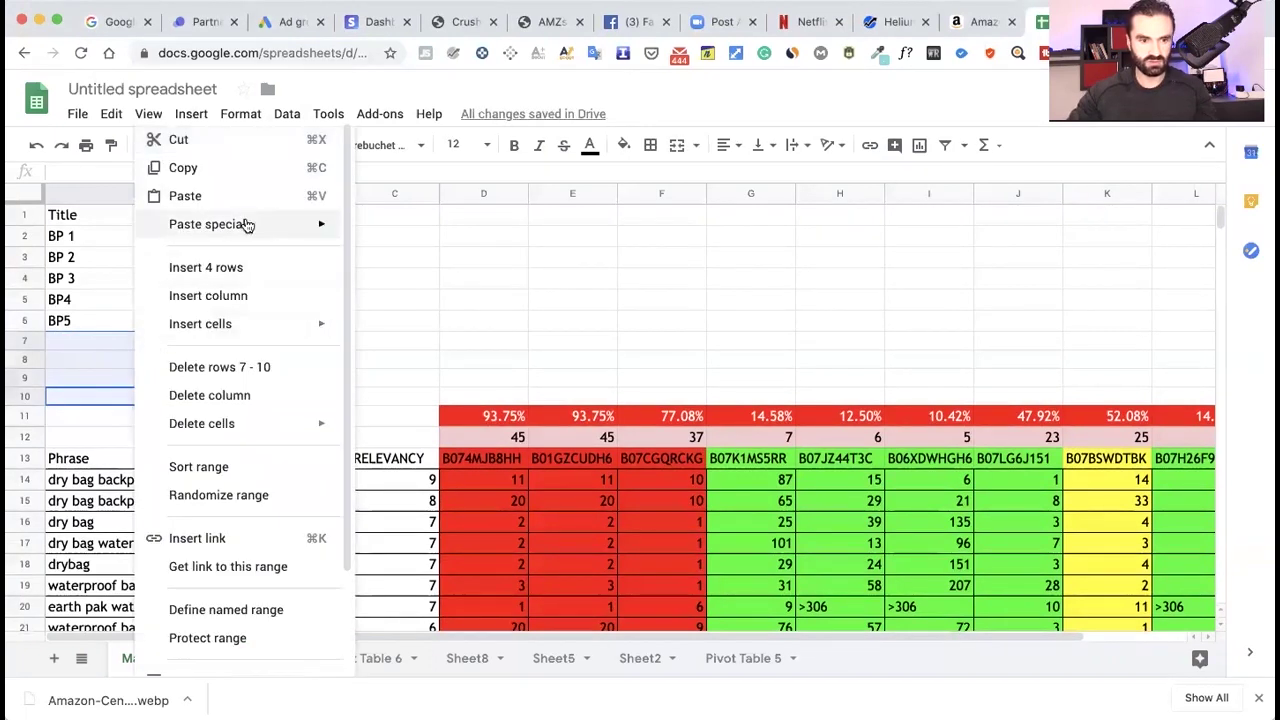
pyautogui.moveTo(243, 325)
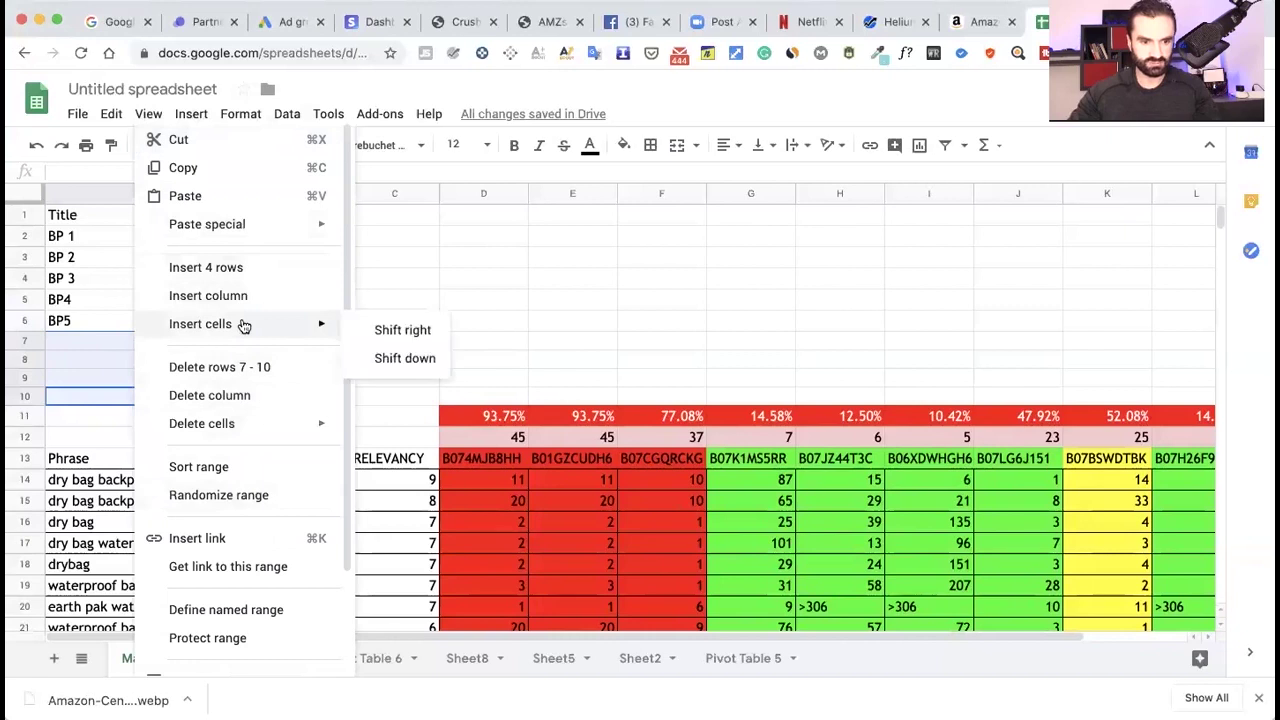
pyautogui.click(235, 268)
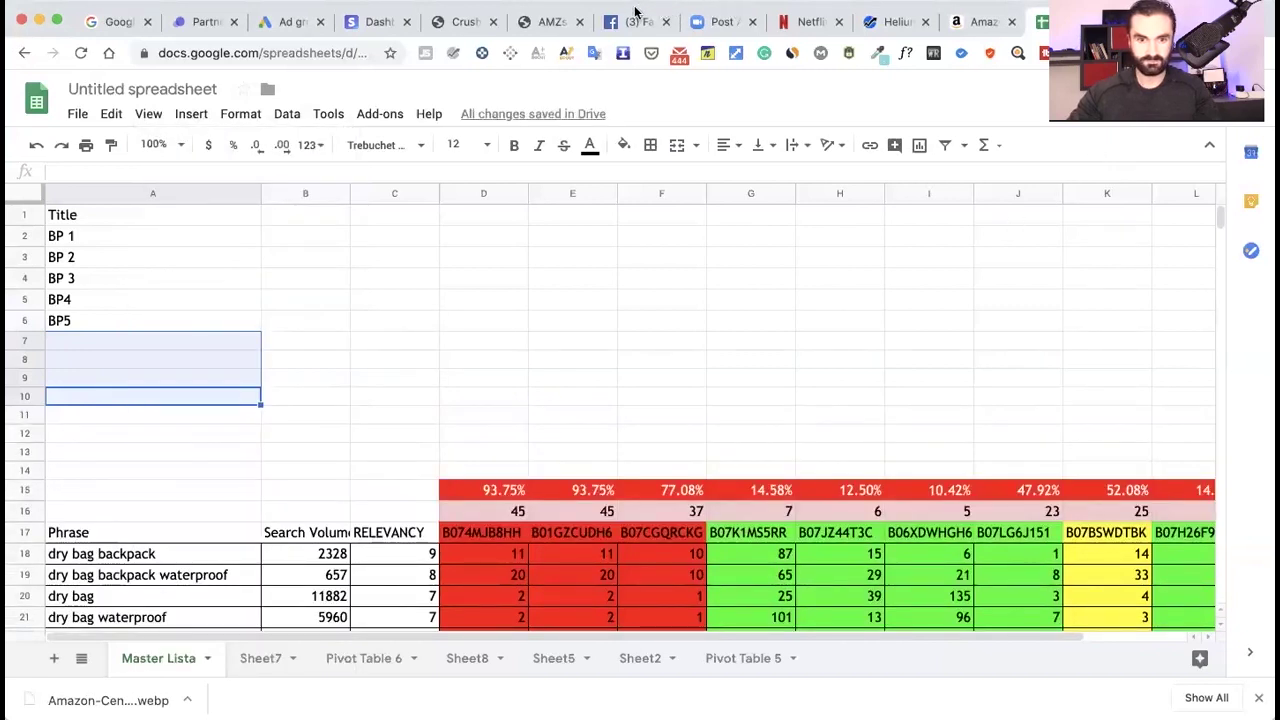
pyautogui.rightClick(206, 366)
pyautogui.click(327, 271)
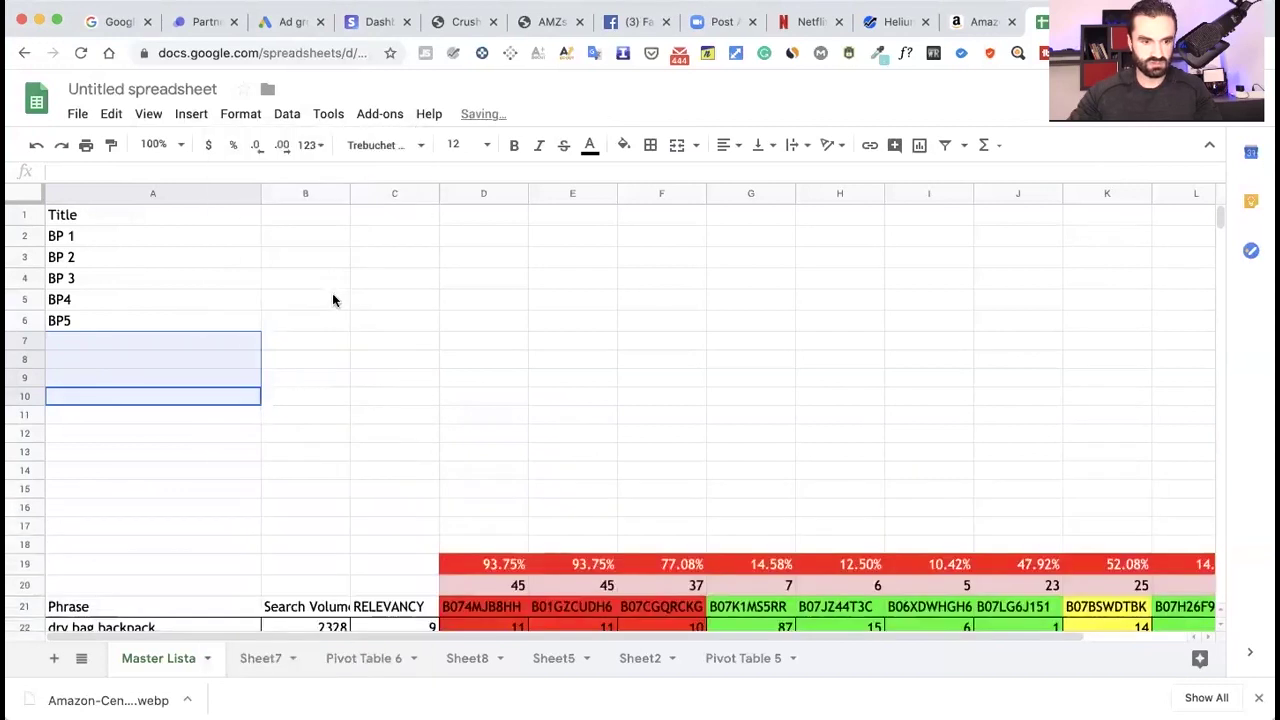
# Enter the label "Descripcija" in cell A7 below BP5.
pyautogui.doubleClick(92, 341)
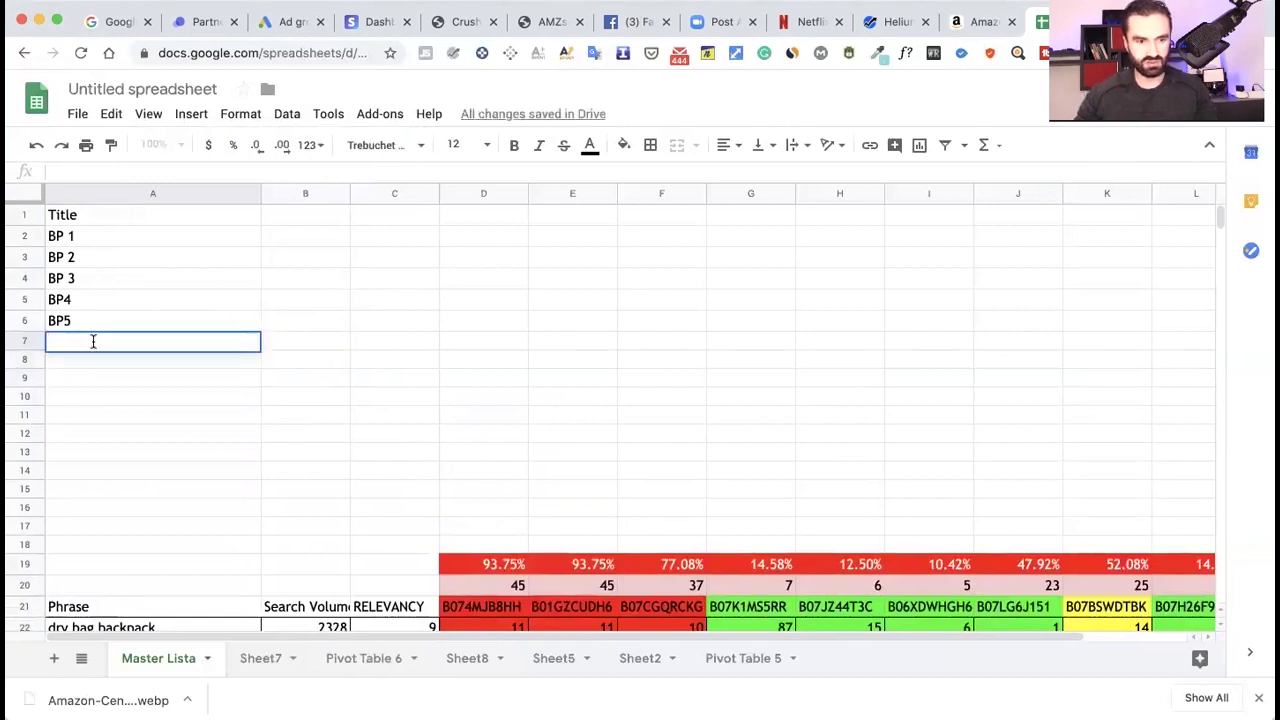
pyautogui.write('D')
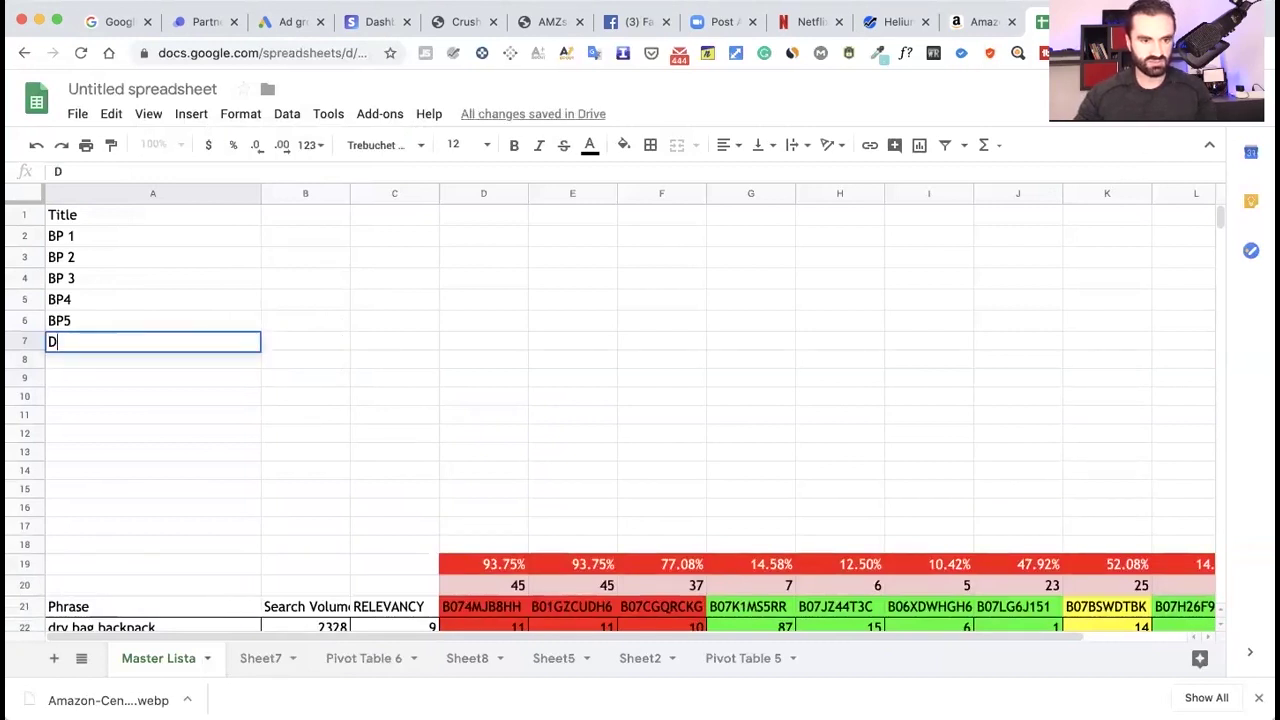
pyautogui.write('escripcija')
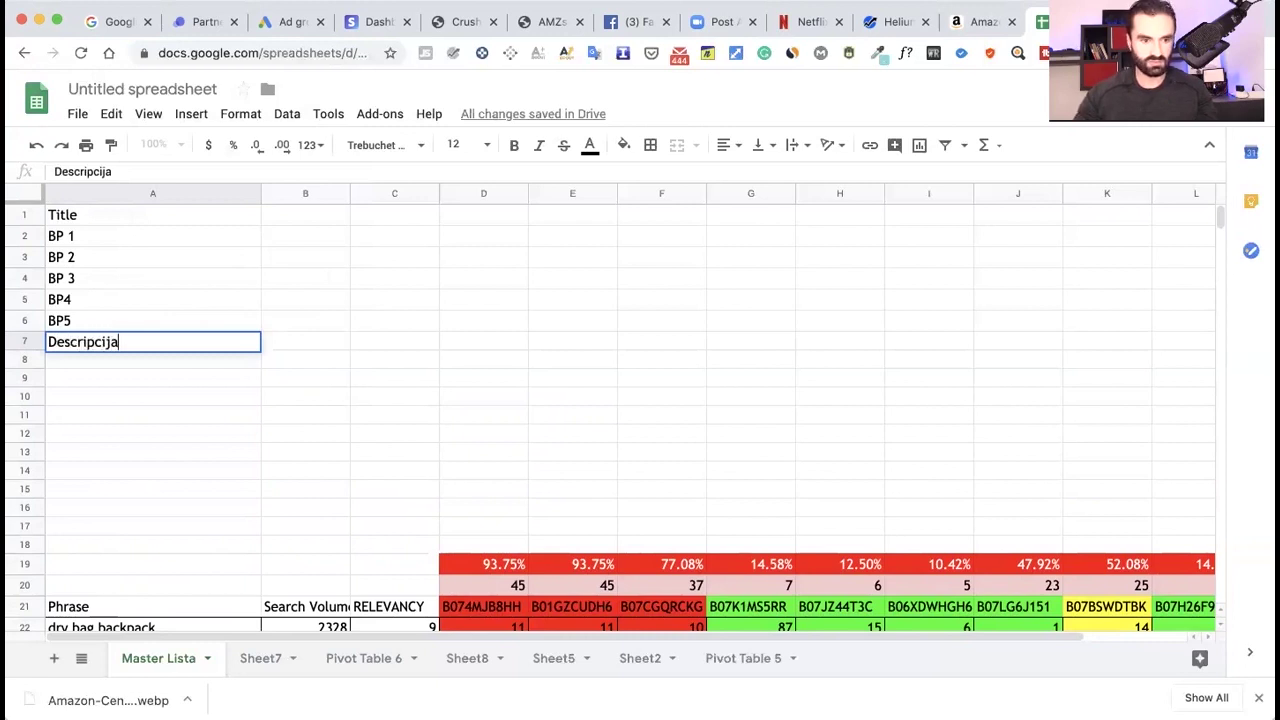
pyautogui.press('Return')
# Enter the label "Backedn Keywroods" in cell A8.
pyautogui.write('b')
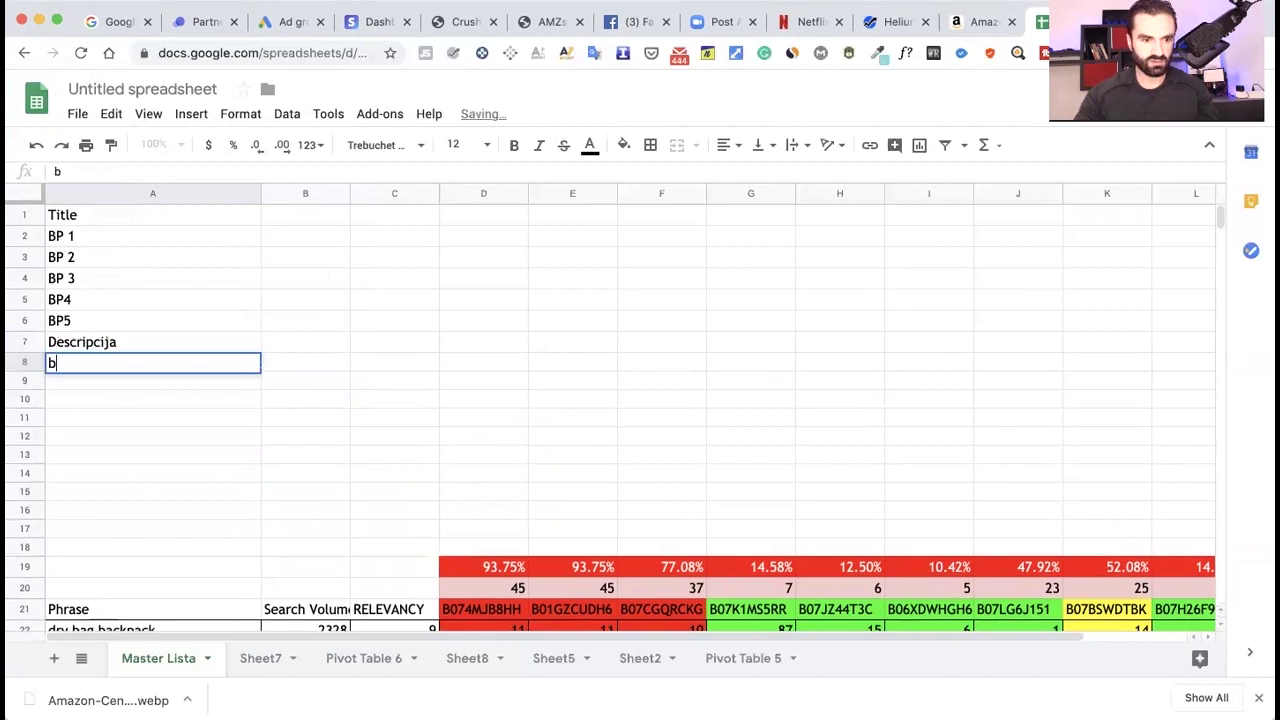
pyautogui.press('BackSpace')
pyautogui.write('Back')
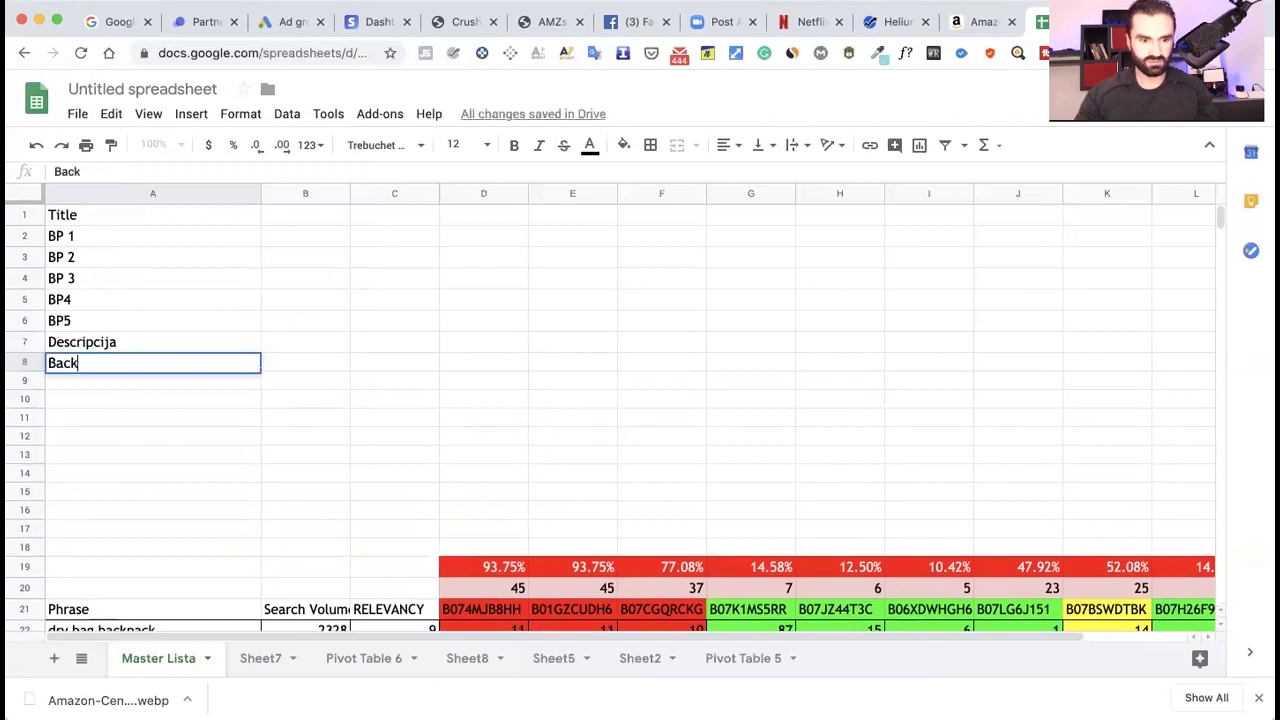
pyautogui.write('edn Key')
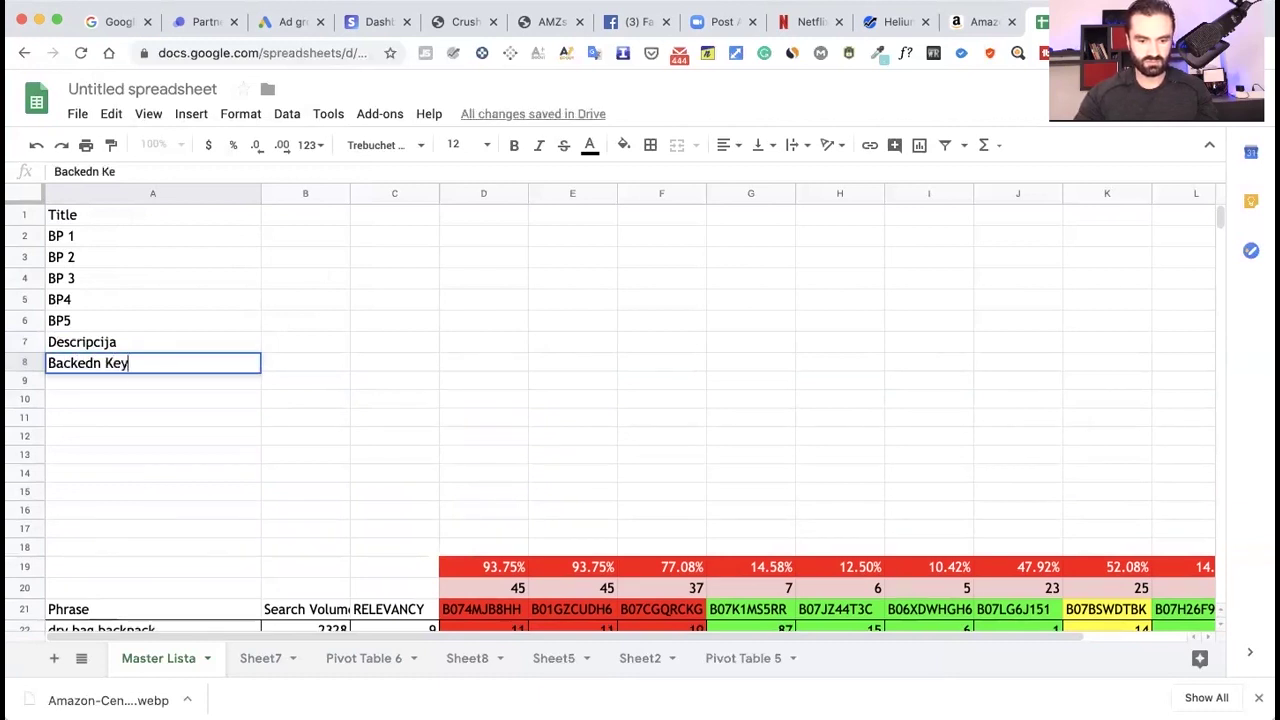
pyautogui.write('wroods')
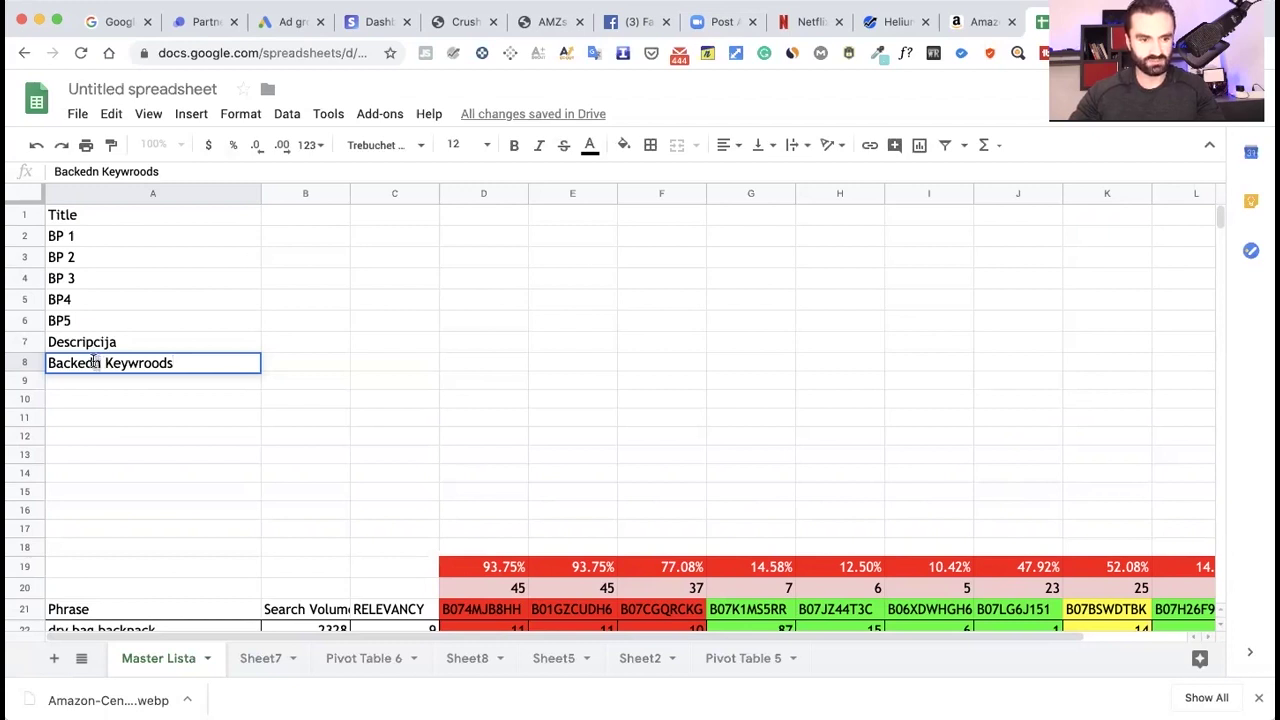
# Correct the misspelled first word in cell A8 so the label reads "Backend Keywroods".
pyautogui.click(104, 362)
pyautogui.press('BackSpace')
pyautogui.press('BackSpace')
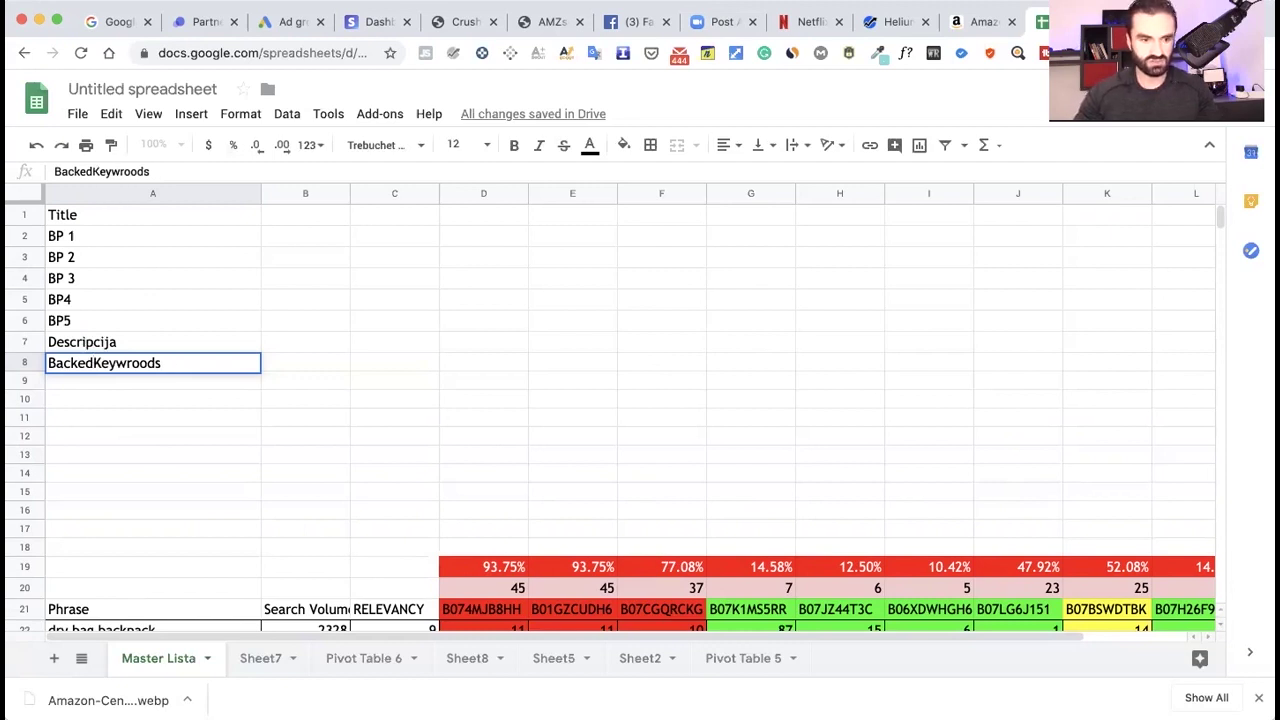
pyautogui.press('BackSpace')
pyautogui.write('nd')
pyautogui.press('BackSpace')
pyautogui.write('e')
pyautogui.press('BackSpace')
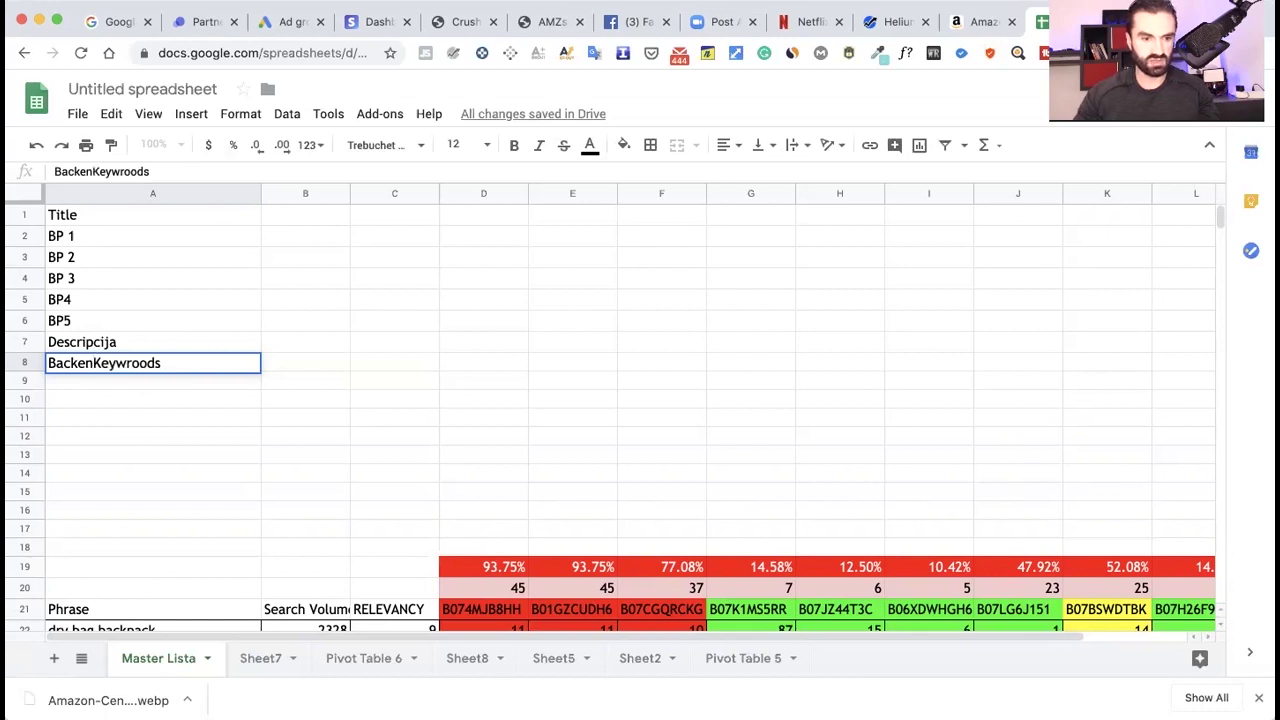
pyautogui.write('d')
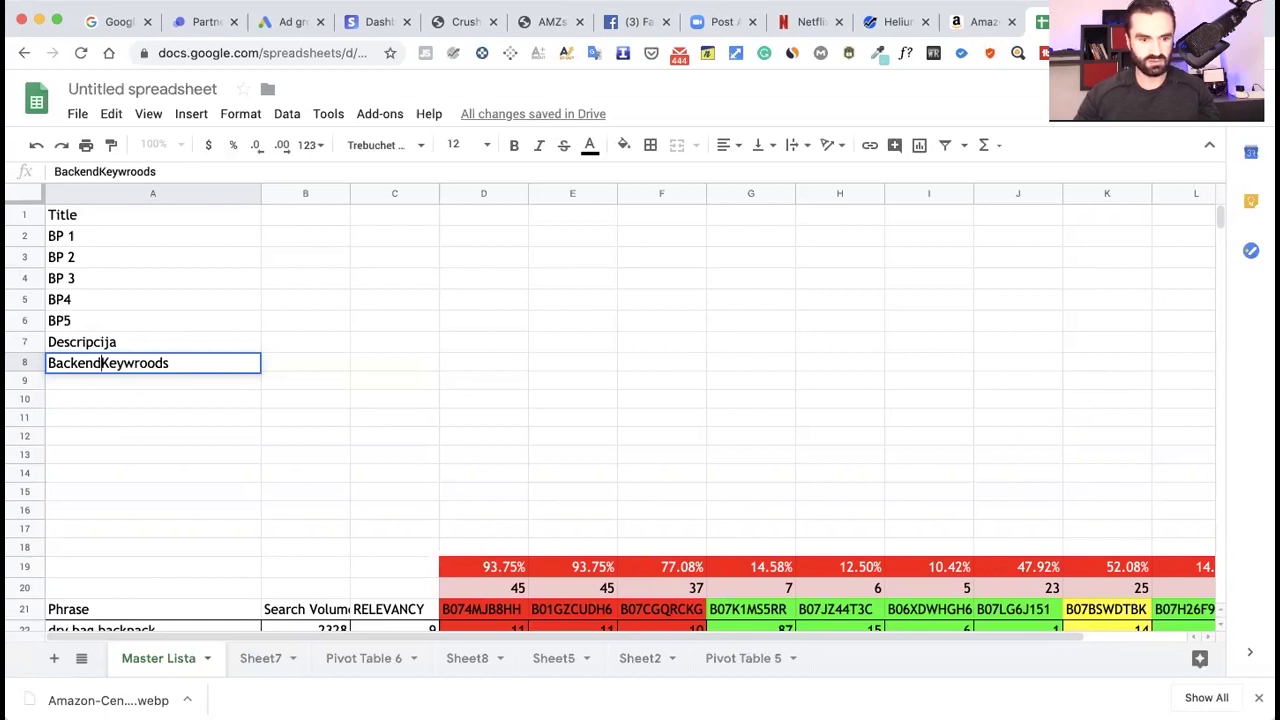
pyautogui.click(346, 363)
pyautogui.click(117, 372)
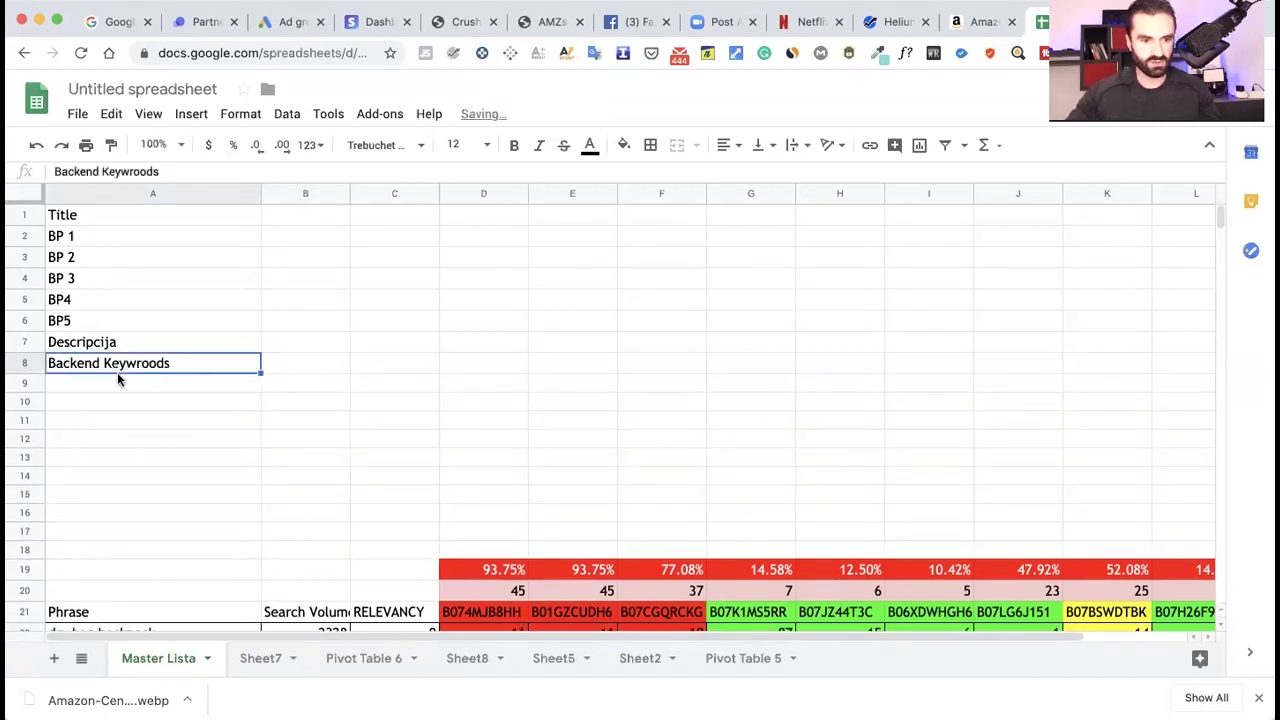
# Enter the heading "CREDITS" in cell A10, leaving row 9 blank below the backend keywords label.
pyautogui.click(108, 386)
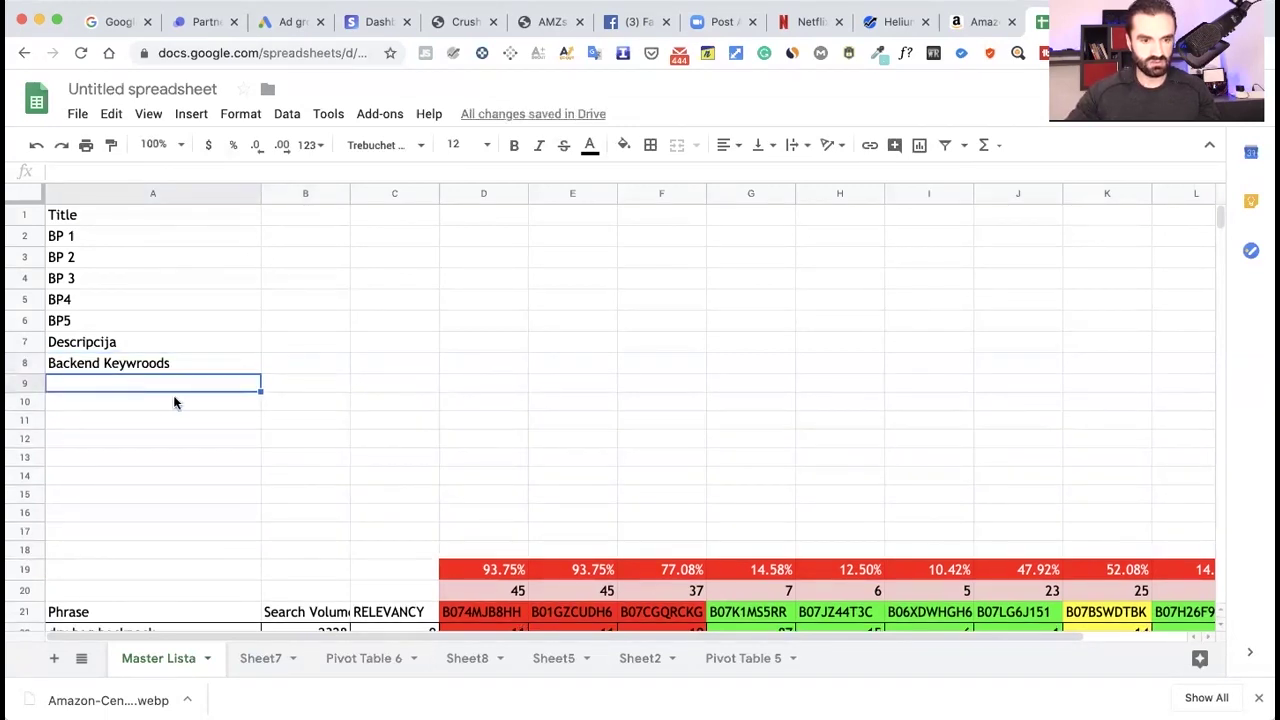
pyautogui.click(125, 405)
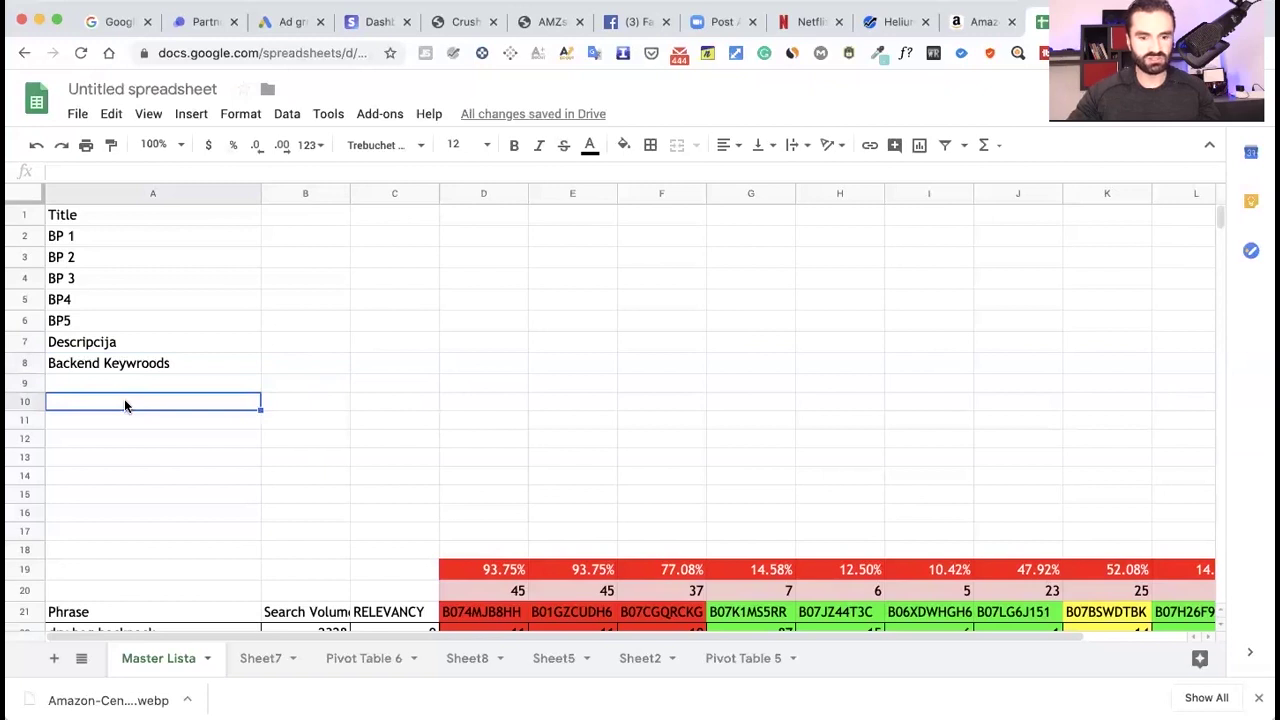
pyautogui.scroll(-1, 184, 407)
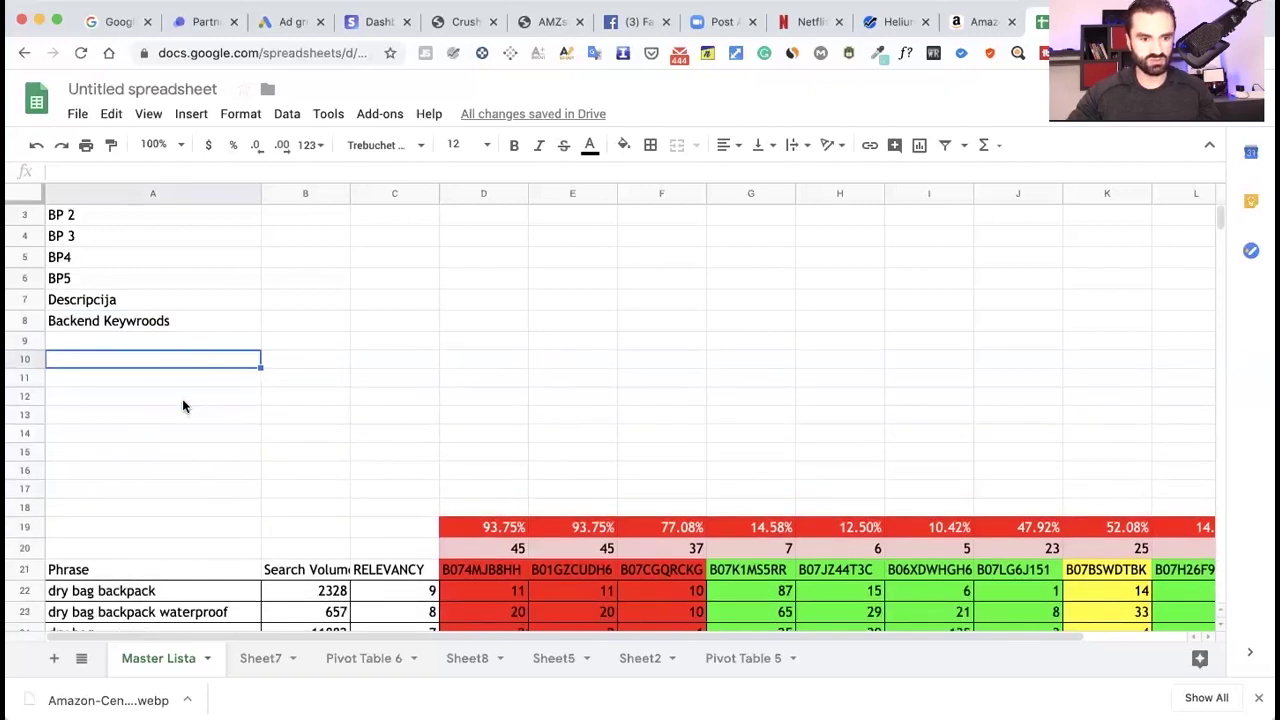
pyautogui.write('CREDITS')
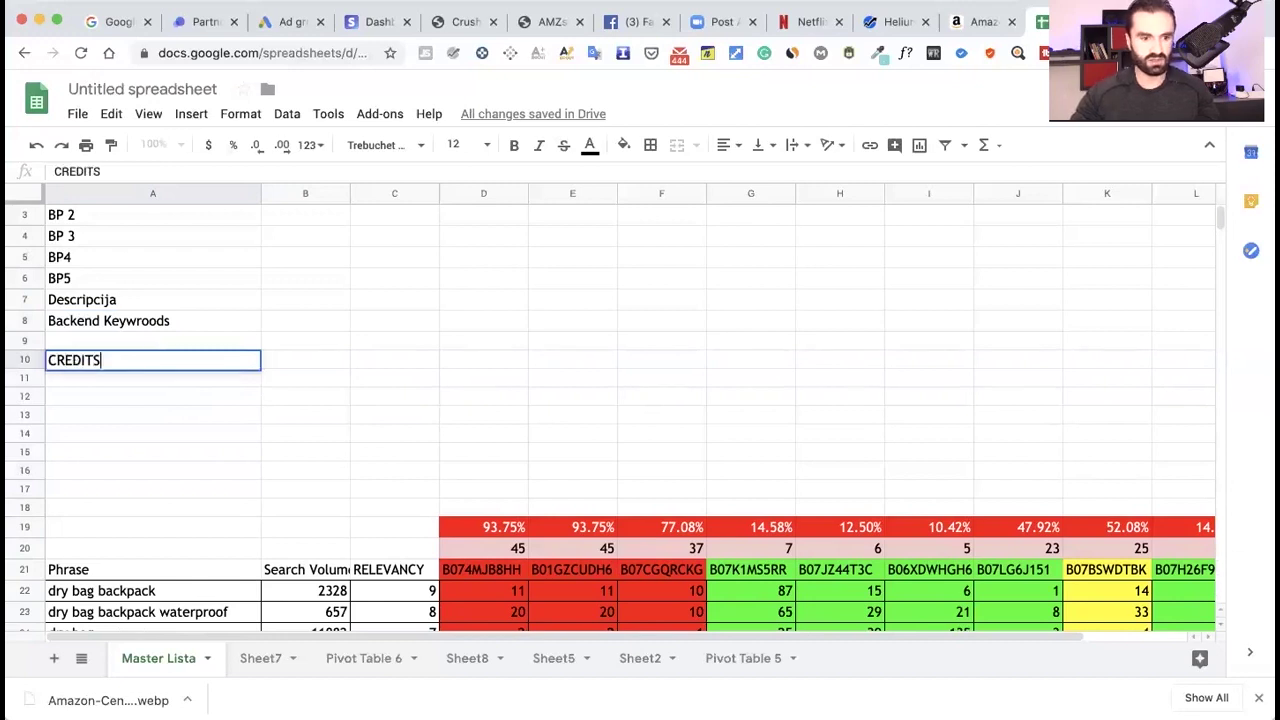
pyautogui.press('Return')
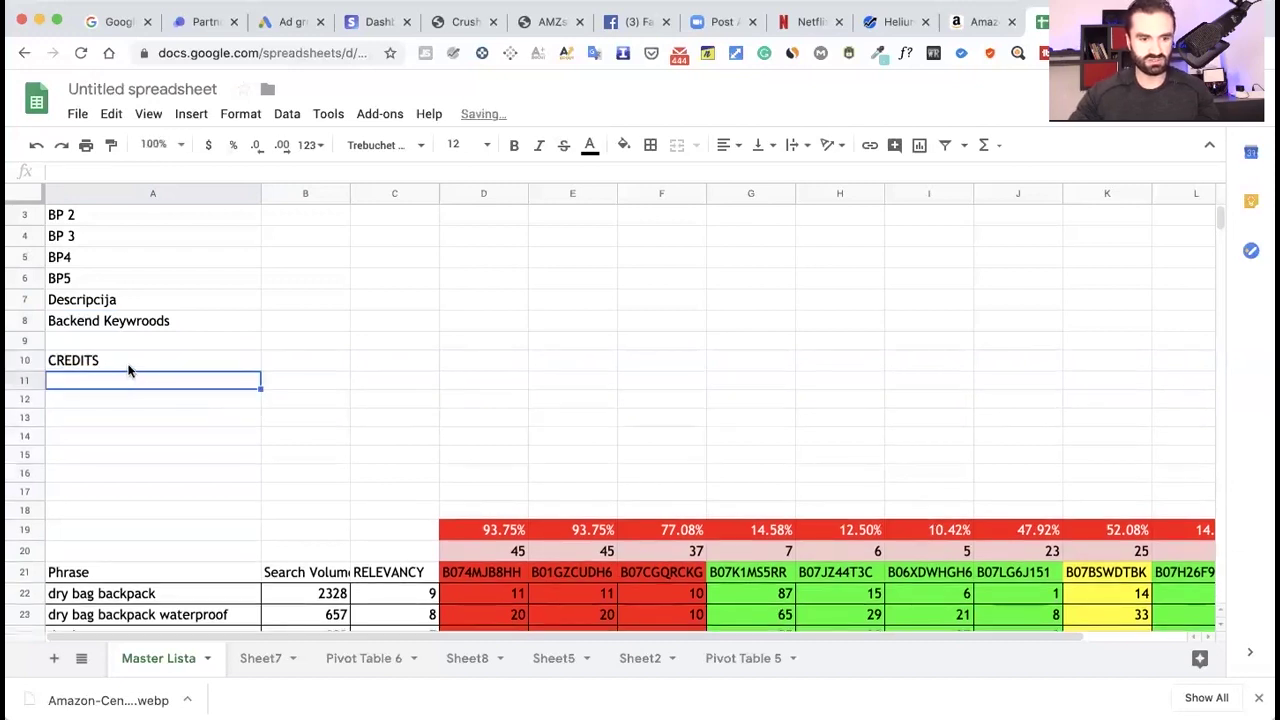
# Extend the heading in cell A10 to read "CREDITS KEYWRODS".
pyautogui.click(124, 362)
pyautogui.doubleClick(124, 360)
pyautogui.write('KE')
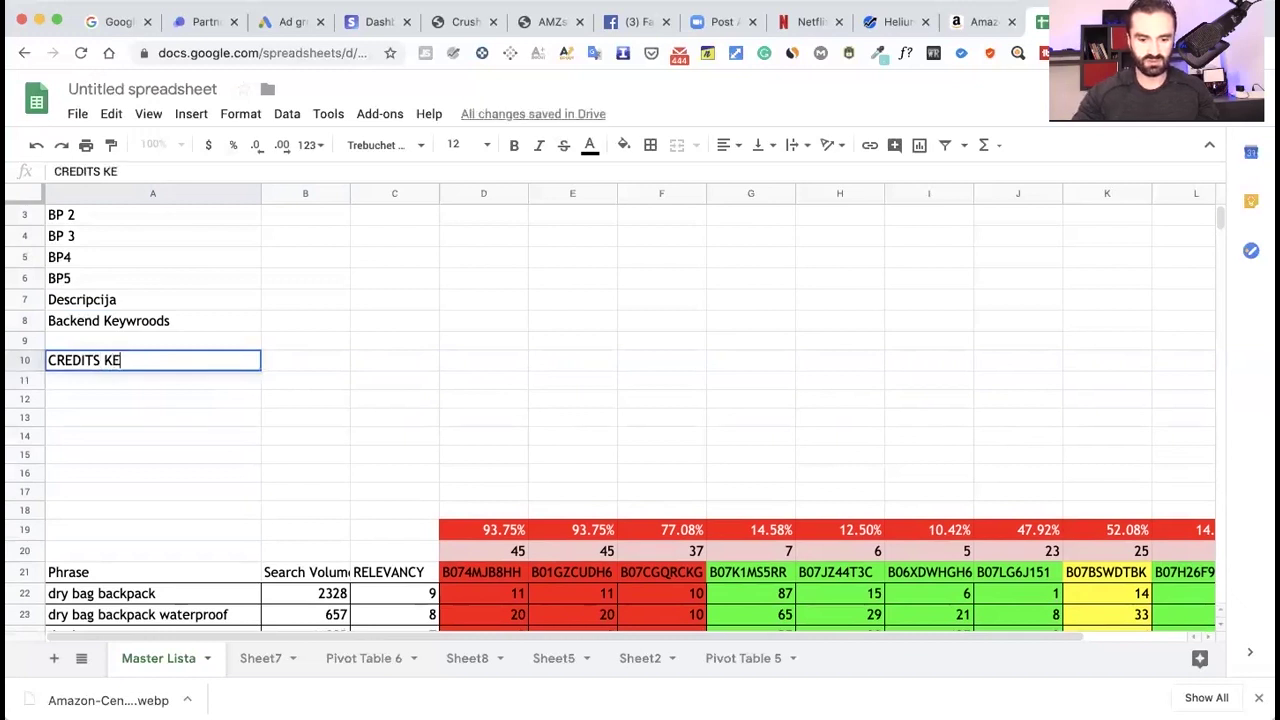
pyautogui.write('YWRODS')
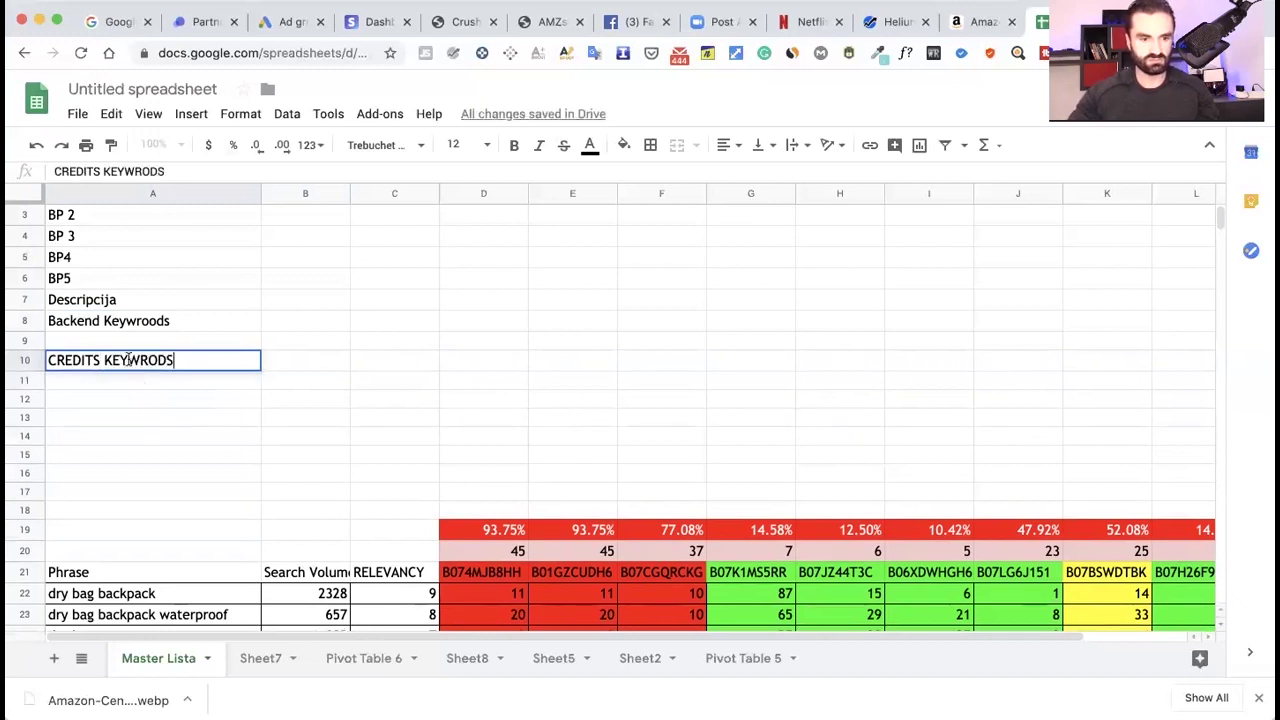
# Examine the relevancy formulas and search volumes for the keyword phrases in rows 22 to 29.
pyautogui.click(147, 399)
pyautogui.scroll(-5, 155, 408)
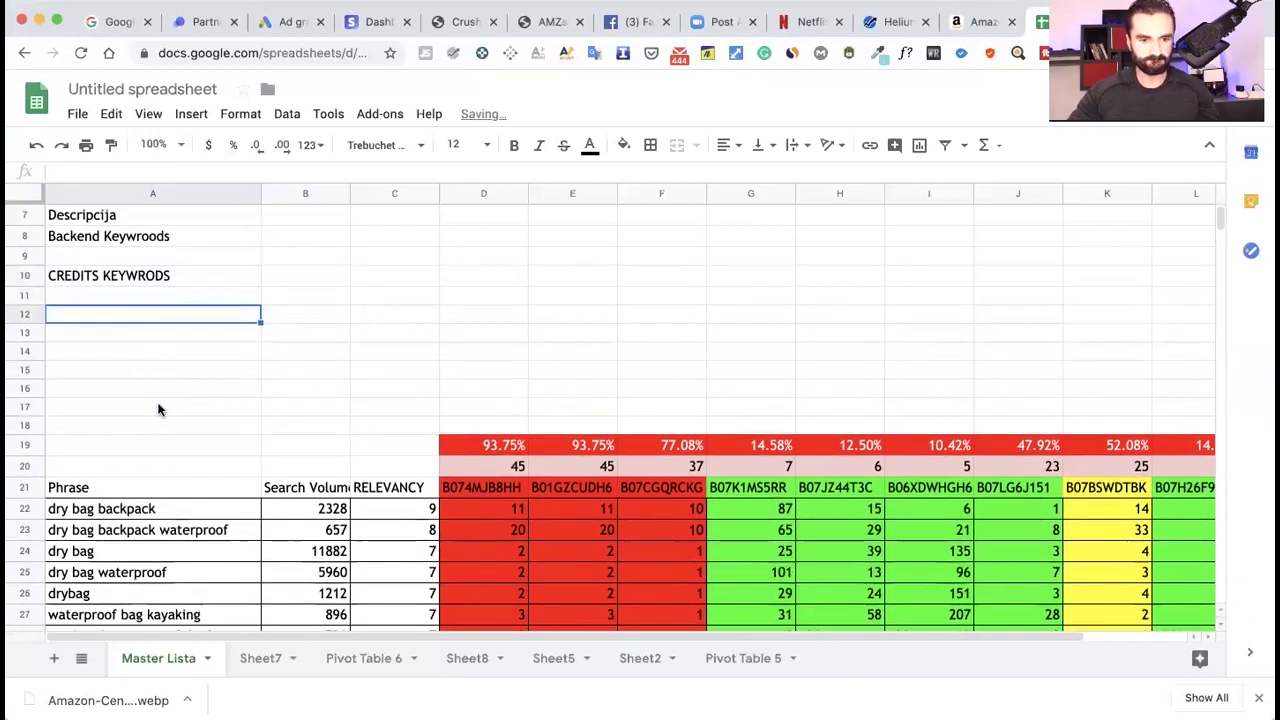
pyautogui.scroll(-2, 158, 409)
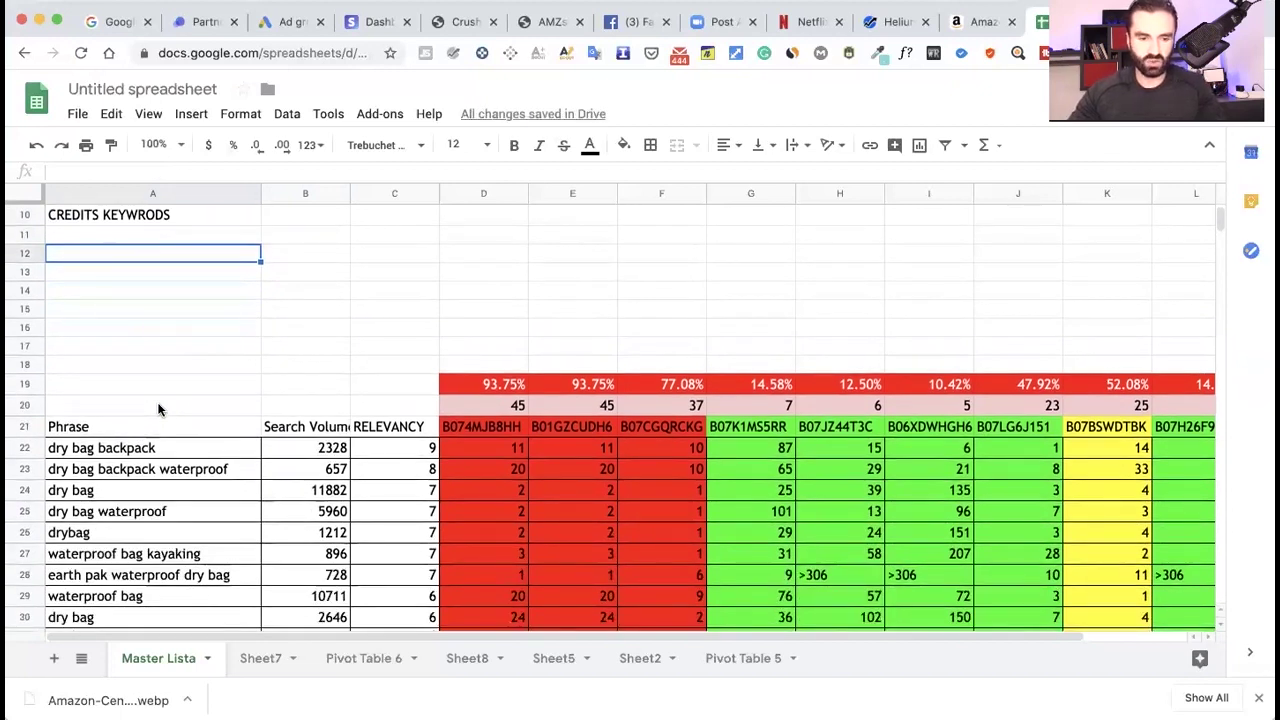
pyautogui.scroll(-2, 180, 406)
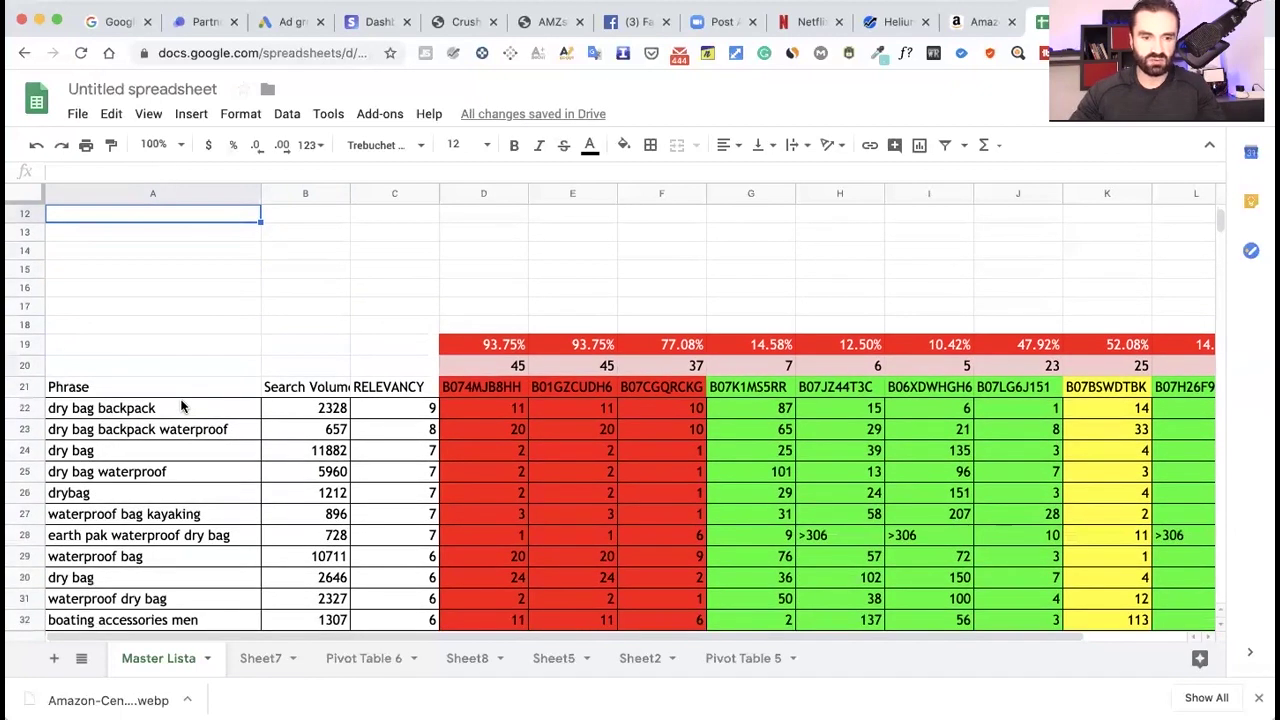
pyautogui.scroll(-5, 184, 402)
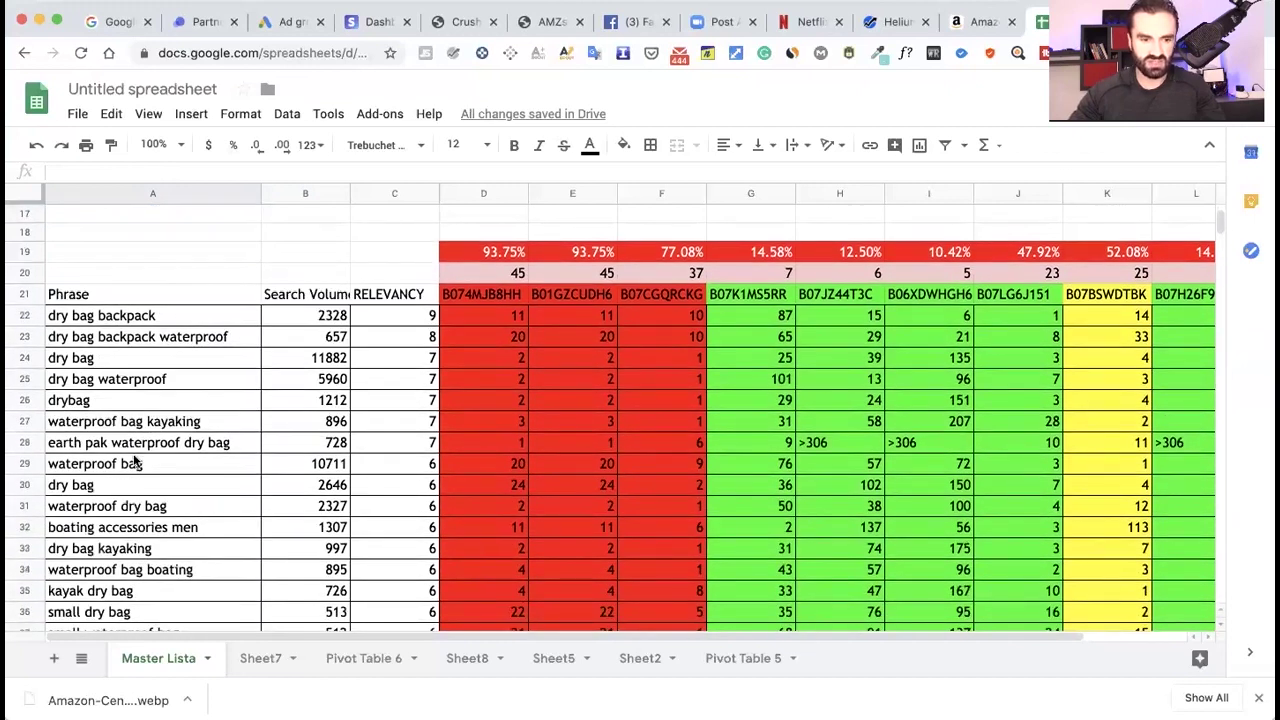
pyautogui.click(393, 312)
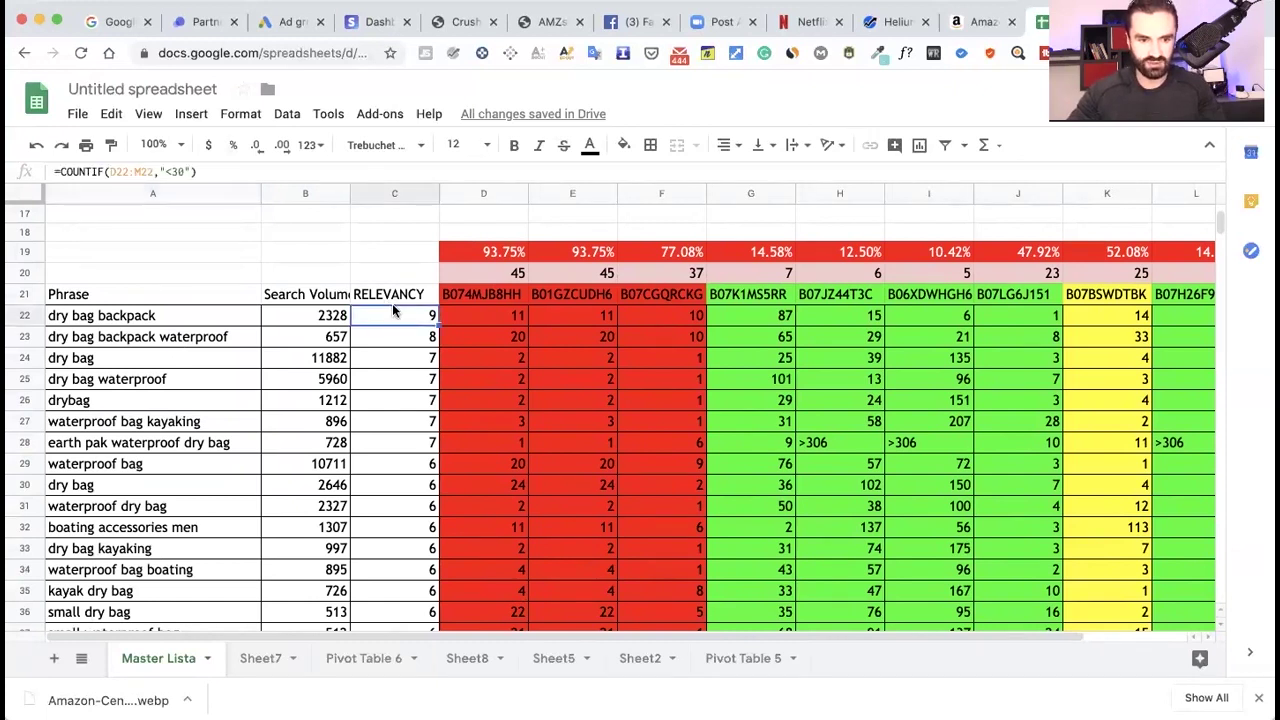
pyautogui.keyDown('shift'); pyautogui.click(400, 467); pyautogui.keyUp('shift')
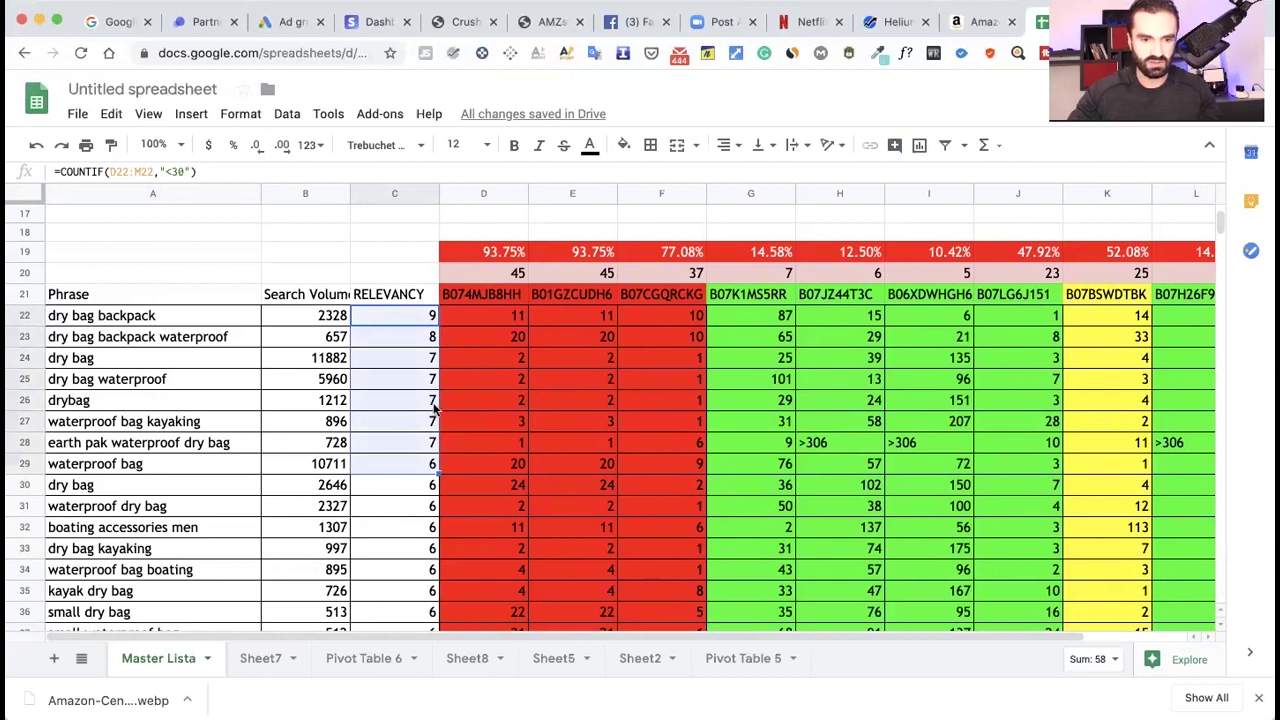
pyautogui.click(318, 318)
pyautogui.click(316, 450)
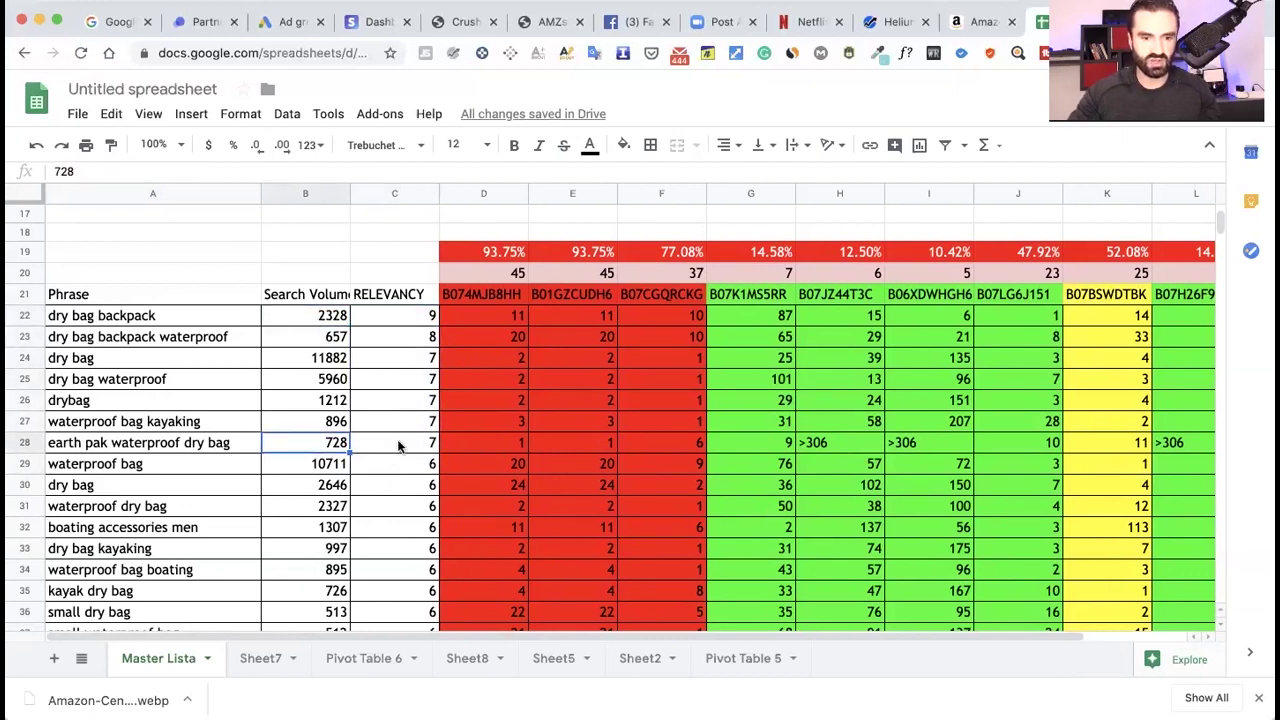
pyautogui.click(399, 444)
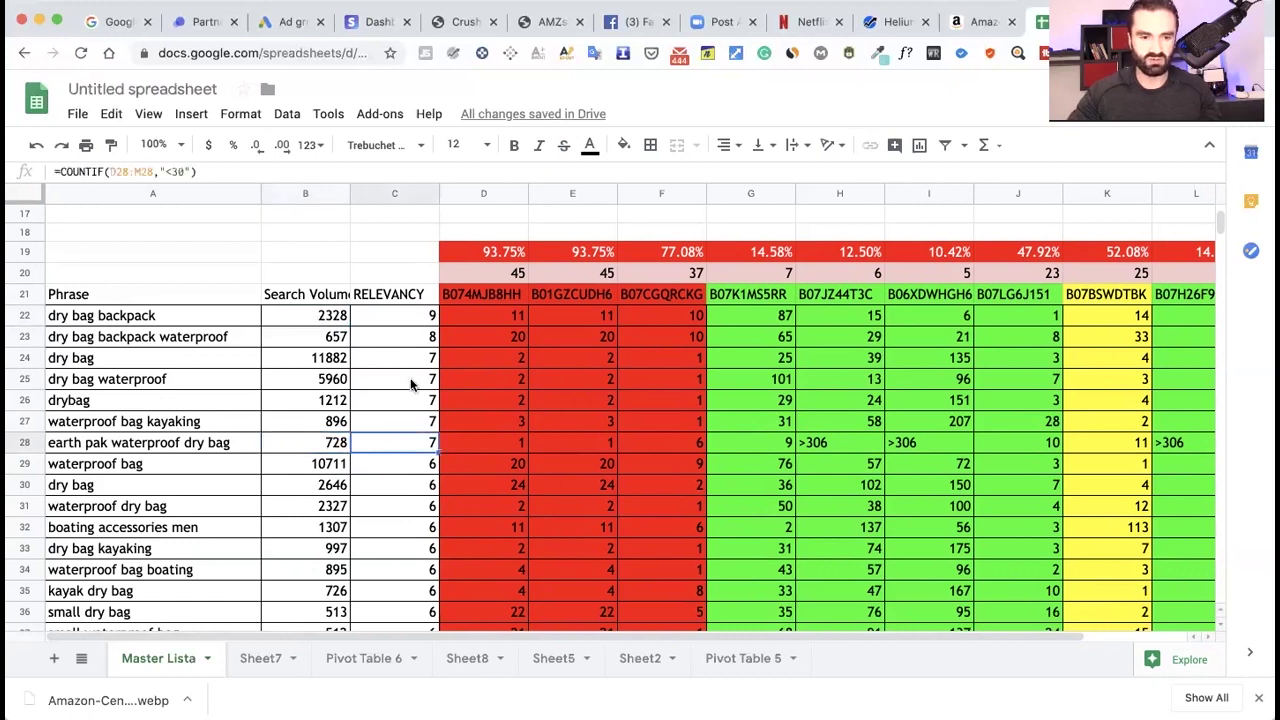
pyautogui.click(421, 320)
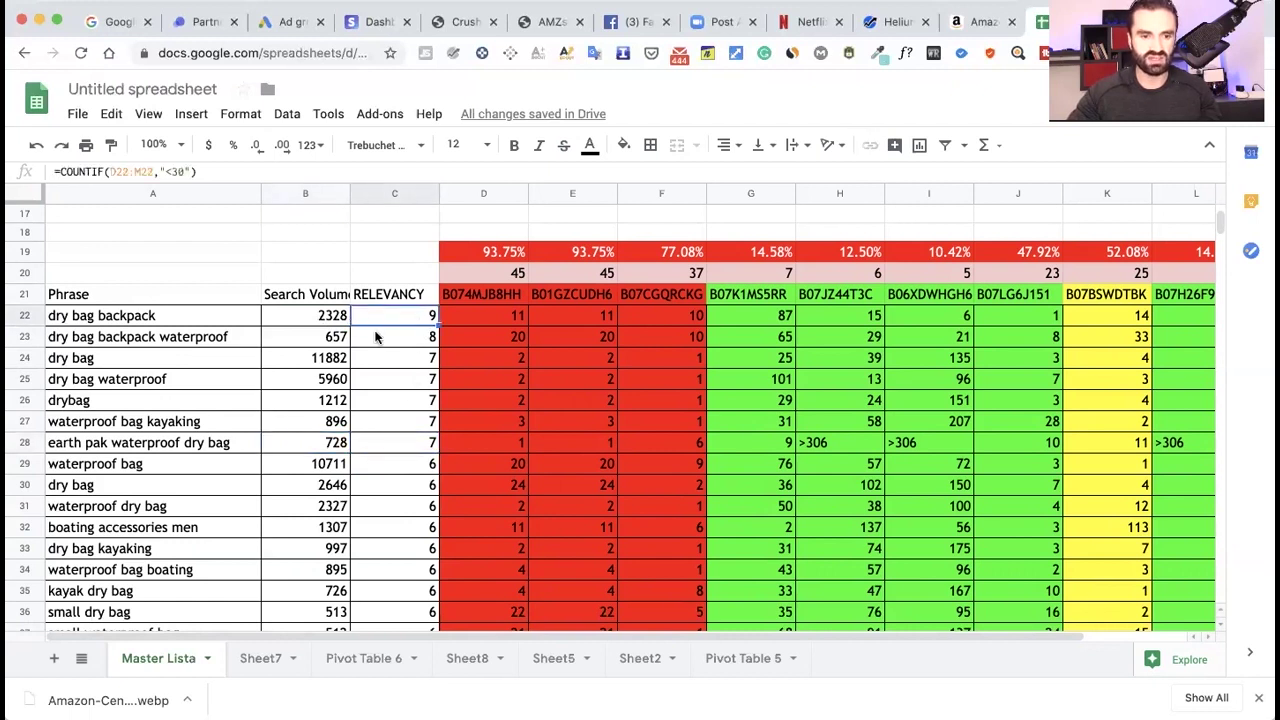
pyautogui.click(320, 322)
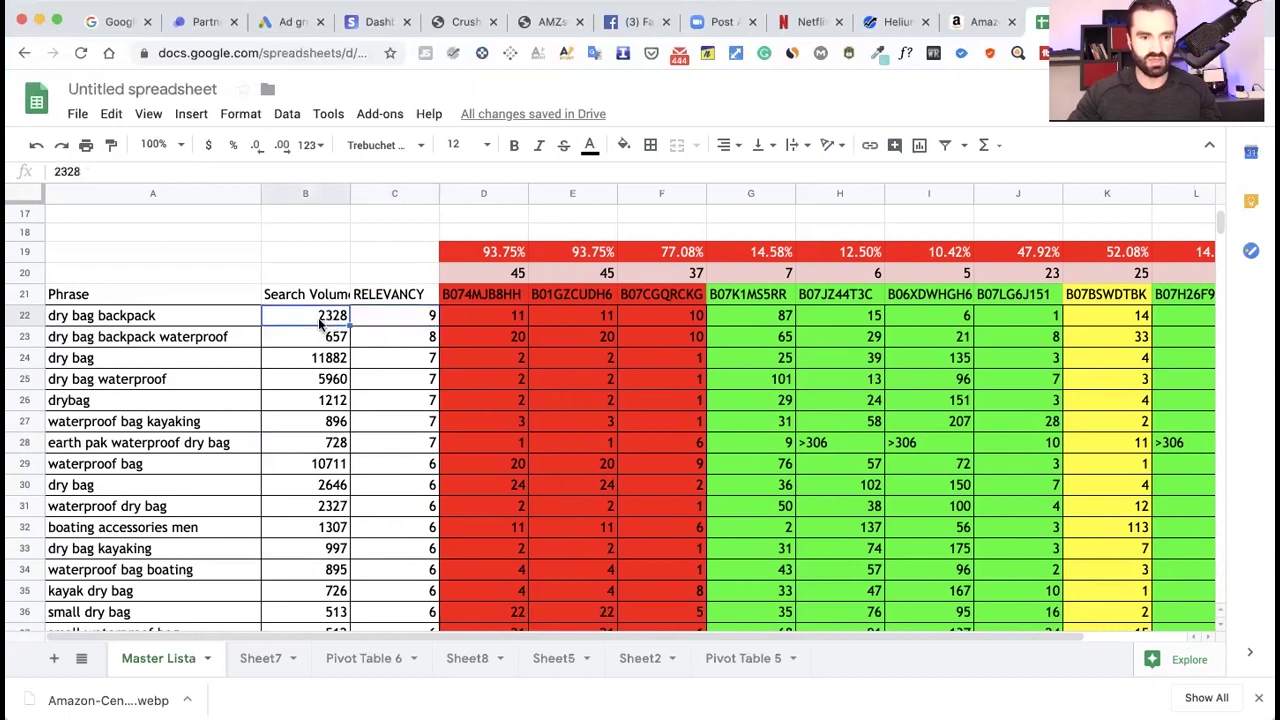
pyautogui.click(420, 320)
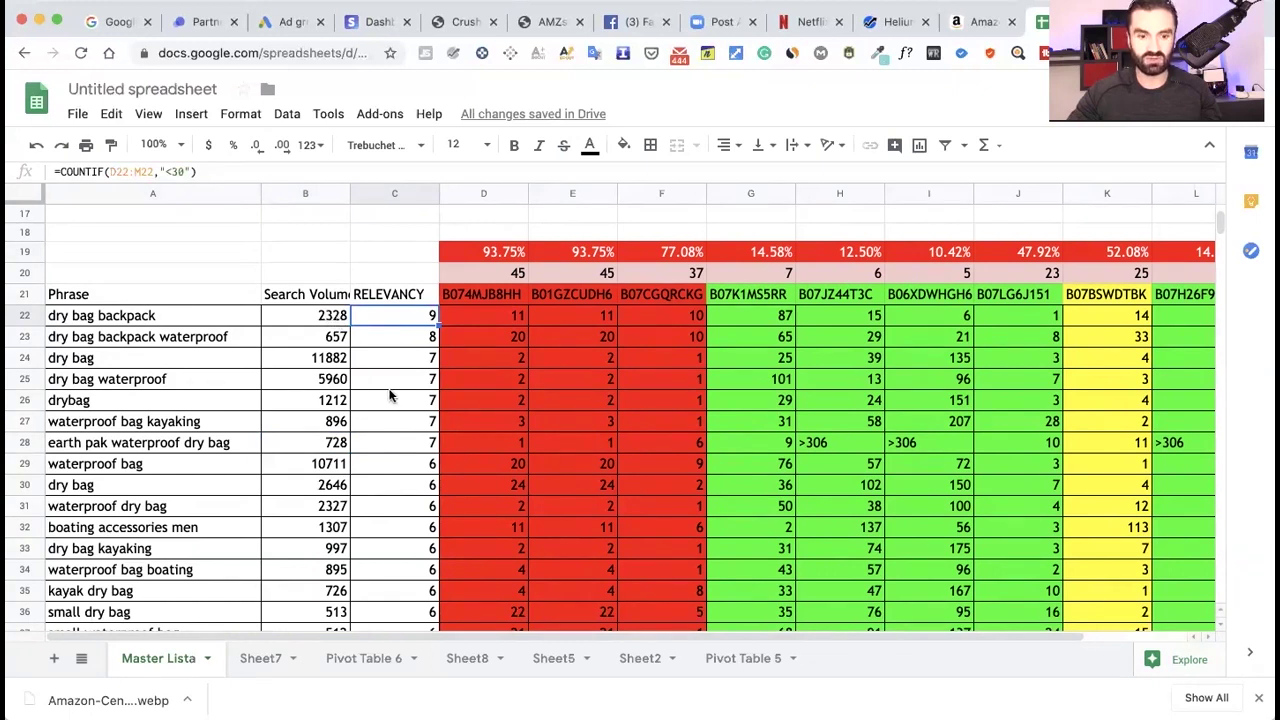
# Compare the search volume and relevancy of "dry bag" in row 24 with those of the two phrases above it.
pyautogui.scroll(-1, 401, 395)
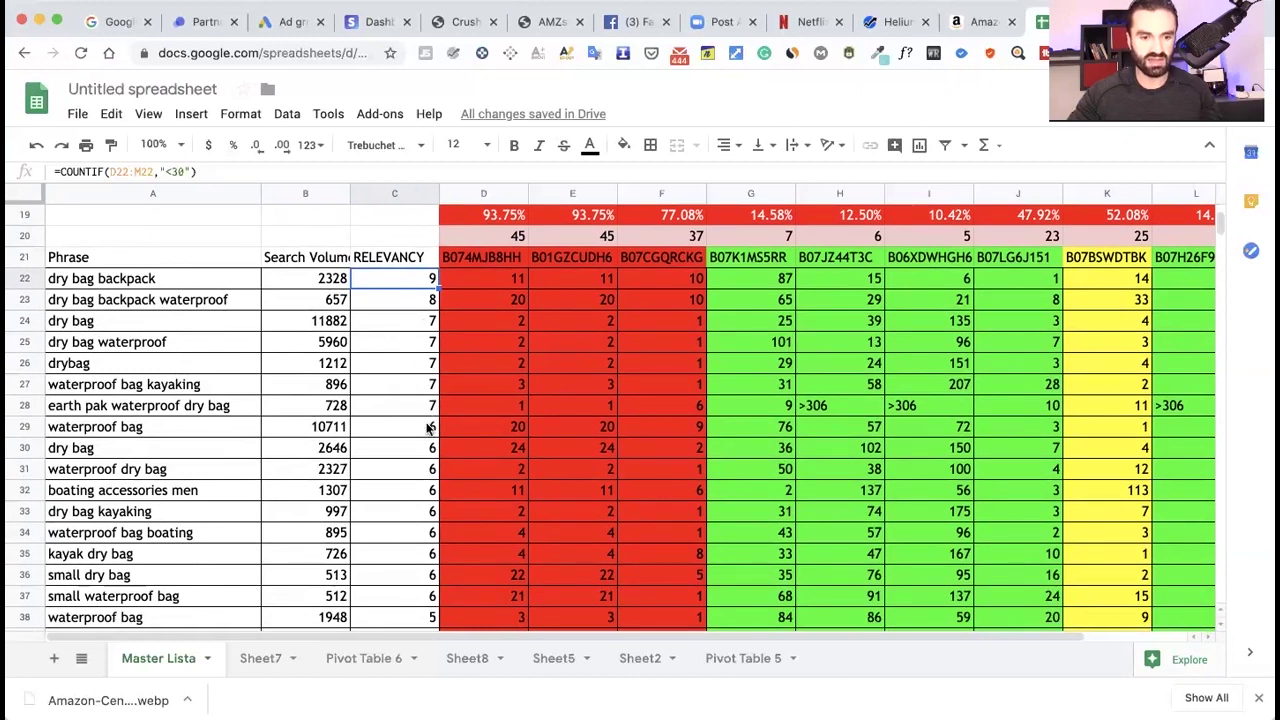
pyautogui.scroll(-1, 421, 377)
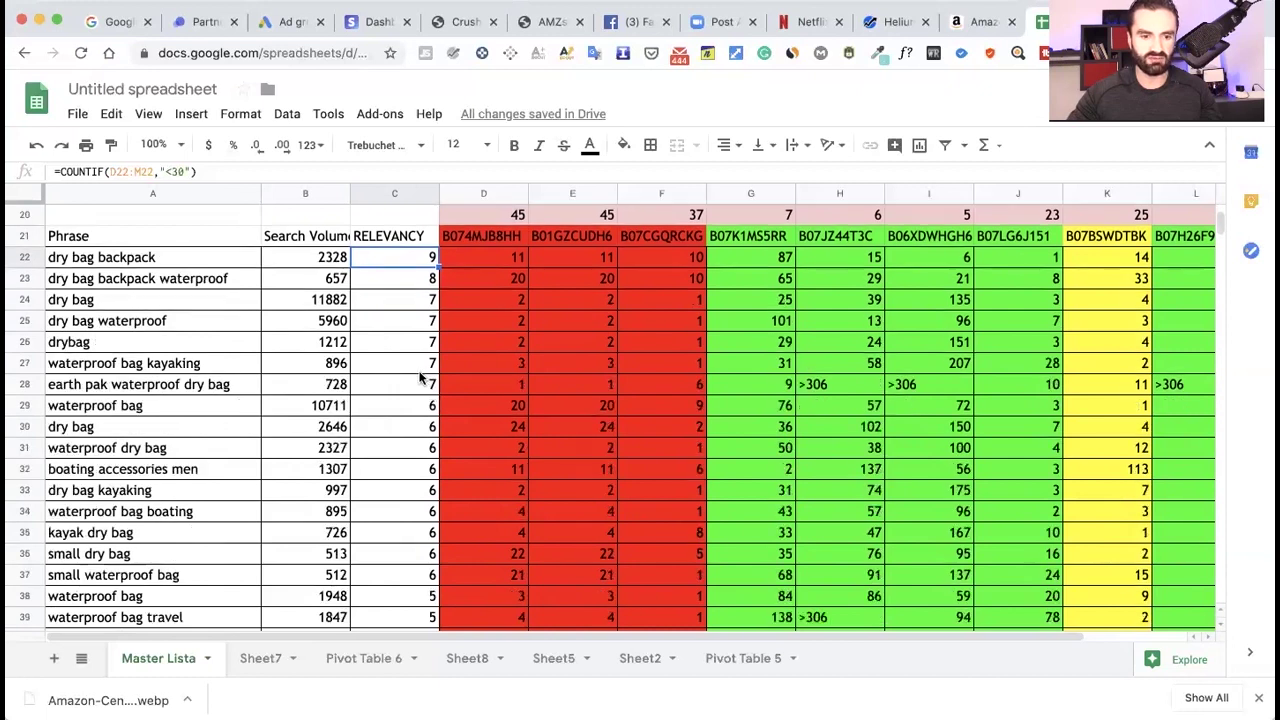
pyautogui.scroll(1, 421, 377)
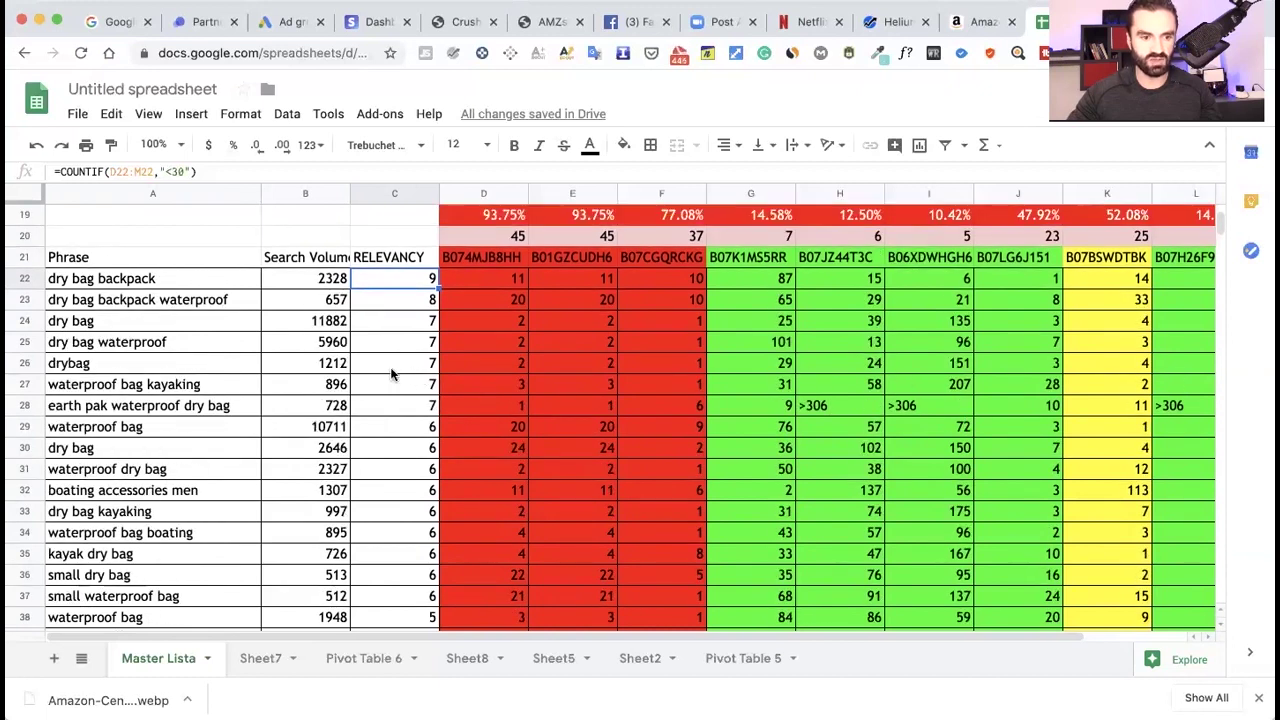
pyautogui.click(424, 322)
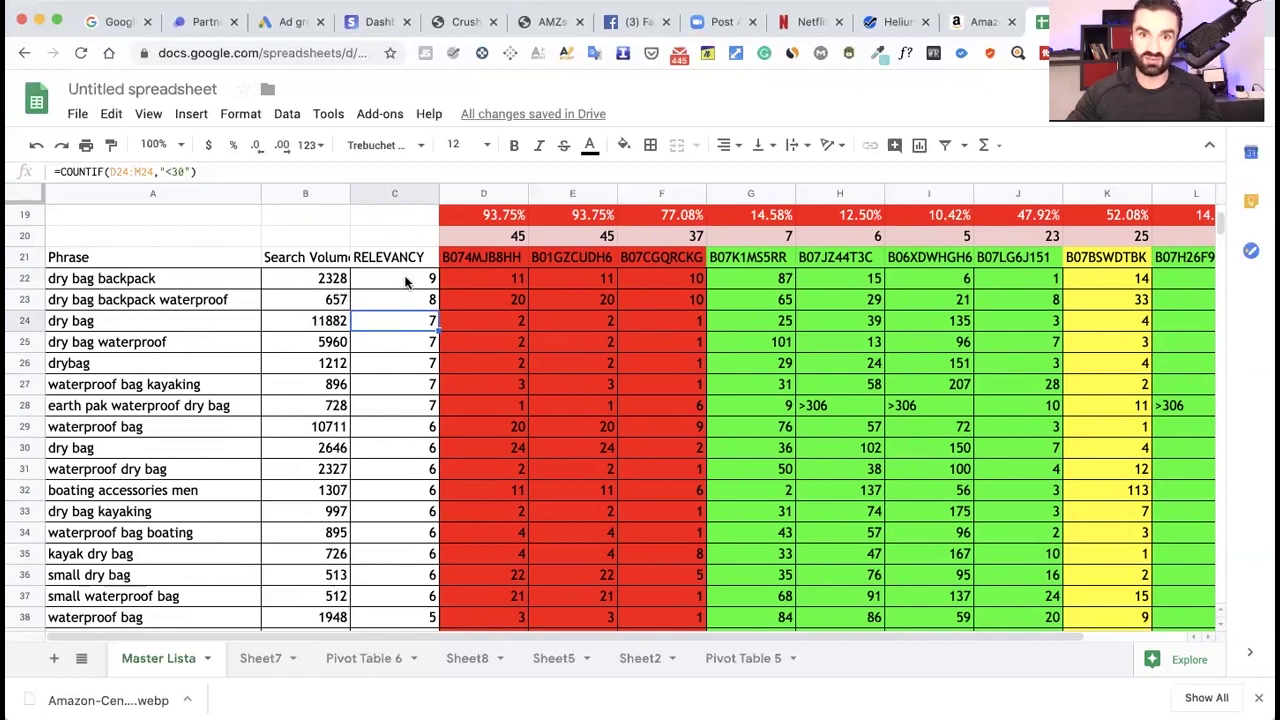
pyautogui.click(336, 280)
pyautogui.click(333, 322)
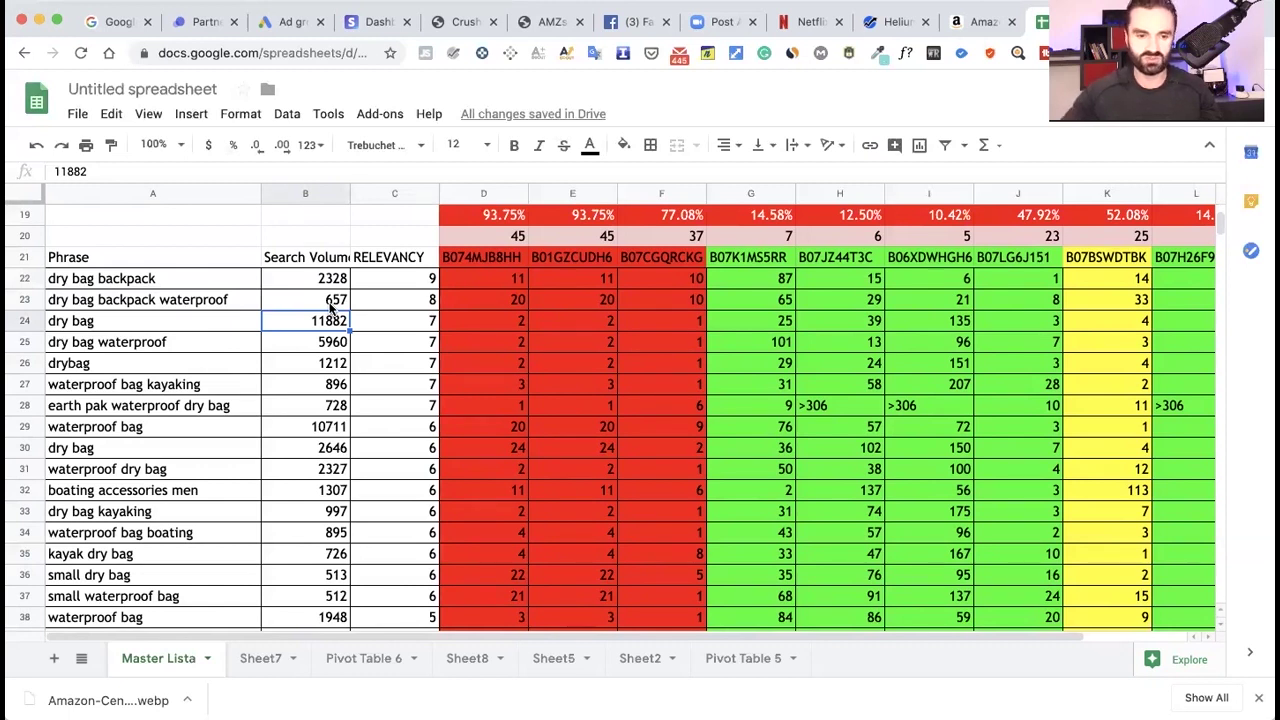
pyautogui.click(393, 305)
pyautogui.click(395, 322)
pyautogui.click(330, 320)
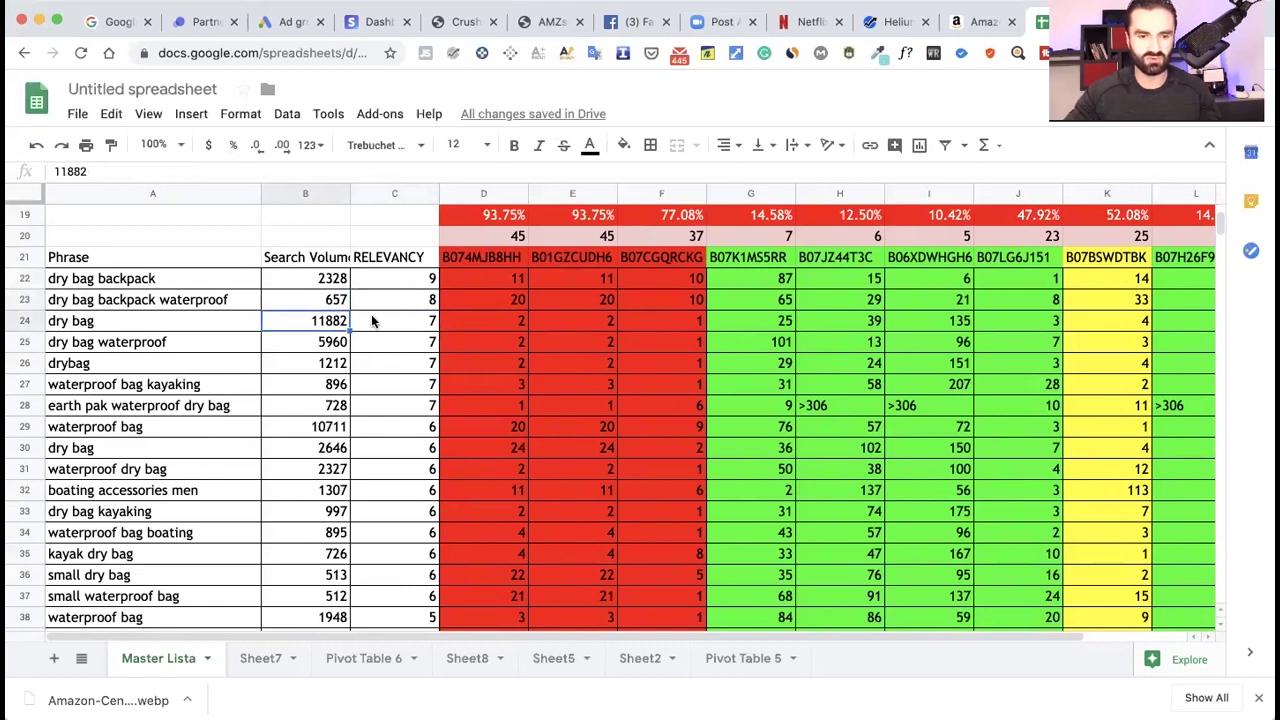
pyautogui.click(401, 320)
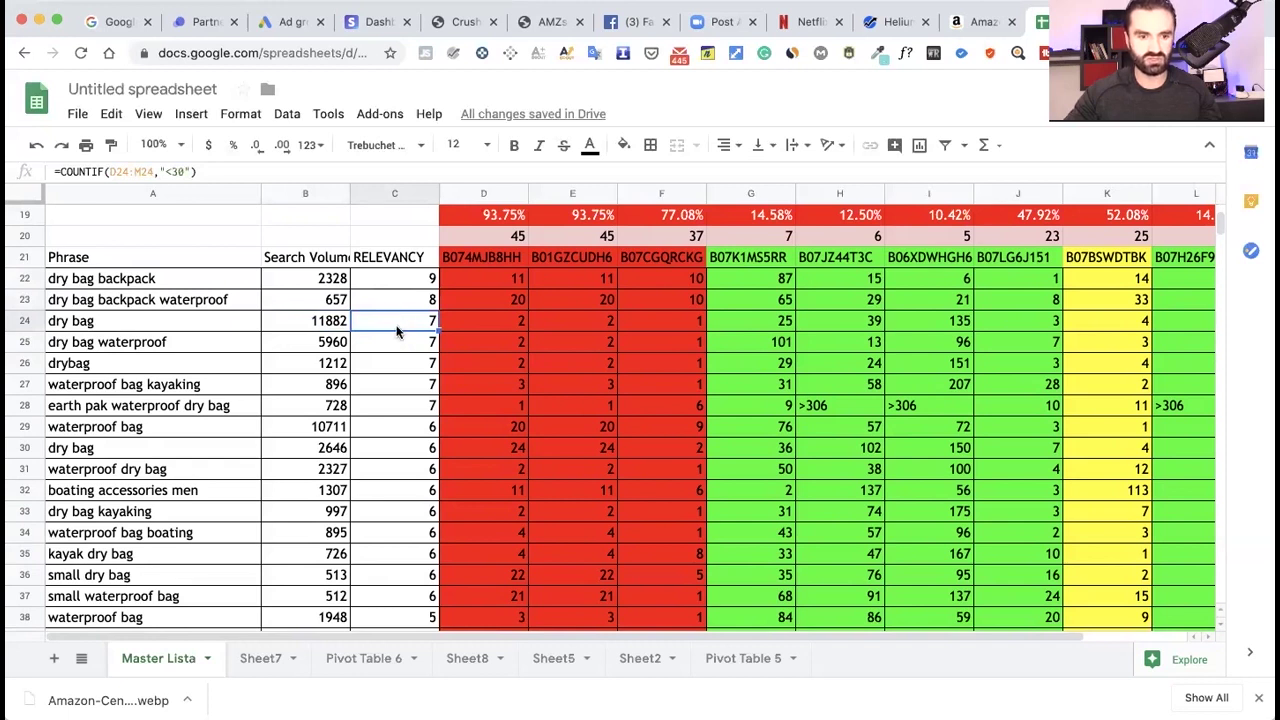
pyautogui.click(331, 326)
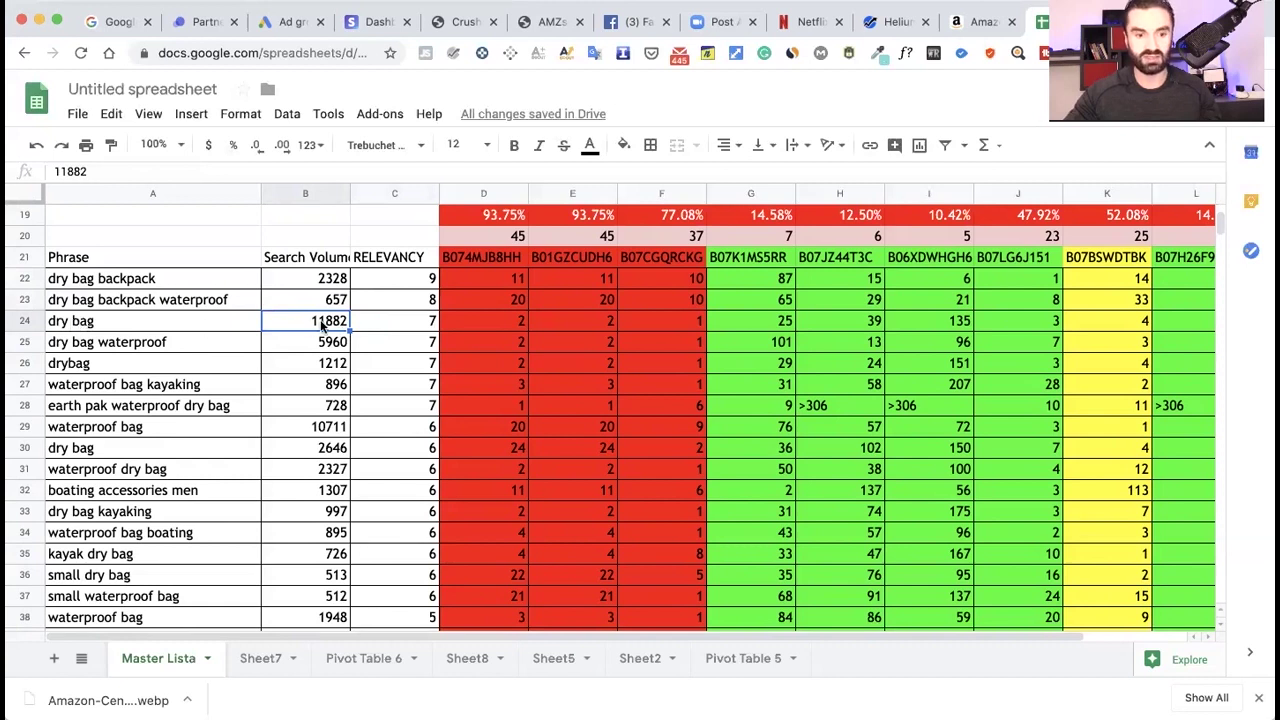
# Enter the label "EXACT KEYWOORD" in cell A11, directly below the credits heading.
pyautogui.scroll(2, 388, 340)
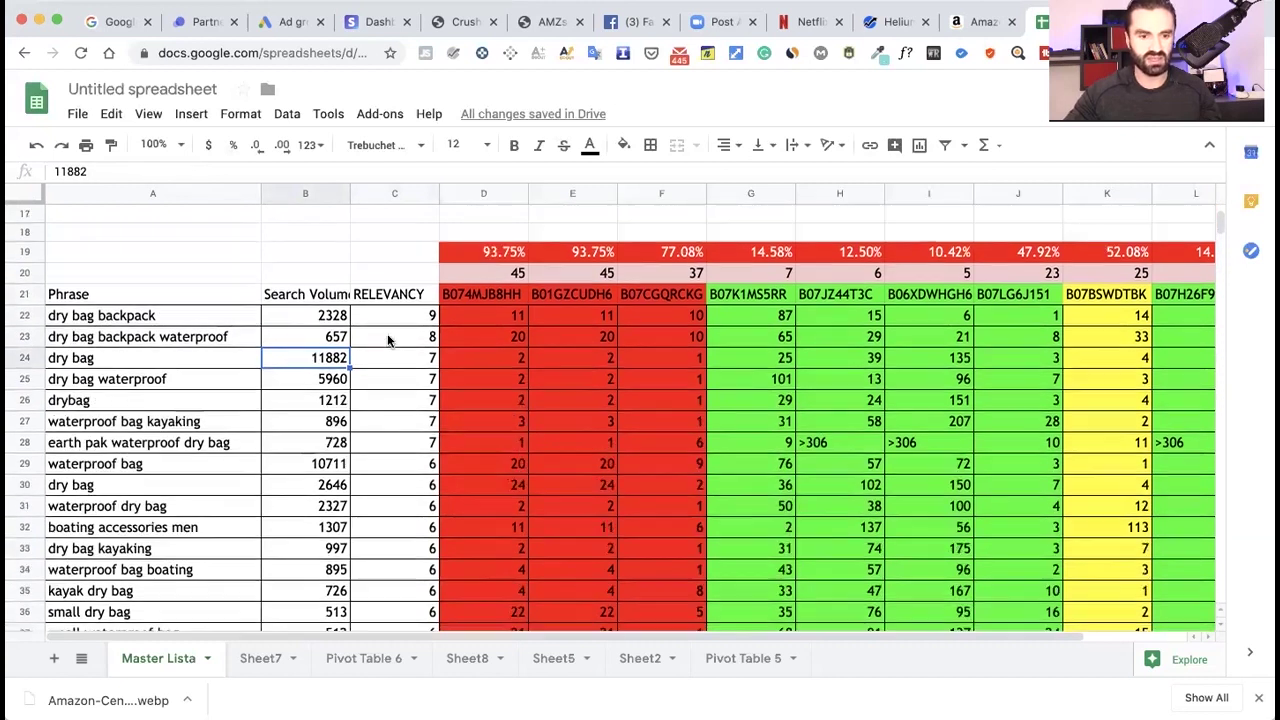
pyautogui.scroll(5, 94, 406)
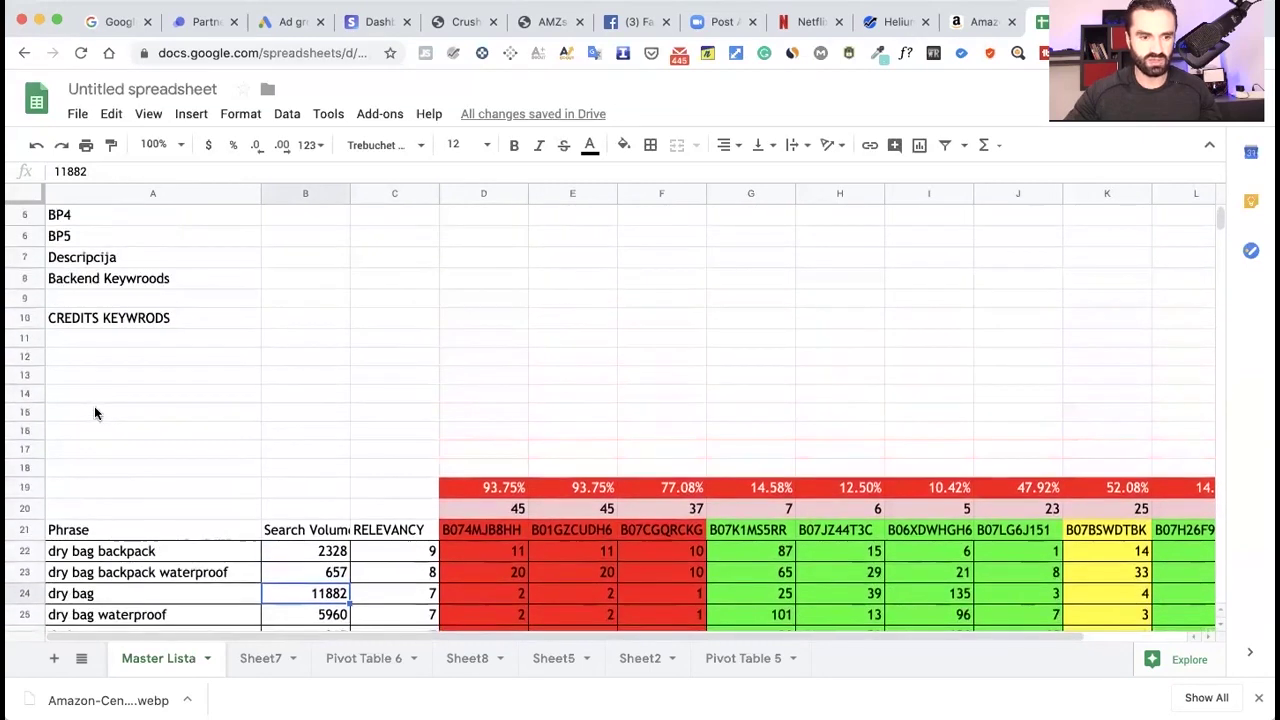
pyautogui.scroll(-1, 91, 408)
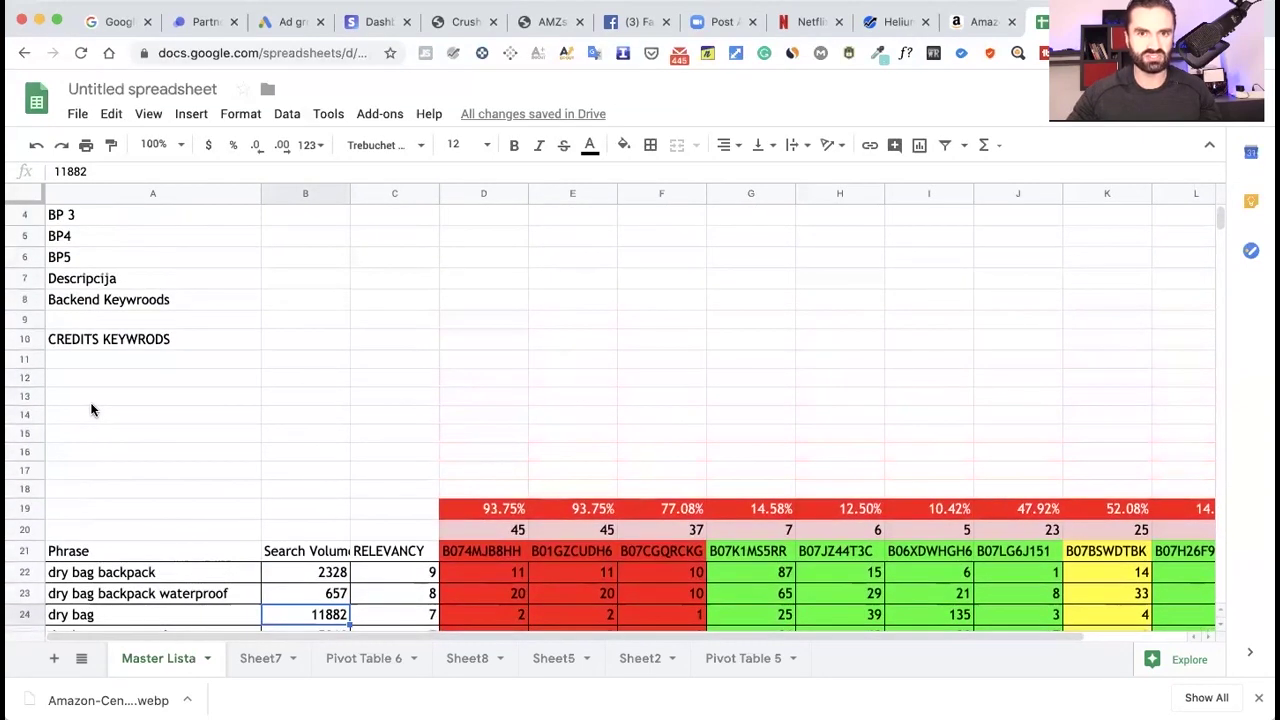
pyautogui.click(108, 361)
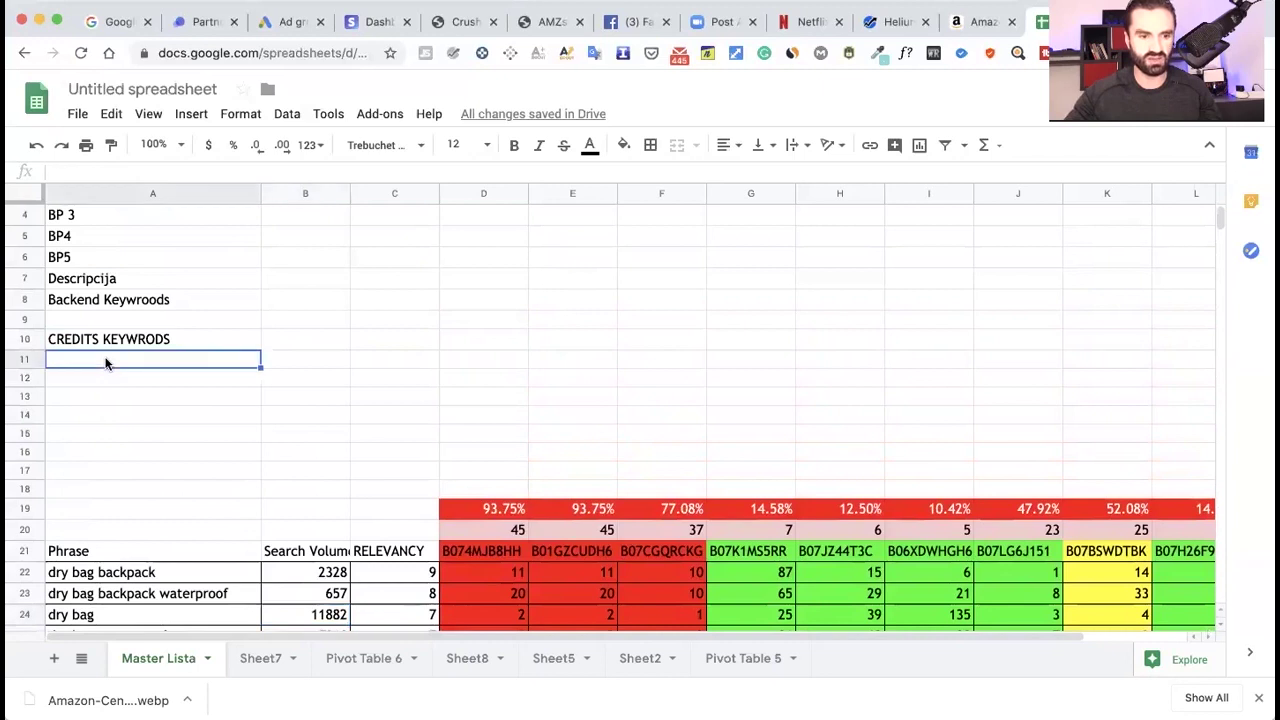
pyautogui.doubleClick(114, 359)
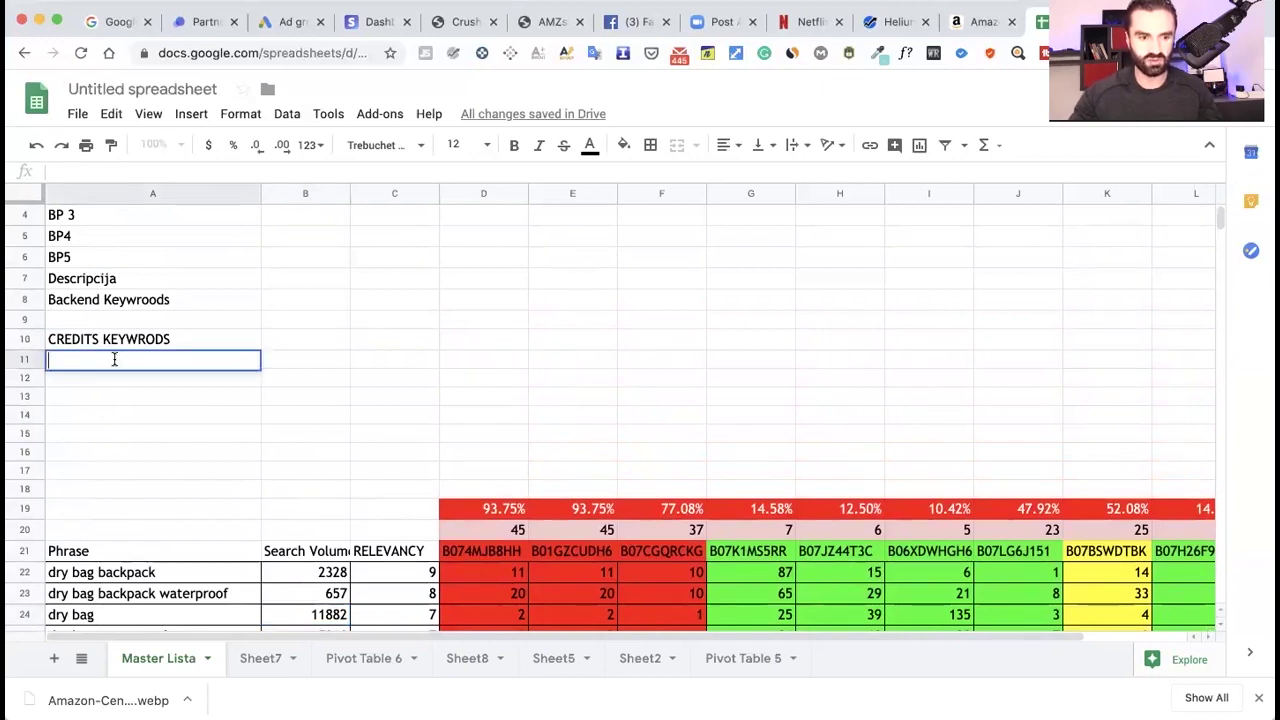
pyautogui.write('EXACT KEYWOORD')
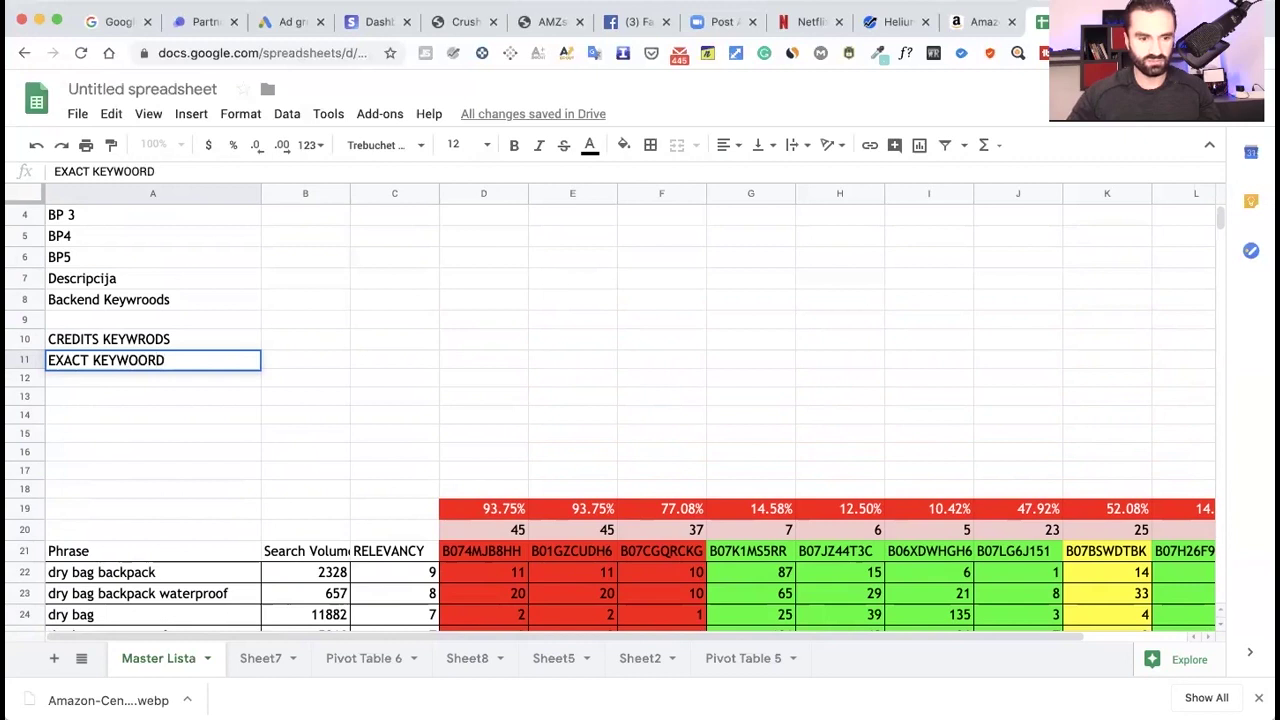
pyautogui.click(160, 381)
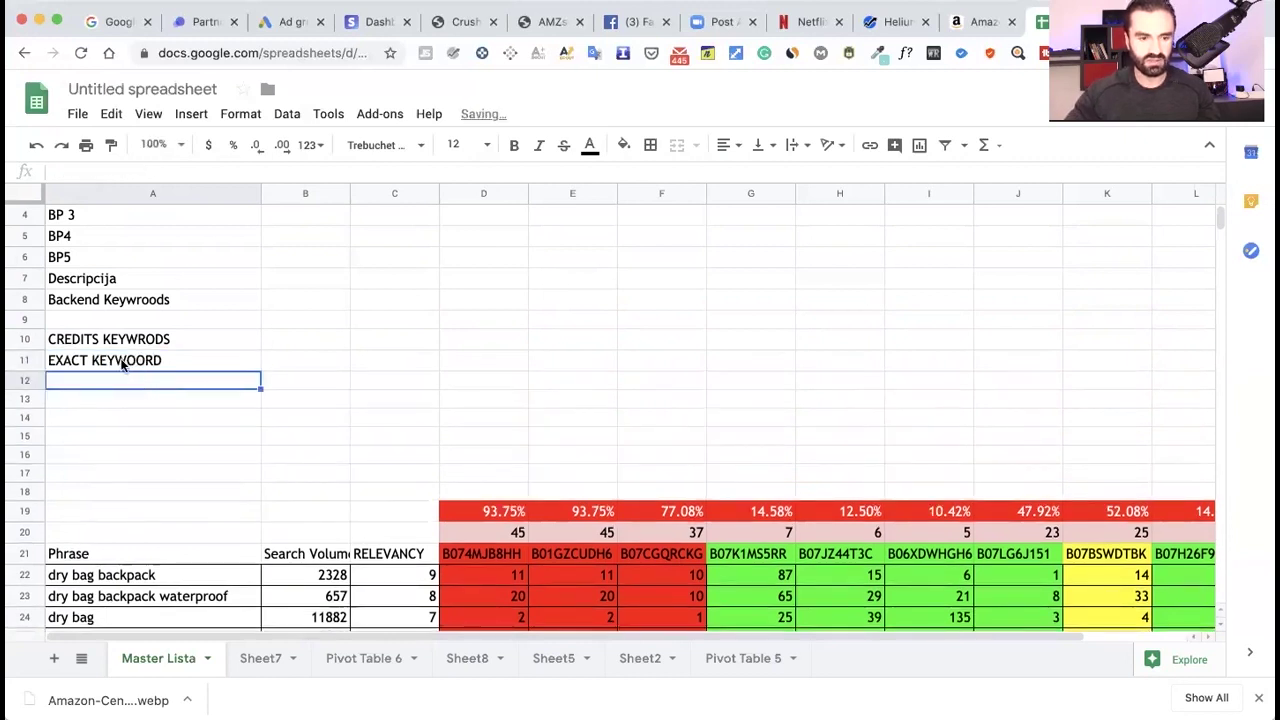
# Replace the label in cell A11 with the shorter text "Exact kW".
pyautogui.tripleClick(120, 360)
pyautogui.write('EXA')
pyautogui.press('BackSpace')
pyautogui.press('BackSpace')
pyautogui.write('xc')
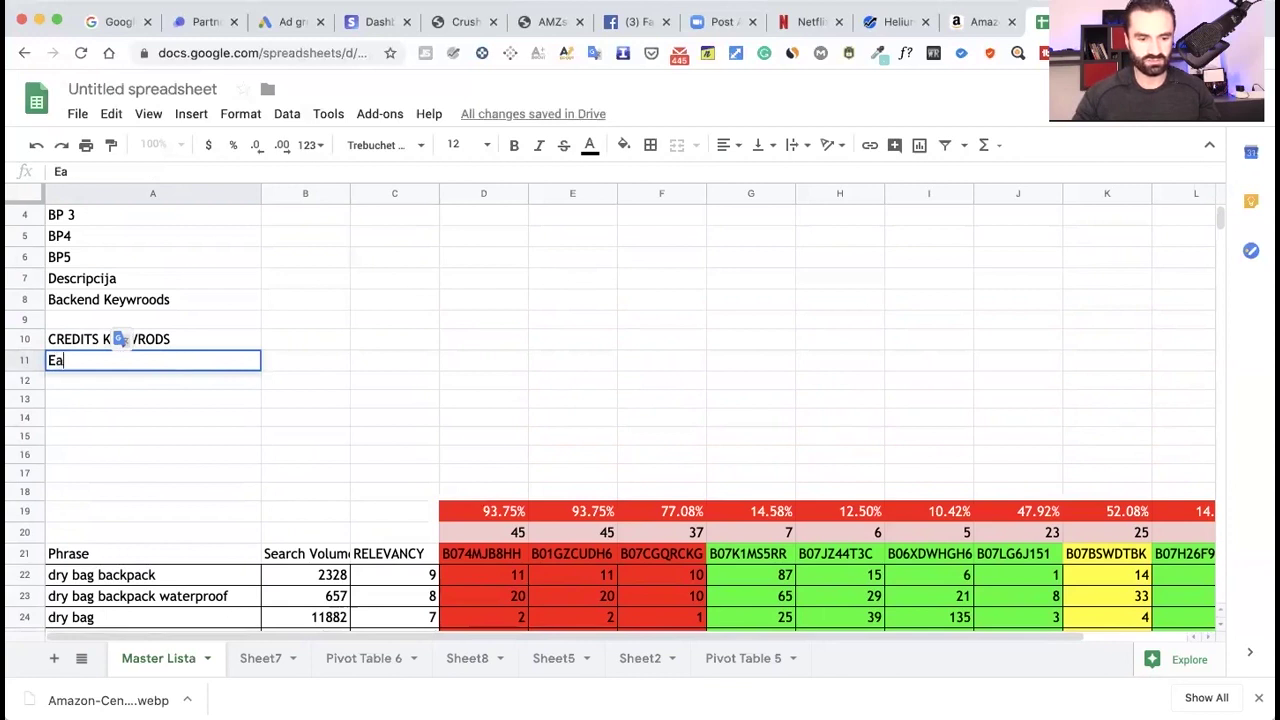
pyautogui.press('BackSpace')
pyautogui.press('BackSpace')
pyautogui.write('xact k')
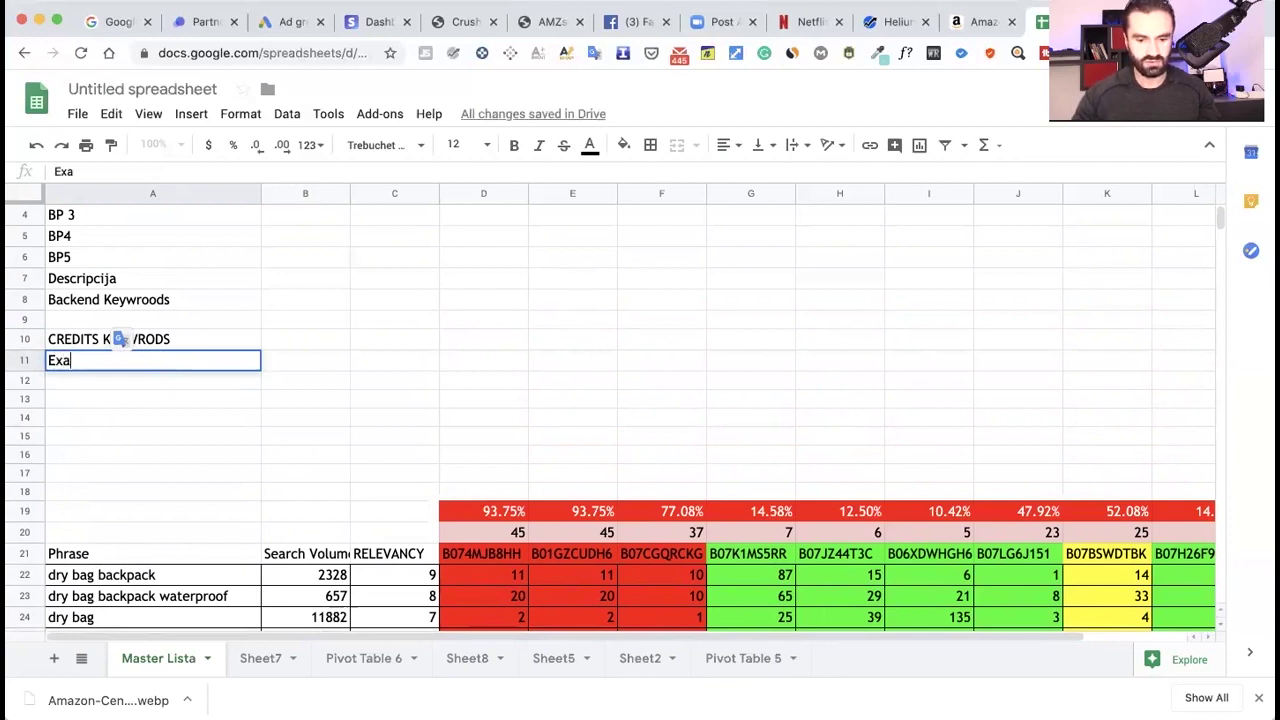
pyautogui.write('W')
pyautogui.click(131, 398)
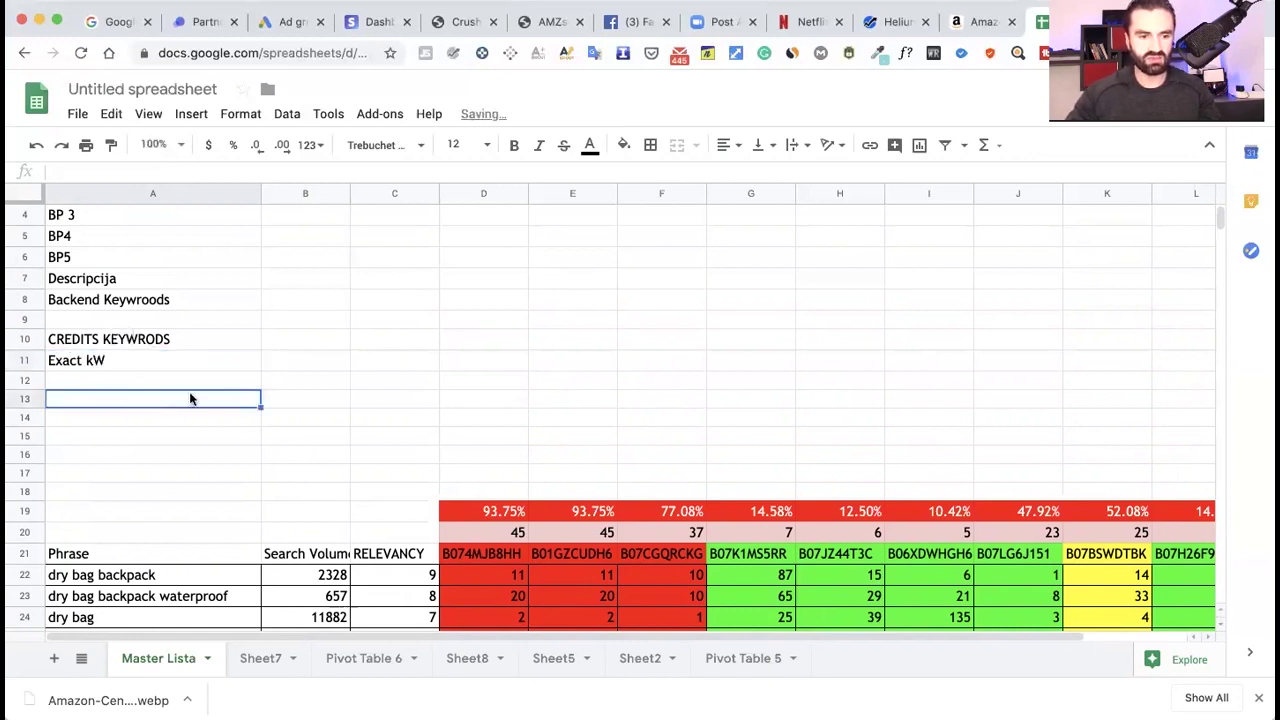
# Enter 100% in cell B11 as the credit value for the exact keyword label.
pyautogui.click(235, 358)
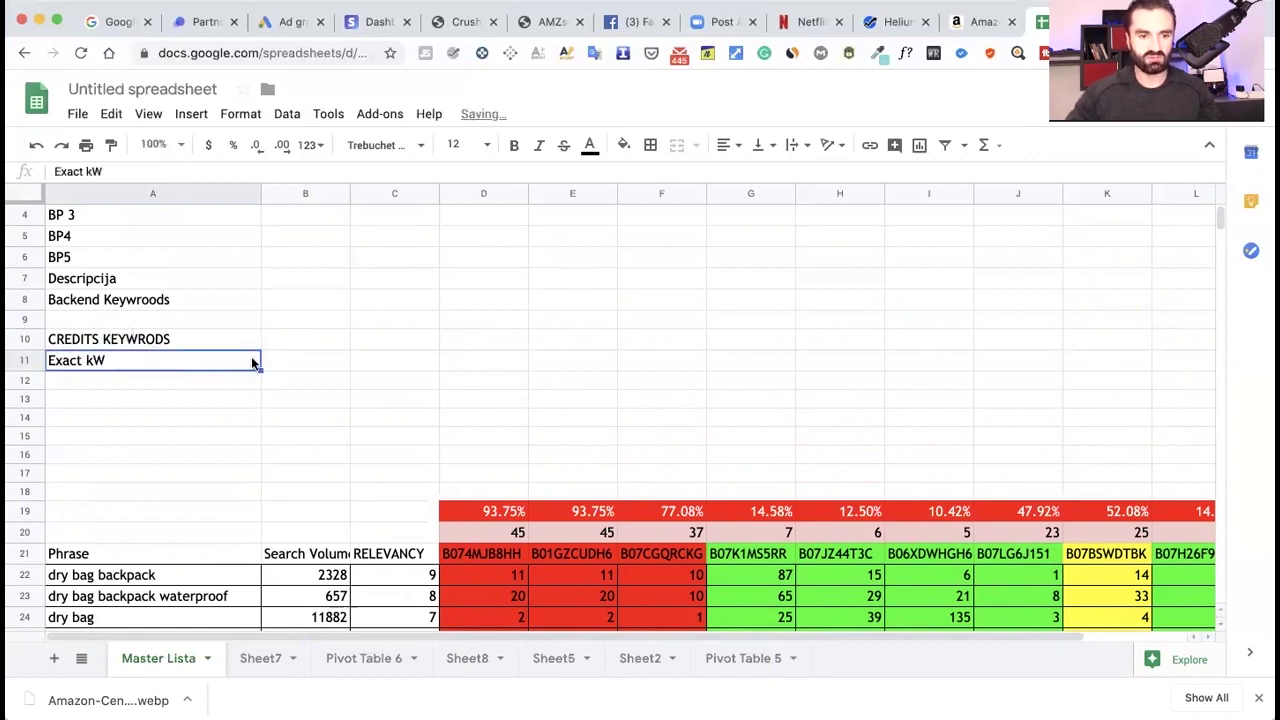
pyautogui.click(308, 362)
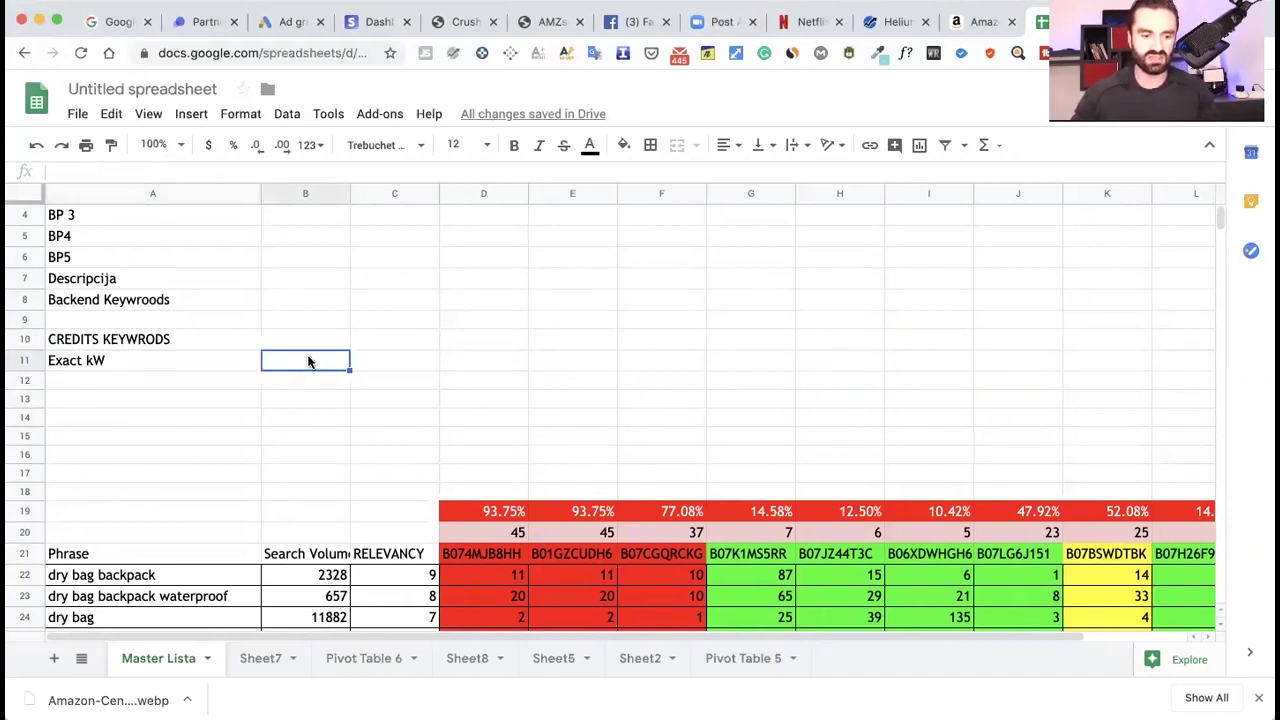
pyautogui.write('100%')
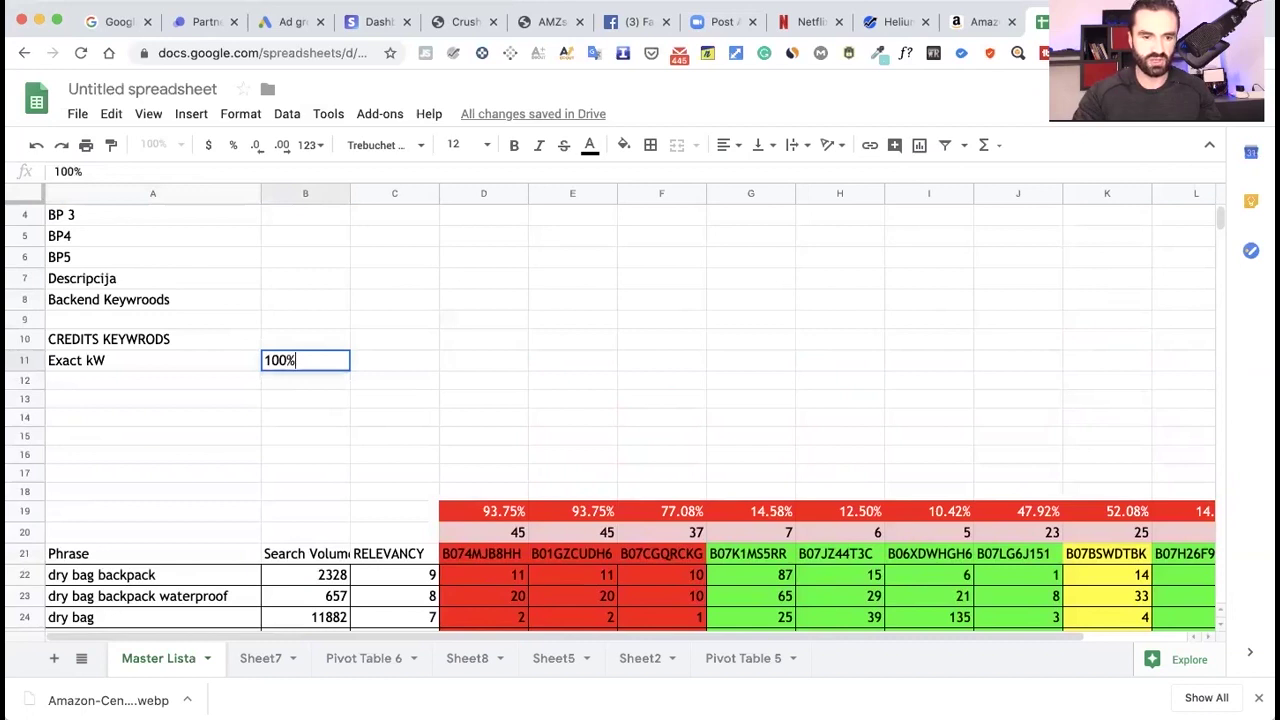
# Enter the label "Plural KW" in cell A12, directly below the exact keyword label.
pyautogui.click(131, 380)
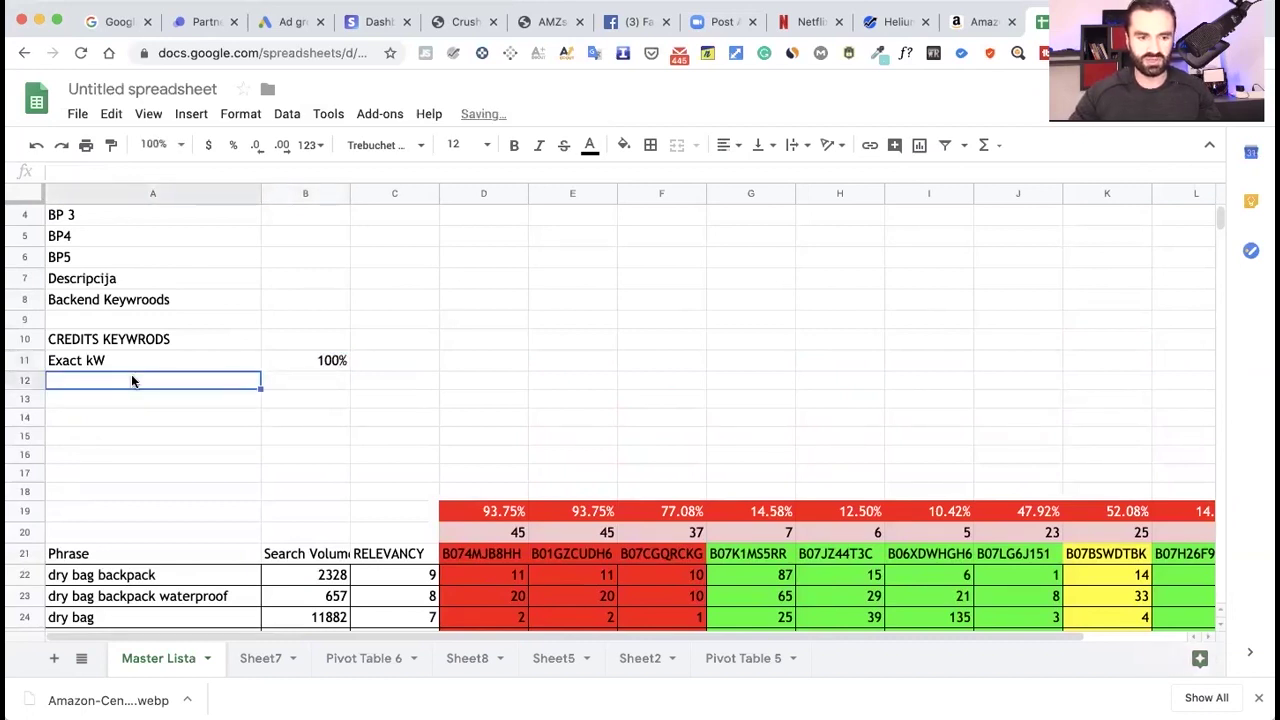
pyautogui.doubleClick(131, 378)
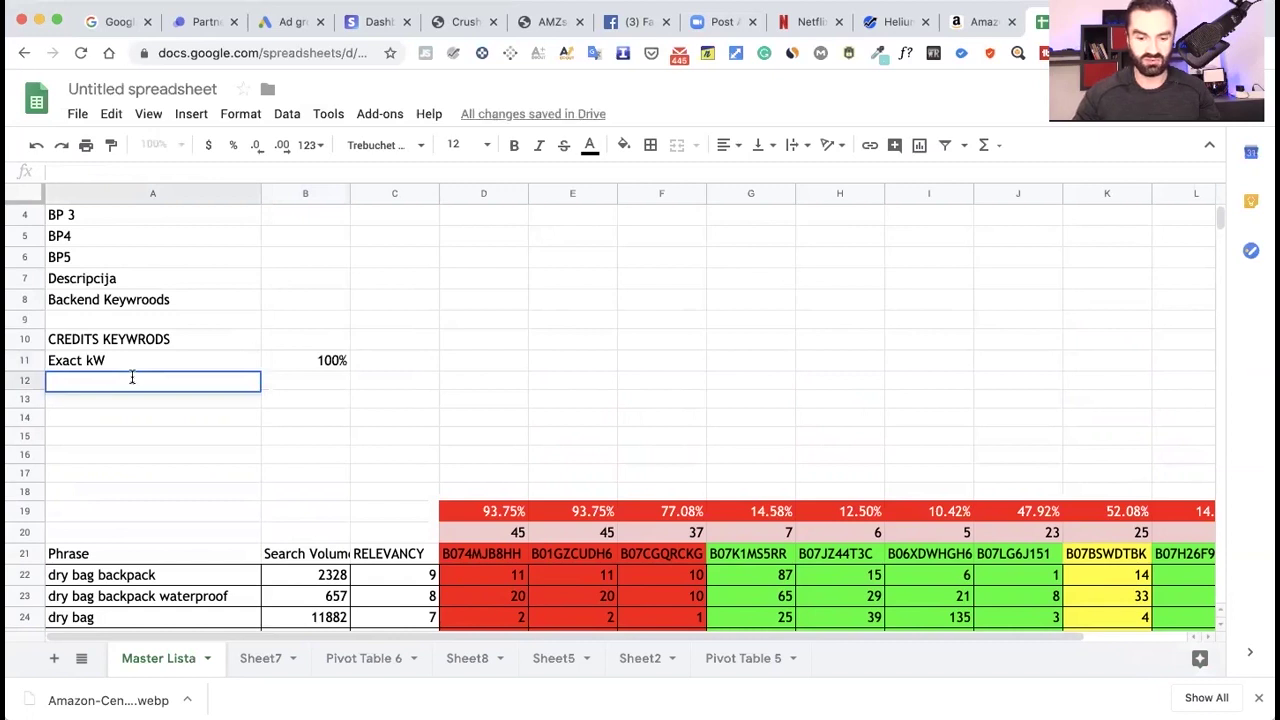
pyautogui.write('p')
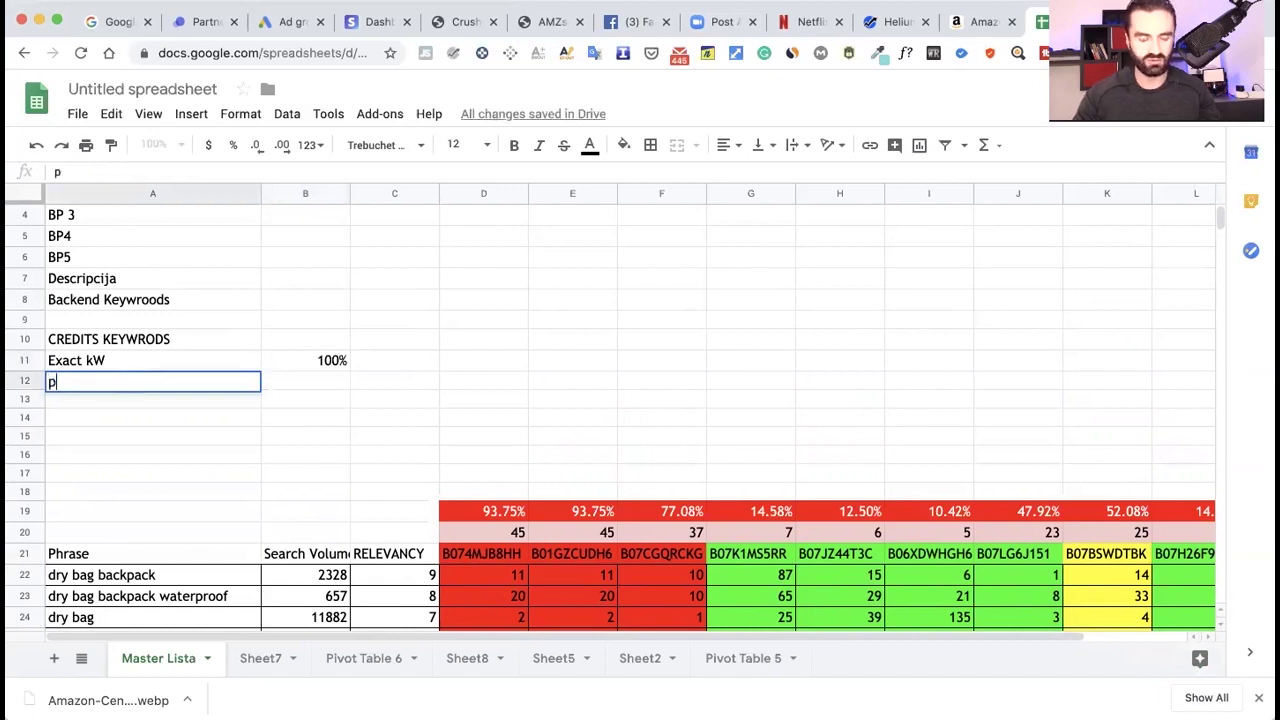
pyautogui.press('BackSpace')
pyautogui.write('p')
pyautogui.press('BackSpace')
pyautogui.write('Plural KW')
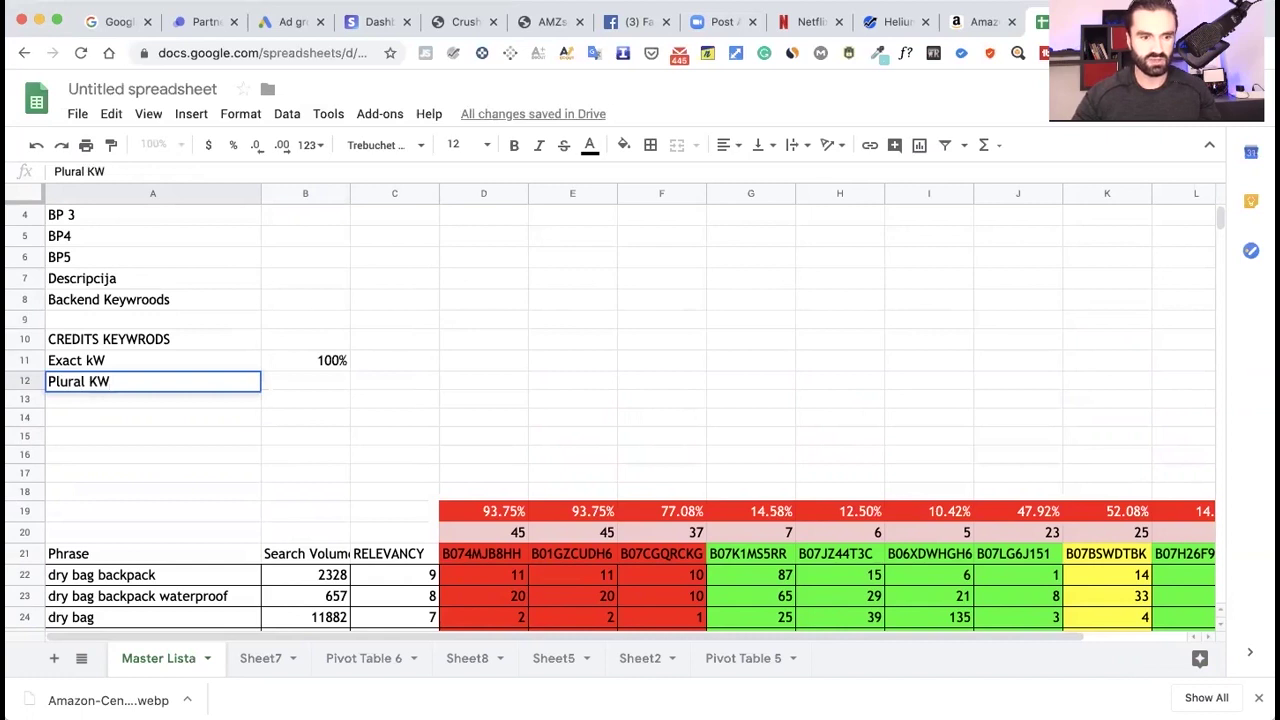
# Enter 80% in cell B12 as the credit value for the plural keyword label.
pyautogui.click(314, 380)
pyautogui.doubleClick(320, 379)
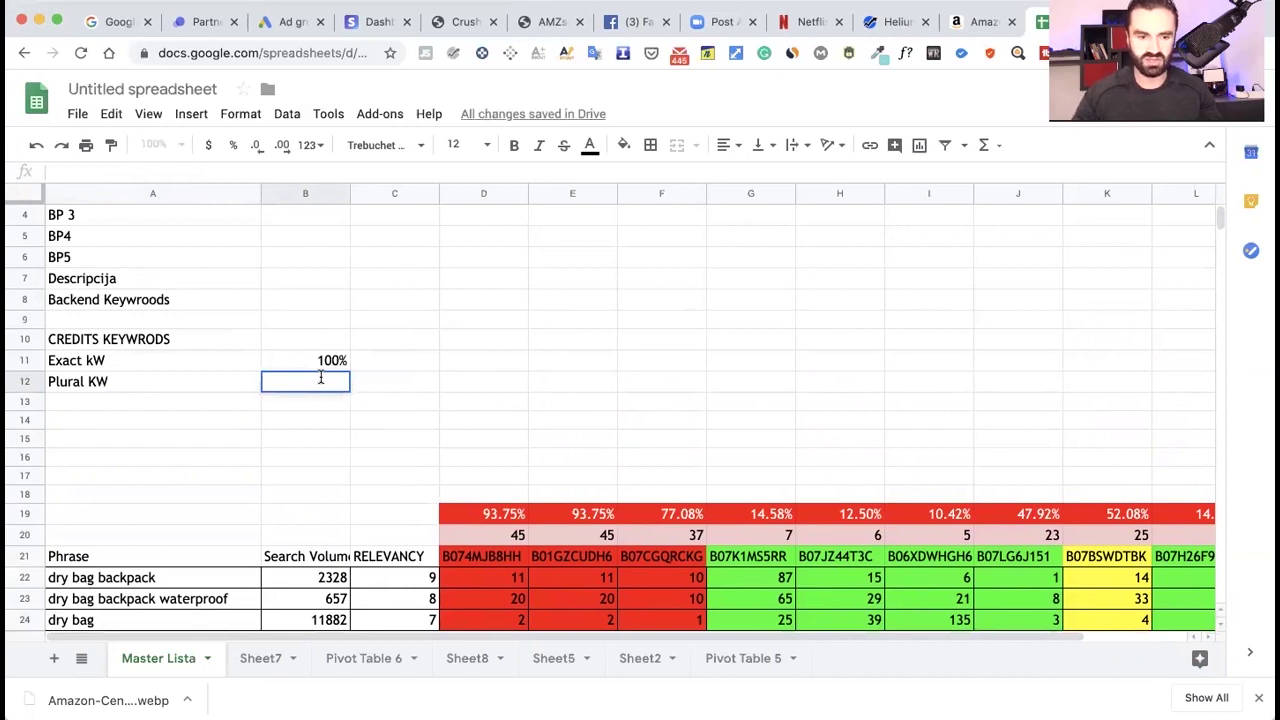
pyautogui.write('80%')
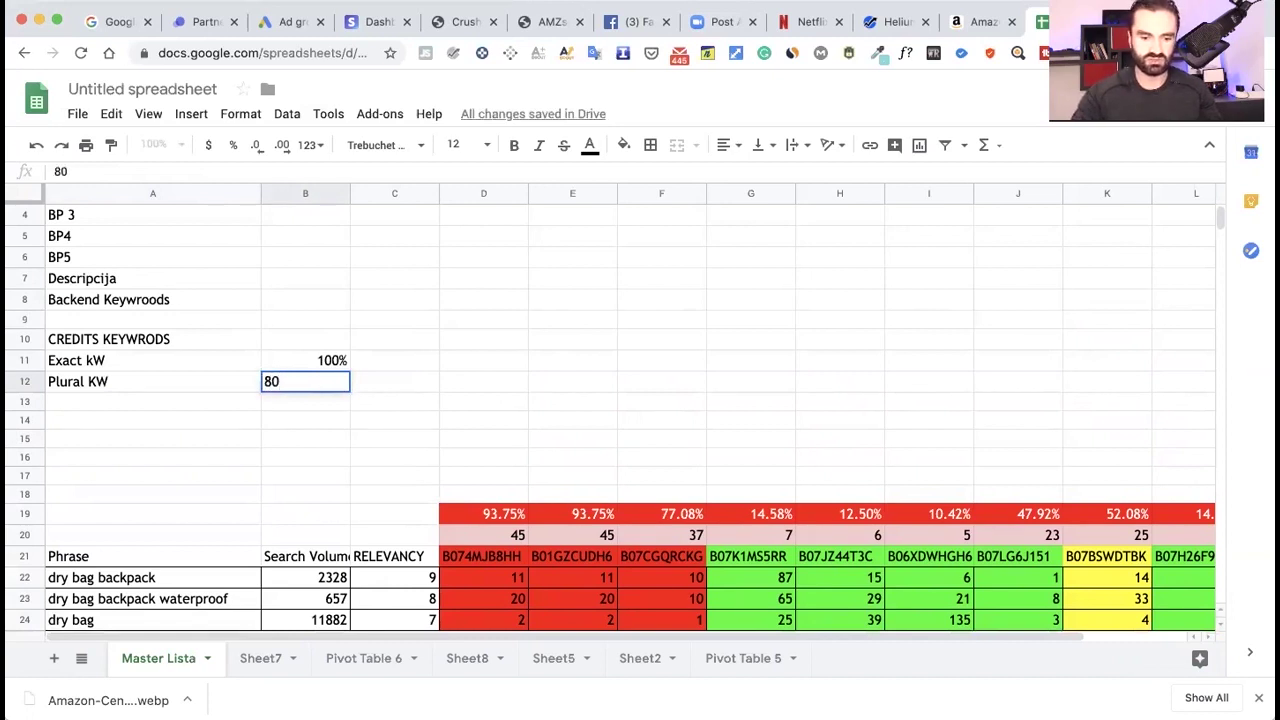
pyautogui.click(186, 423)
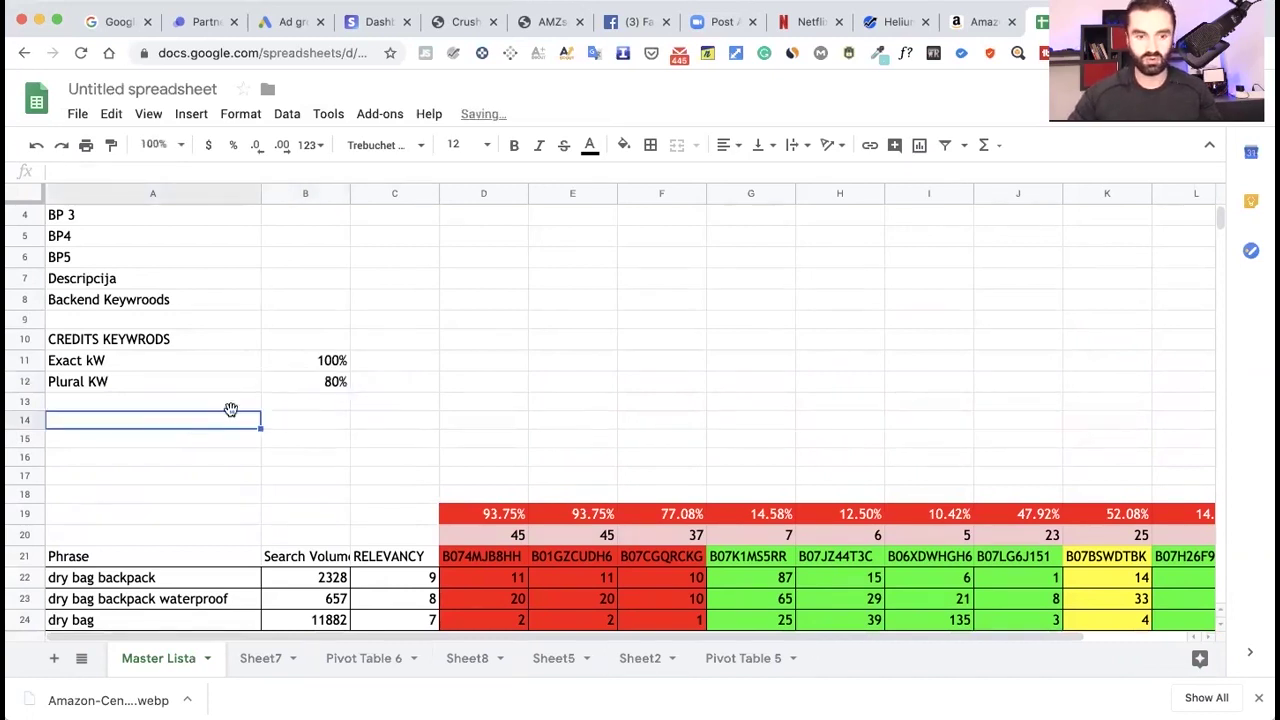
pyautogui.click(330, 382)
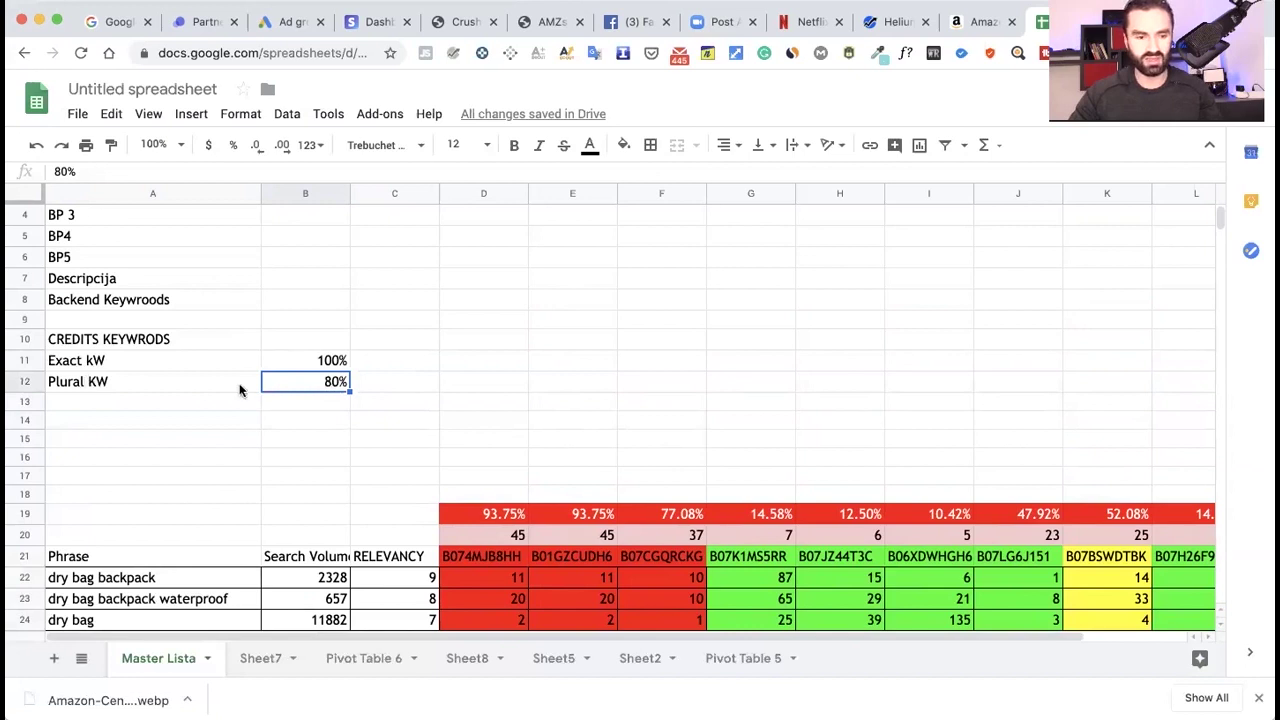
# Add a "Phrase KW" row to the credits table in A13 with a credit value of 50% in B13.
pyautogui.click(114, 402)
pyautogui.doubleClick(114, 400)
pyautogui.write('Phrase KW')
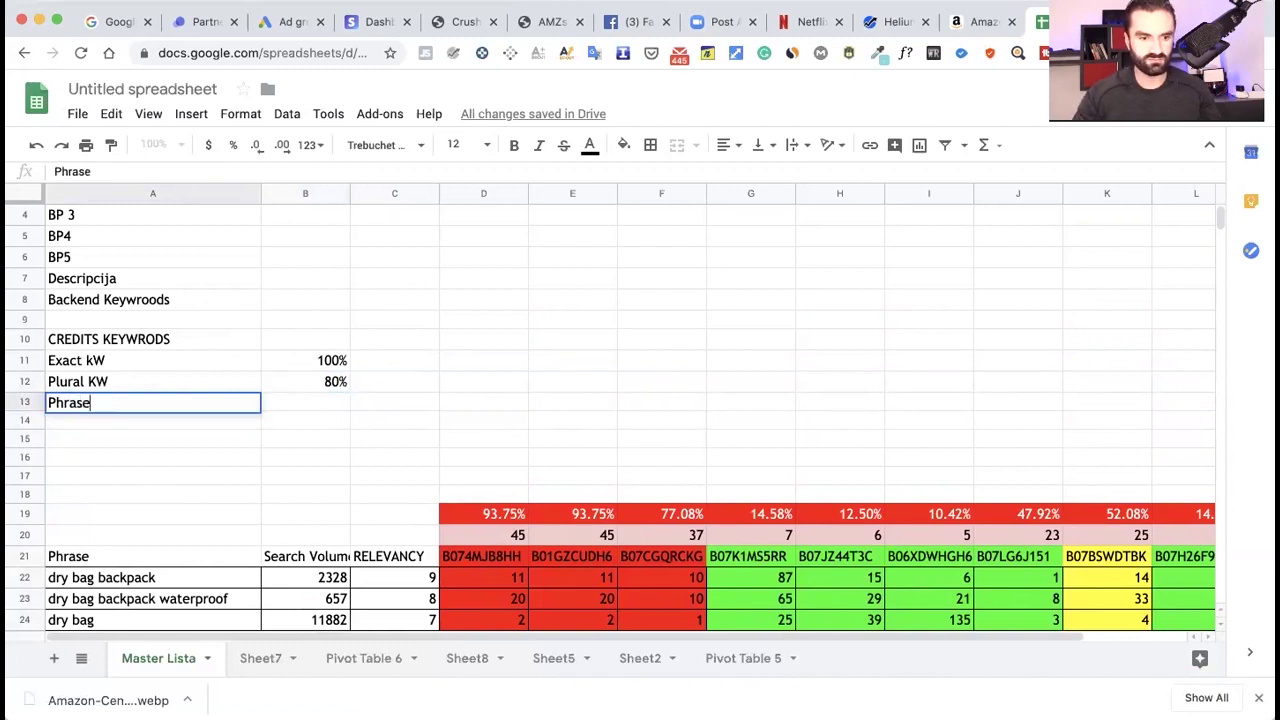
pyautogui.doubleClick(336, 401)
pyautogui.write('50%')
pyautogui.press('Return')
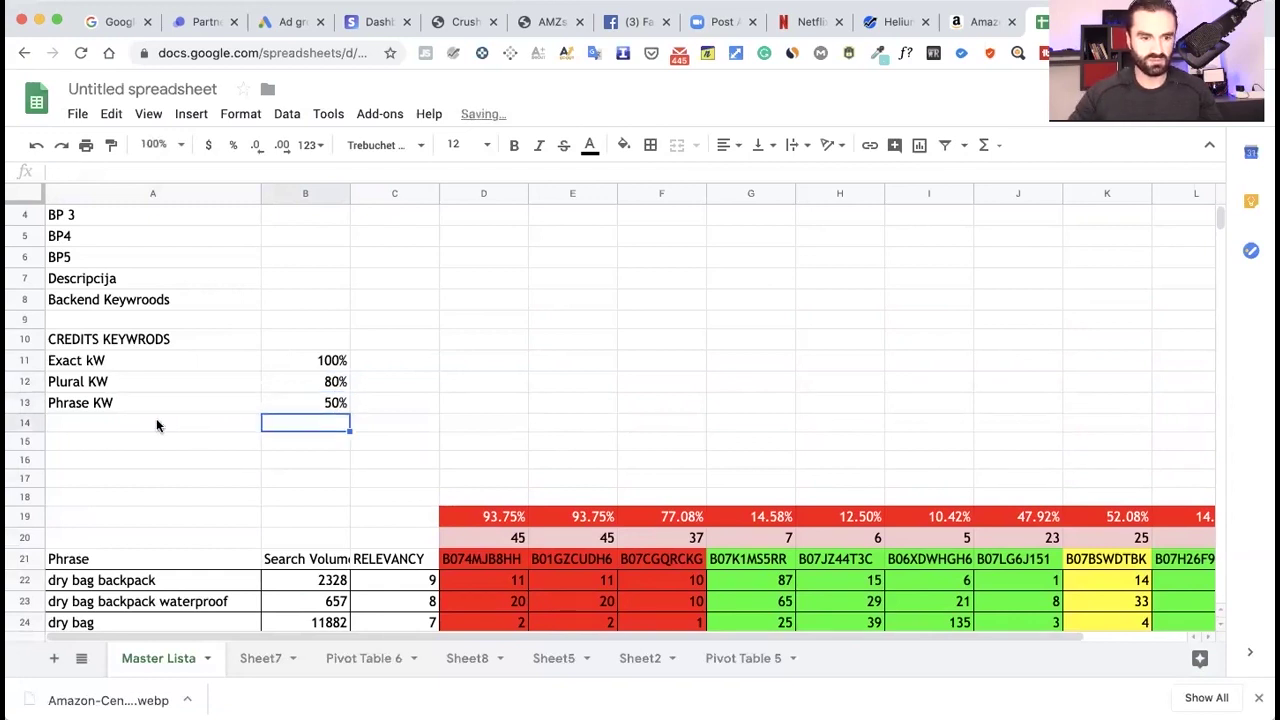
# Enter the label "Broad KW" in cell A14, directly below the phrase keyword label.
pyautogui.click(154, 421)
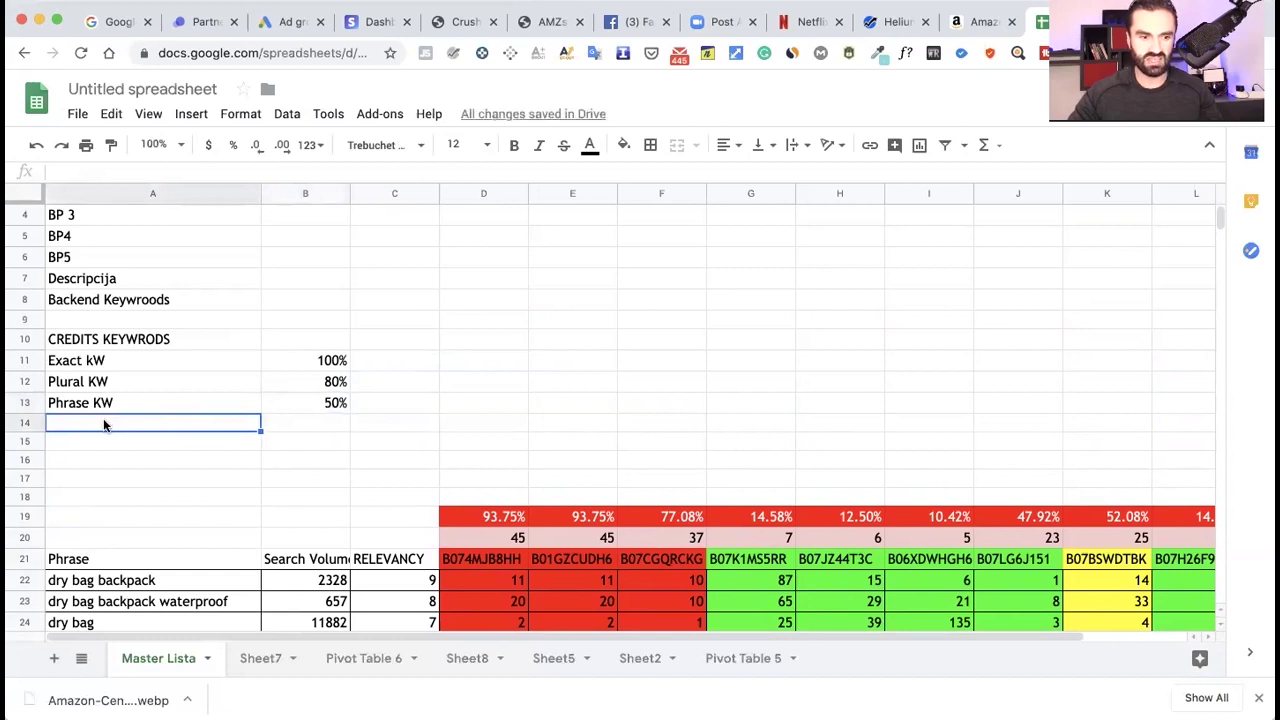
pyautogui.doubleClick(103, 420)
pyautogui.write('bORAD')
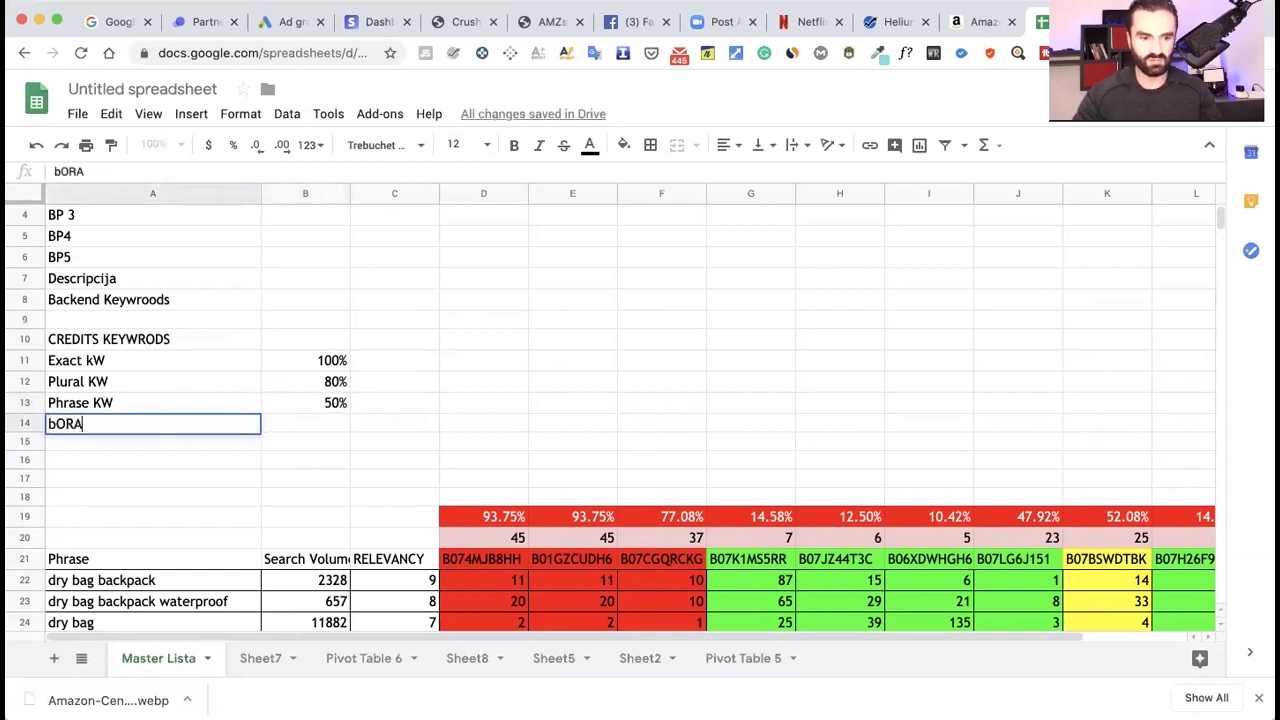
pyautogui.press('BackSpace')
pyautogui.press('BackSpace')
pyautogui.press('BackSpace')
pyautogui.press('BackSpace')
pyautogui.press('BackSpace')
pyautogui.write('B')
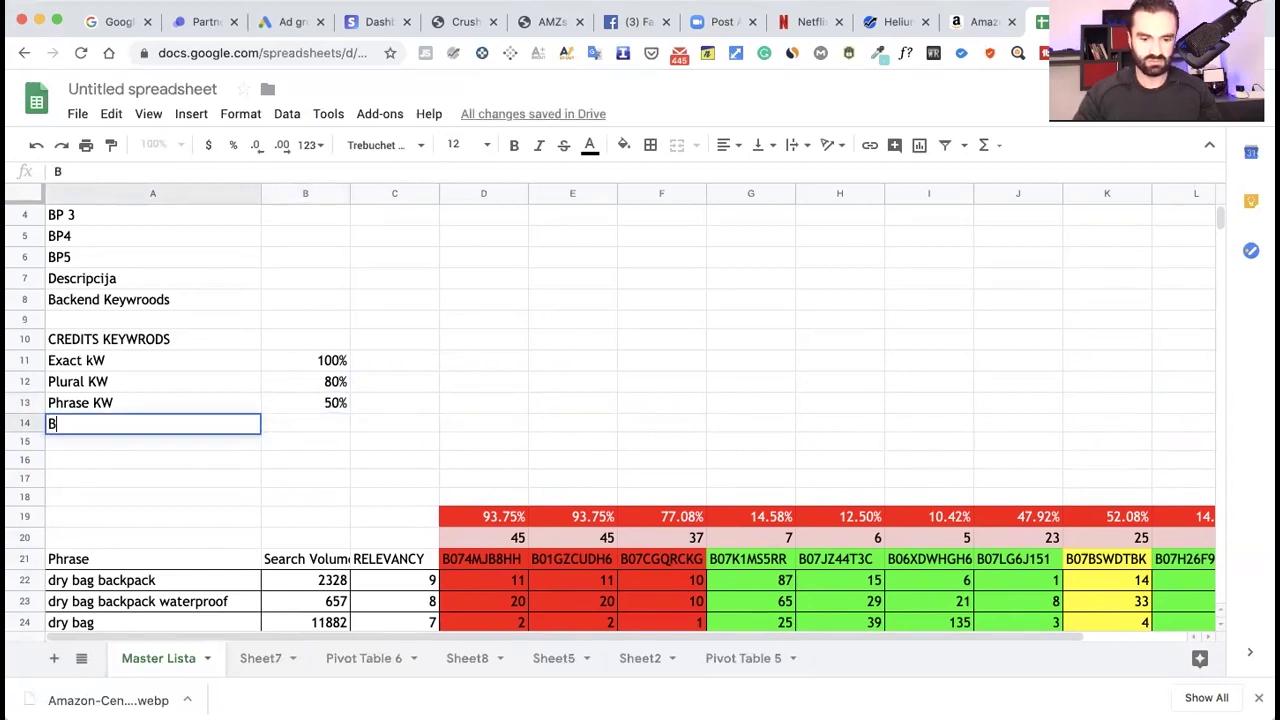
pyautogui.write('road KW')
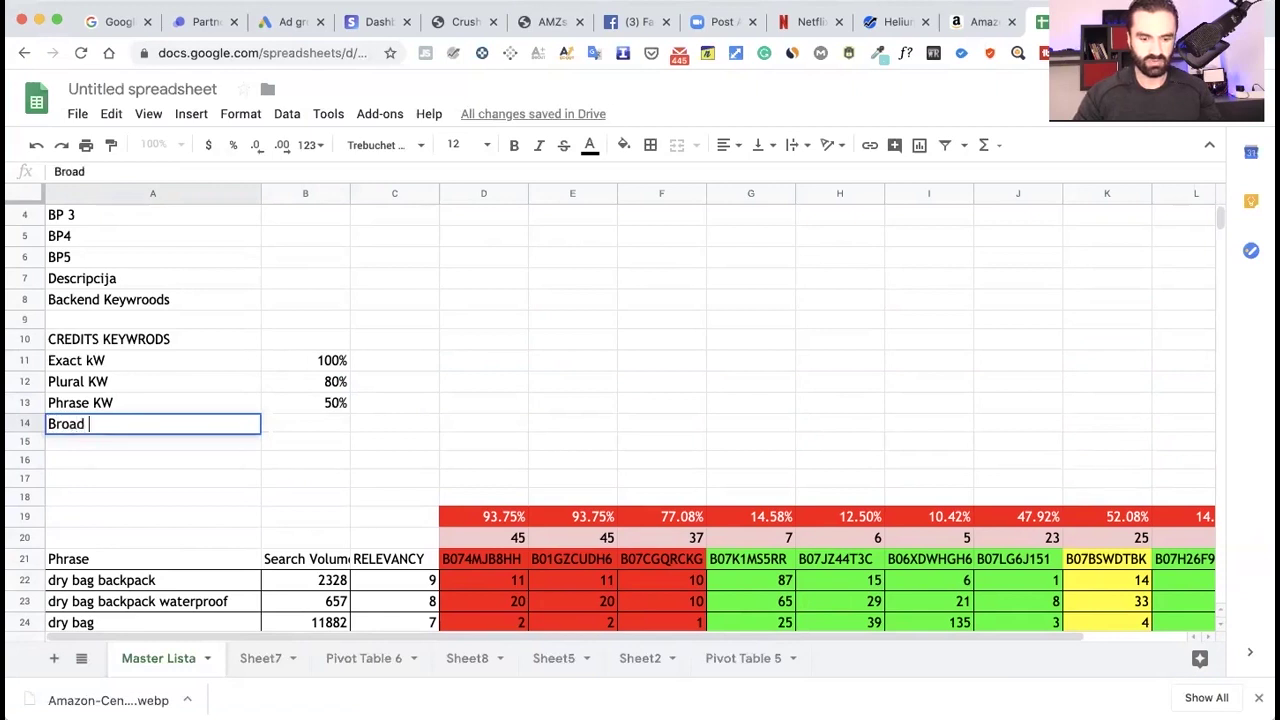
# Enter 30% in cell B14 as the credit value for the broad keyword label.
pyautogui.click(305, 418)
pyautogui.doubleClick(322, 420)
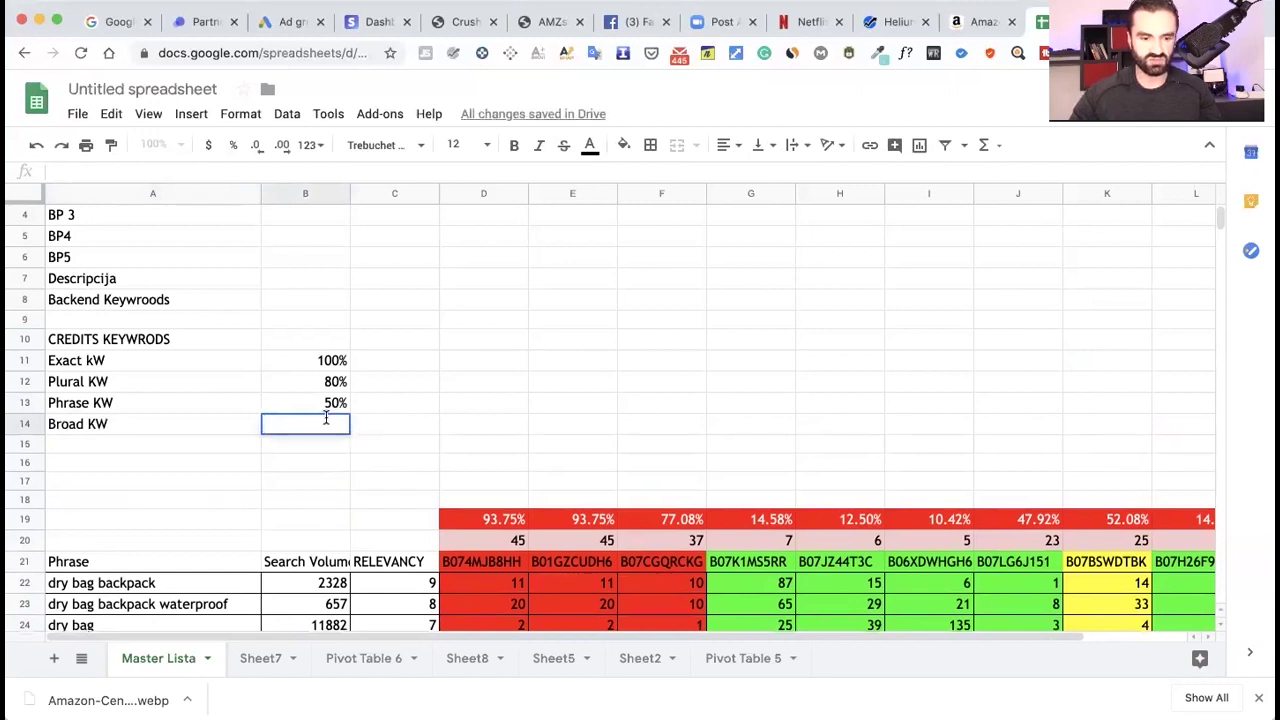
pyautogui.write('30%')
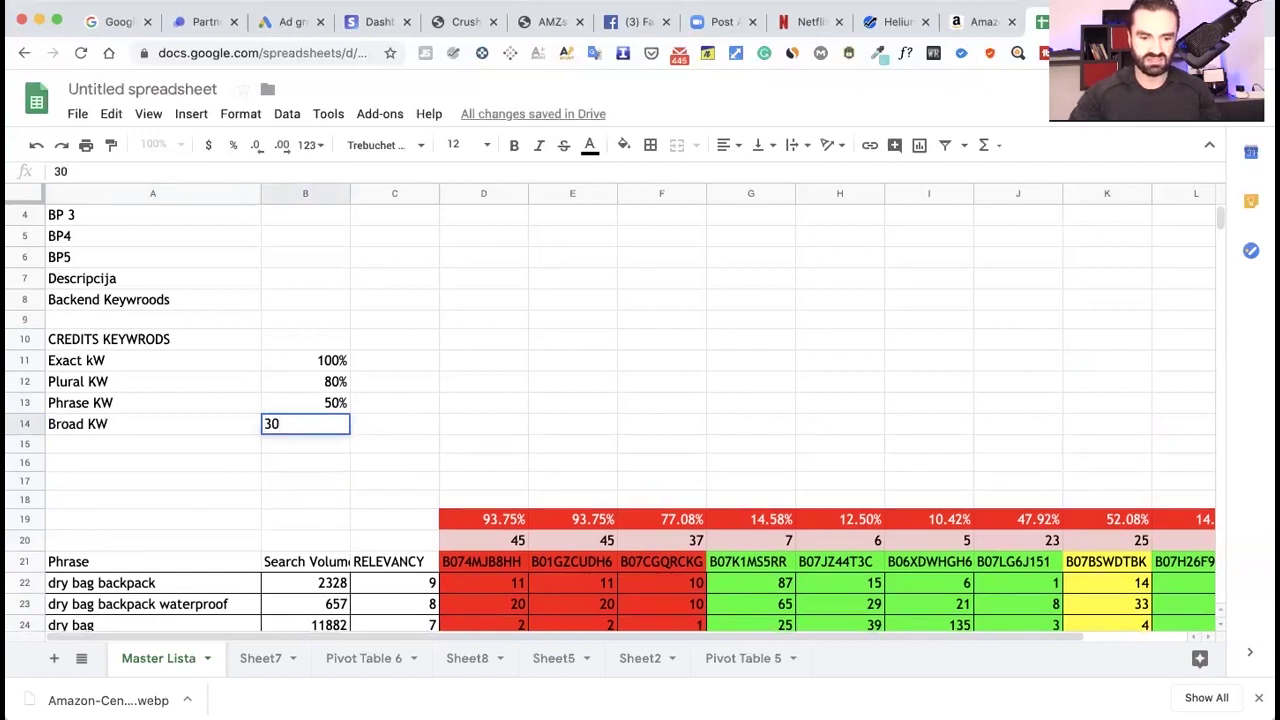
pyautogui.click(200, 448)
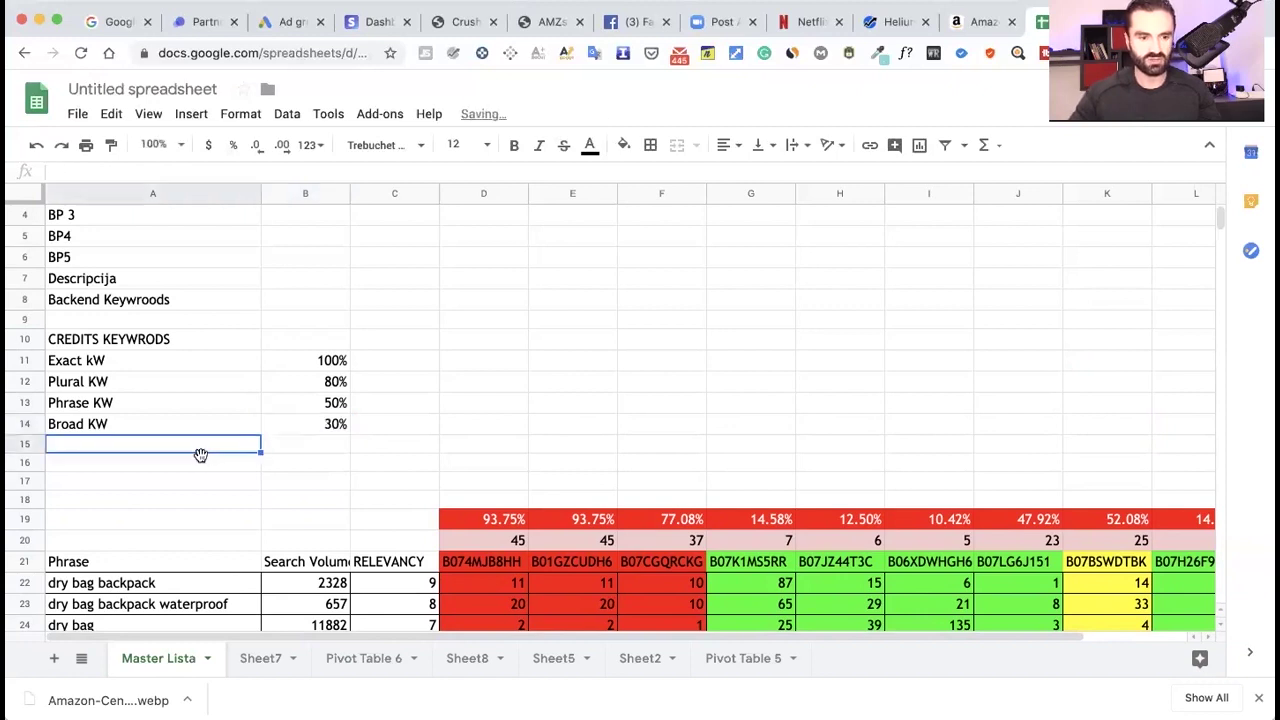
# Compare the plural, phrase and broad match types in the credits table with the phrases in the keyword table.
pyautogui.click(88, 383)
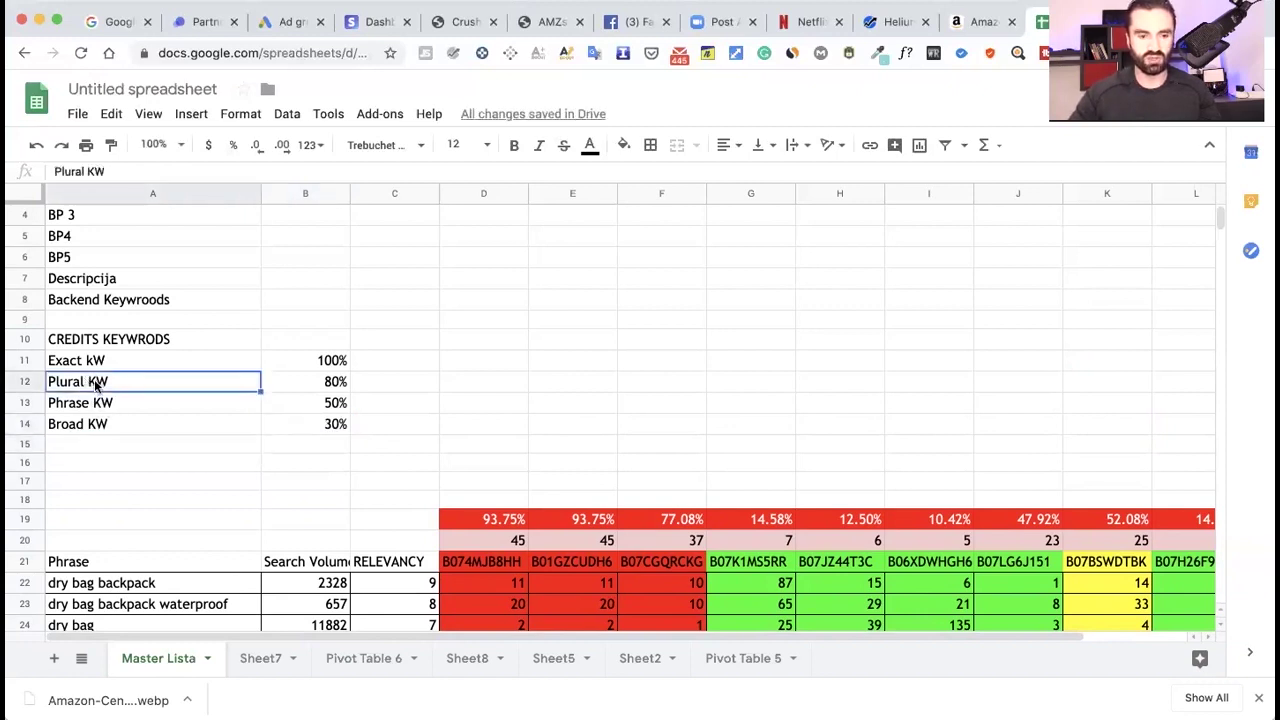
pyautogui.scroll(-1, 192, 398)
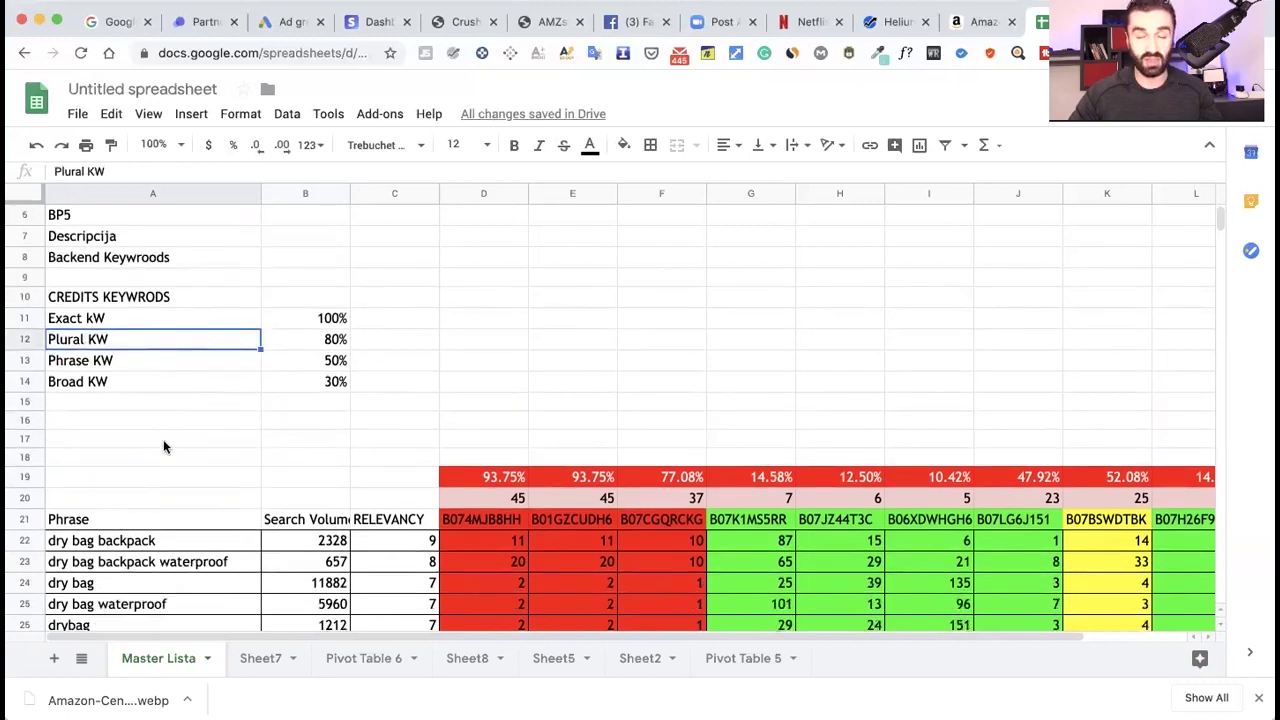
pyautogui.scroll(-1, 165, 447)
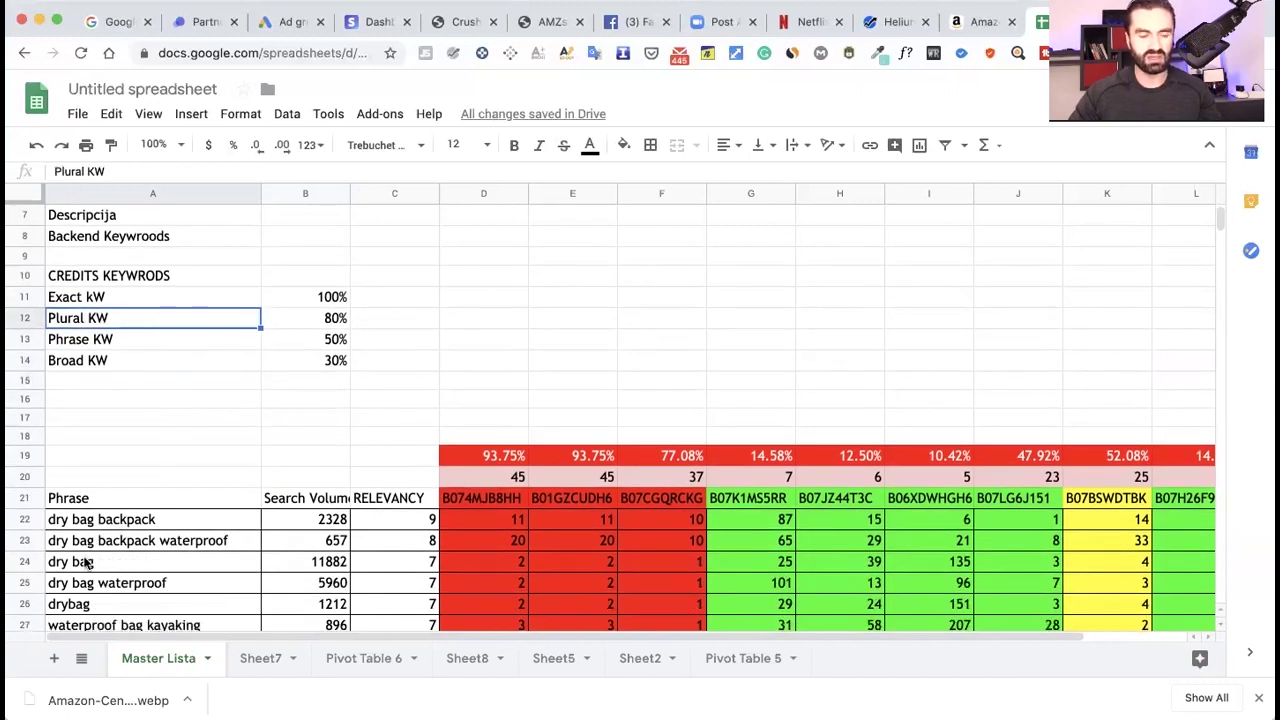
pyautogui.scroll(1, 194, 390)
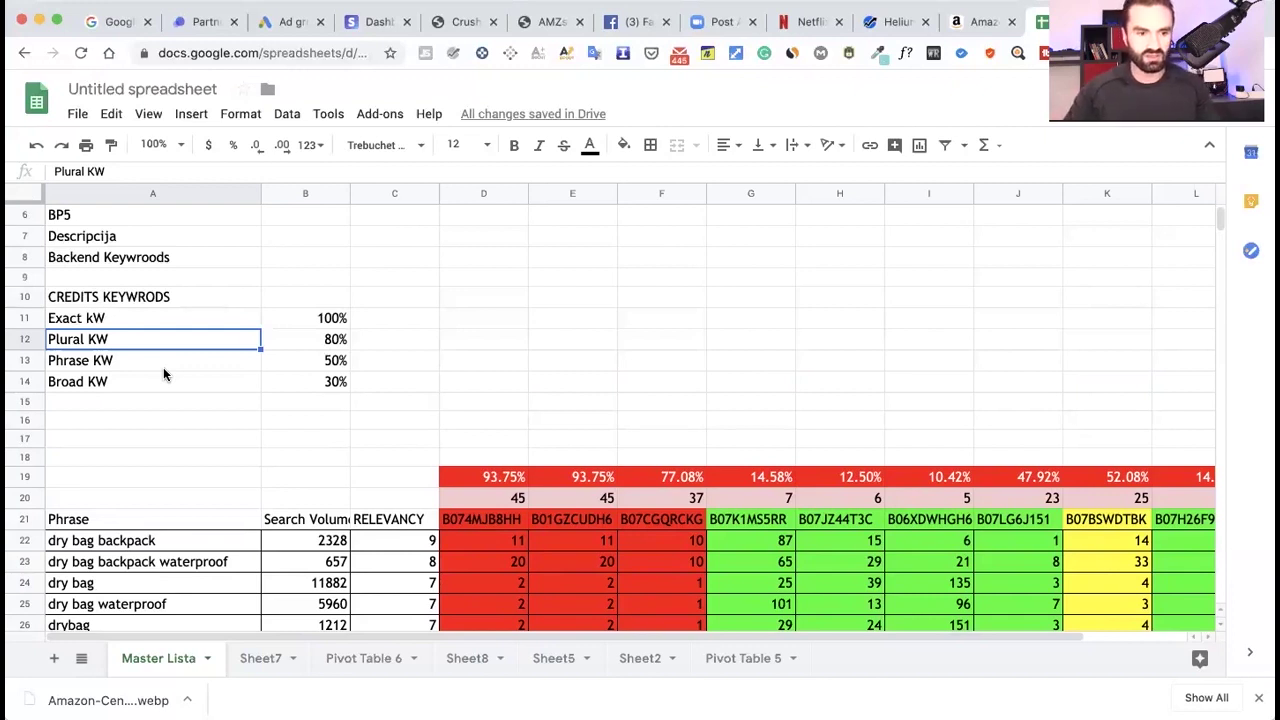
pyautogui.click(100, 365)
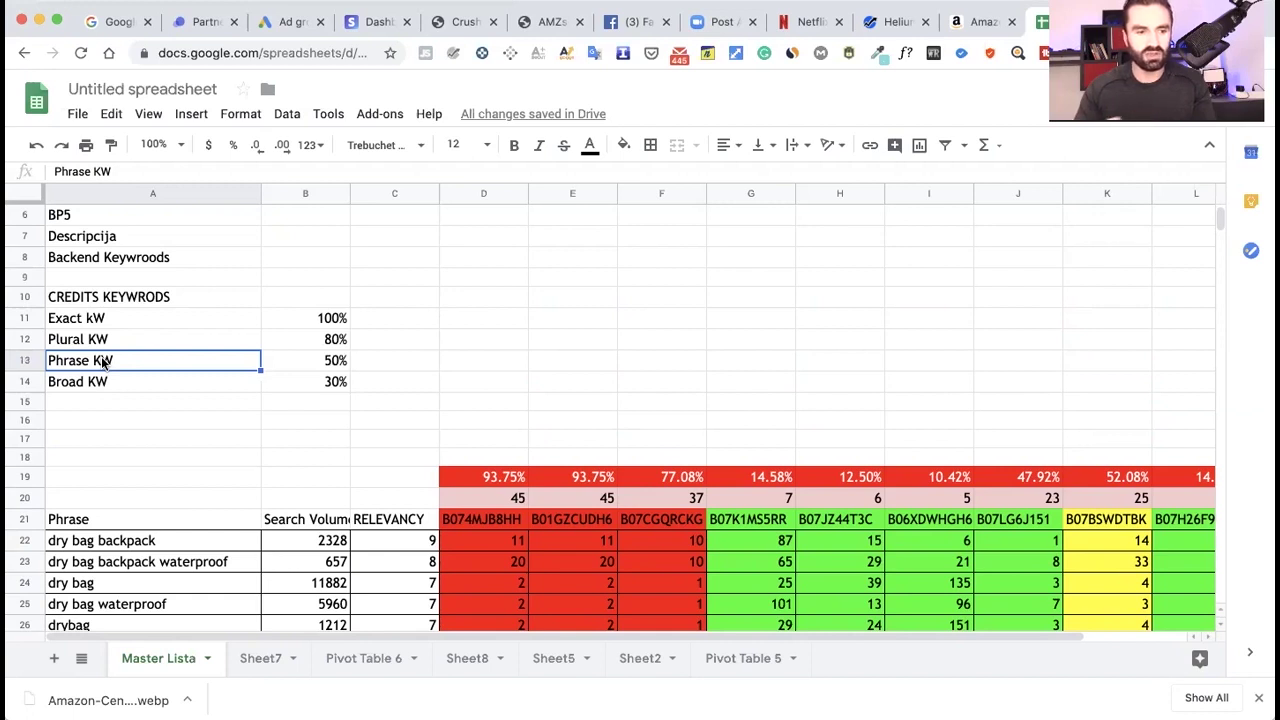
pyautogui.click(108, 380)
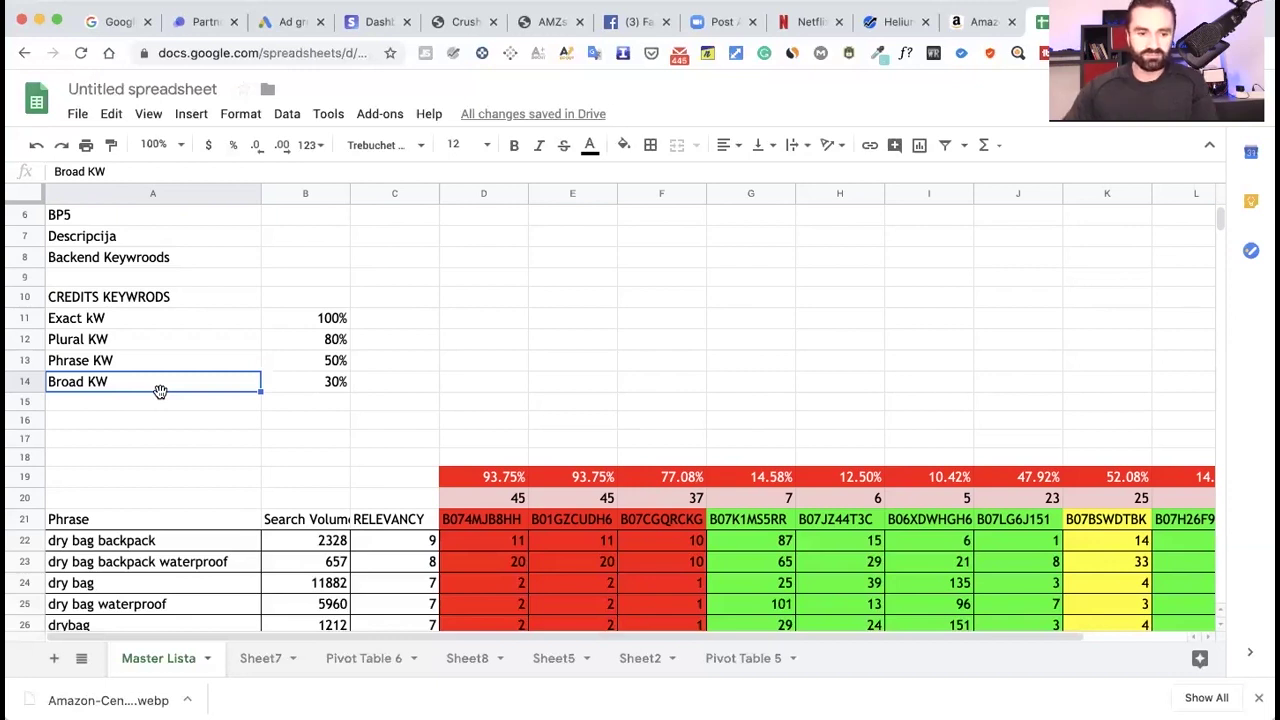
# Enter the column heading "BOOSTER" in cell C10, on the same row as the credits heading.
pyautogui.click(403, 293)
pyautogui.press('Return')
pyautogui.write('BOOSTER')
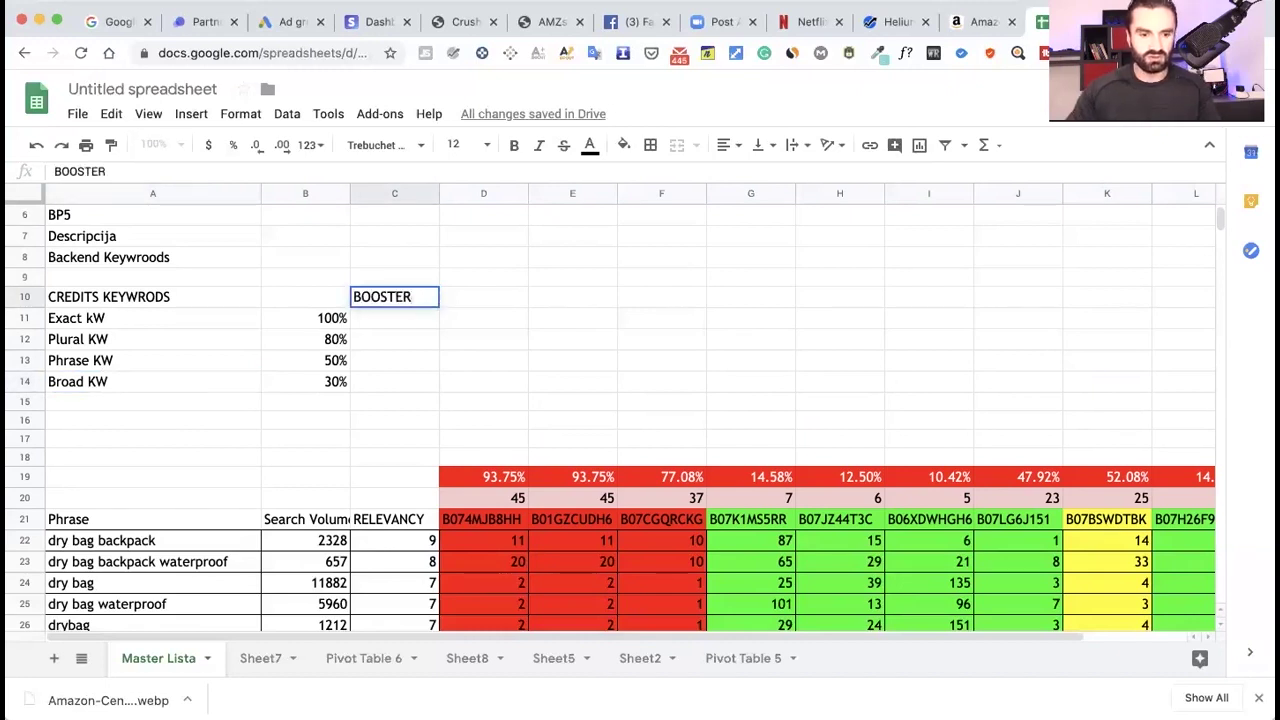
pyautogui.click(420, 336)
# Review the exact, phrase and broad keyword rows of the credits table against the empty booster column.
pyautogui.click(152, 322)
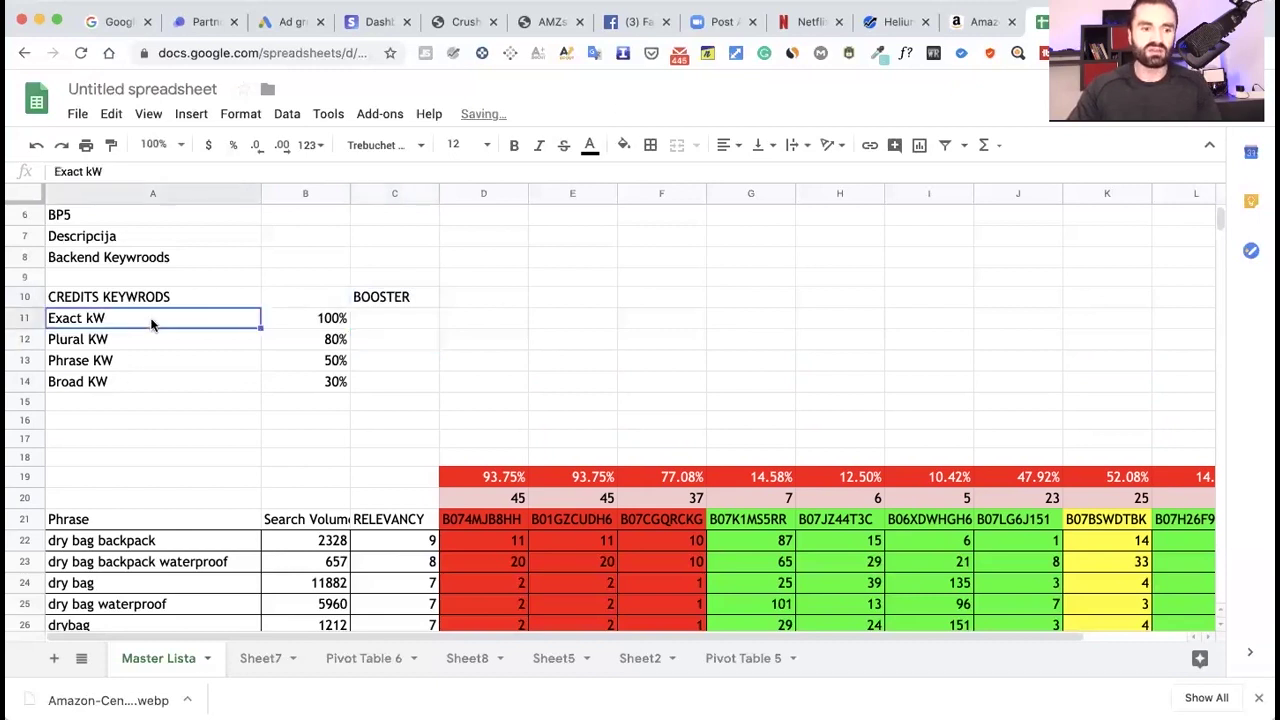
pyautogui.click(131, 376)
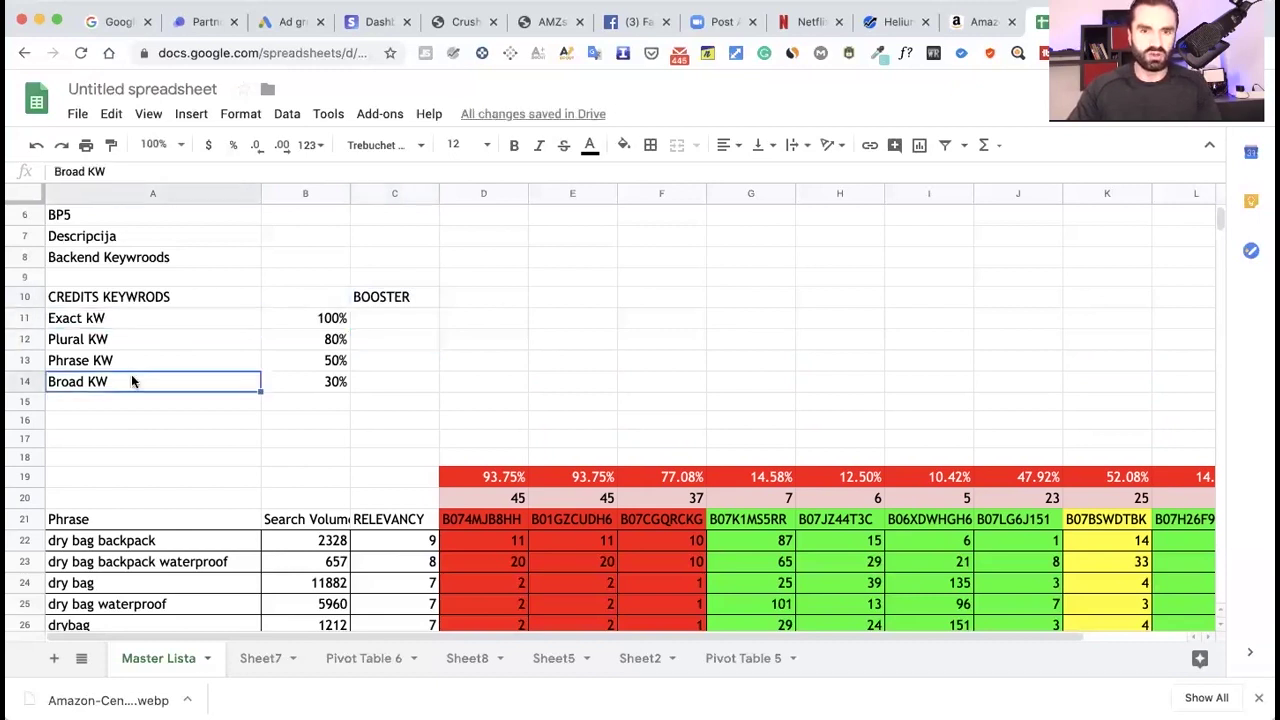
pyautogui.click(376, 318)
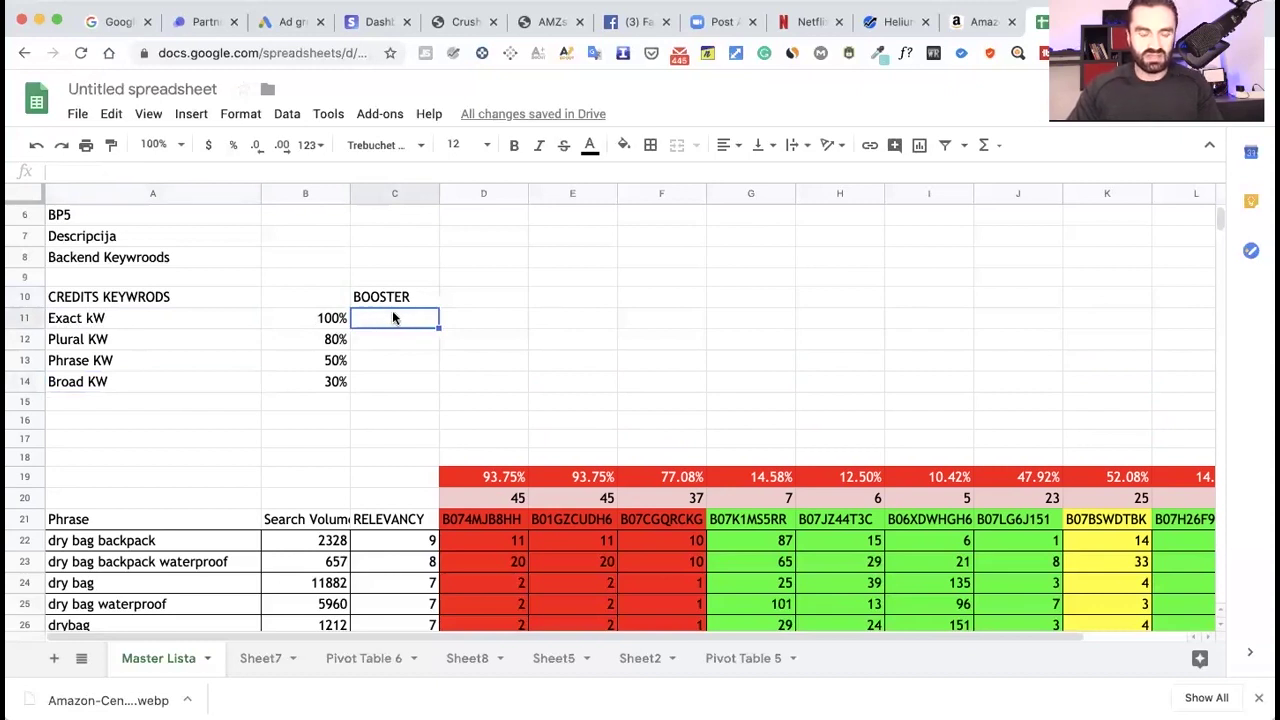
pyautogui.click(86, 322)
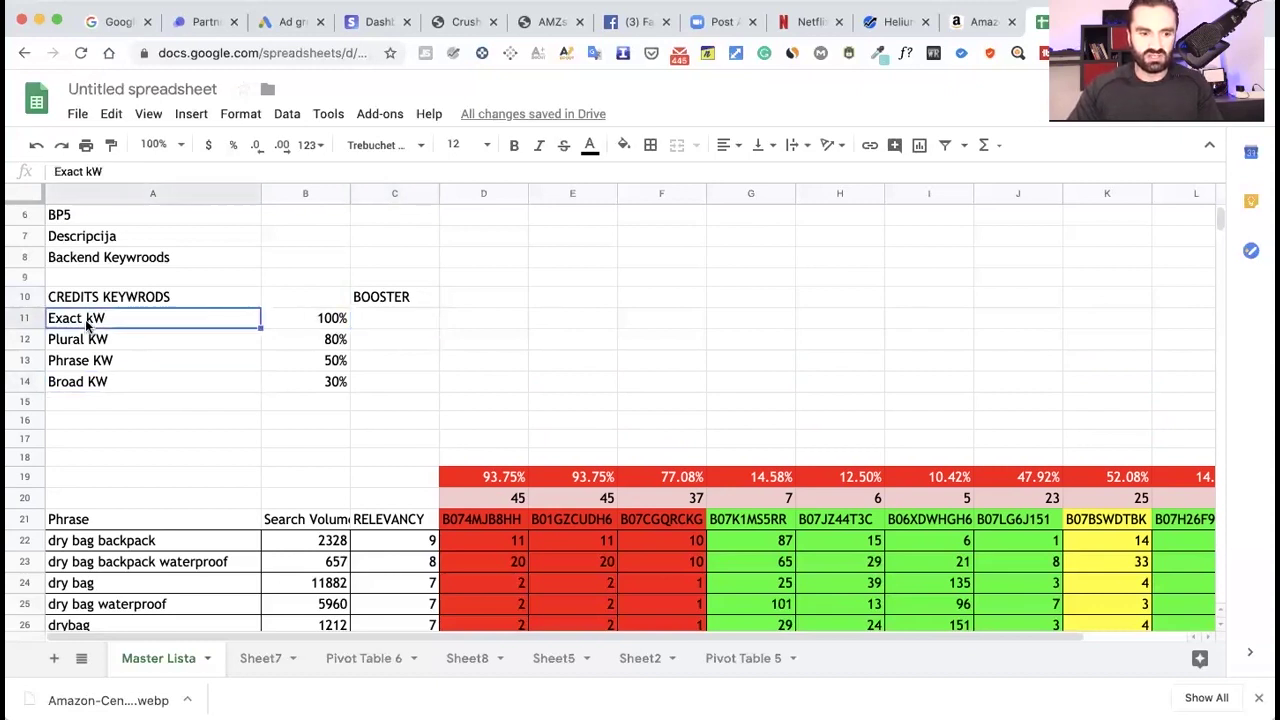
pyautogui.click(102, 358)
pyautogui.click(106, 322)
pyautogui.click(122, 360)
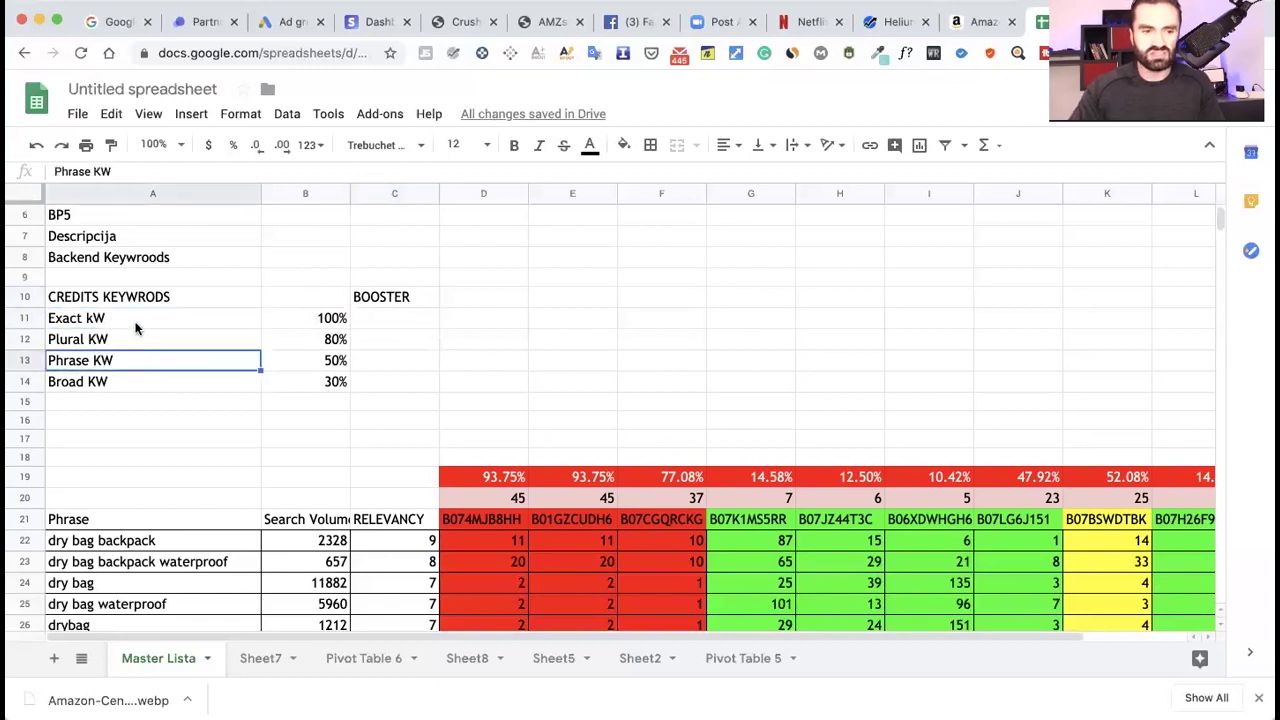
pyautogui.click(138, 317)
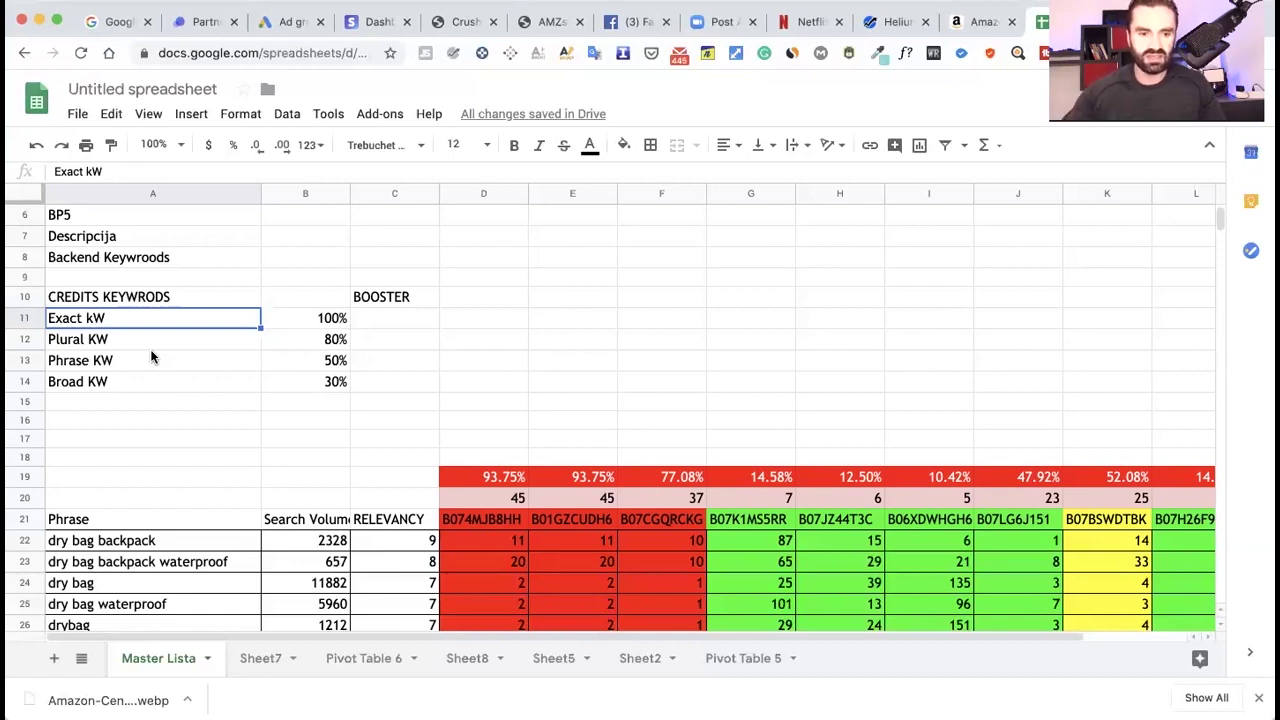
pyautogui.click(400, 318)
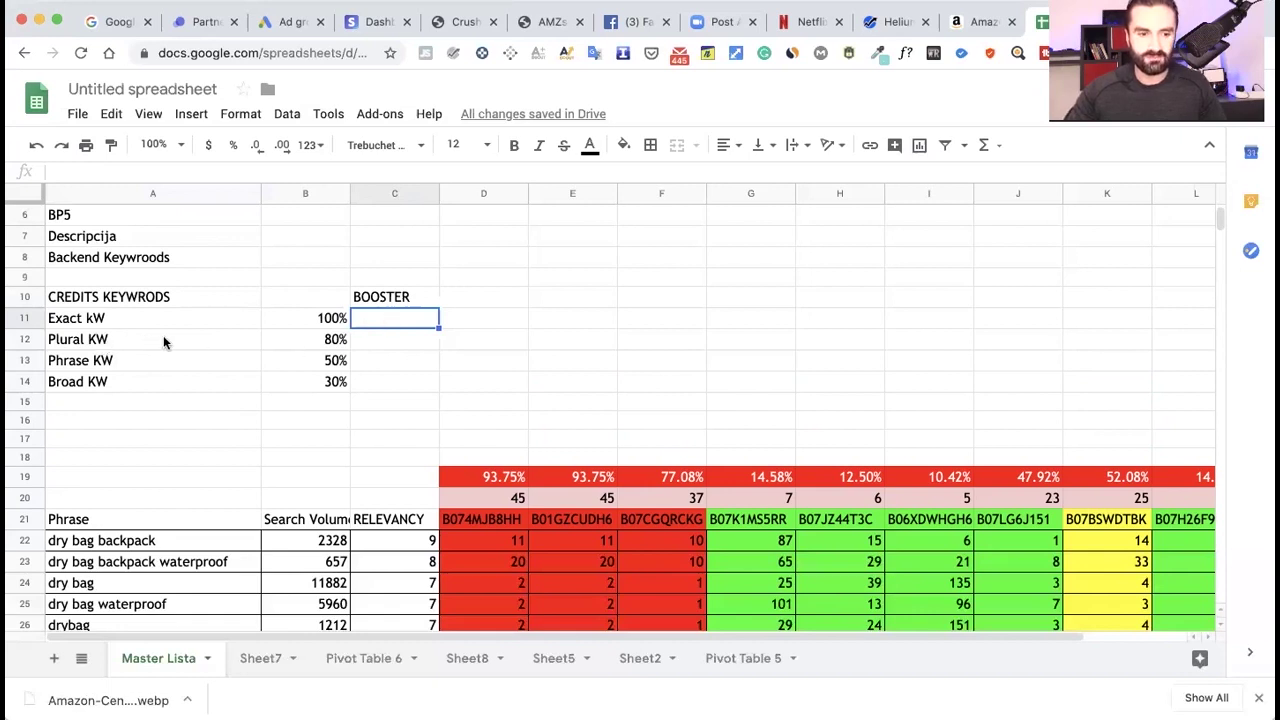
# Enter 80% in cell C12 as the booster value for the plural keyword row.
pyautogui.click(112, 341)
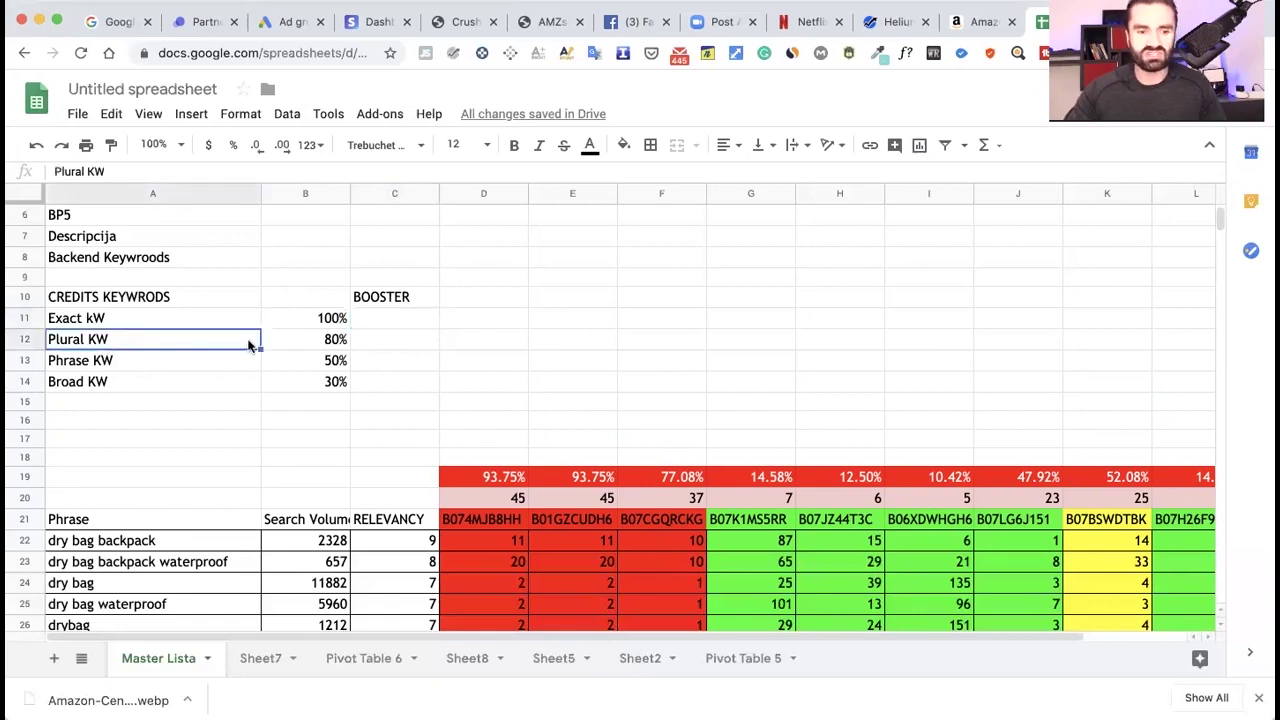
pyautogui.click(399, 341)
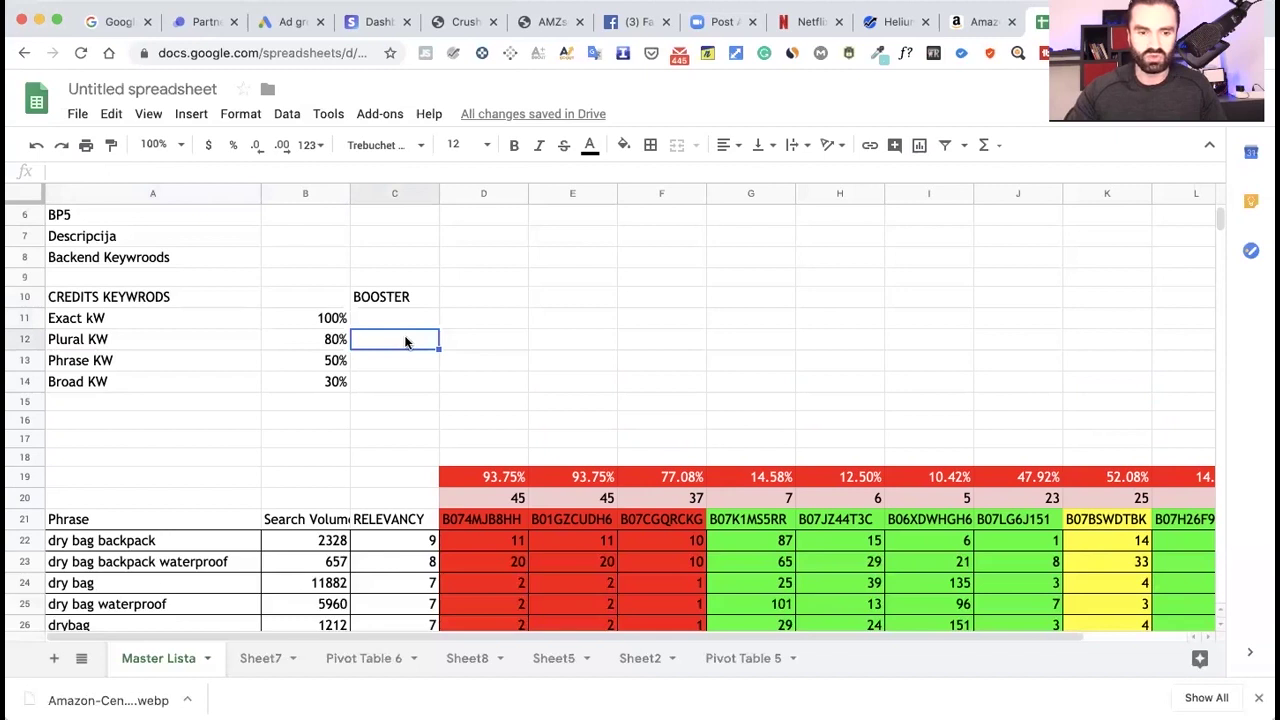
pyautogui.write('80%')
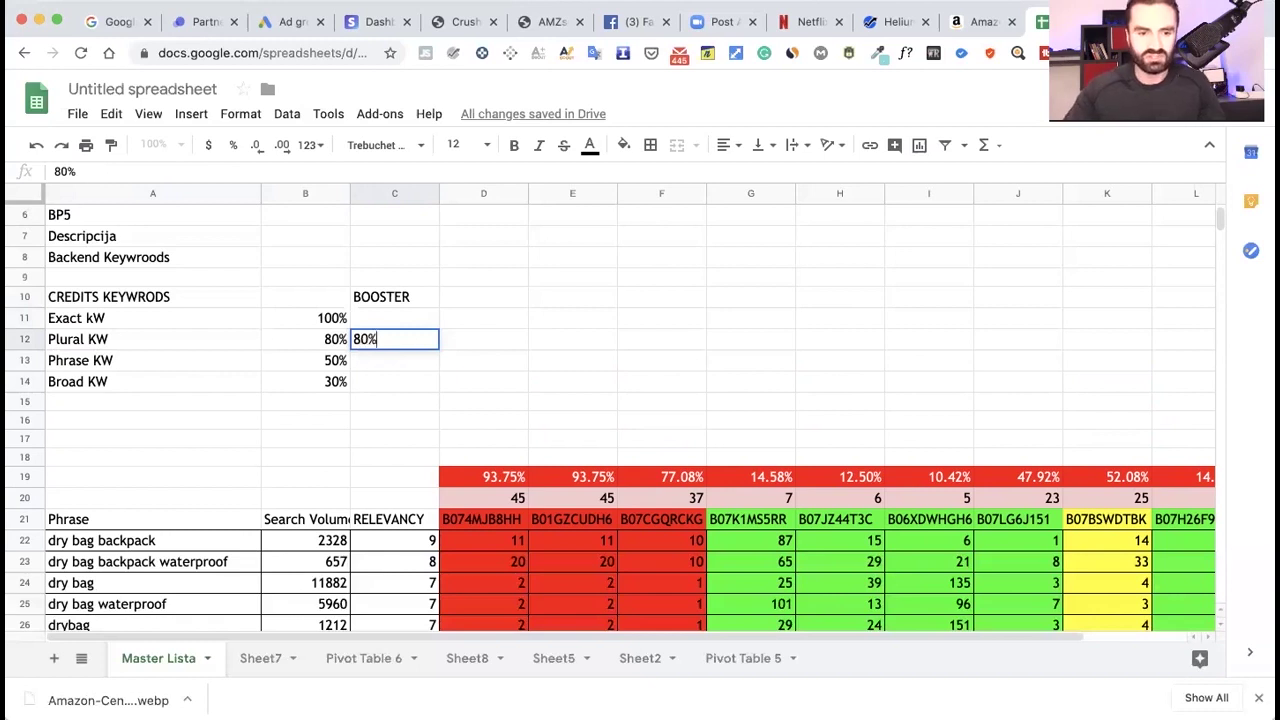
pyautogui.press('Return')
pyautogui.click(422, 341)
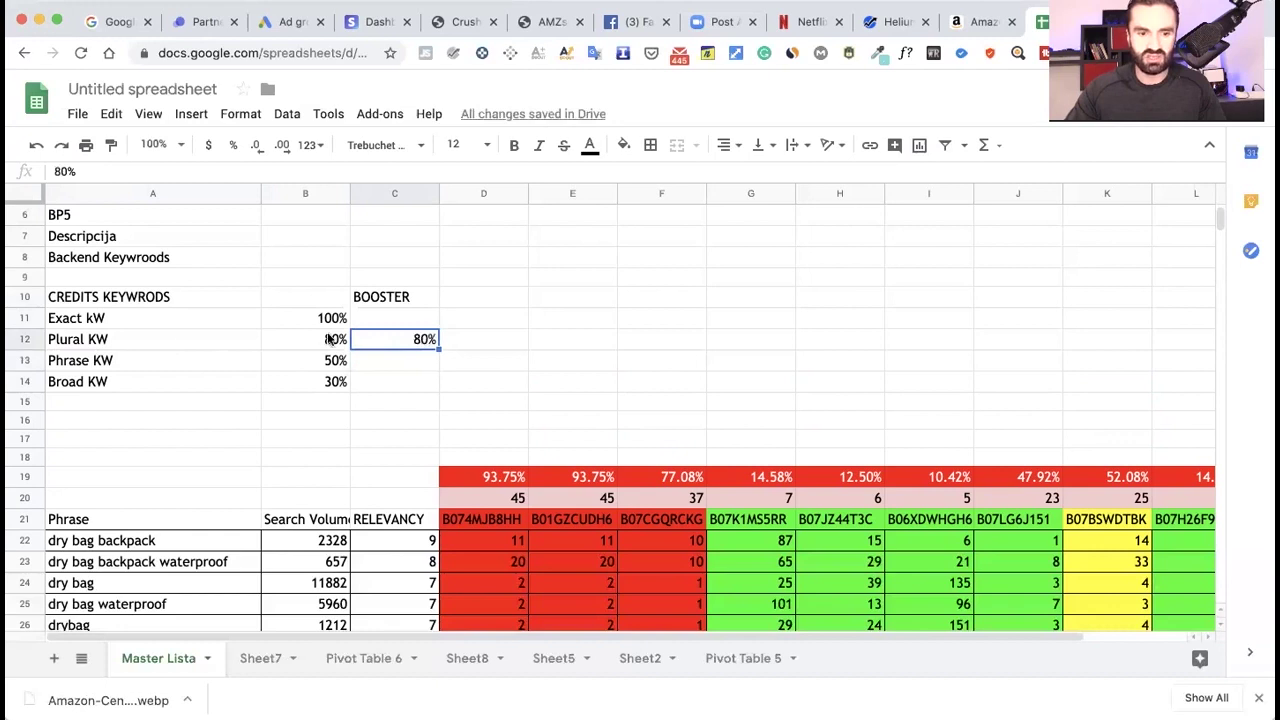
# Enter the formula =B12XC12 in cell D12 beside the plural keyword's booster value.
pyautogui.click(466, 338)
pyautogui.doubleClick(482, 335)
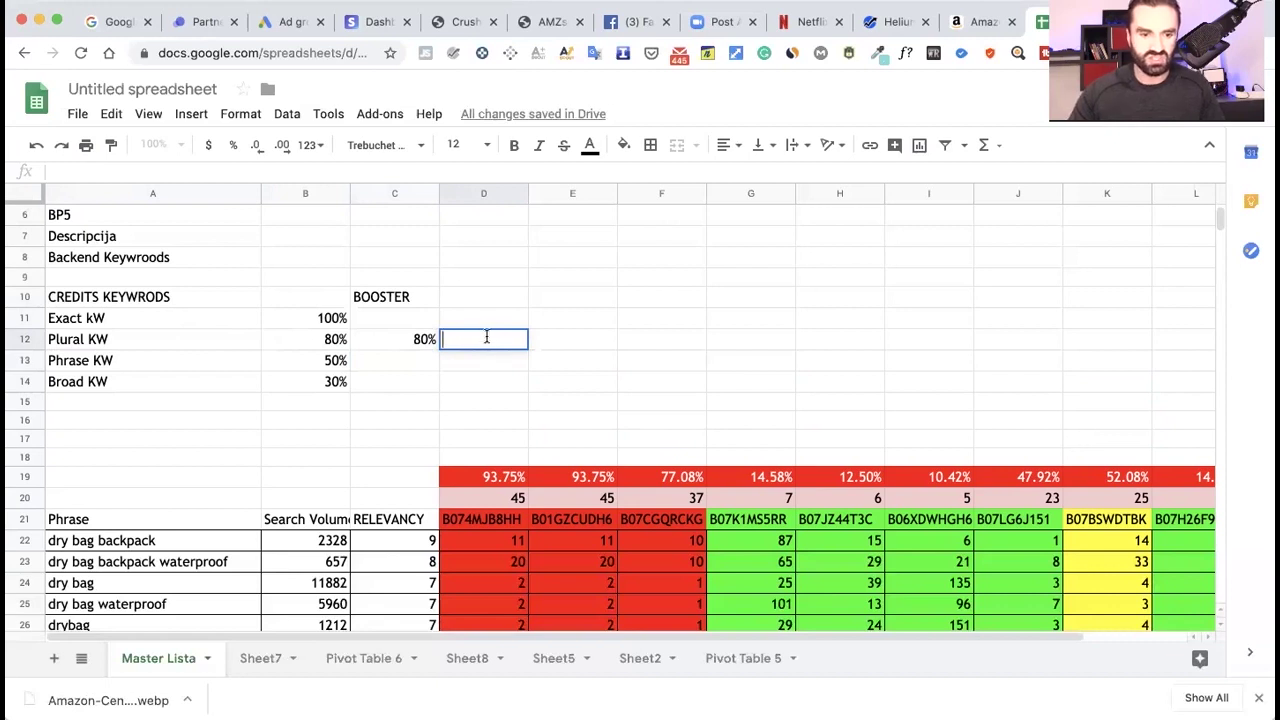
pyautogui.write('=')
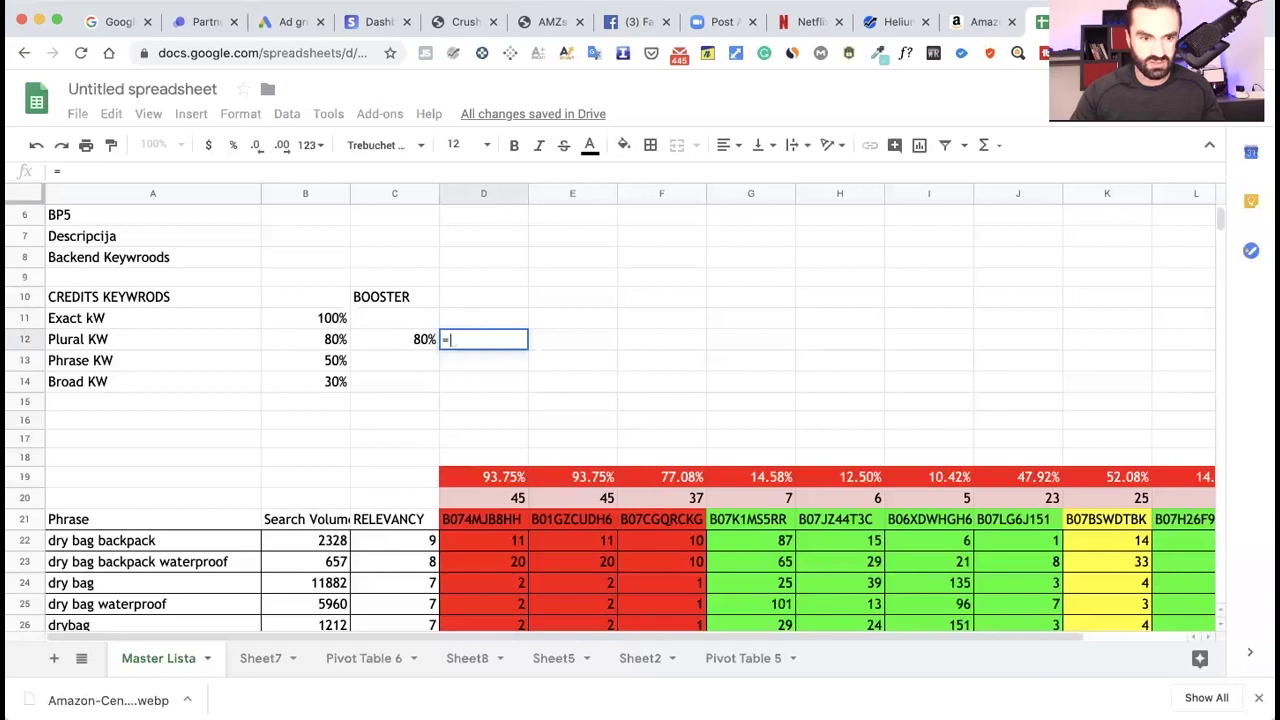
pyautogui.write('B')
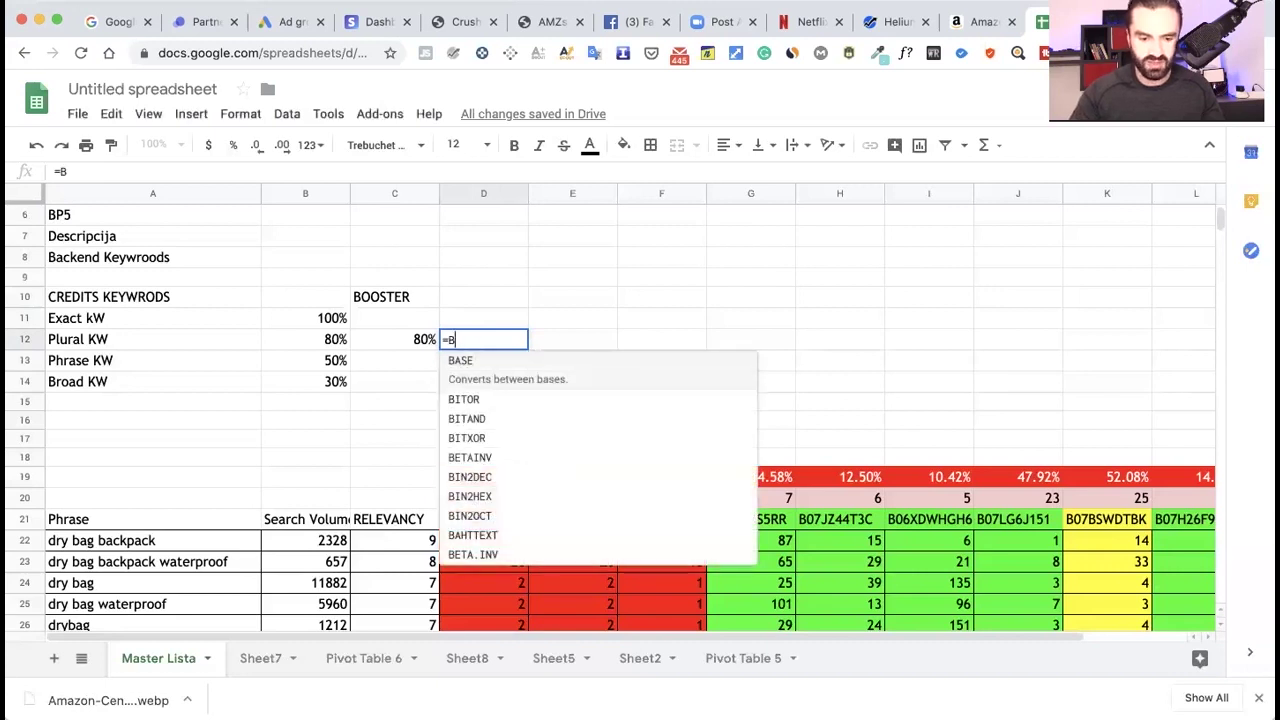
pyautogui.write('12')
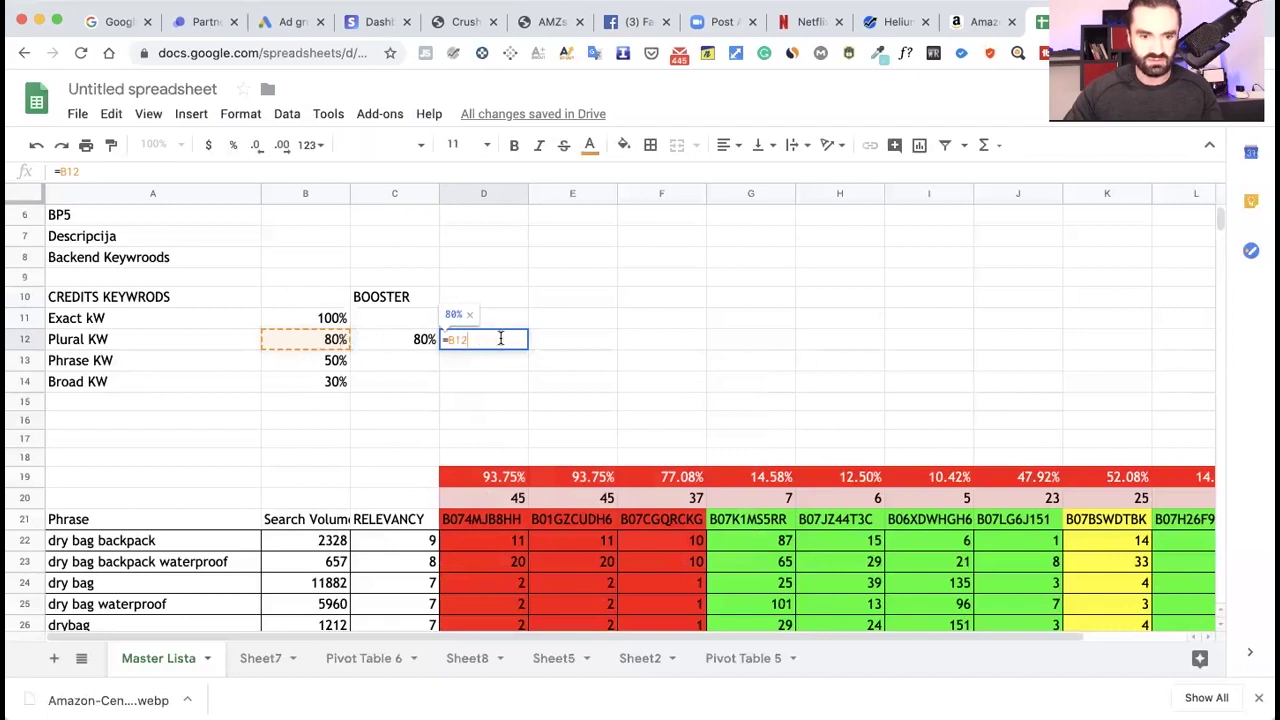
pyautogui.write('X')
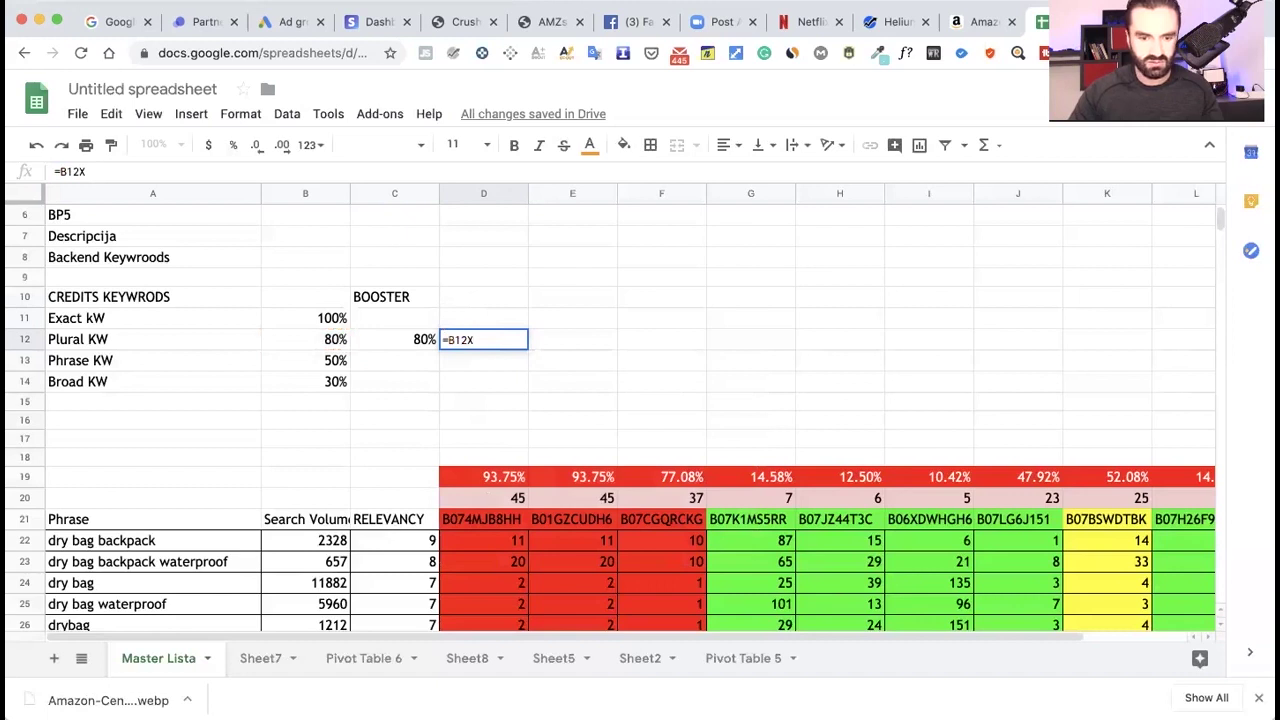
pyautogui.write('B')
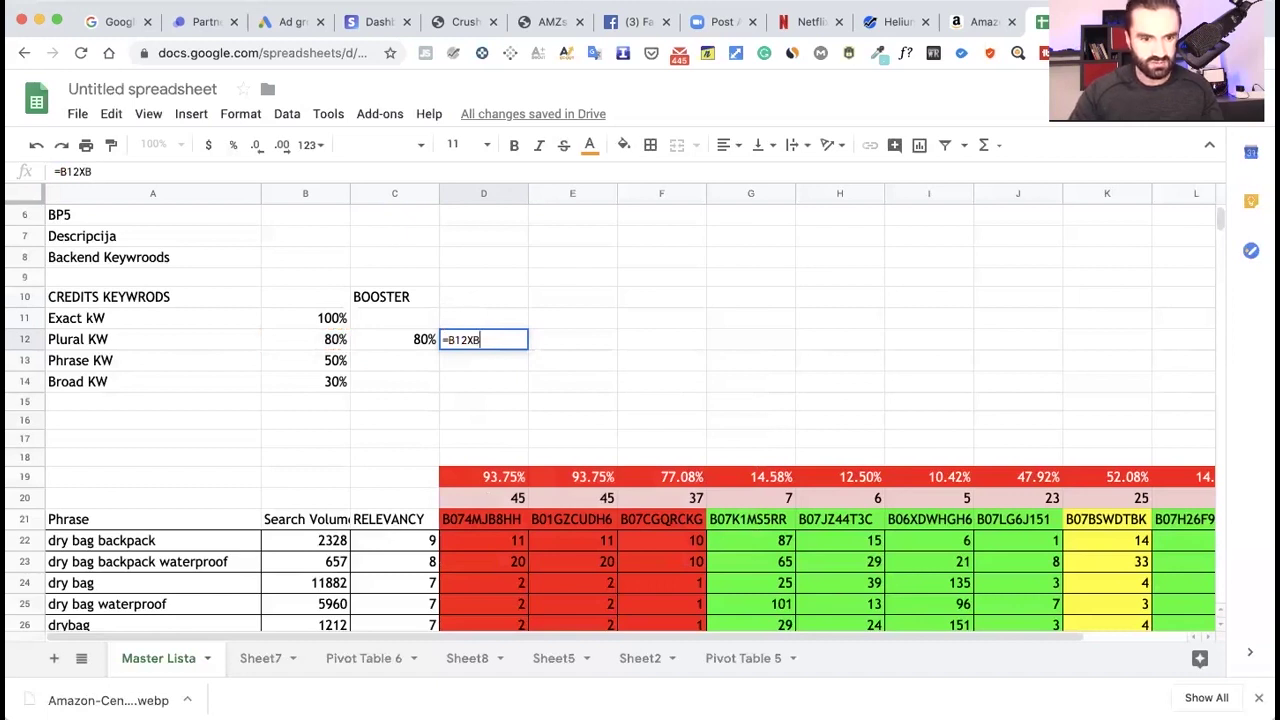
pyautogui.press('BackSpace')
pyautogui.write('C12')
pyautogui.click(510, 372)
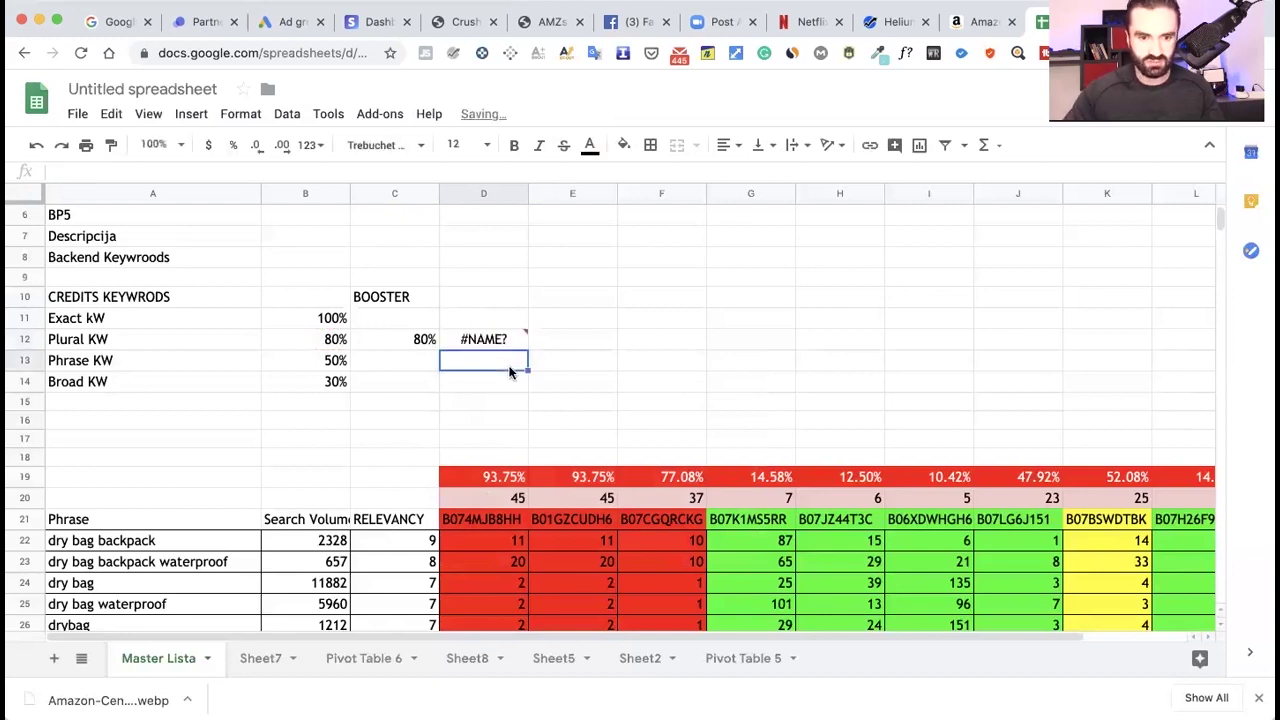
# Correct the formula in cell D12 to =B12*C12 so it multiplies the plural keyword's credit by its booster.
pyautogui.doubleClick(500, 339)
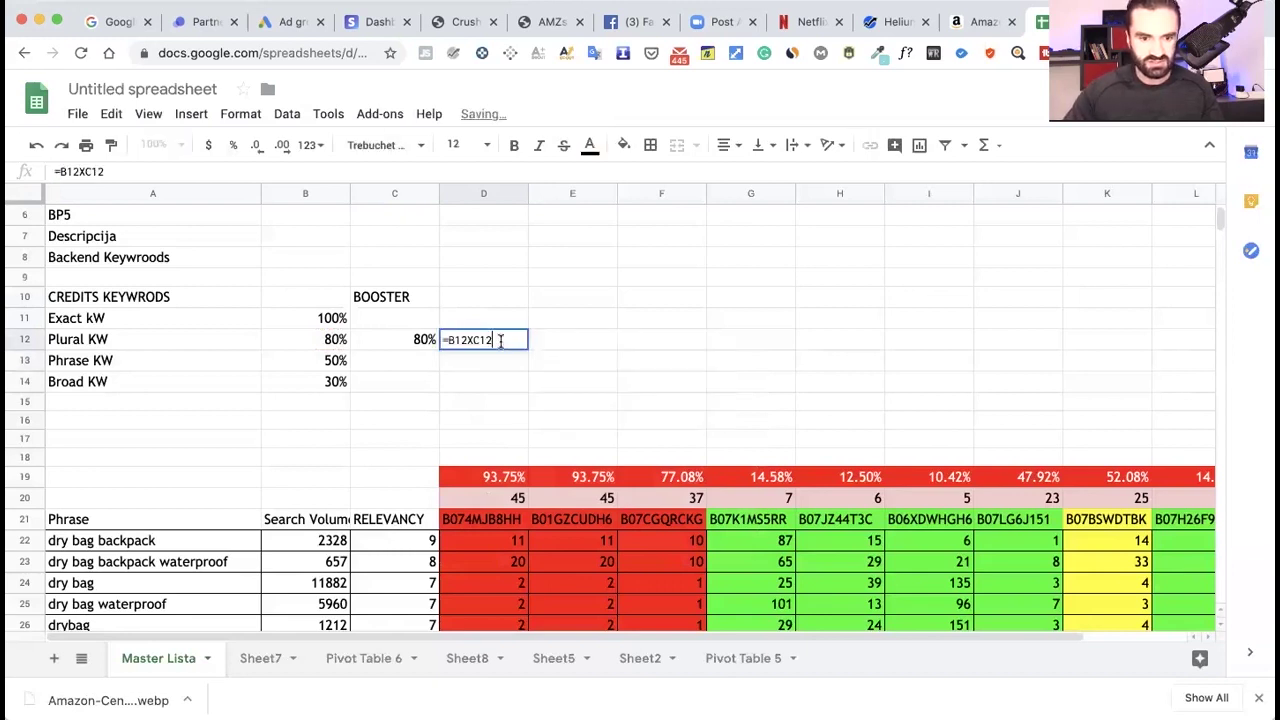
pyautogui.click(474, 339)
pyautogui.press('BackSpace')
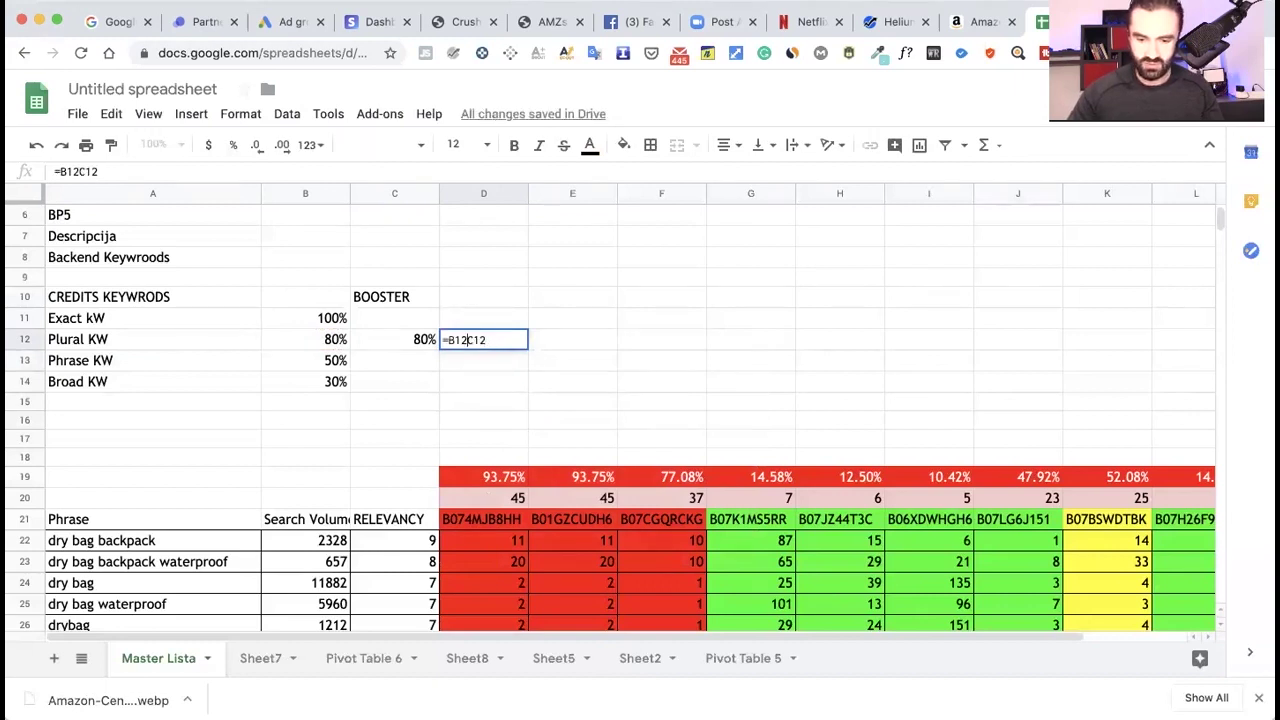
pyautogui.write('*')
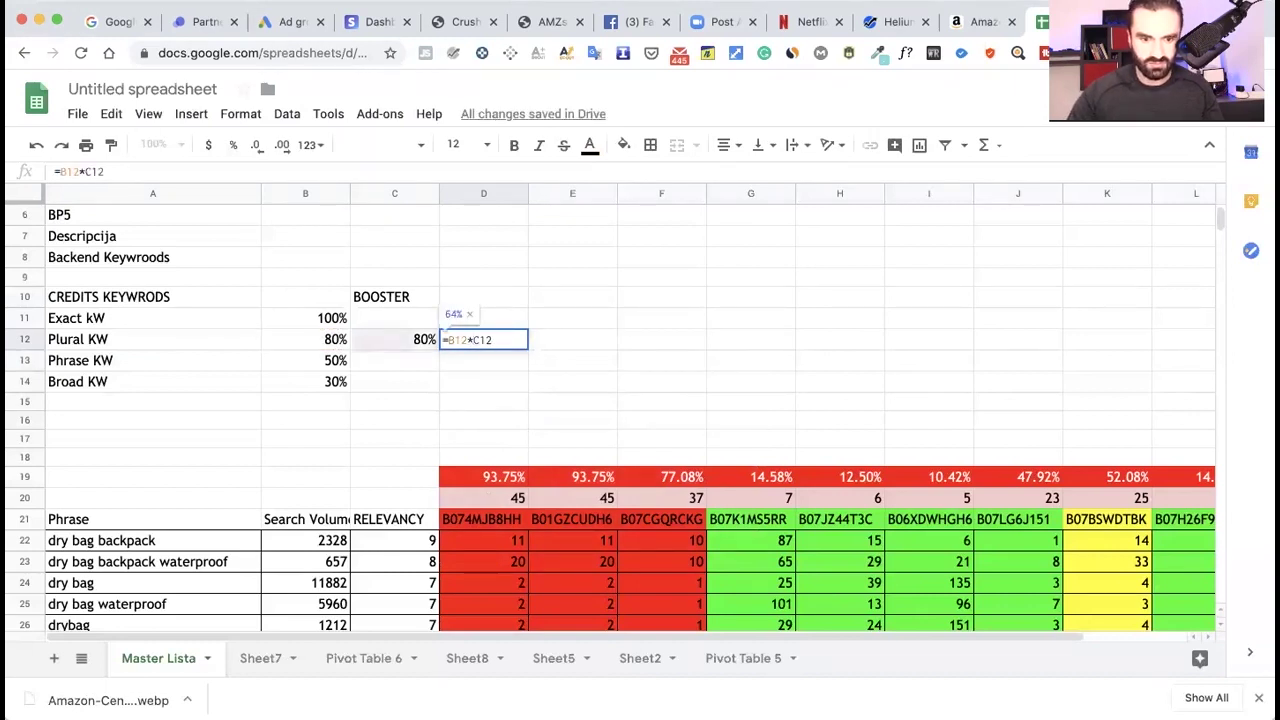
pyautogui.press('Return')
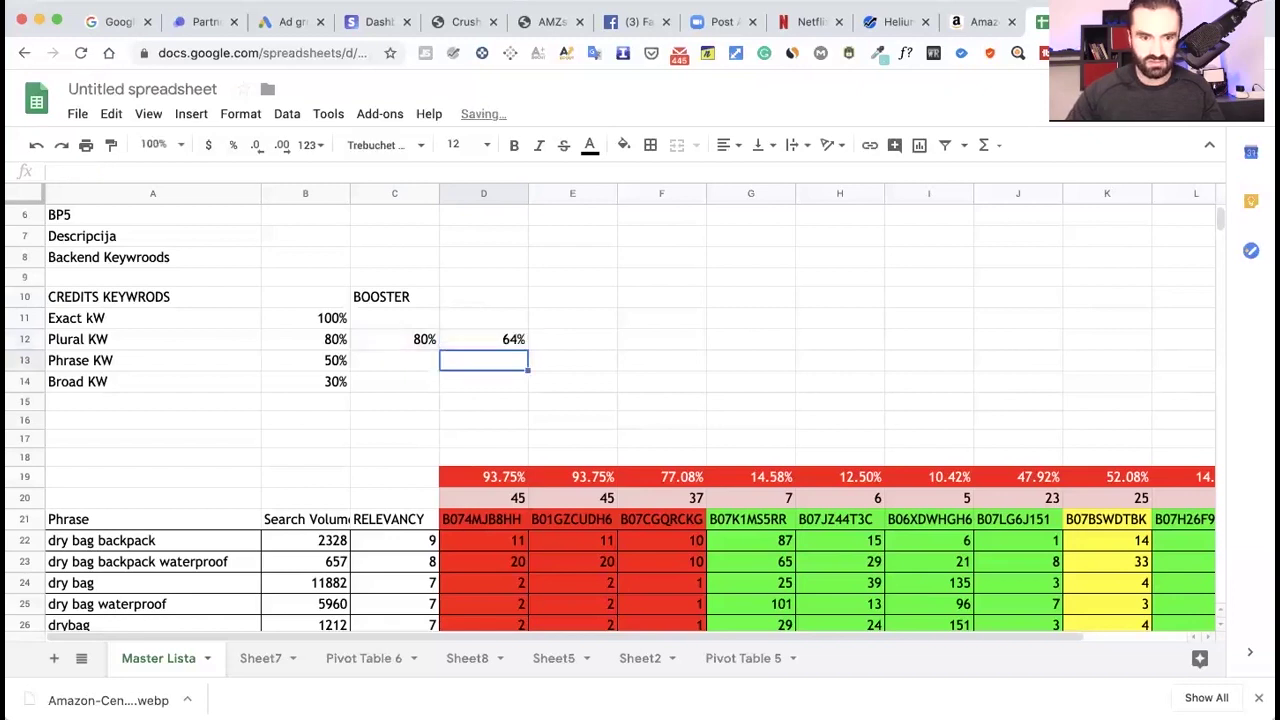
pyautogui.click(513, 340)
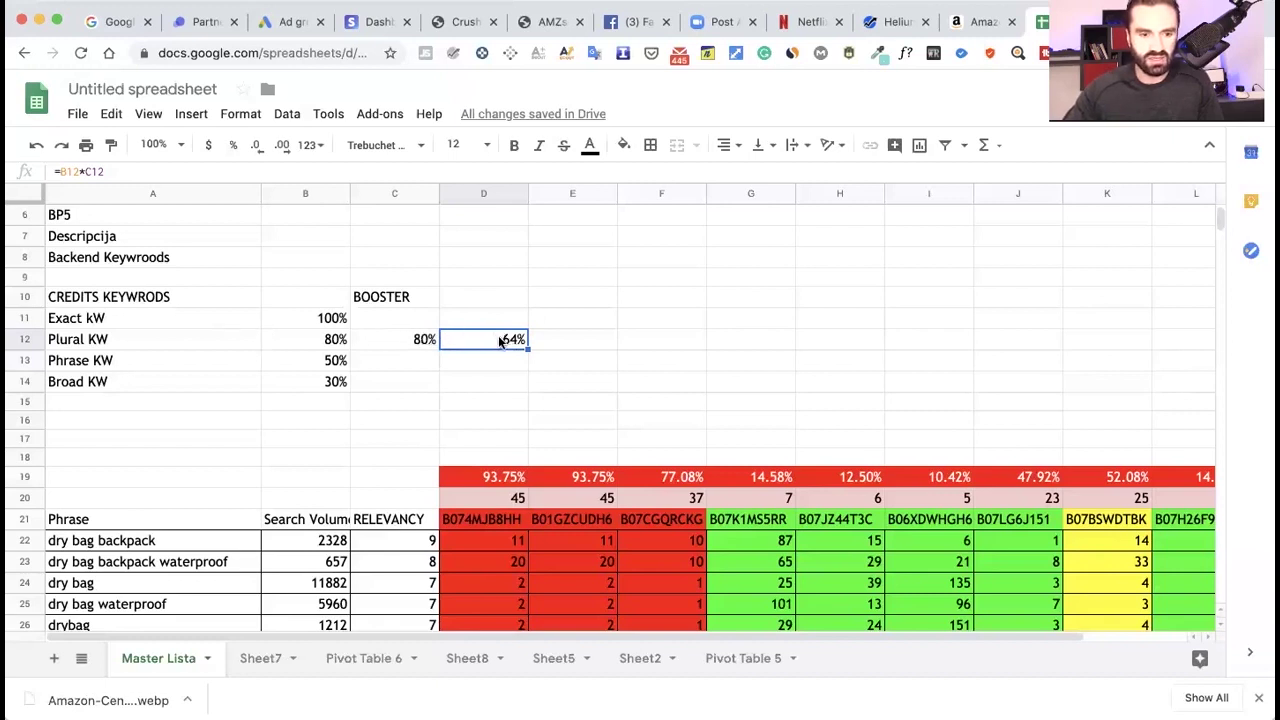
# Set the plural keyword's booster in cell C12 to 50% and check the product in cell D12.
pyautogui.scroll(-1, 501, 341)
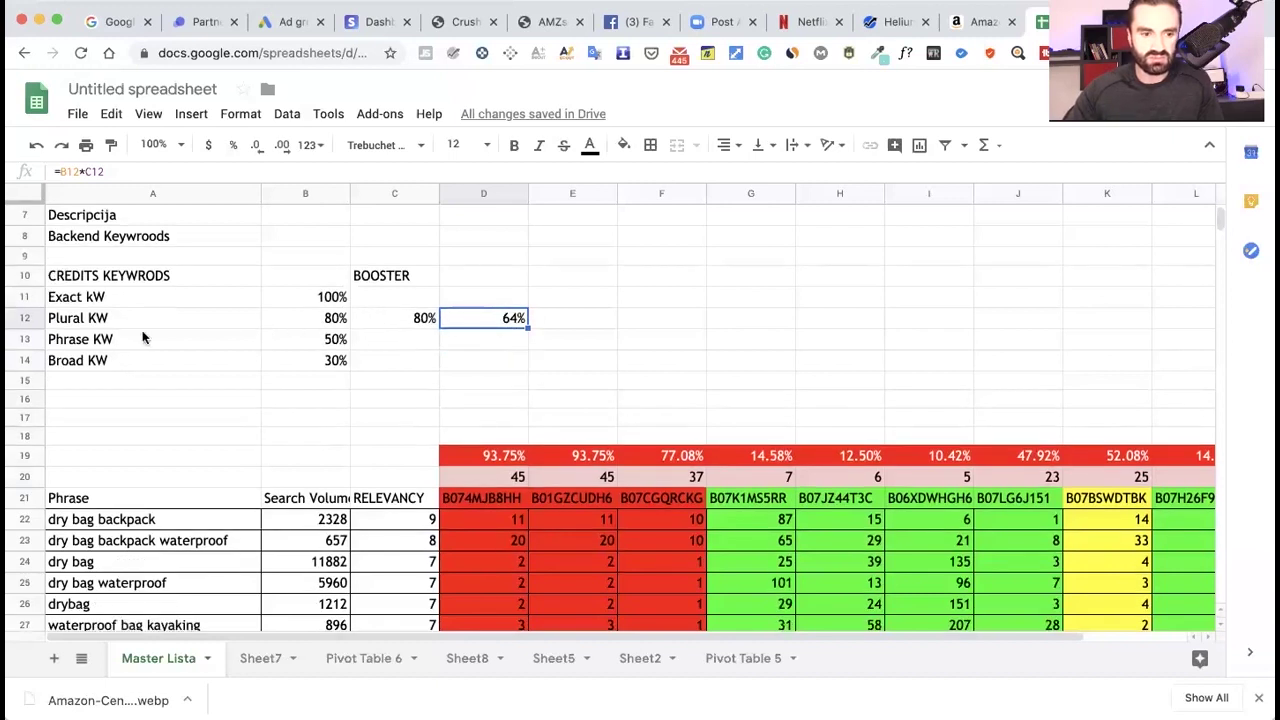
pyautogui.click(427, 318)
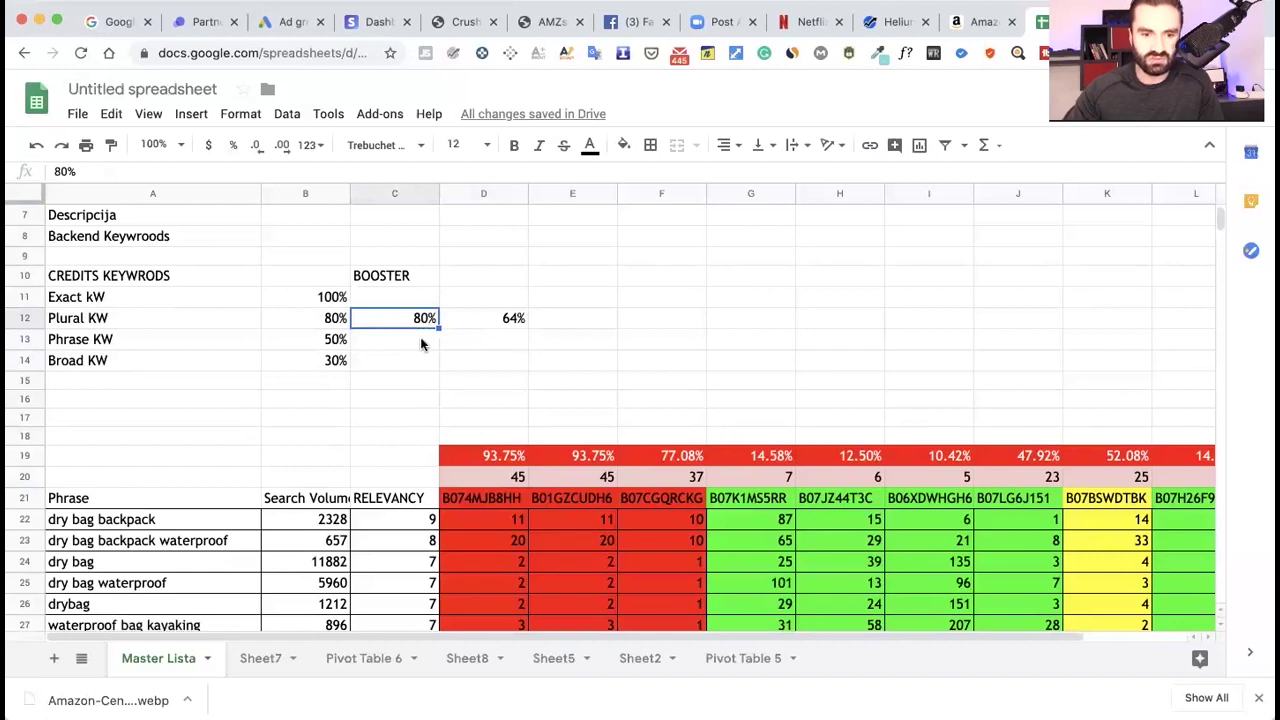
pyautogui.doubleClick(418, 316)
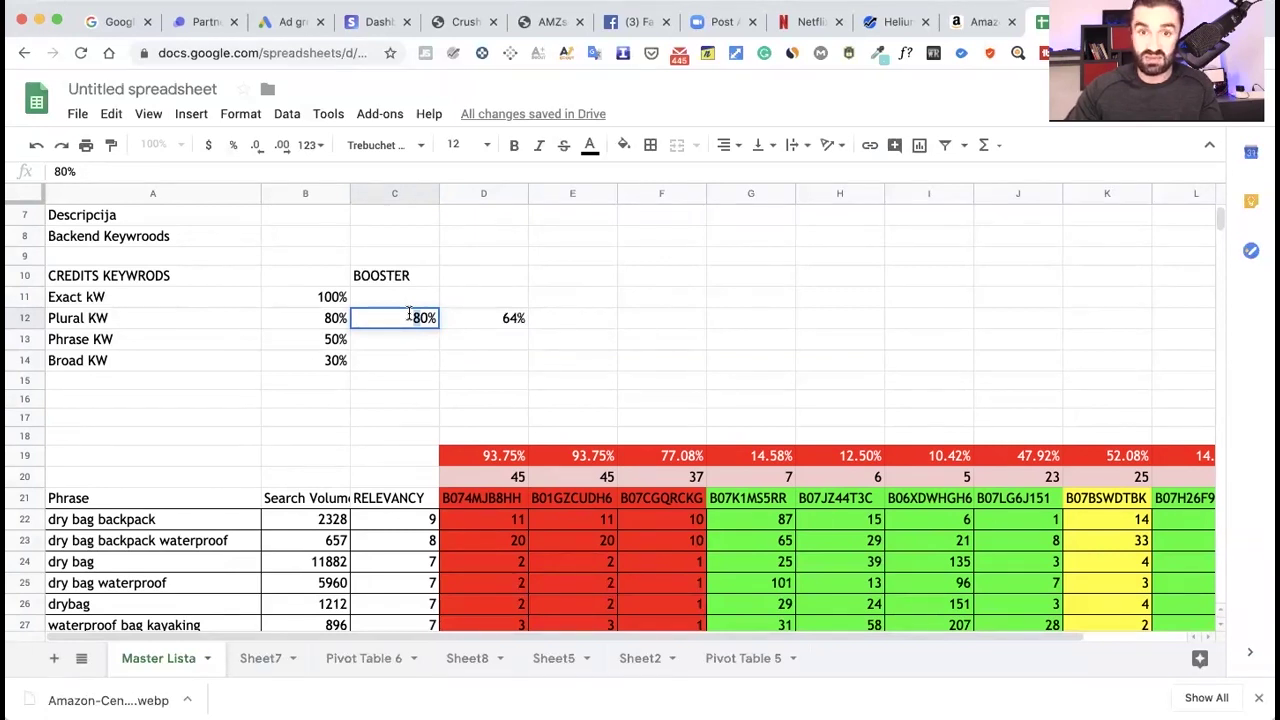
pyautogui.press('BackSpace')
pyautogui.write('5')
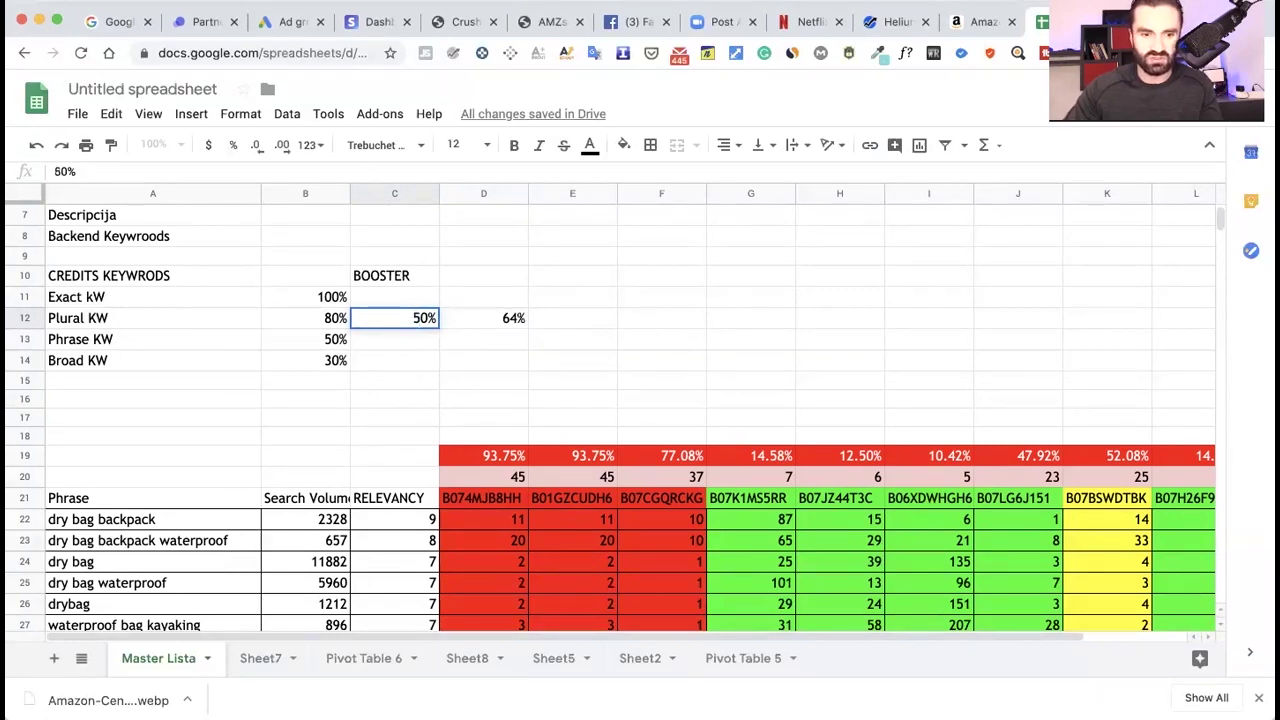
pyautogui.press('Return')
pyautogui.click(518, 320)
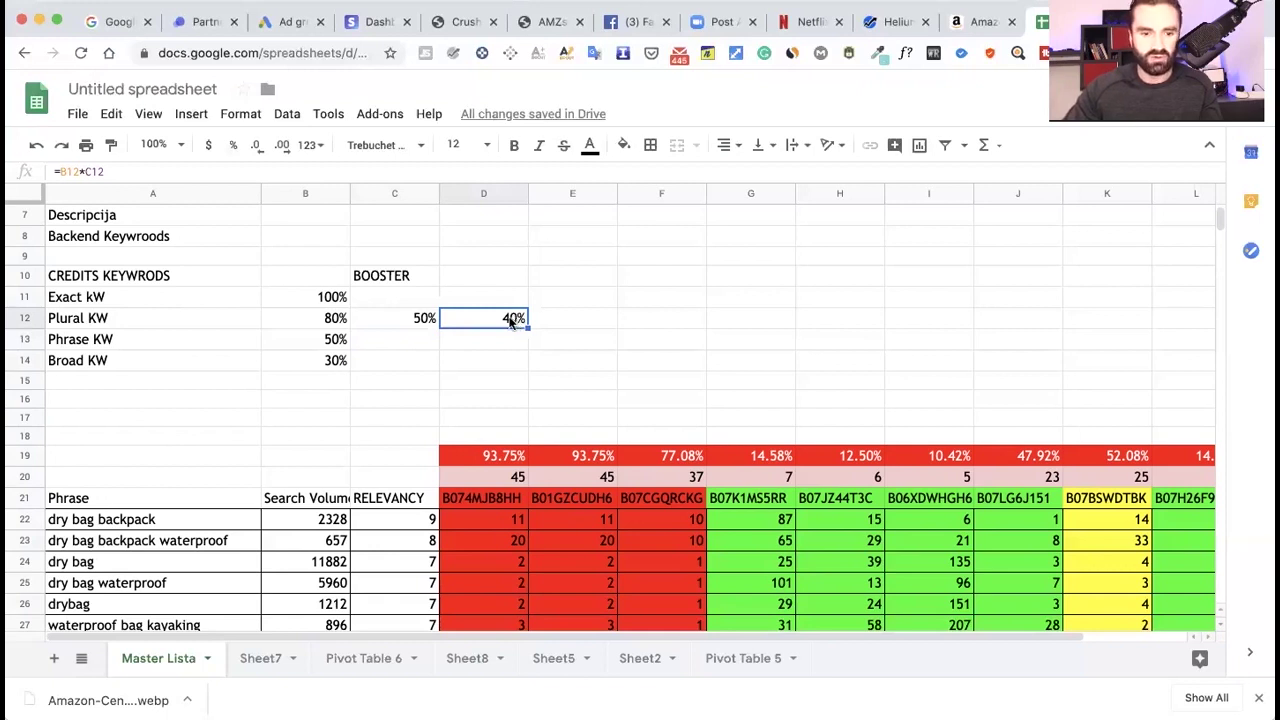
pyautogui.click(500, 341)
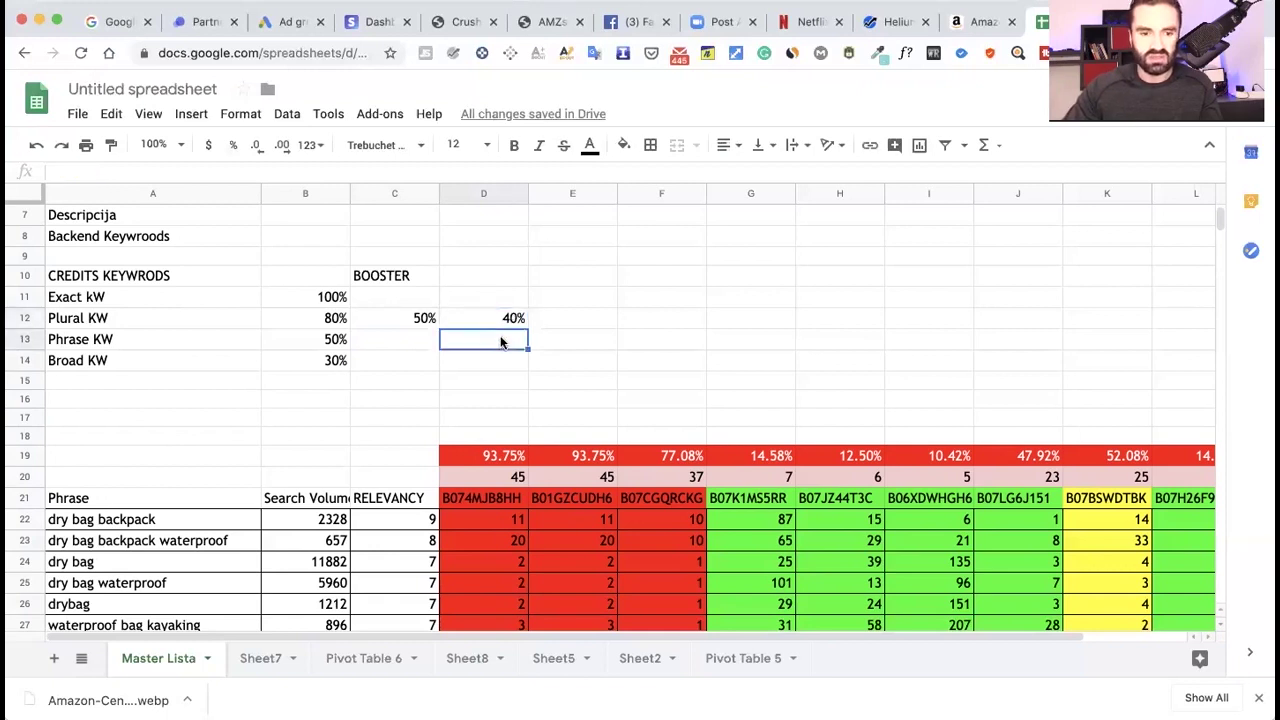
# Set the plural keyword's booster in cell C12 to 10% and check the product in cell D12.
pyautogui.click(421, 316)
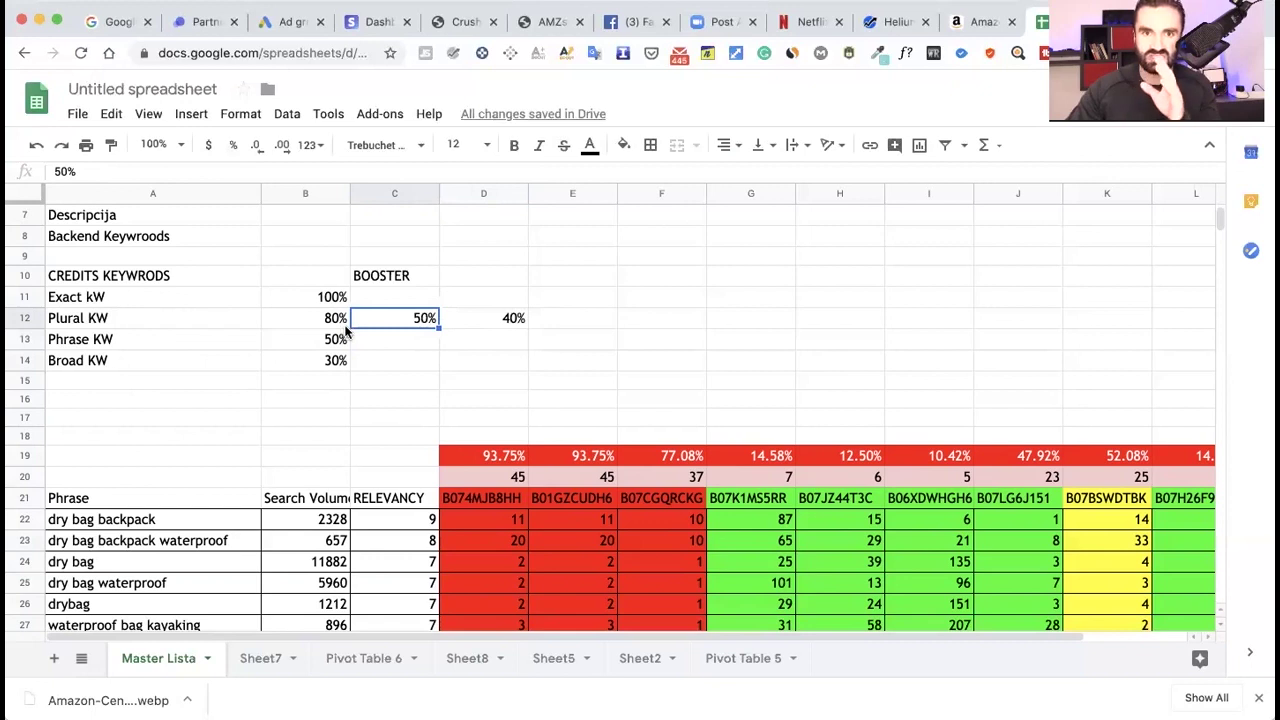
pyautogui.doubleClick(422, 320)
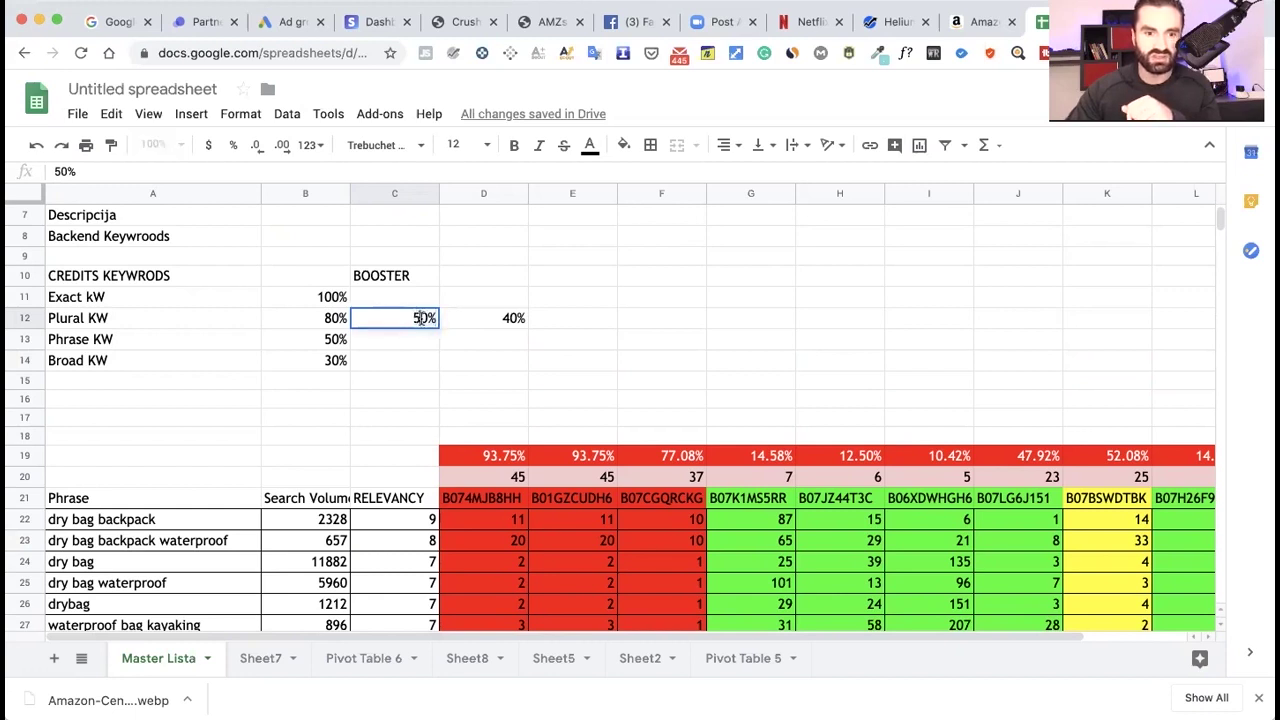
pyautogui.press('BackSpace')
pyautogui.write('1')
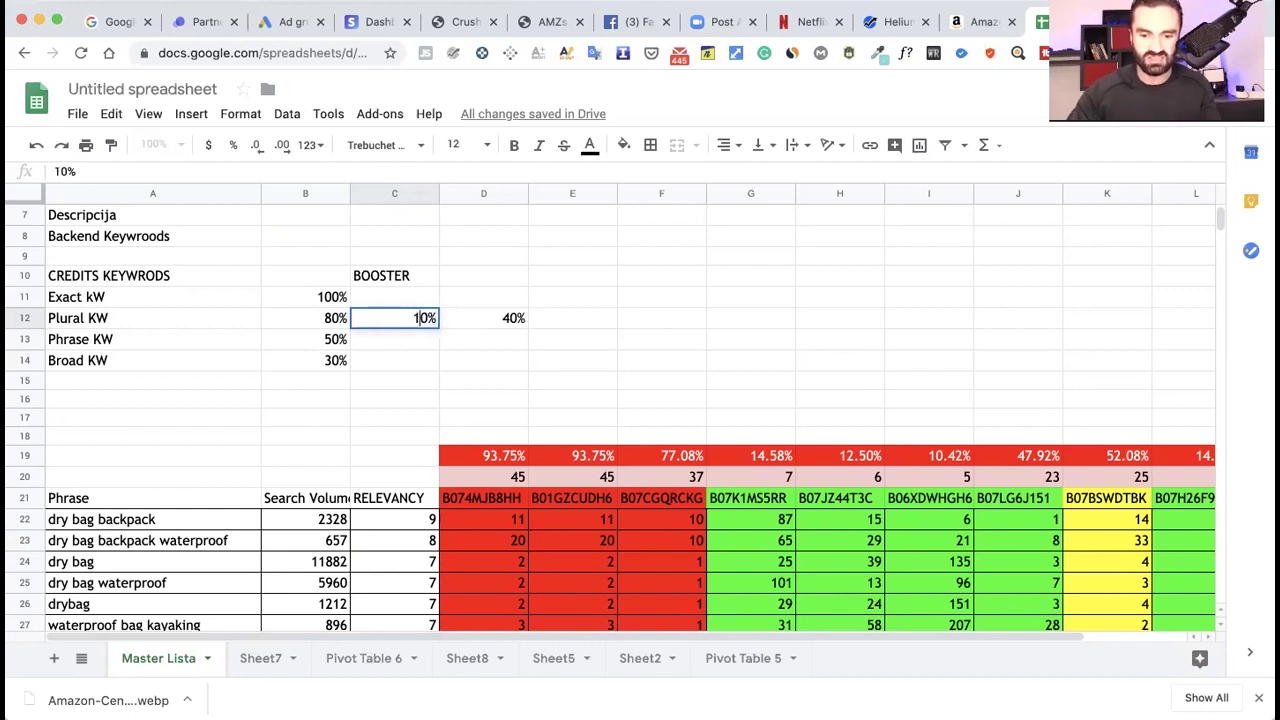
pyautogui.press('Return')
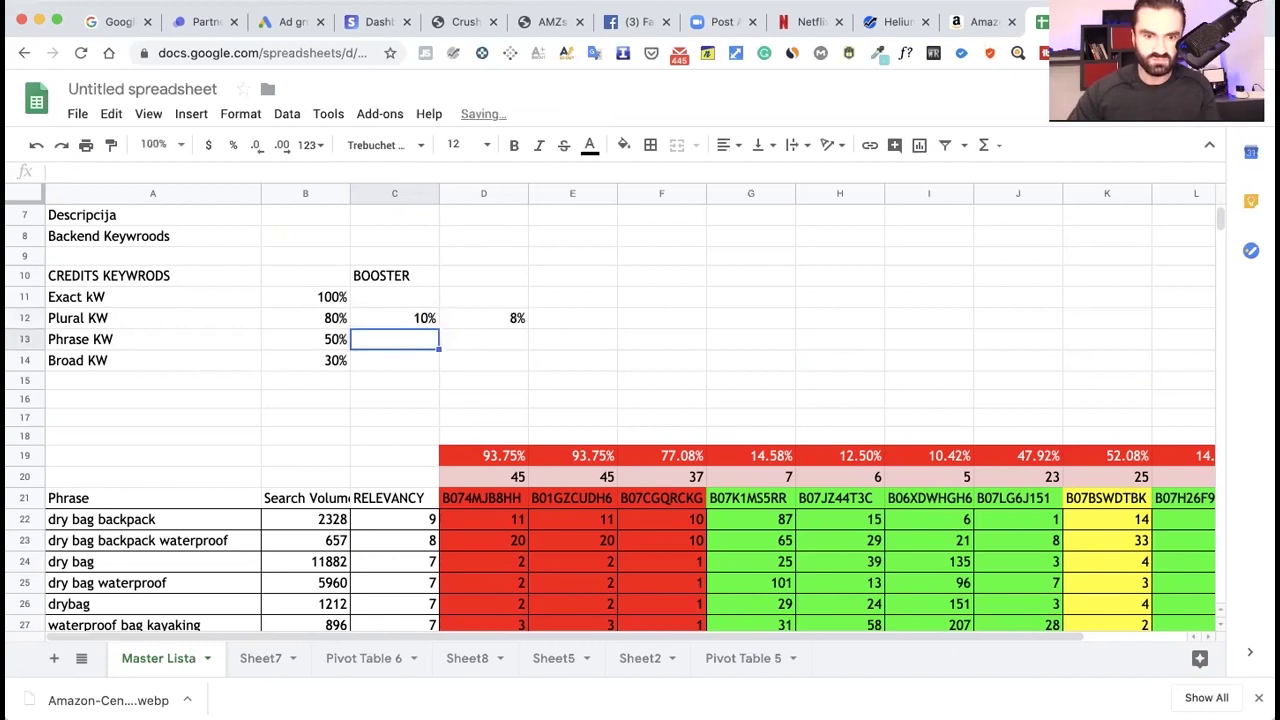
pyautogui.click(405, 322)
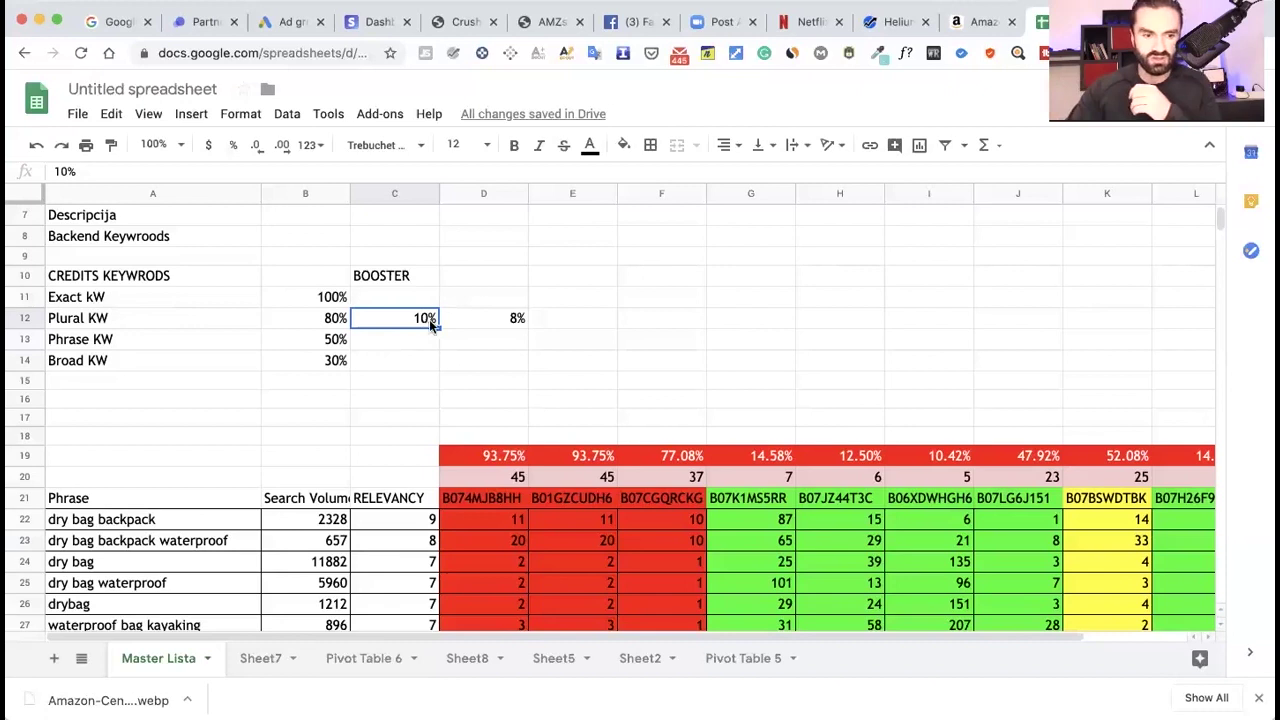
pyautogui.click(506, 321)
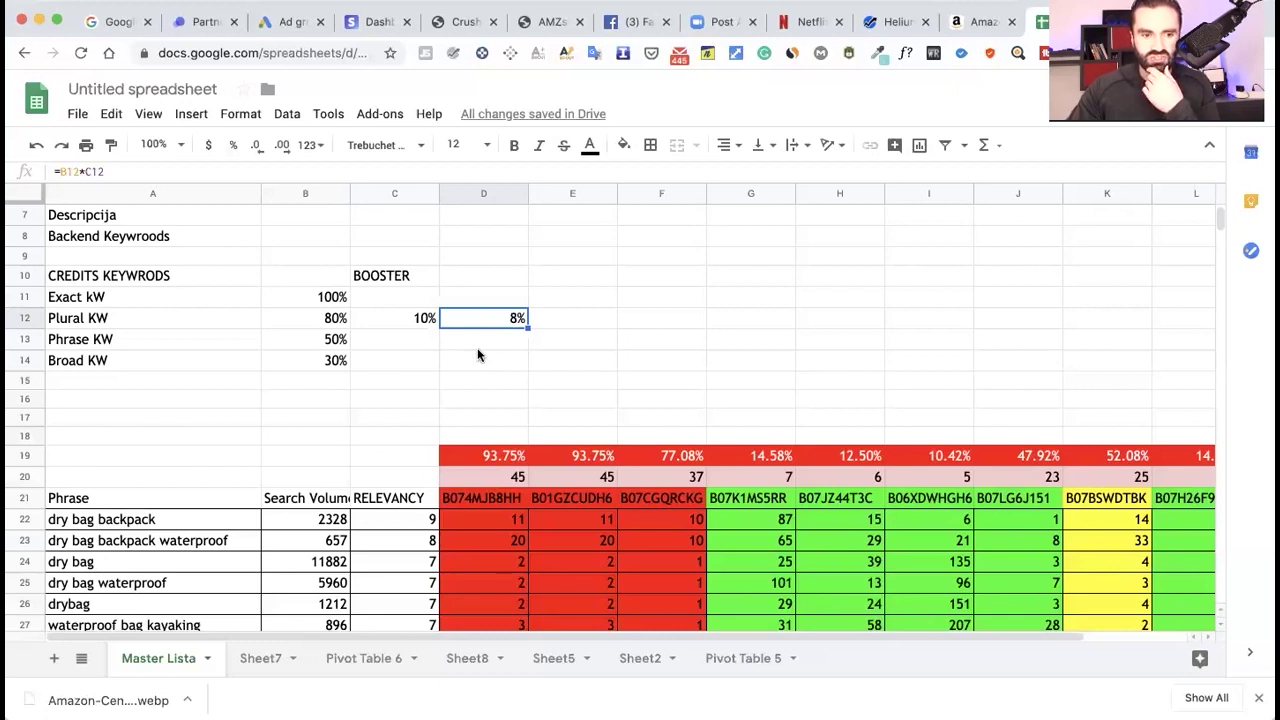
pyautogui.scroll(1, 478, 352)
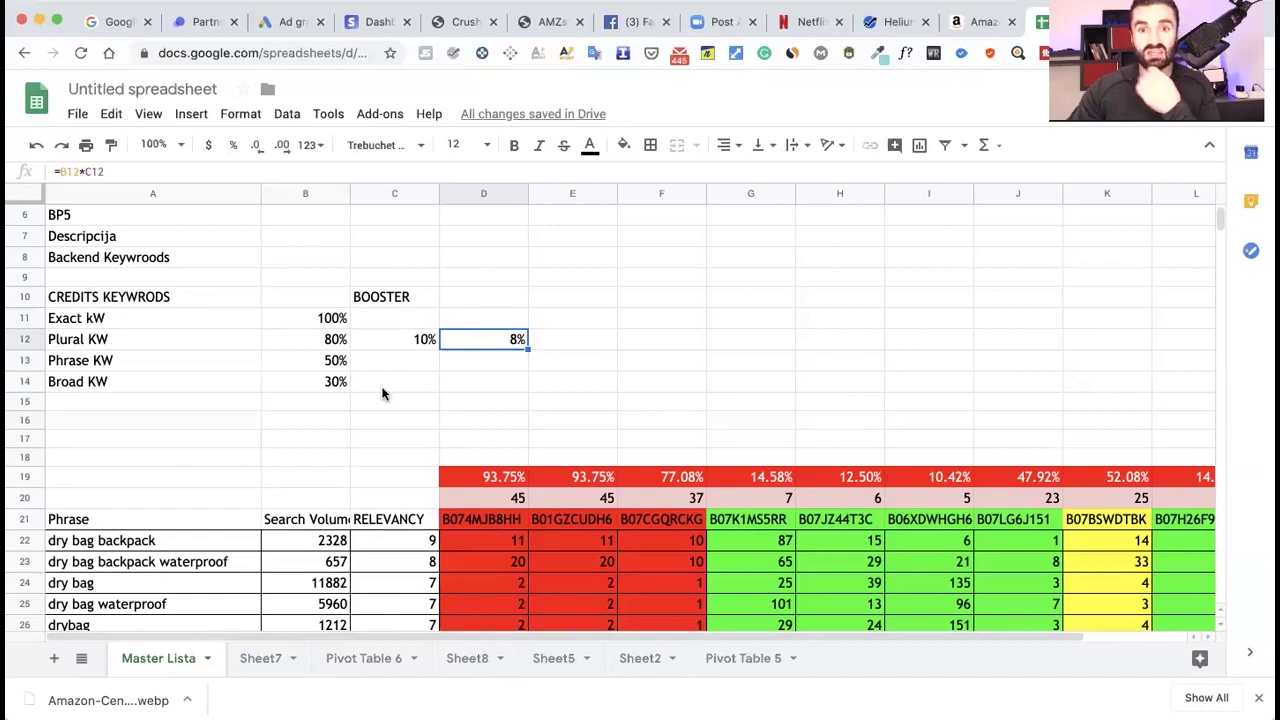
pyautogui.scroll(-2, 370, 388)
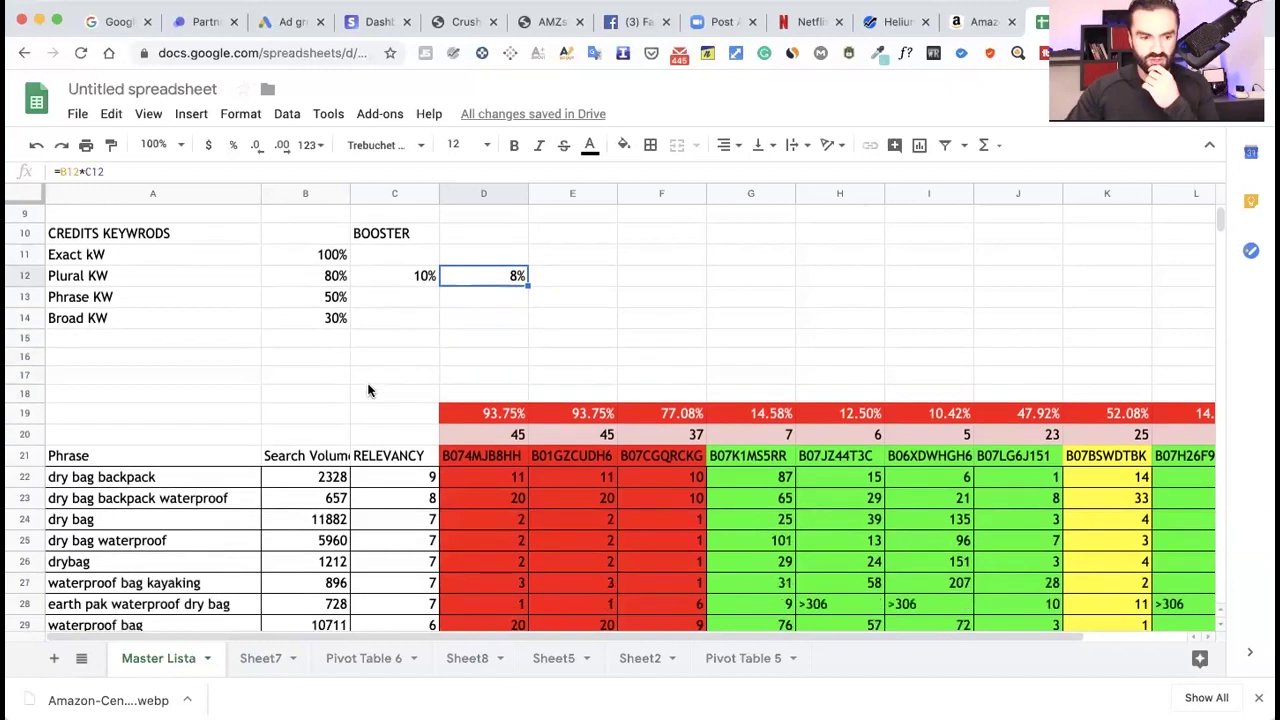
pyautogui.scroll(-3, 370, 388)
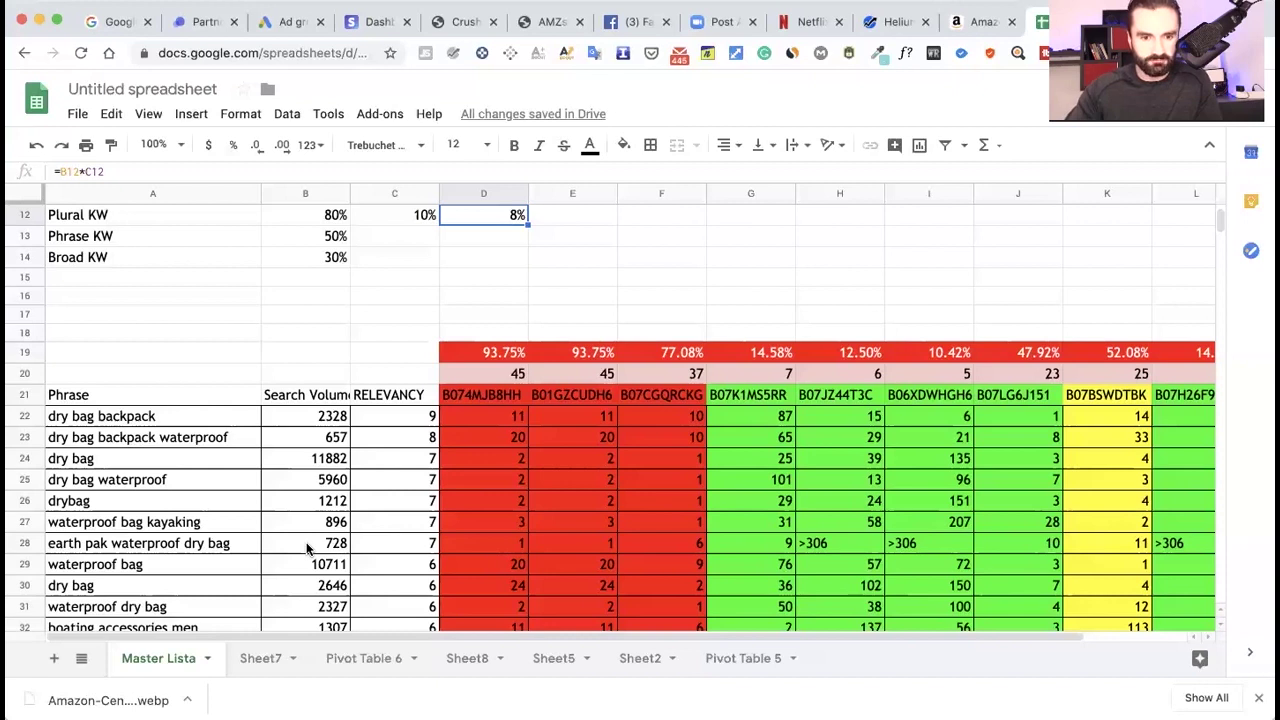
# Enter BRAND DRY BAG in cell B1 as the start of the listing title.
pyautogui.scroll(3, 307, 548)
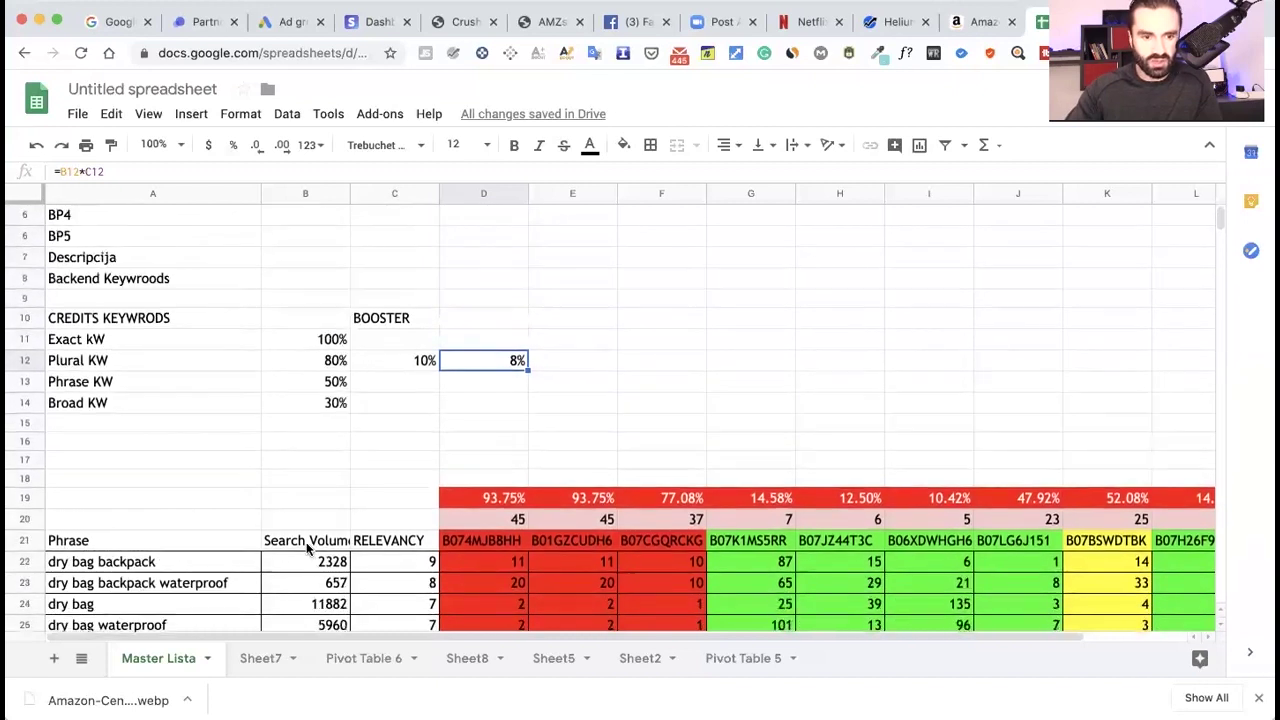
pyautogui.scroll(2, 307, 548)
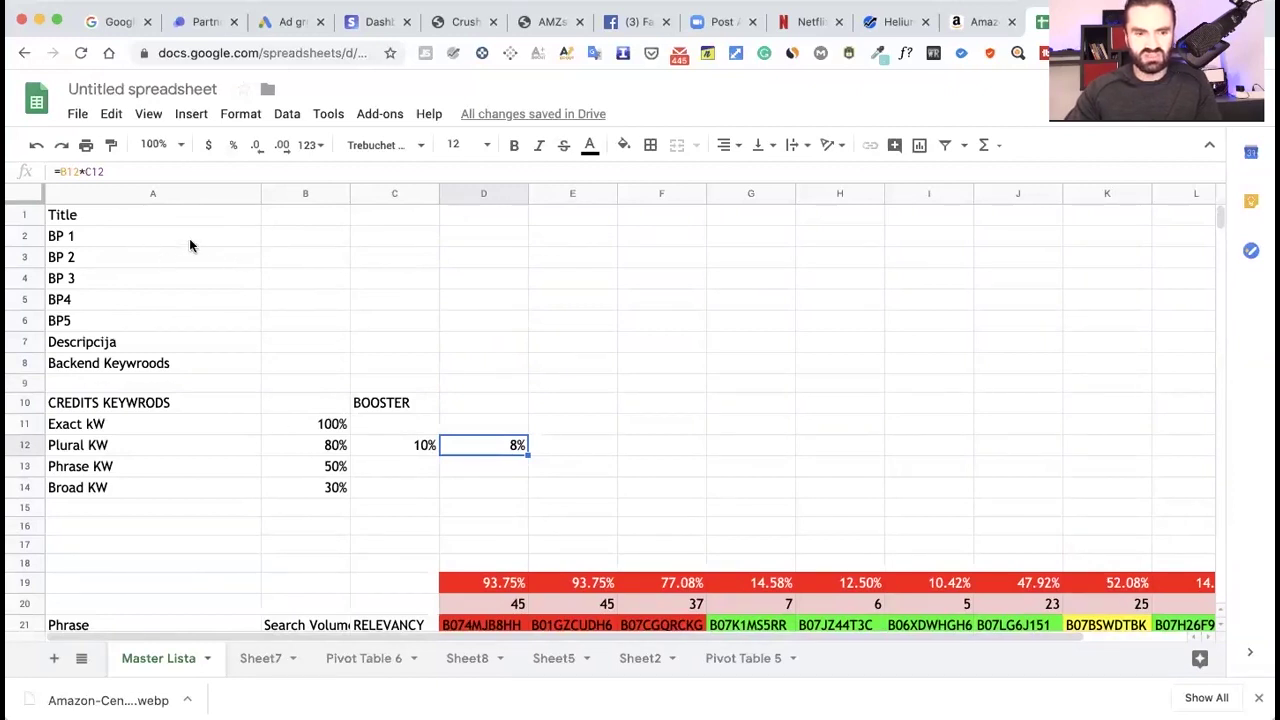
pyautogui.click(290, 216)
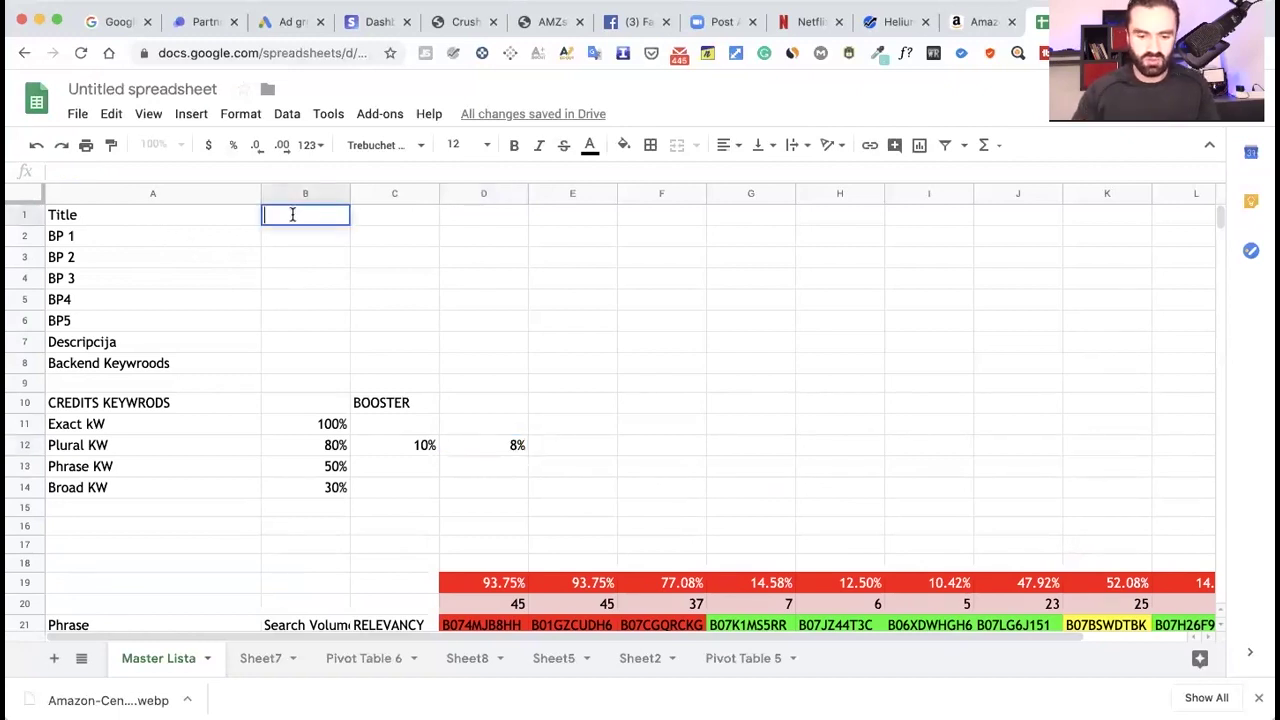
pyautogui.write('bRAND')
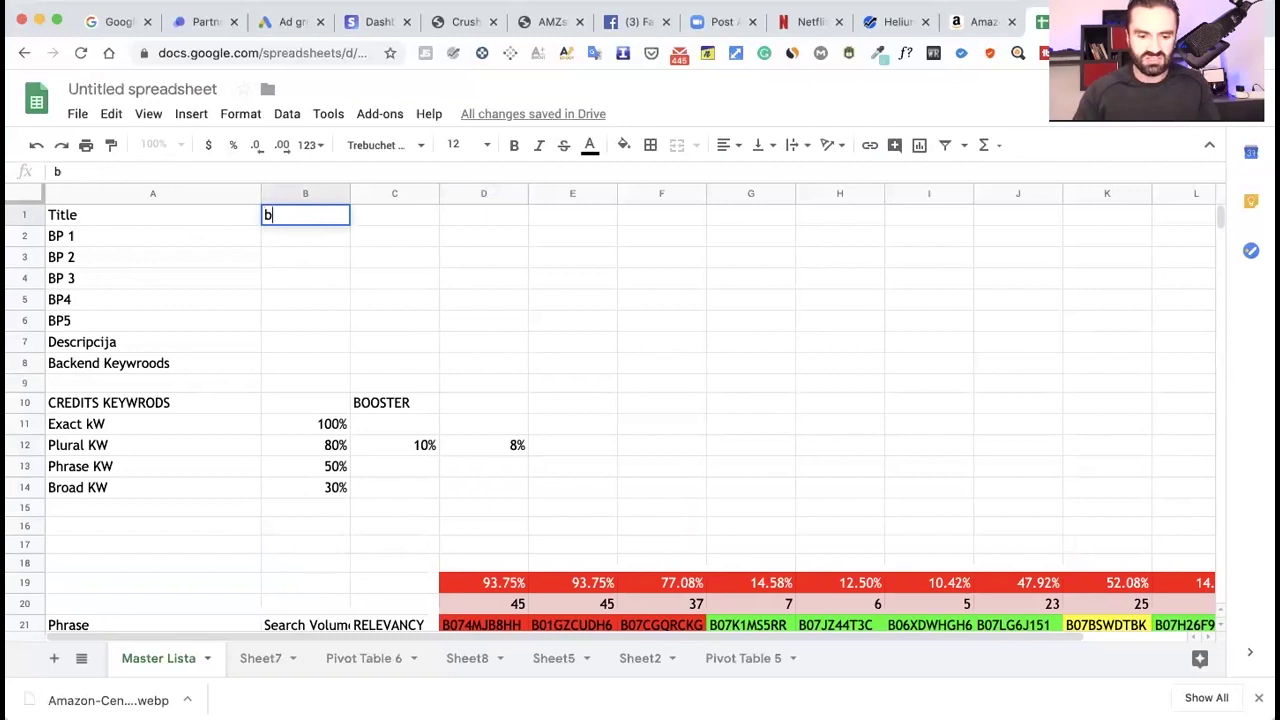
pyautogui.press('BackSpace')
pyautogui.press('BackSpace')
pyautogui.press('BackSpace')
pyautogui.press('BackSpace')
pyautogui.press('BackSpace')
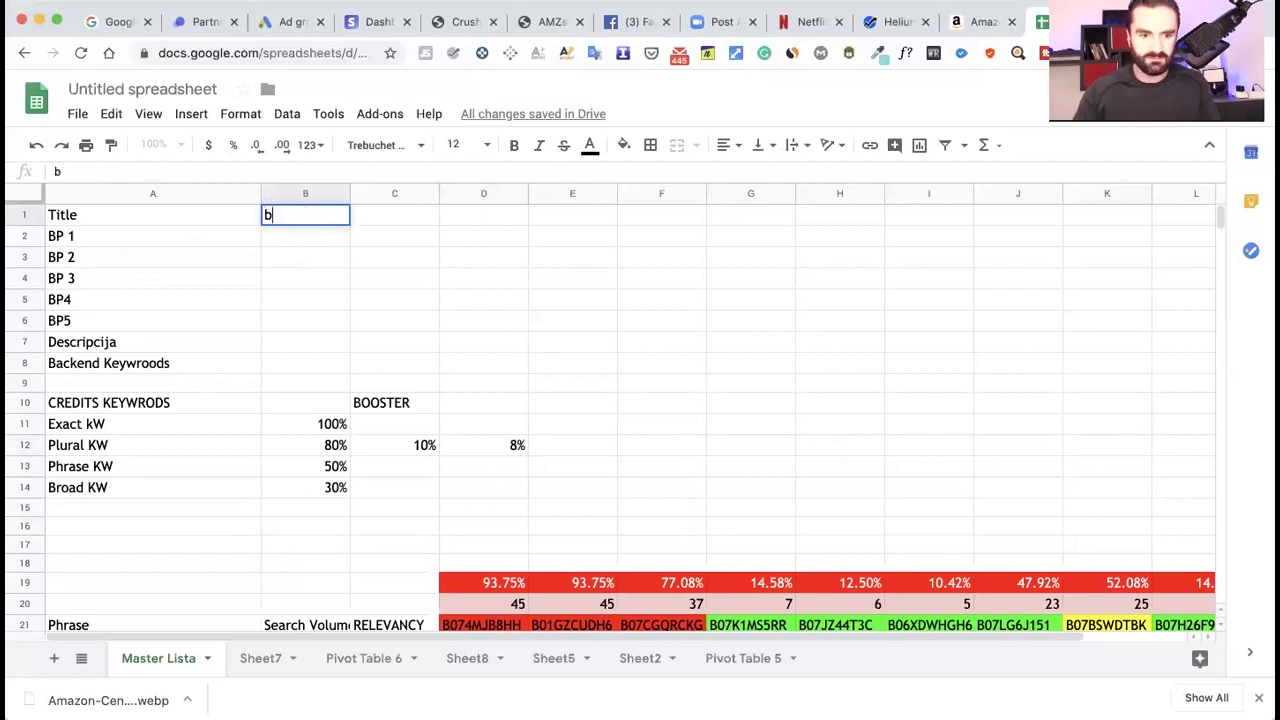
pyautogui.write('BRAND')
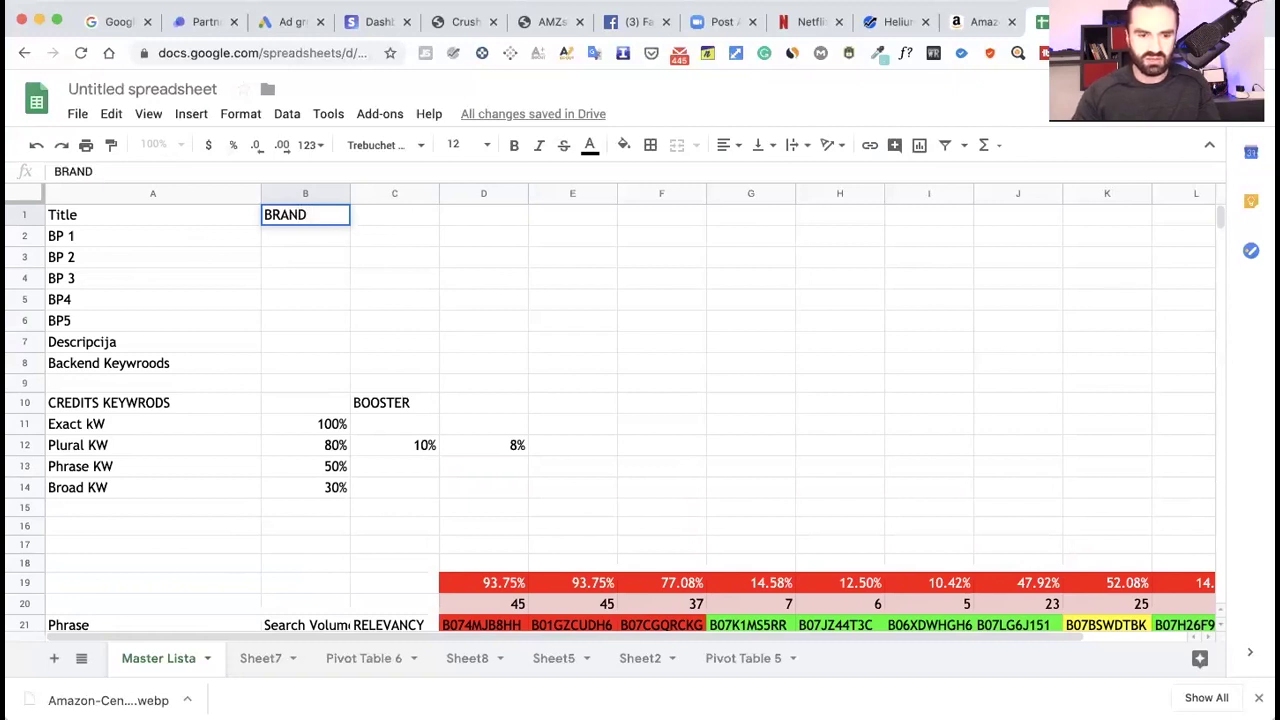
pyautogui.write('DRY BAG')
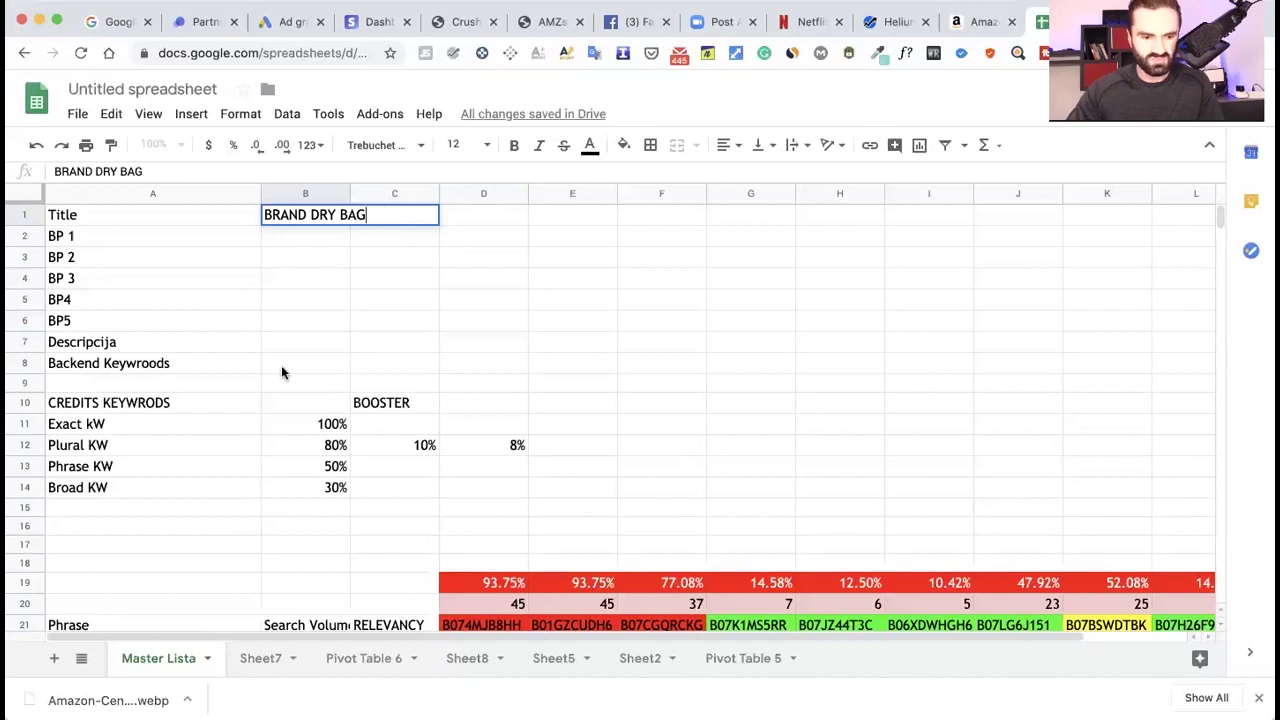
pyautogui.scroll(-1, 282, 368)
pyautogui.scroll(1, 355, 245)
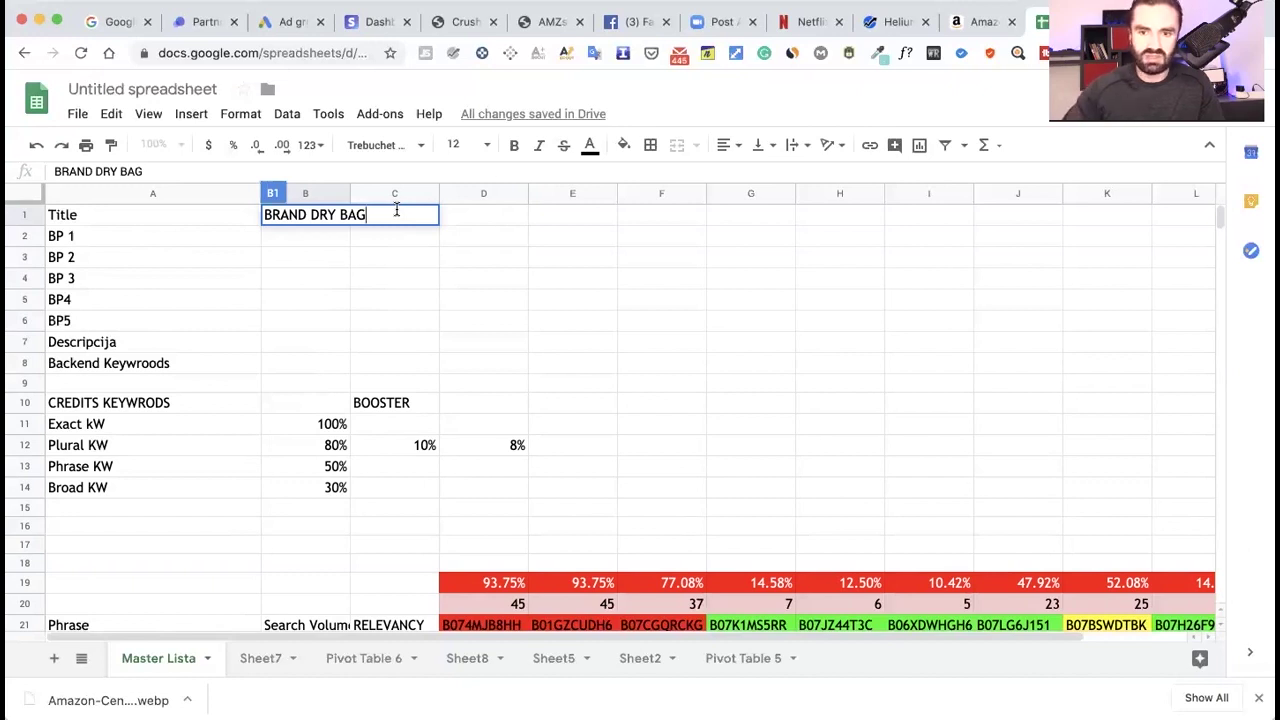
# Switch to the Amazon search results and open the best-selling yellow Earth Pak waterproof dry bag listing at its bullet points.
pyautogui.click(983, 22)
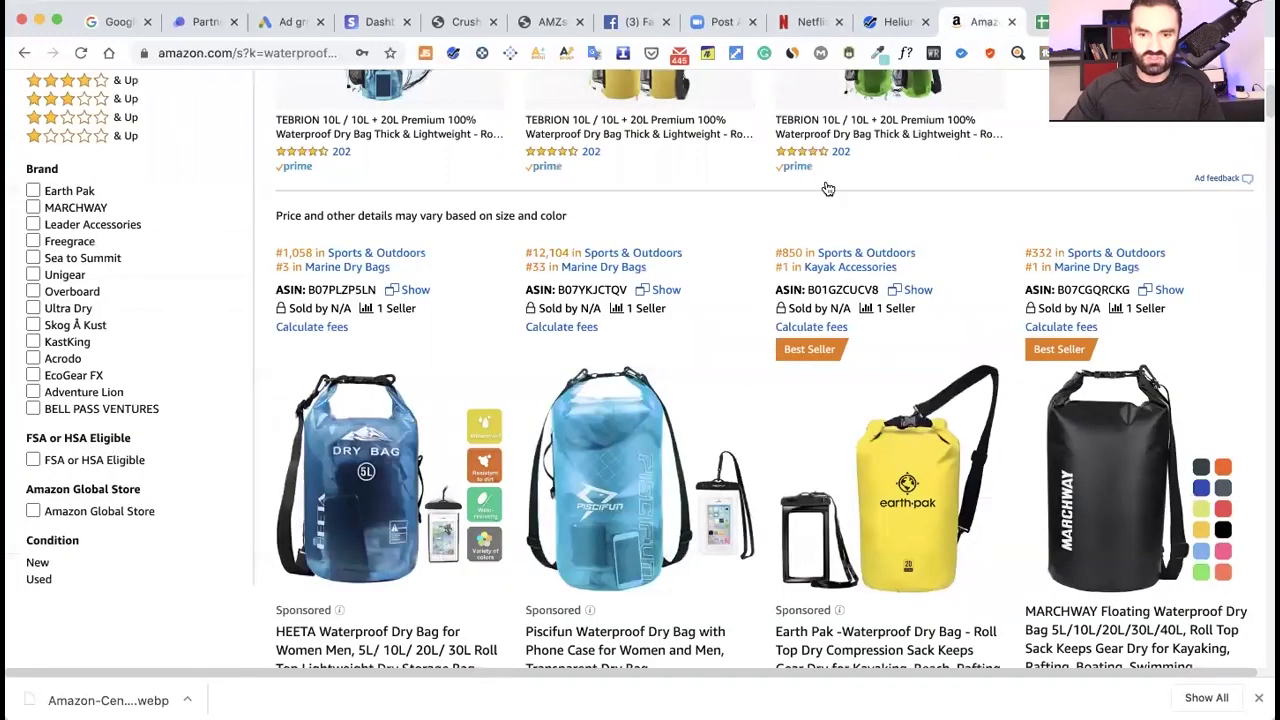
pyautogui.scroll(-1, 724, 268)
pyautogui.click(893, 370)
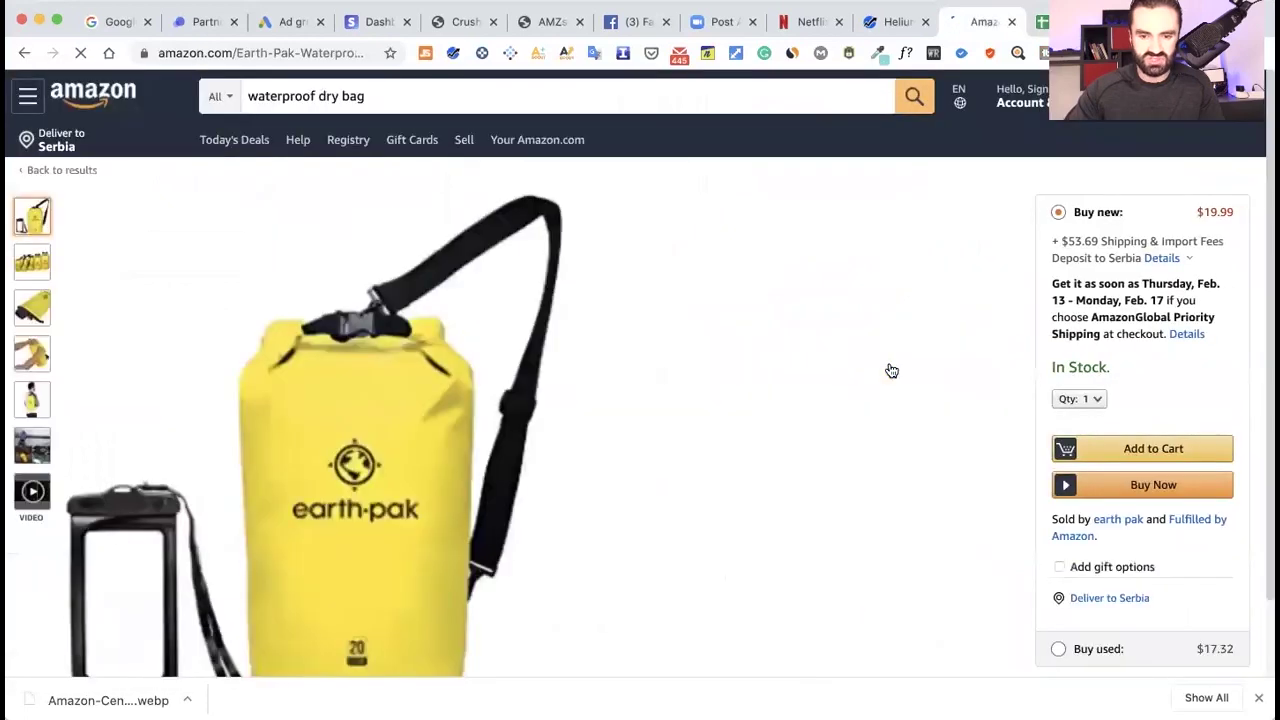
pyautogui.scroll(-1, 868, 368)
pyautogui.scroll(-3, 866, 362)
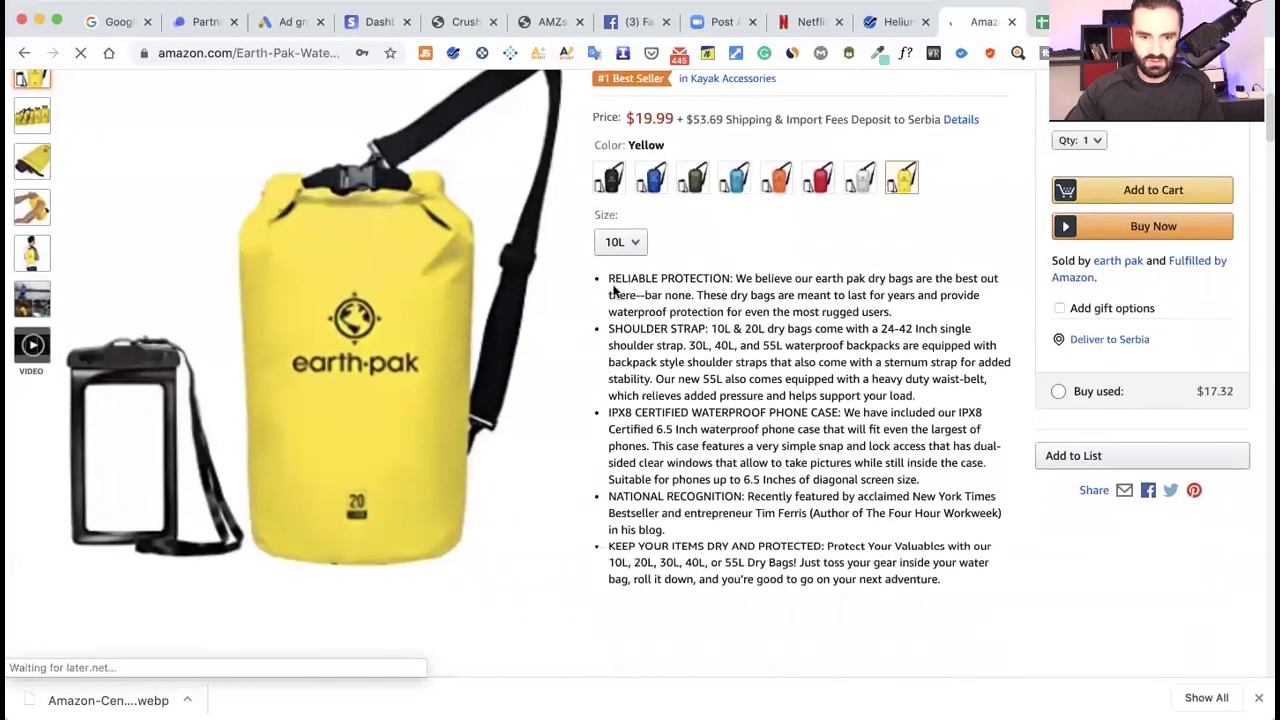
# Examine the capitalised opening phrases of the Earth Pak bullet points, such as RELIABLE PROTECTION, SHOULDER STRAP and NATIONAL RECOGNITION.
pyautogui.moveTo(610, 275); pyautogui.dragTo(731, 279)
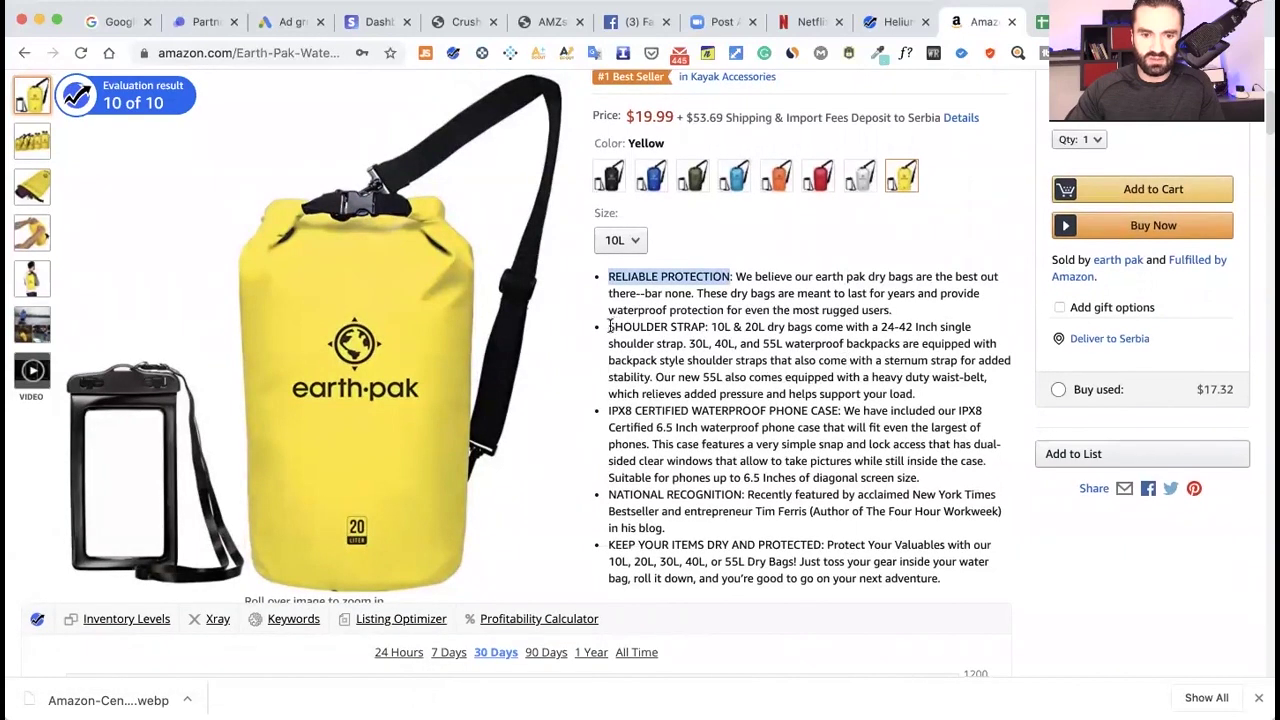
pyautogui.moveTo(607, 326); pyautogui.dragTo(705, 322)
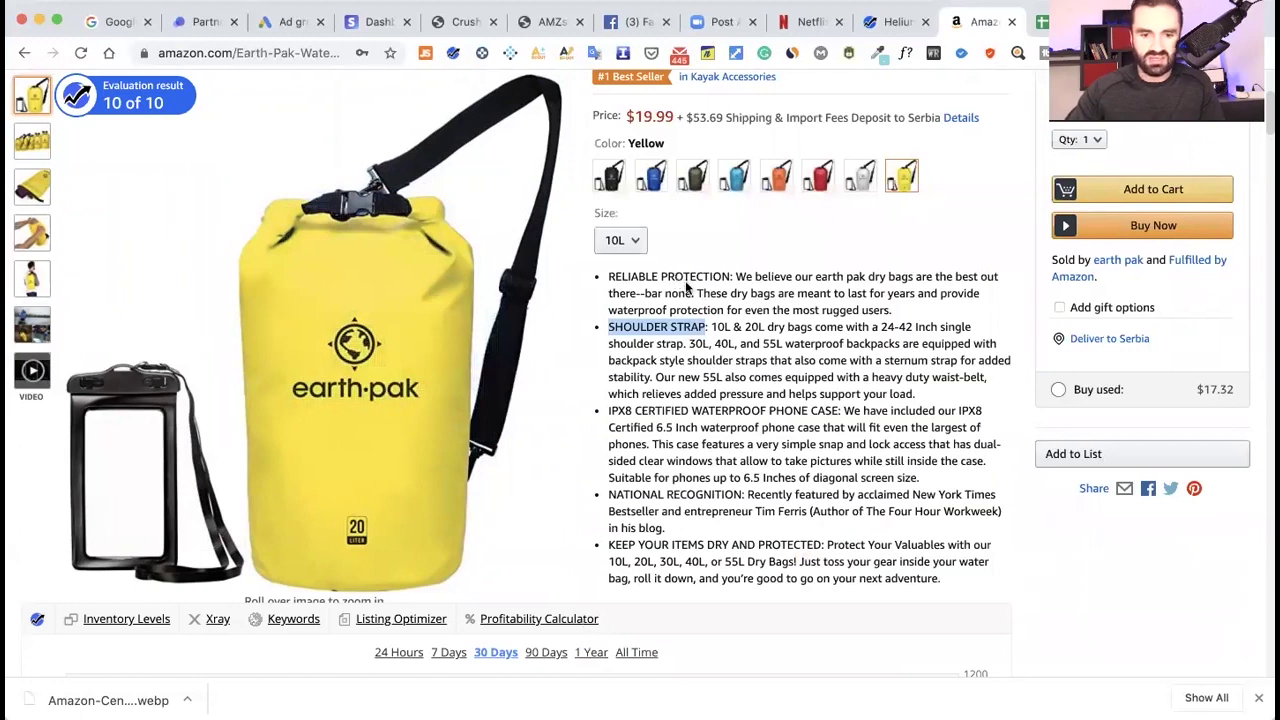
pyautogui.scroll(-2, 660, 278)
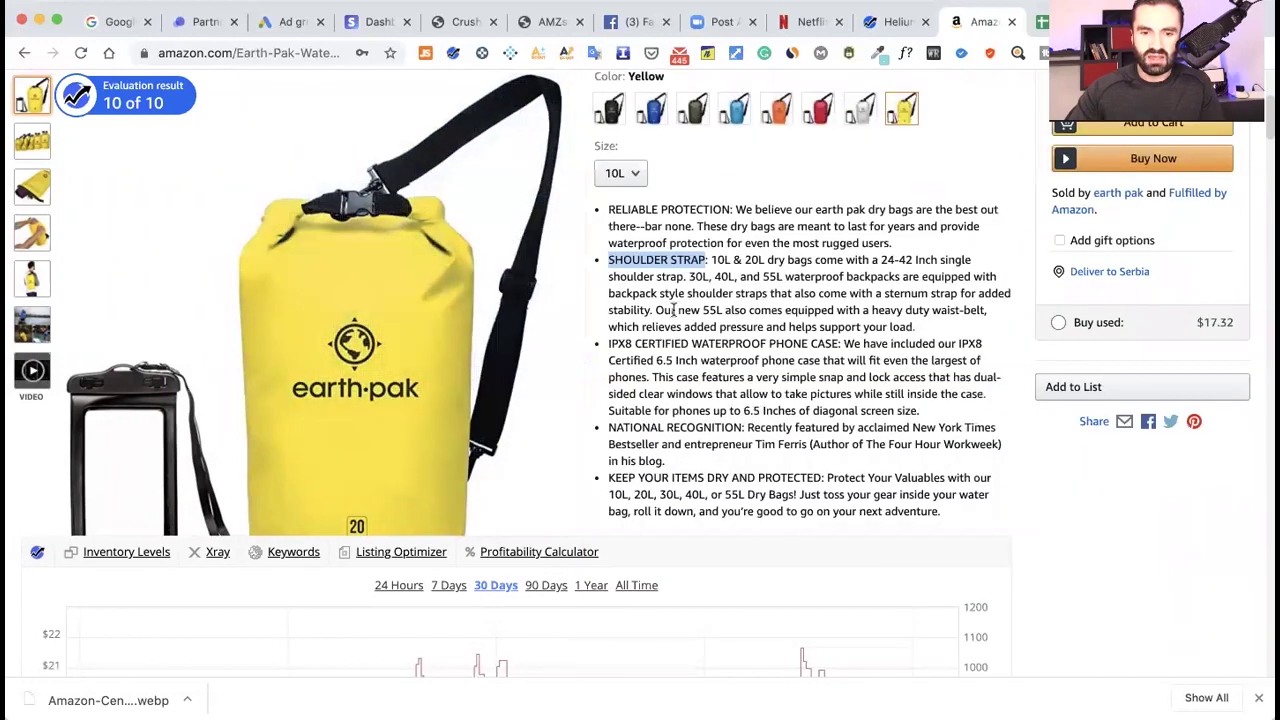
pyautogui.scroll(-1, 672, 350)
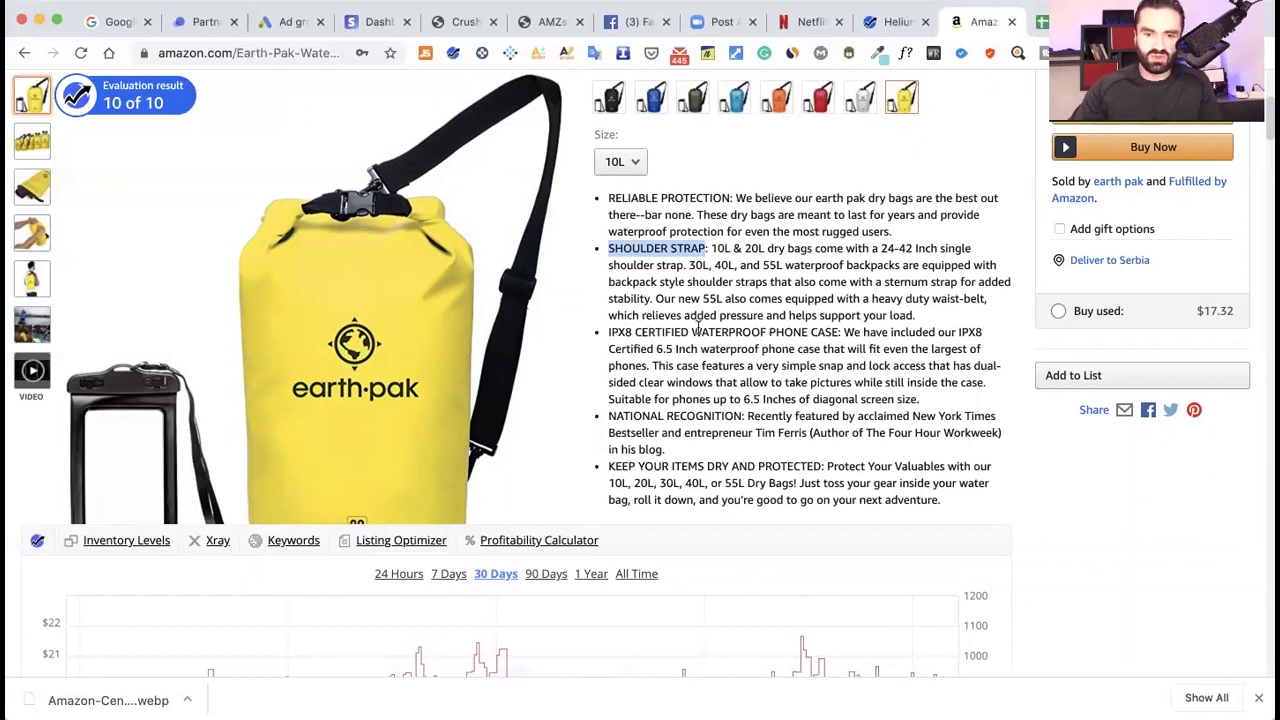
pyautogui.scroll(-3, 688, 335)
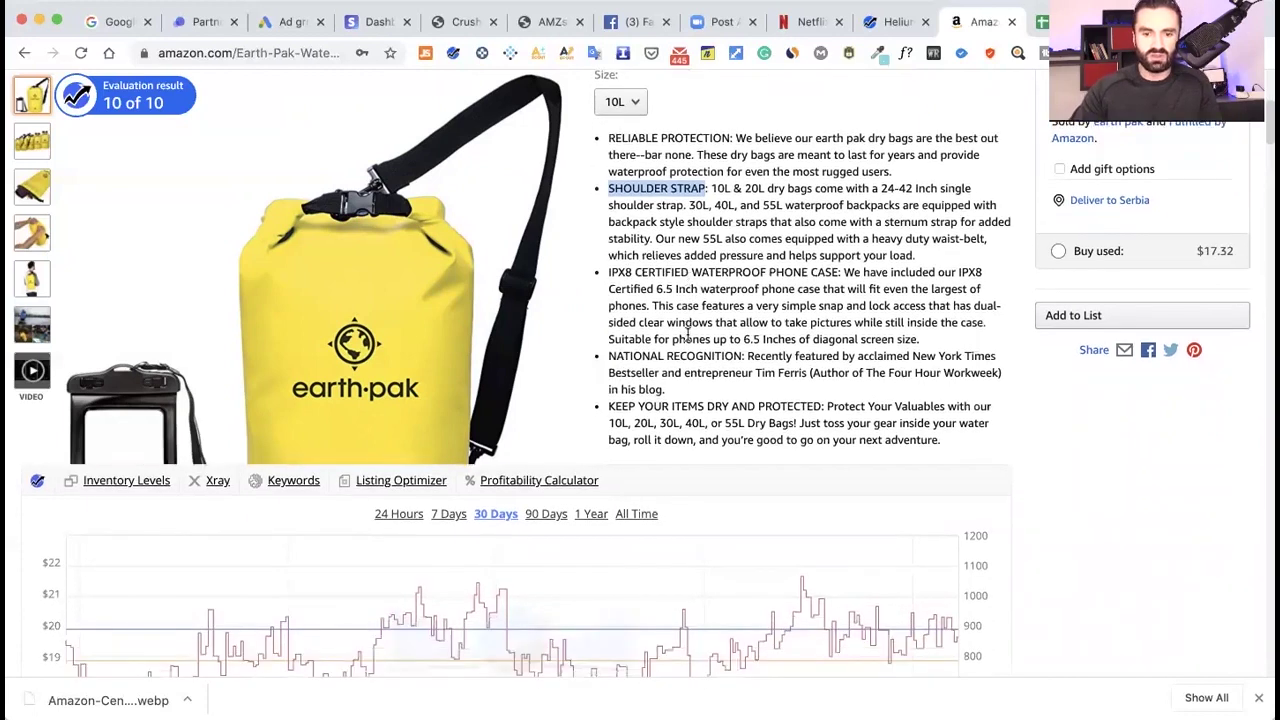
pyautogui.moveTo(612, 287); pyautogui.dragTo(740, 288)
pyautogui.click(737, 288)
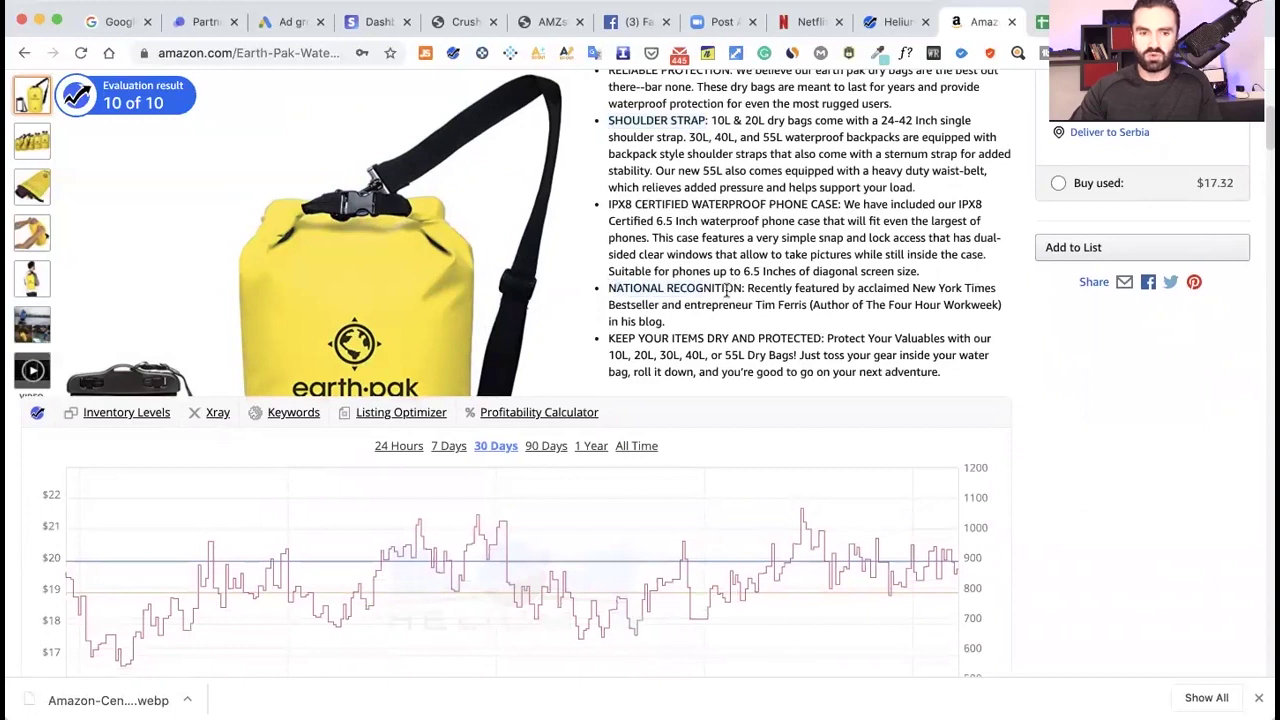
pyautogui.scroll(1, 727, 290)
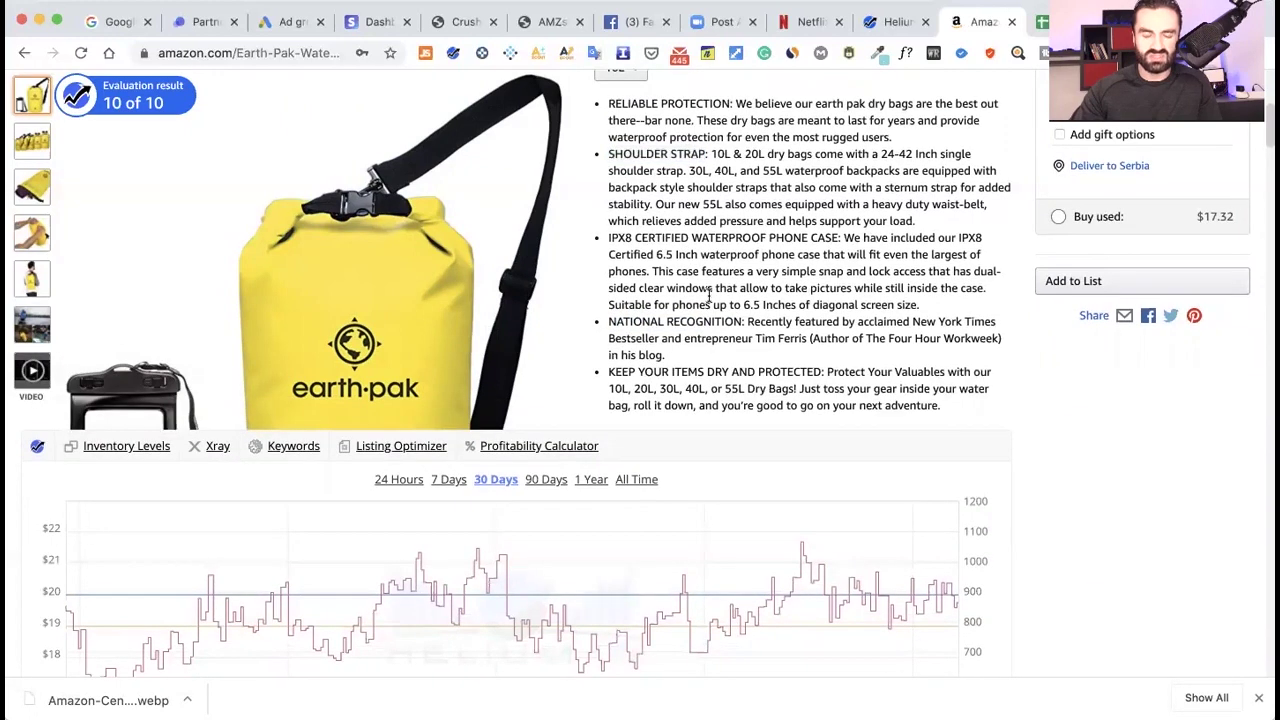
pyautogui.scroll(1, 711, 294)
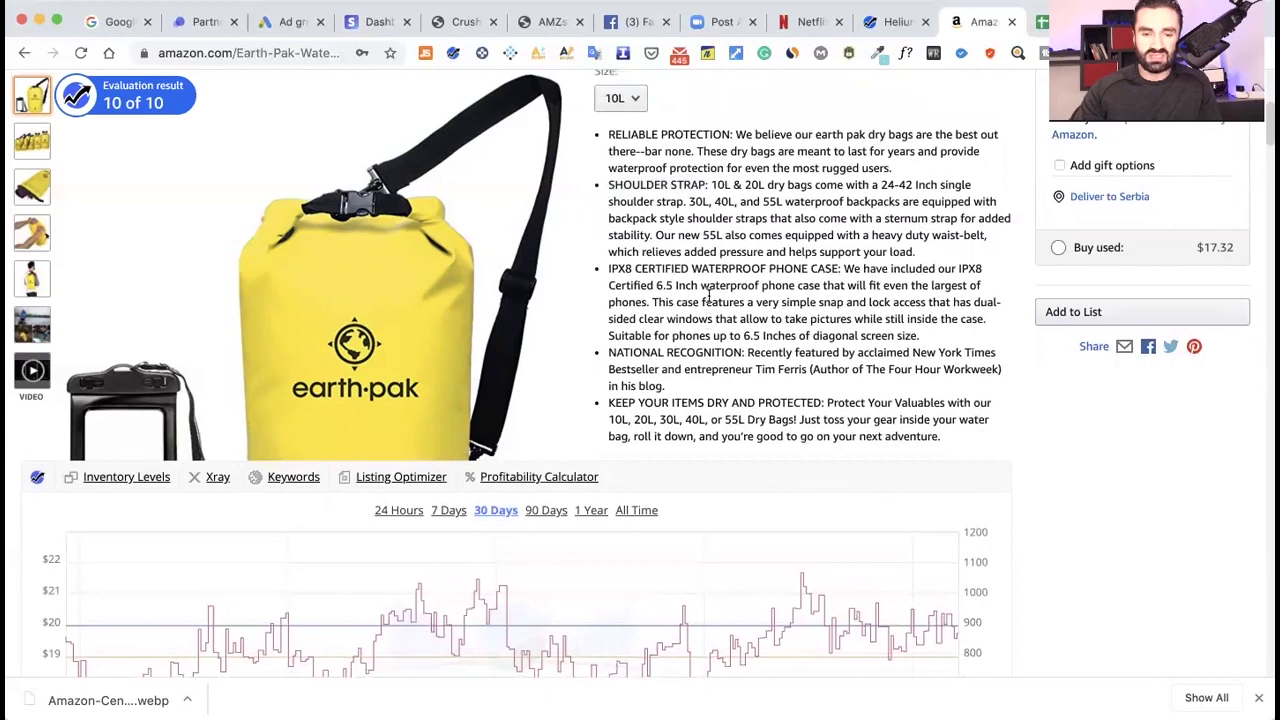
# Review the full text of the five Earth Pak bullet points, comparing the first bullet with the last one.
pyautogui.moveTo(608, 134); pyautogui.dragTo(943, 437)
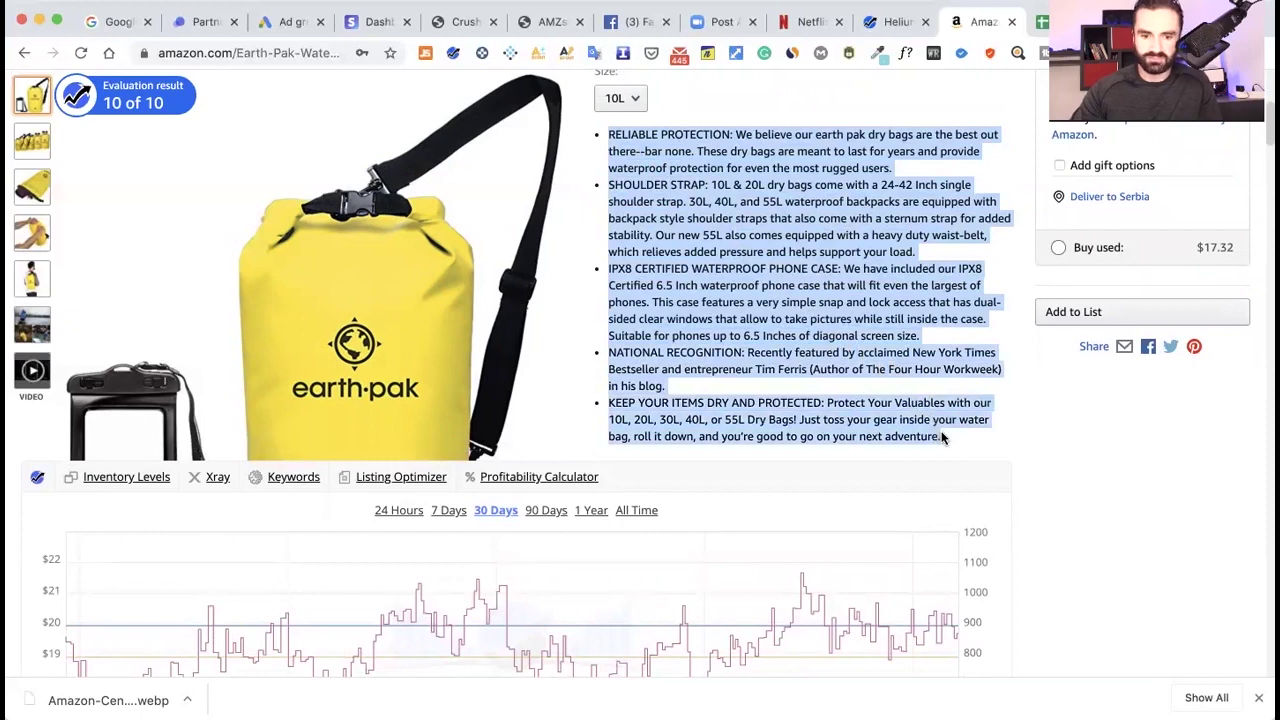
pyautogui.click(784, 368)
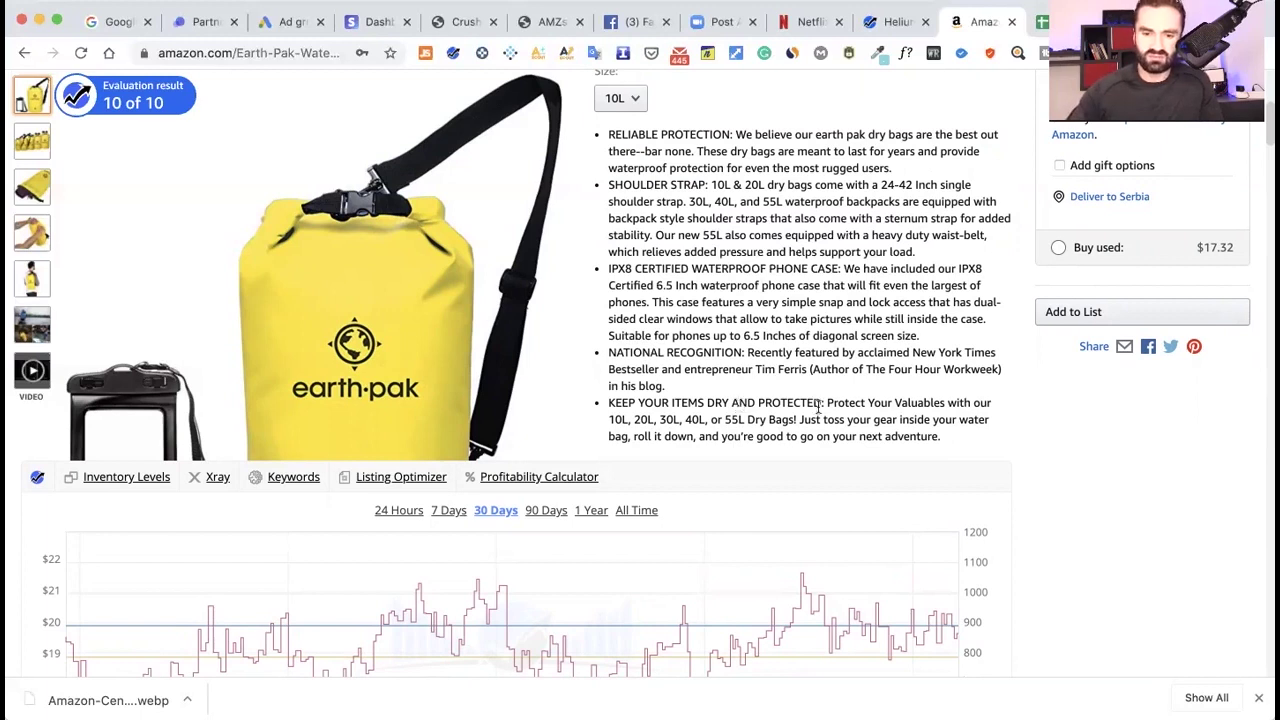
pyautogui.moveTo(660, 386); pyautogui.dragTo(605, 133)
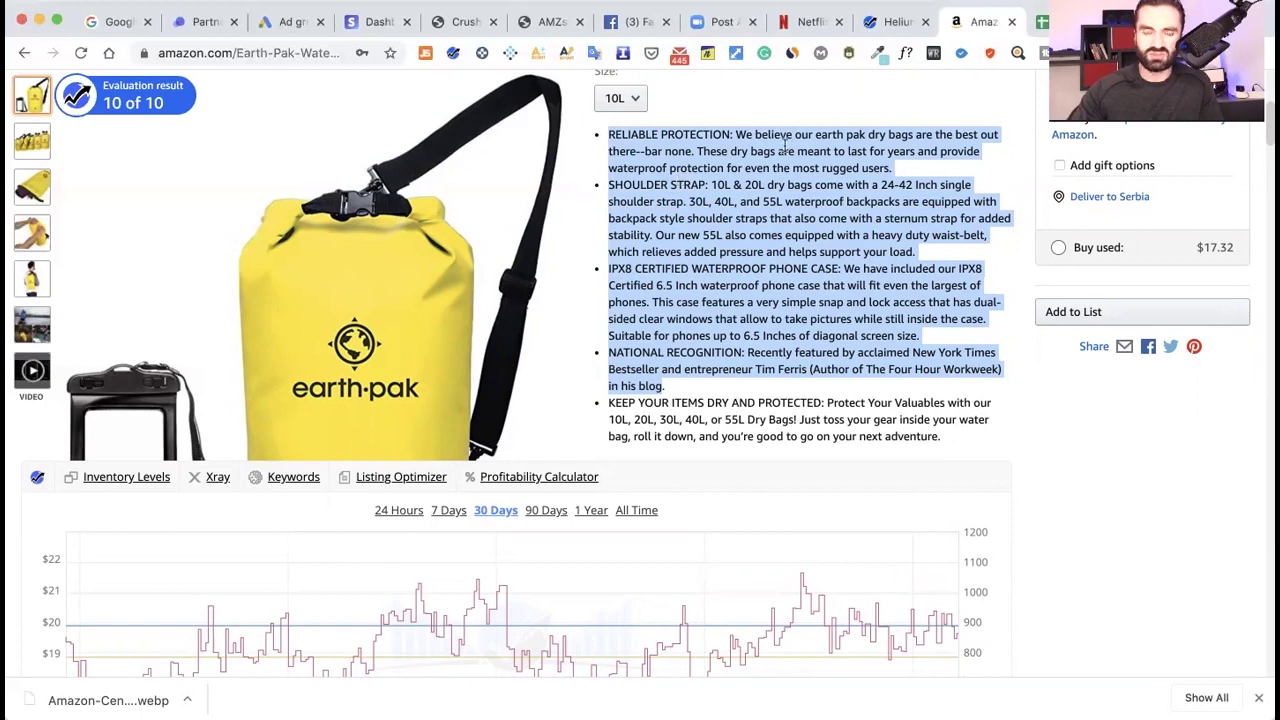
pyautogui.click(730, 152)
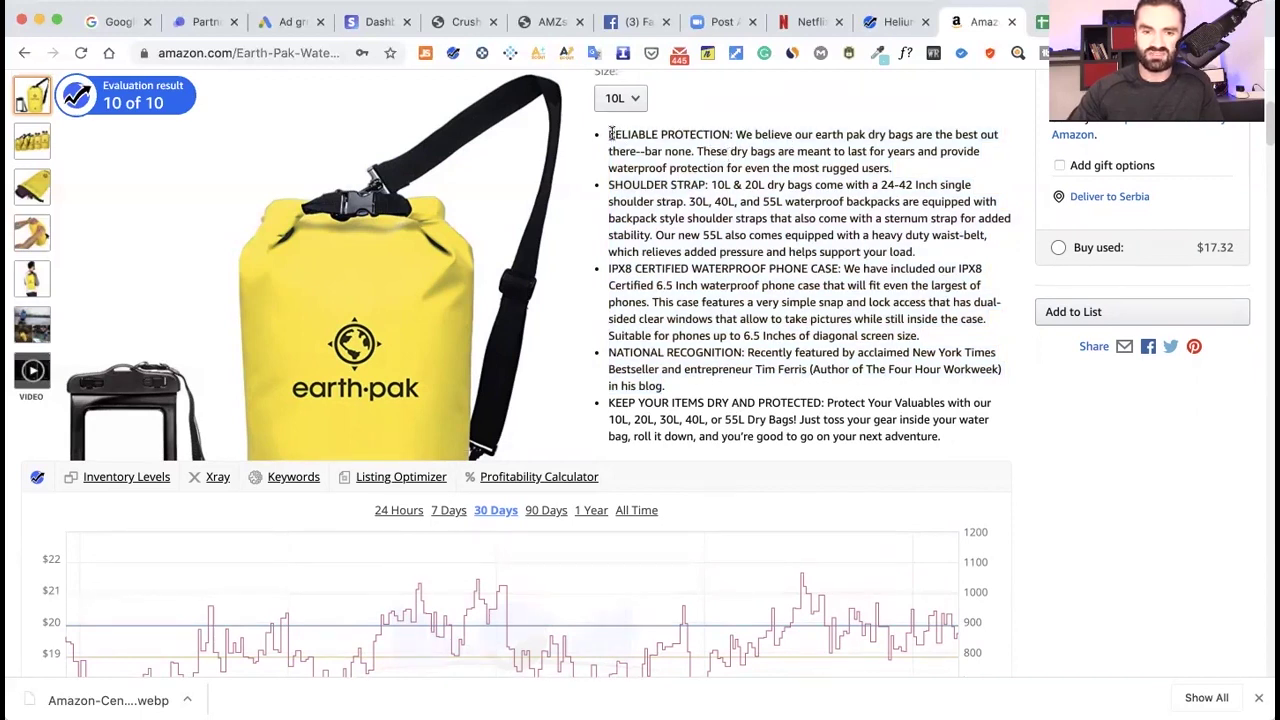
pyautogui.moveTo(607, 134); pyautogui.dragTo(900, 170)
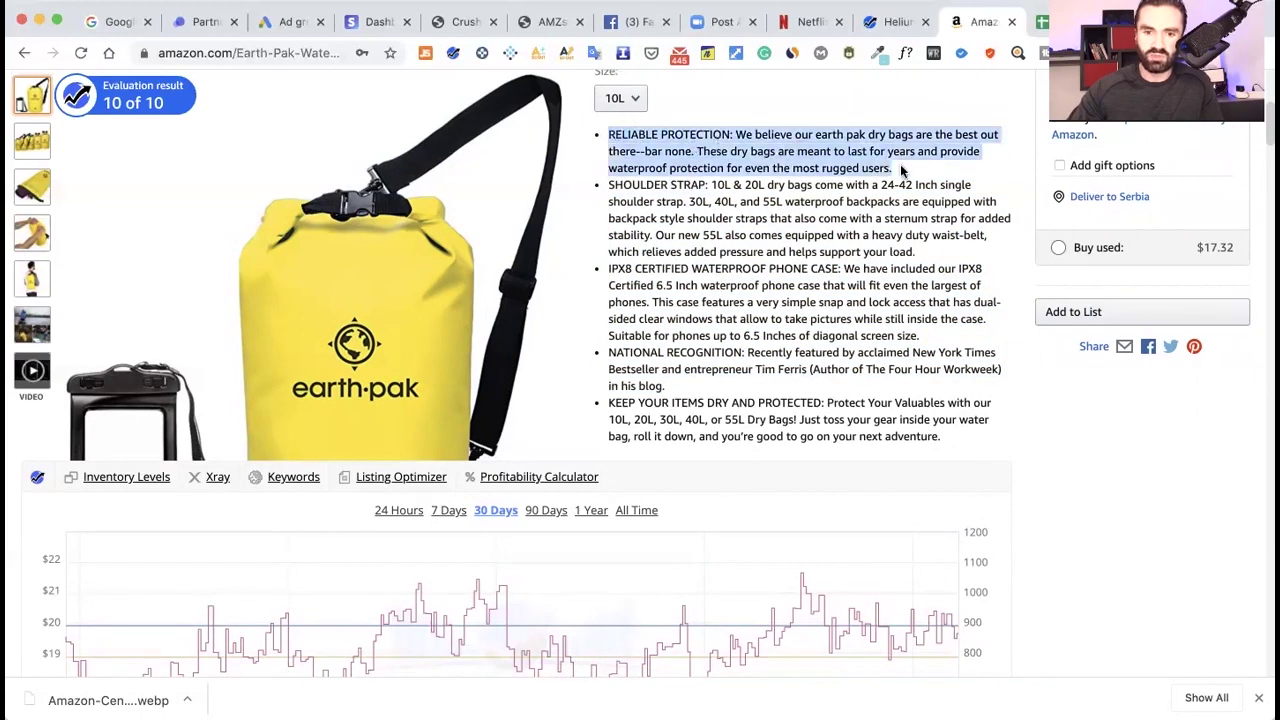
pyautogui.click(802, 160)
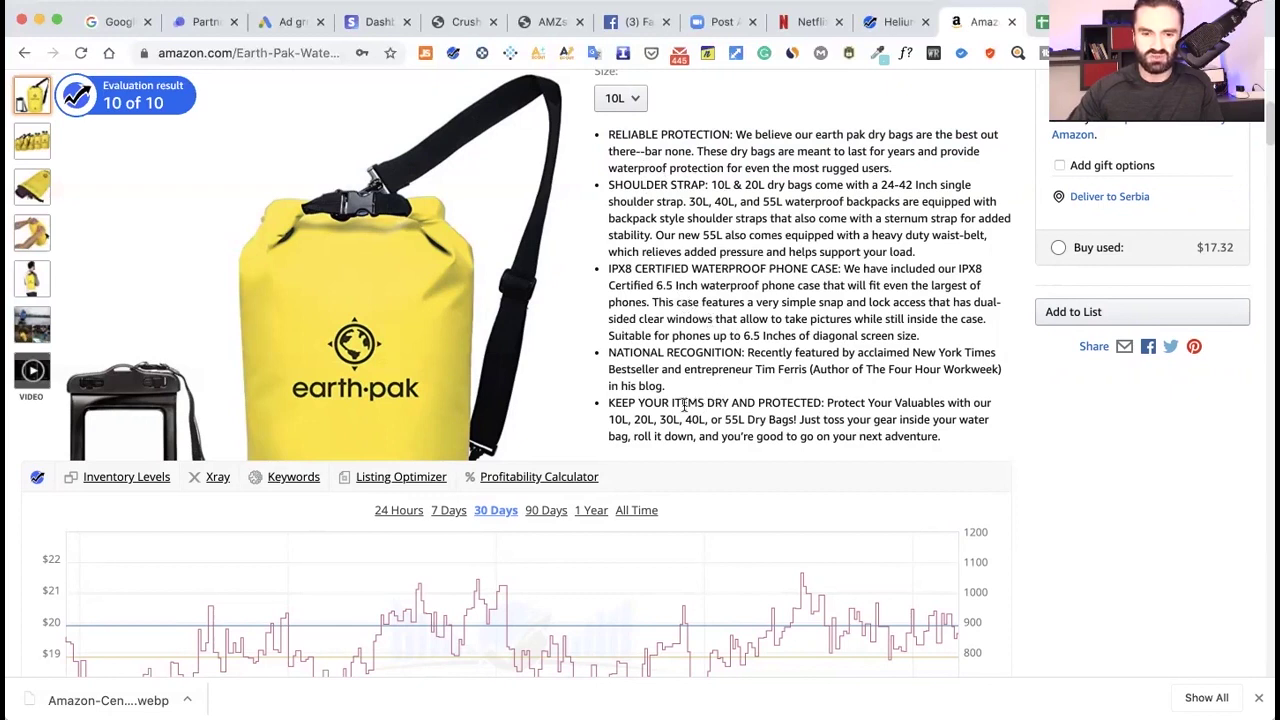
pyautogui.moveTo(935, 432); pyautogui.dragTo(613, 408)
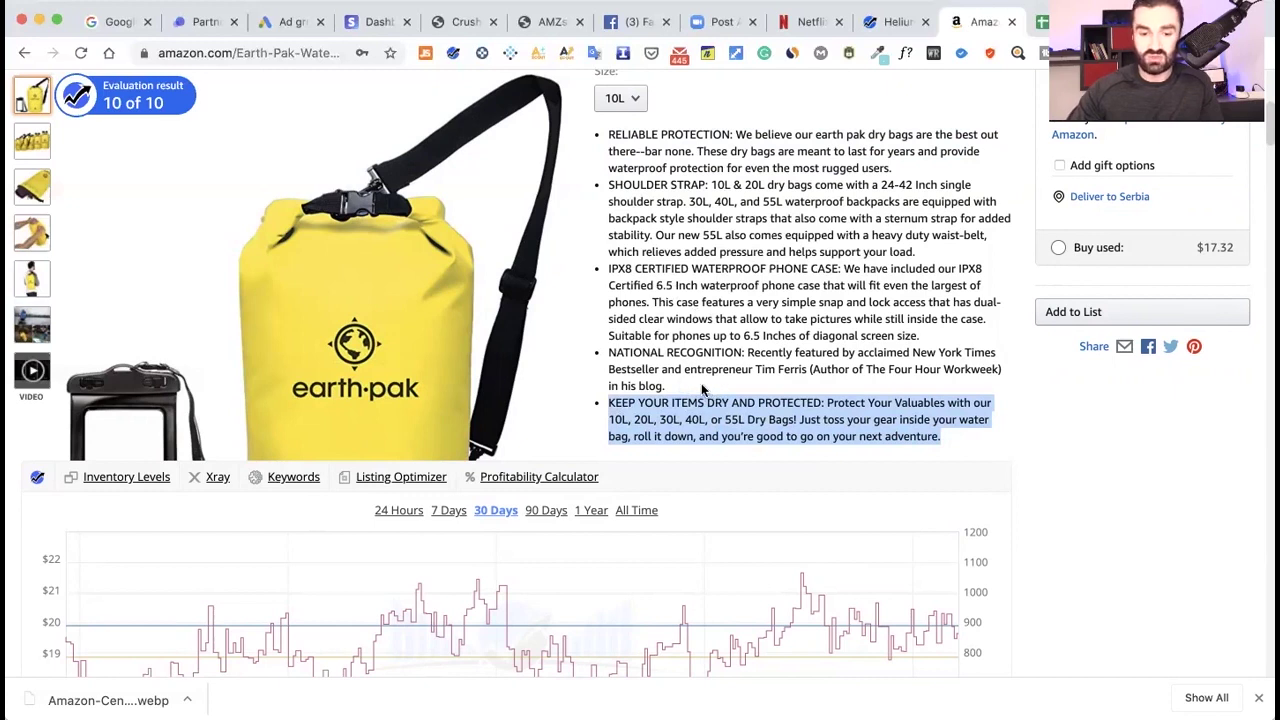
pyautogui.moveTo(612, 318); pyautogui.dragTo(684, 336)
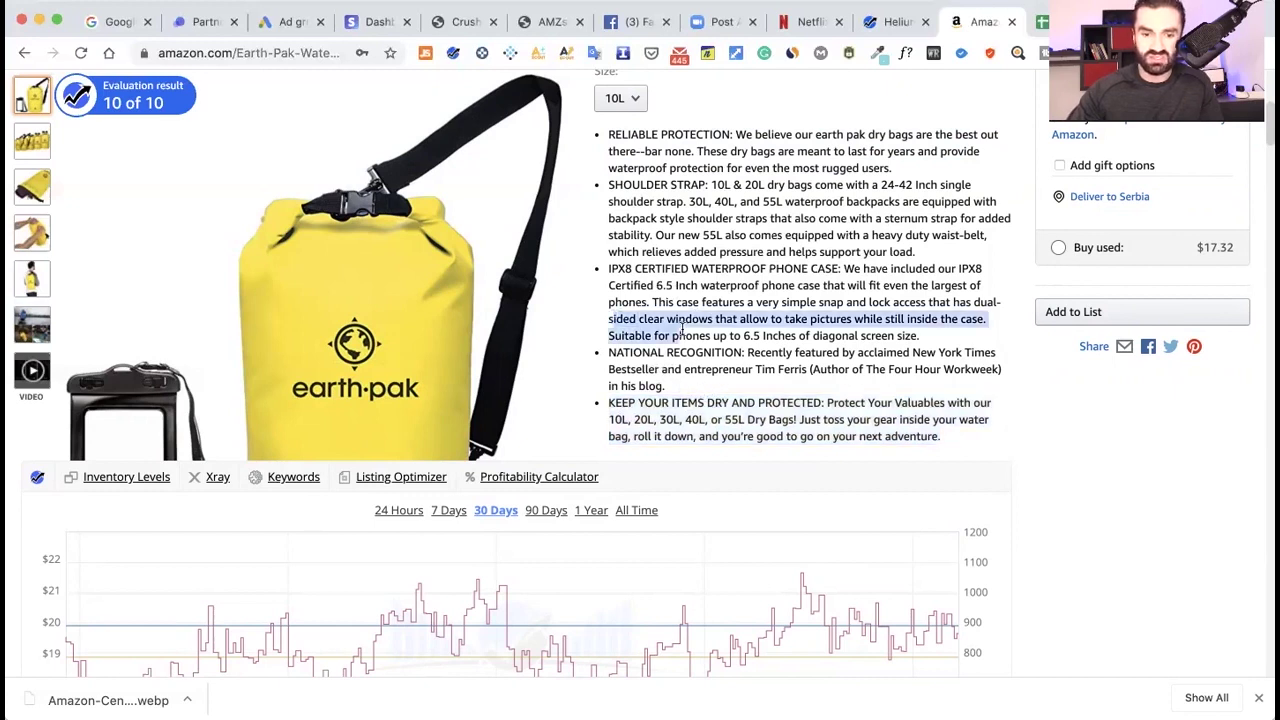
pyautogui.click(642, 228)
pyautogui.moveTo(672, 184); pyautogui.dragTo(730, 218)
pyautogui.click(656, 165)
pyautogui.scroll(-2, 735, 265)
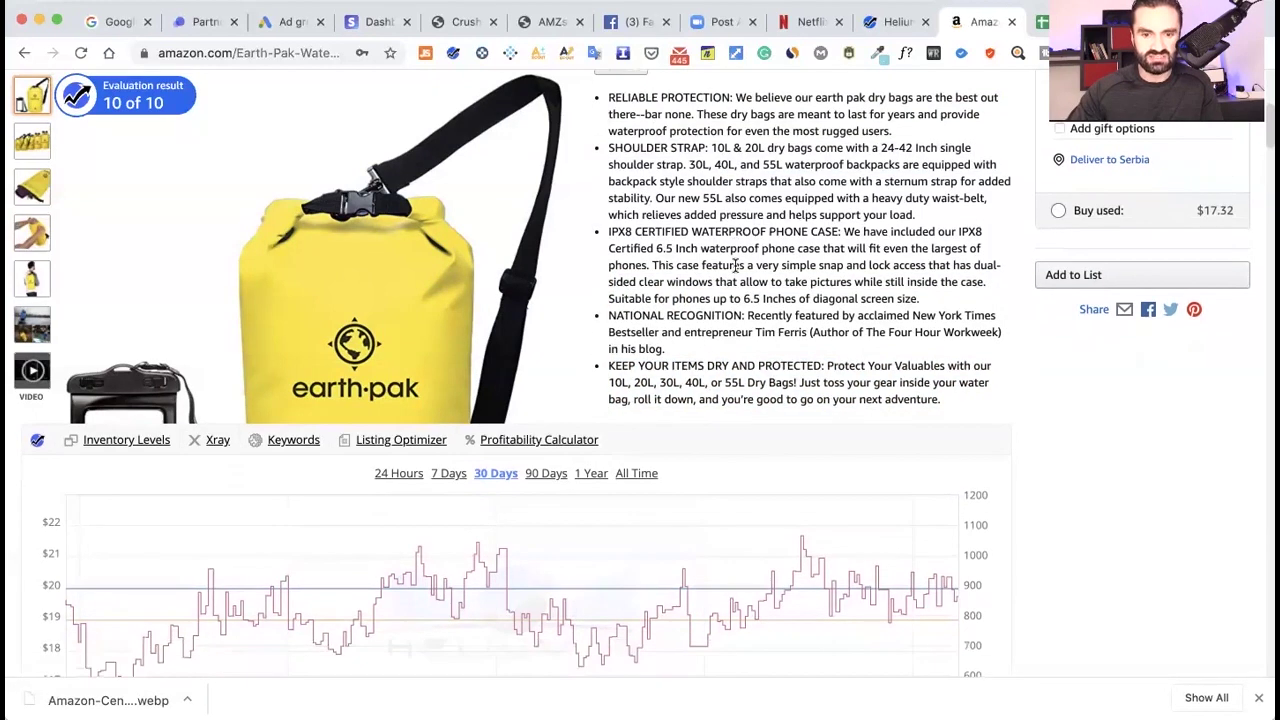
pyautogui.scroll(-1, 735, 265)
pyautogui.scroll(3, 735, 265)
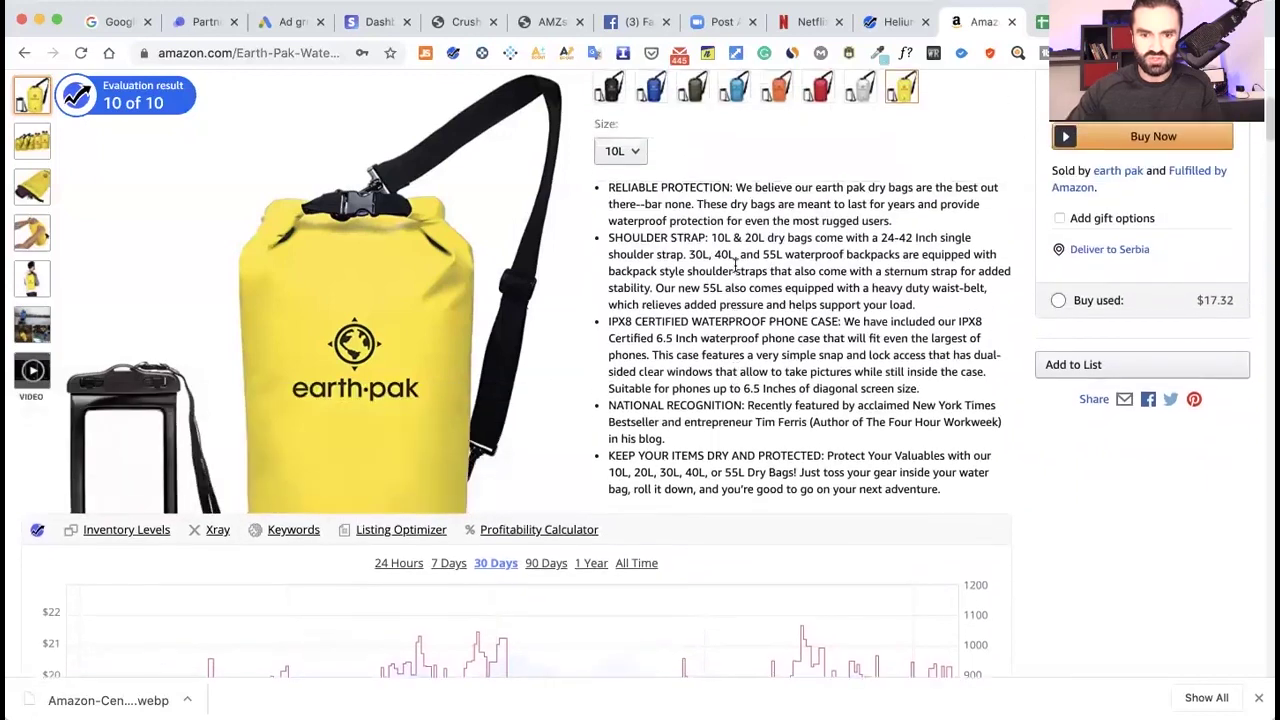
pyautogui.scroll(1, 735, 273)
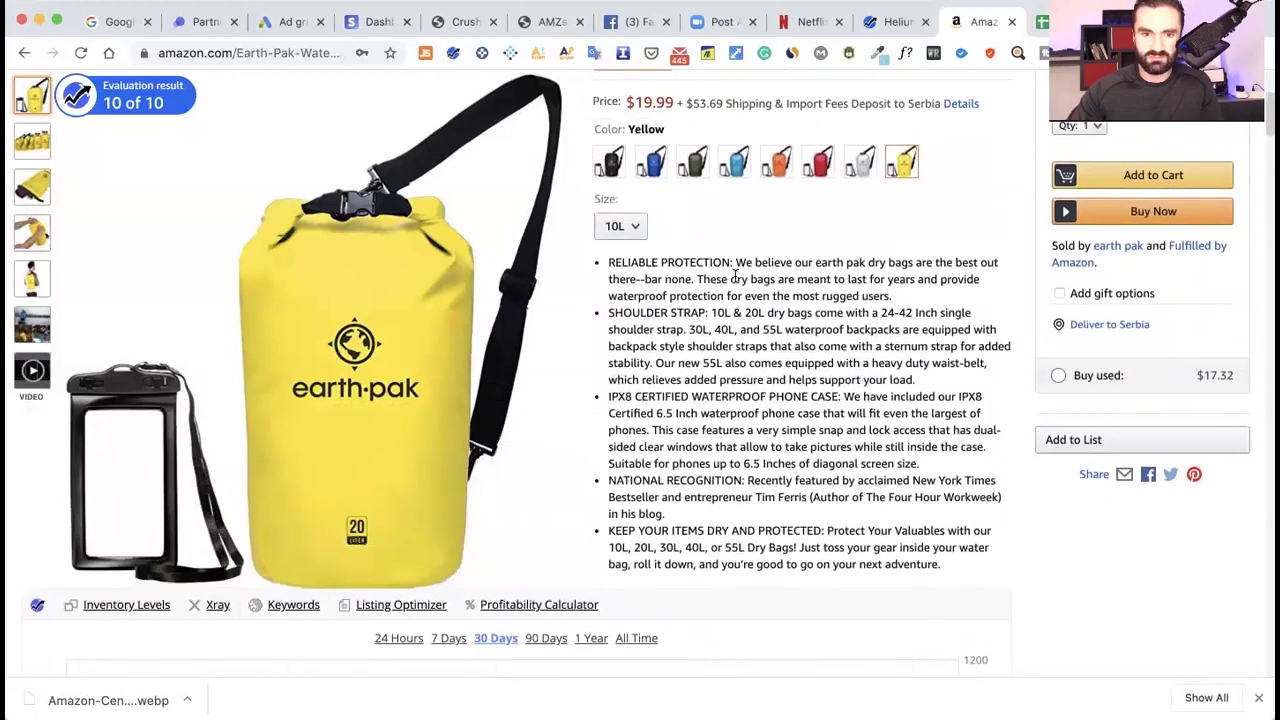
# Extract the Earth Pak dry bag's customer reviews with the Helium 10 Review Downloader, leaving all filters off.
pyautogui.click(455, 53)
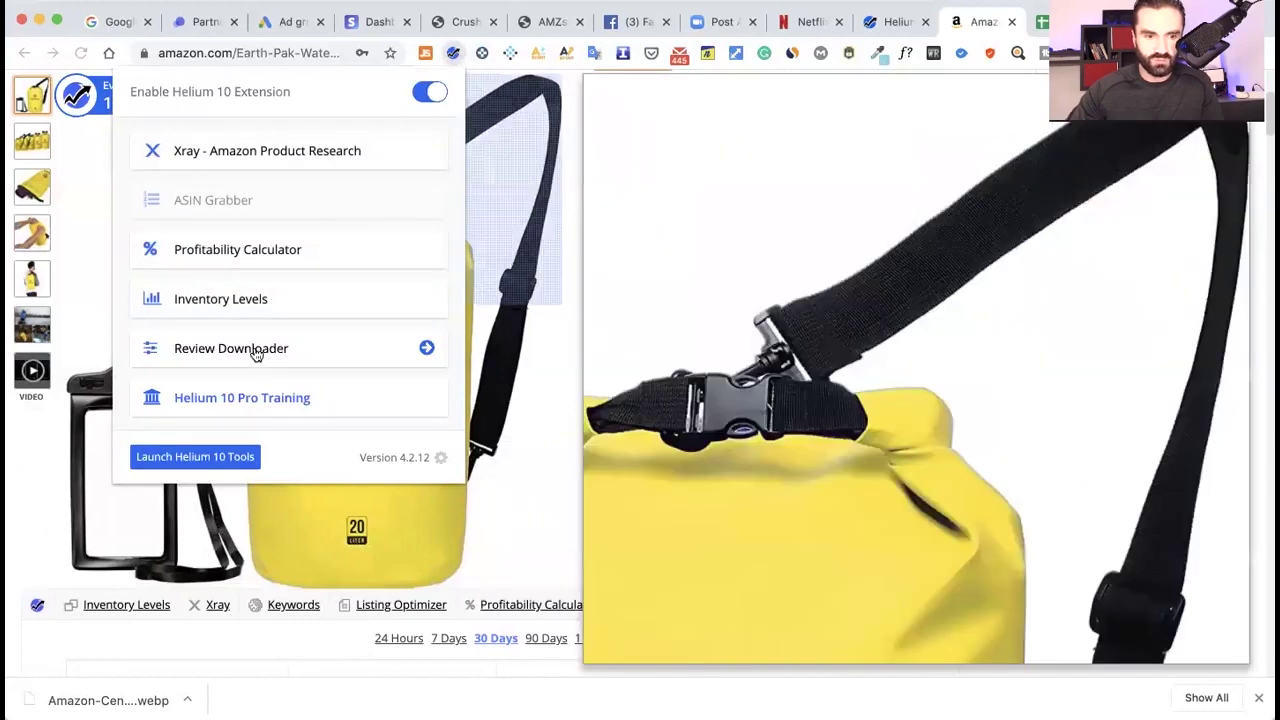
pyautogui.click(256, 349)
pyautogui.scroll(-2, 254, 350)
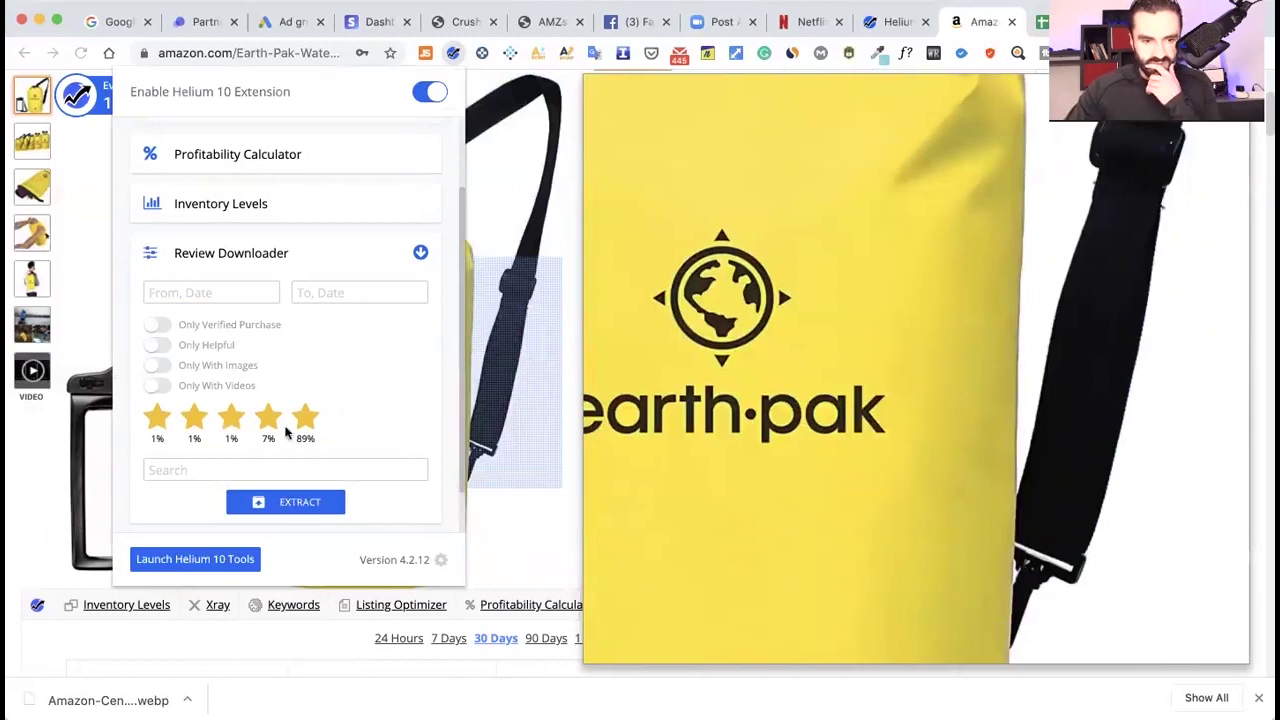
pyautogui.scroll(-1, 192, 370)
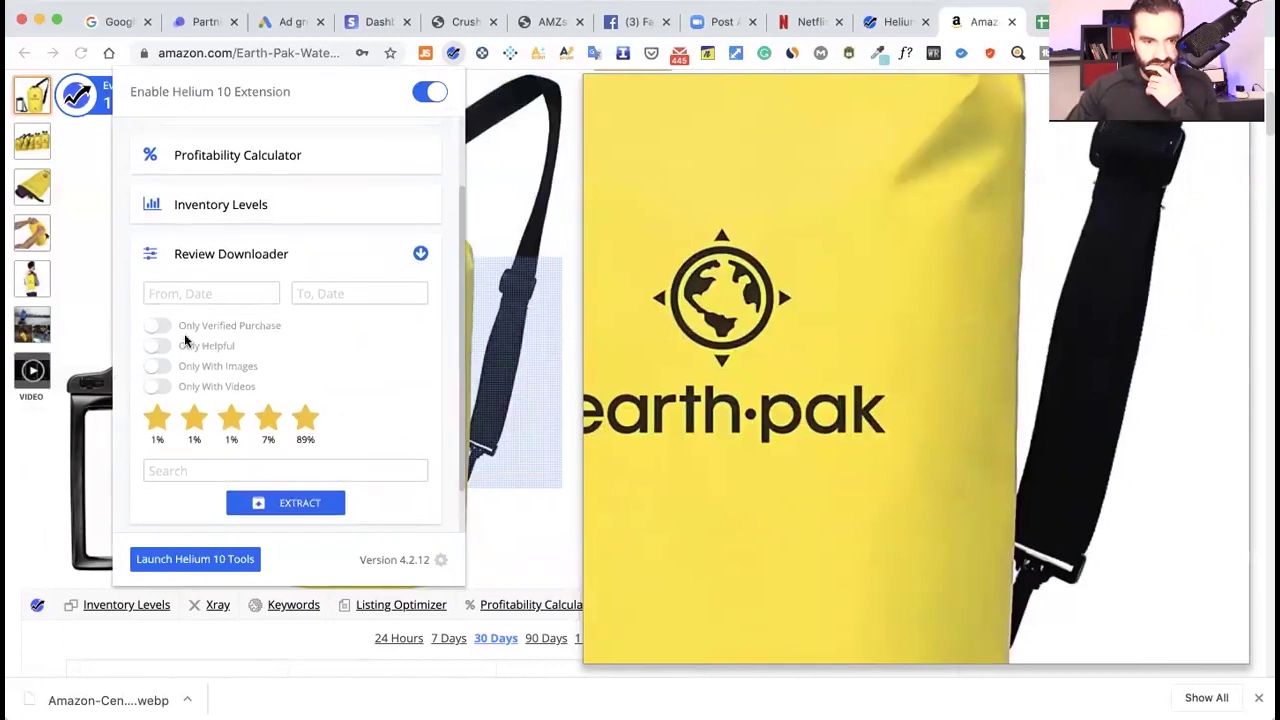
pyautogui.scroll(-1, 222, 448)
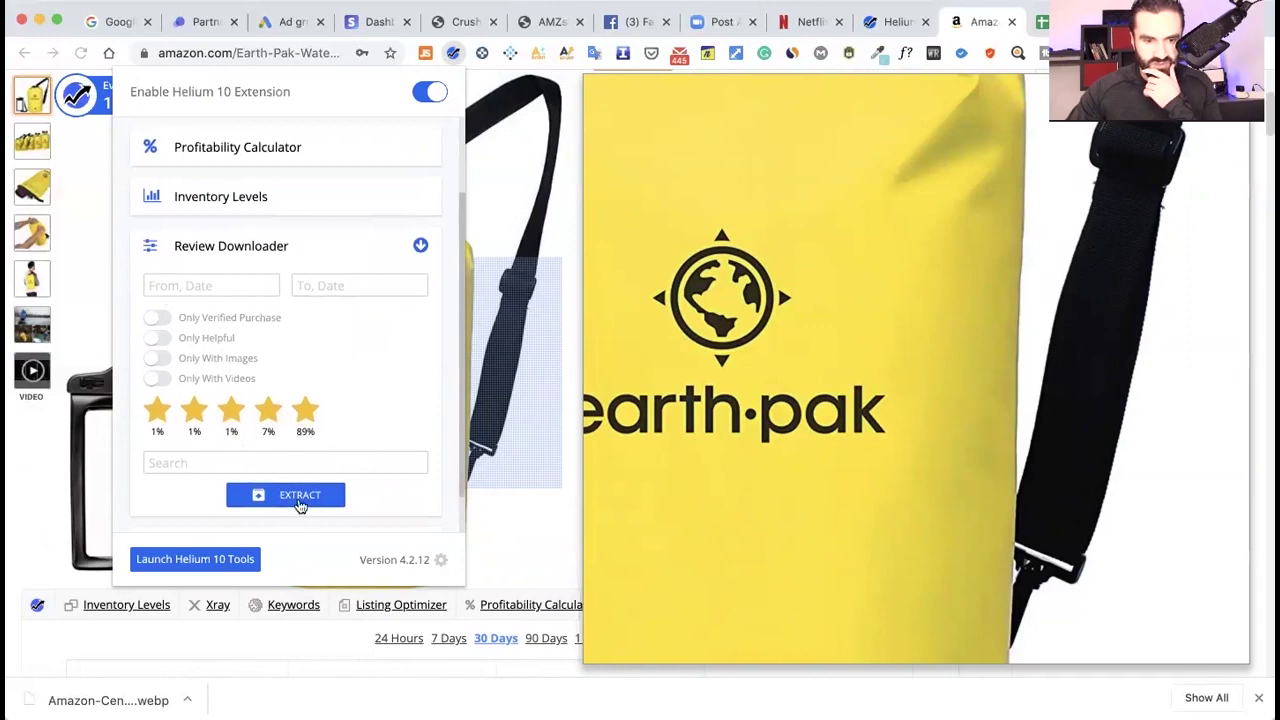
pyautogui.click(298, 498)
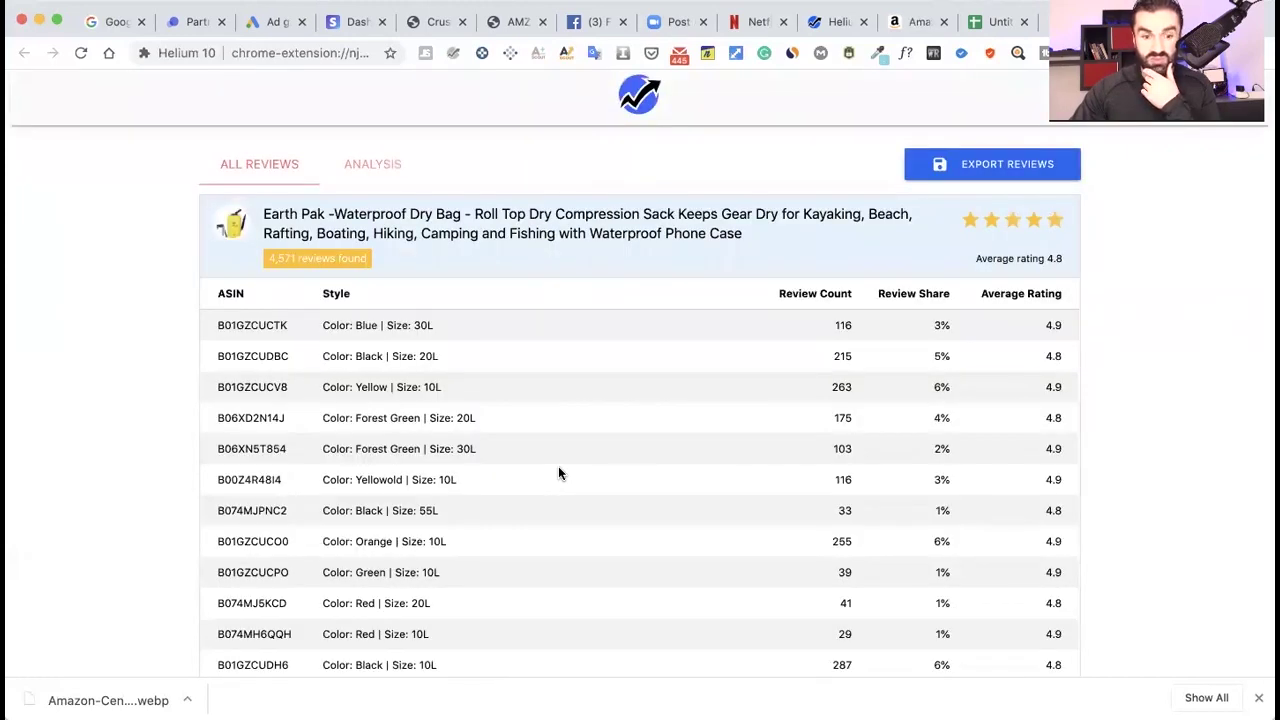
# Look over the Earth Pak review breakdown by variation, then open the phrase analysis and examine its most frequent phrases.
pyautogui.scroll(-3, 558, 468)
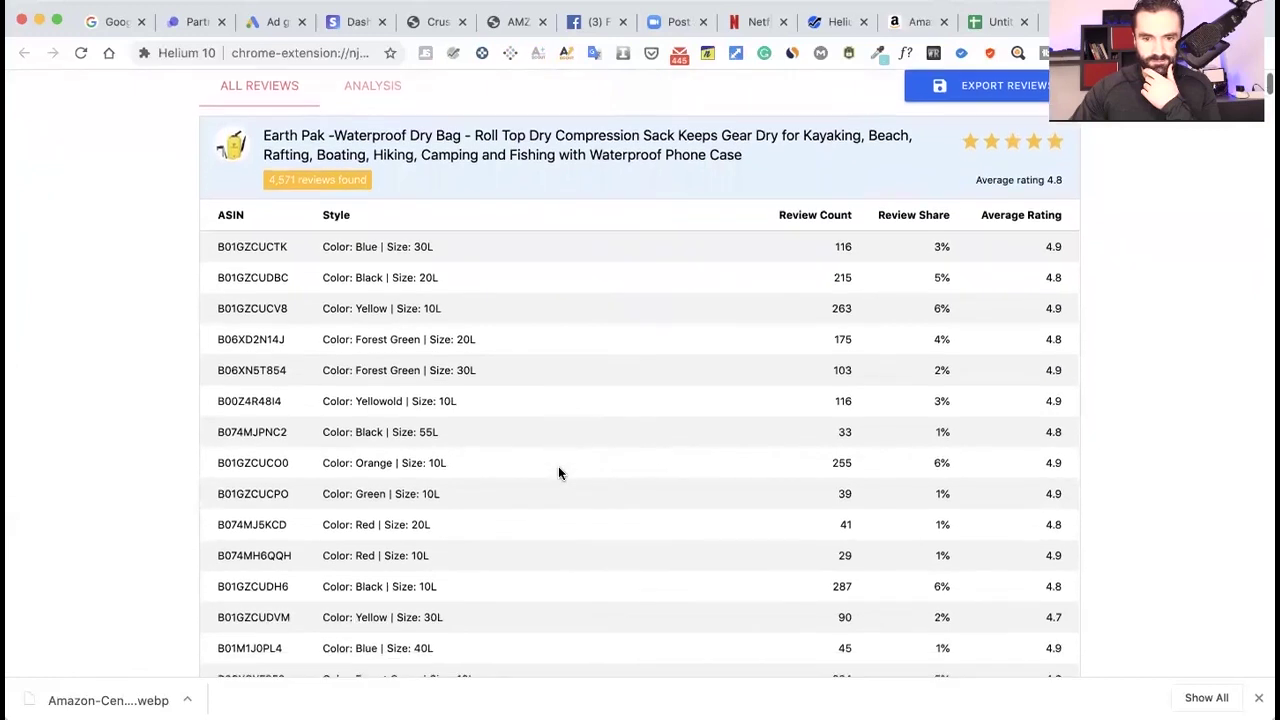
pyautogui.scroll(3, 558, 466)
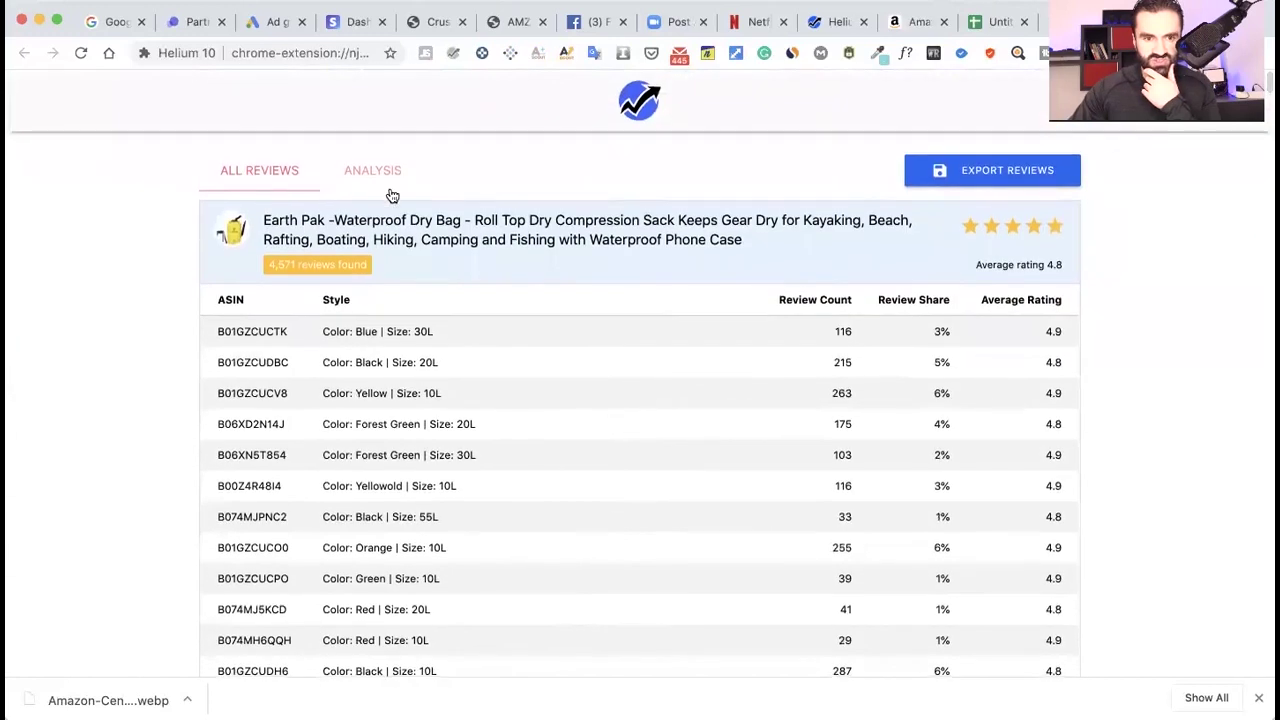
pyautogui.click(368, 176)
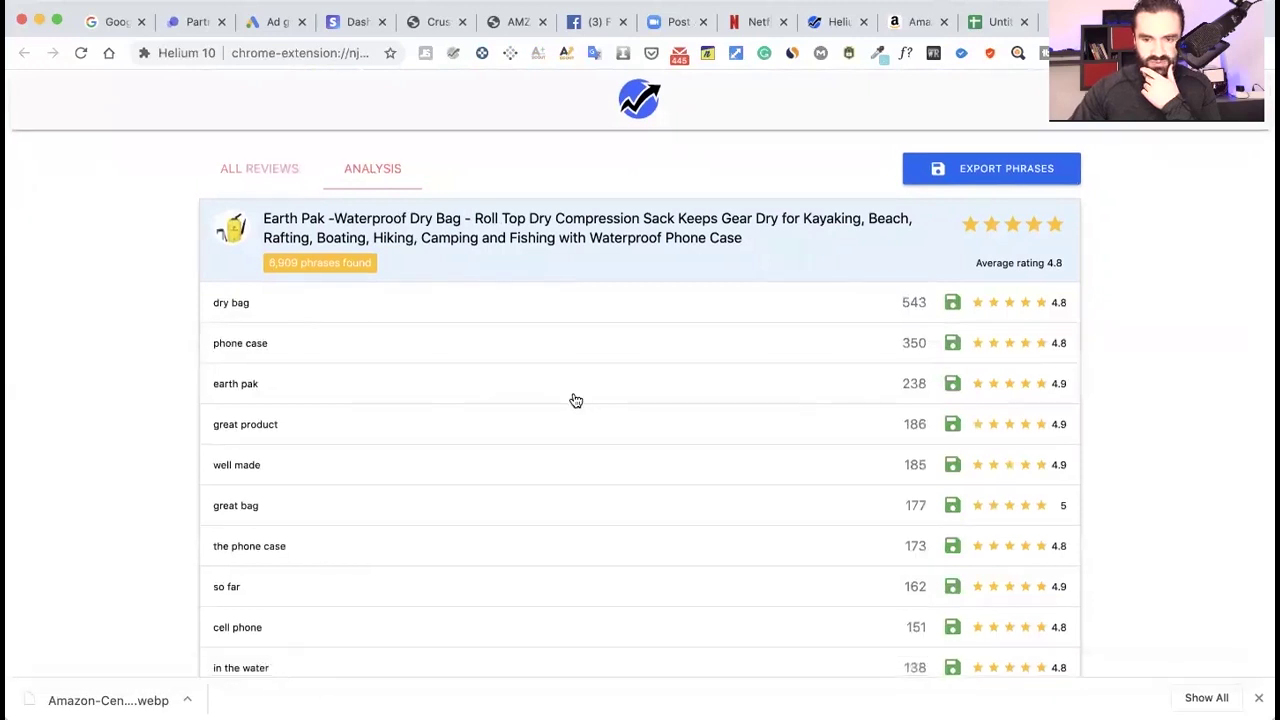
pyautogui.scroll(-3, 571, 400)
pyautogui.scroll(2, 586, 399)
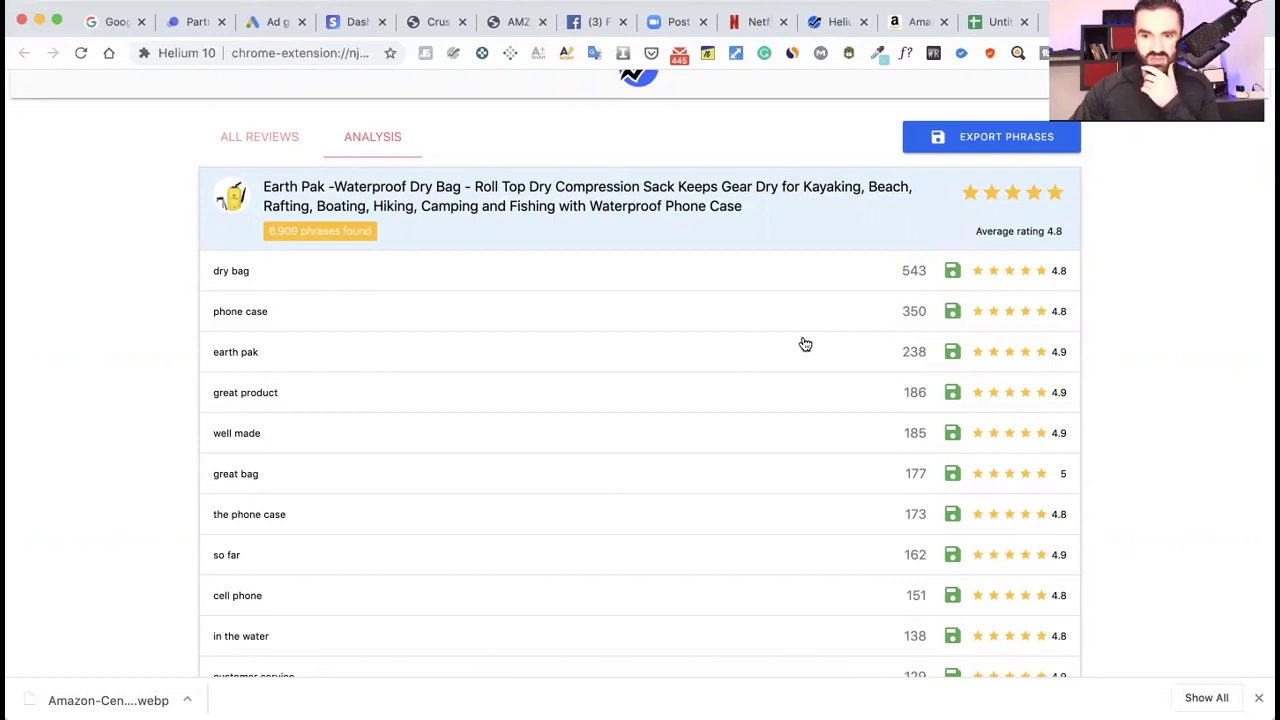
pyautogui.scroll(-1, 690, 368)
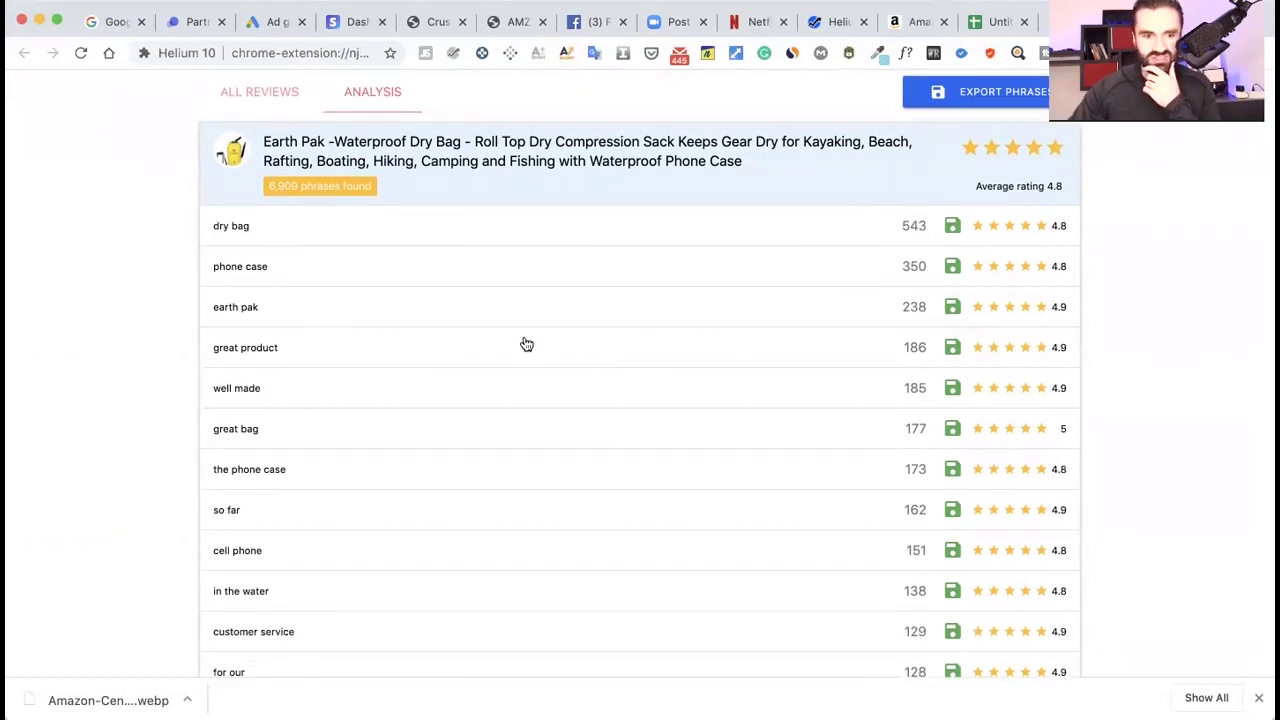
pyautogui.scroll(-1, 523, 346)
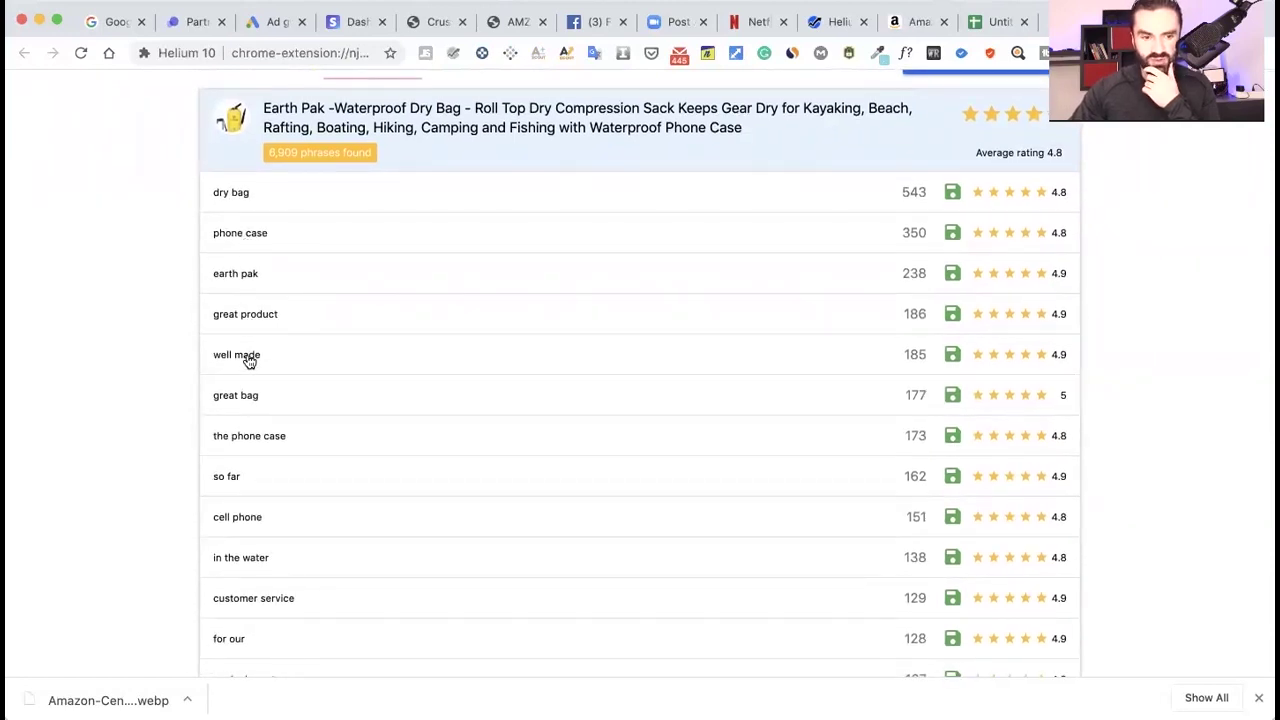
pyautogui.scroll(1, 266, 370)
pyautogui.scroll(-3, 383, 397)
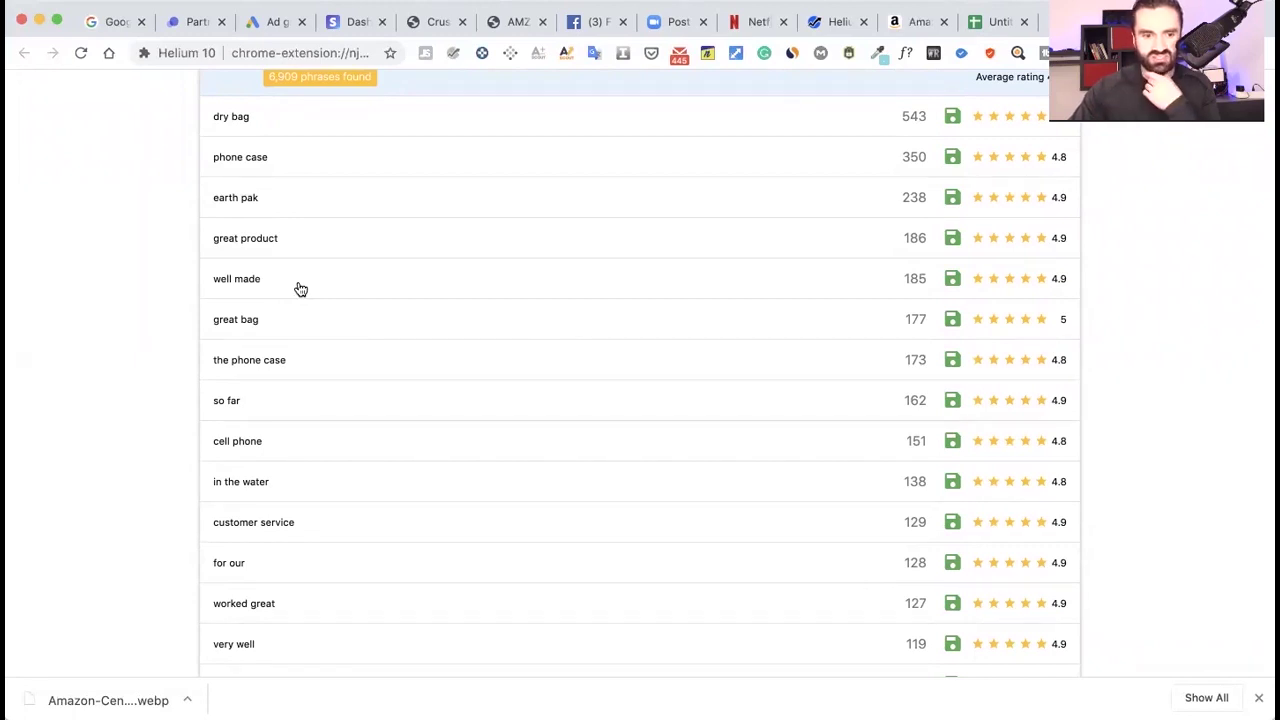
# Read further down the review phrases for benefit wording usable in bullet points, such as "kept everything dry", and return to the list's start.
pyautogui.scroll(-3, 298, 289)
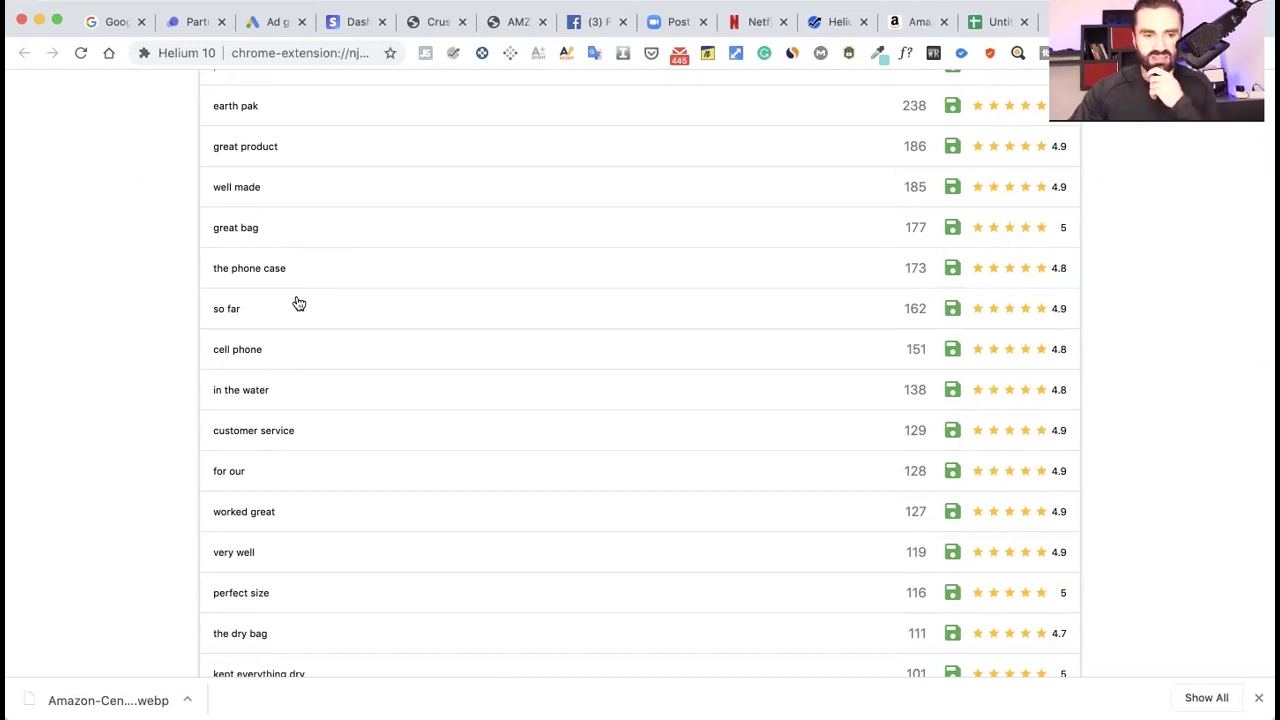
pyautogui.scroll(-2, 298, 303)
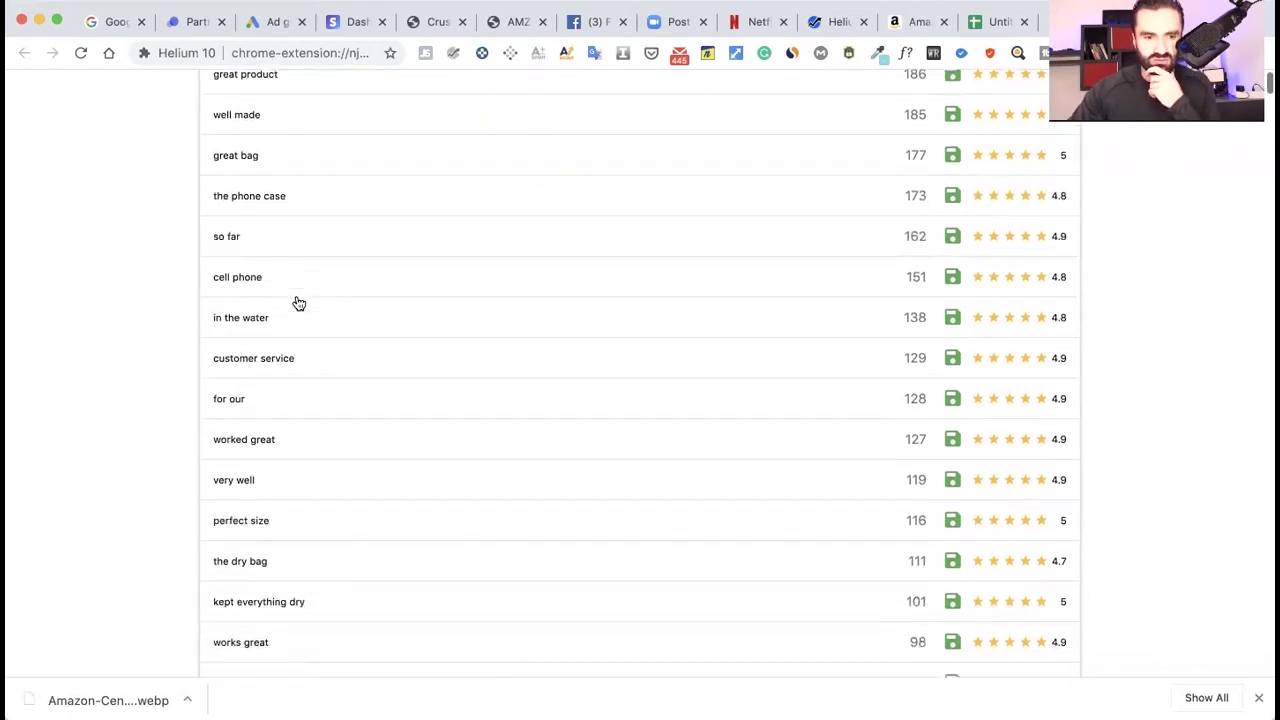
pyautogui.scroll(-5, 298, 303)
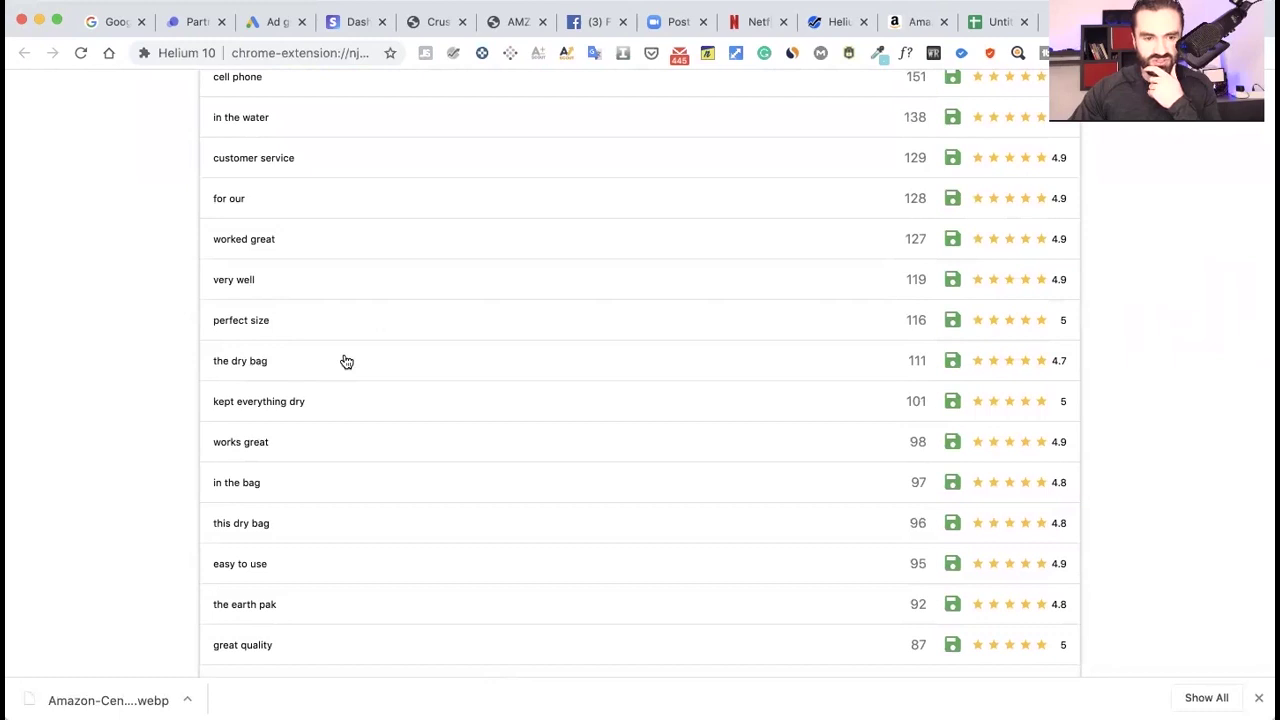
pyautogui.scroll(-2, 345, 360)
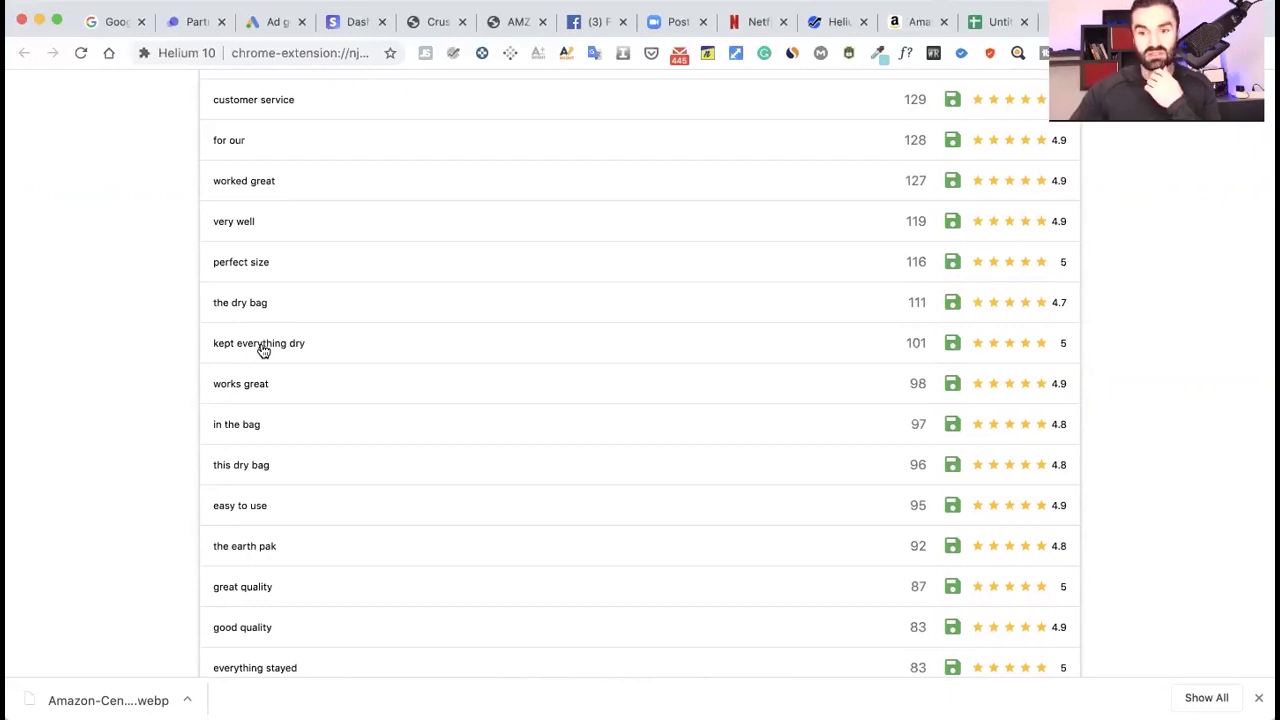
pyautogui.scroll(-5, 282, 350)
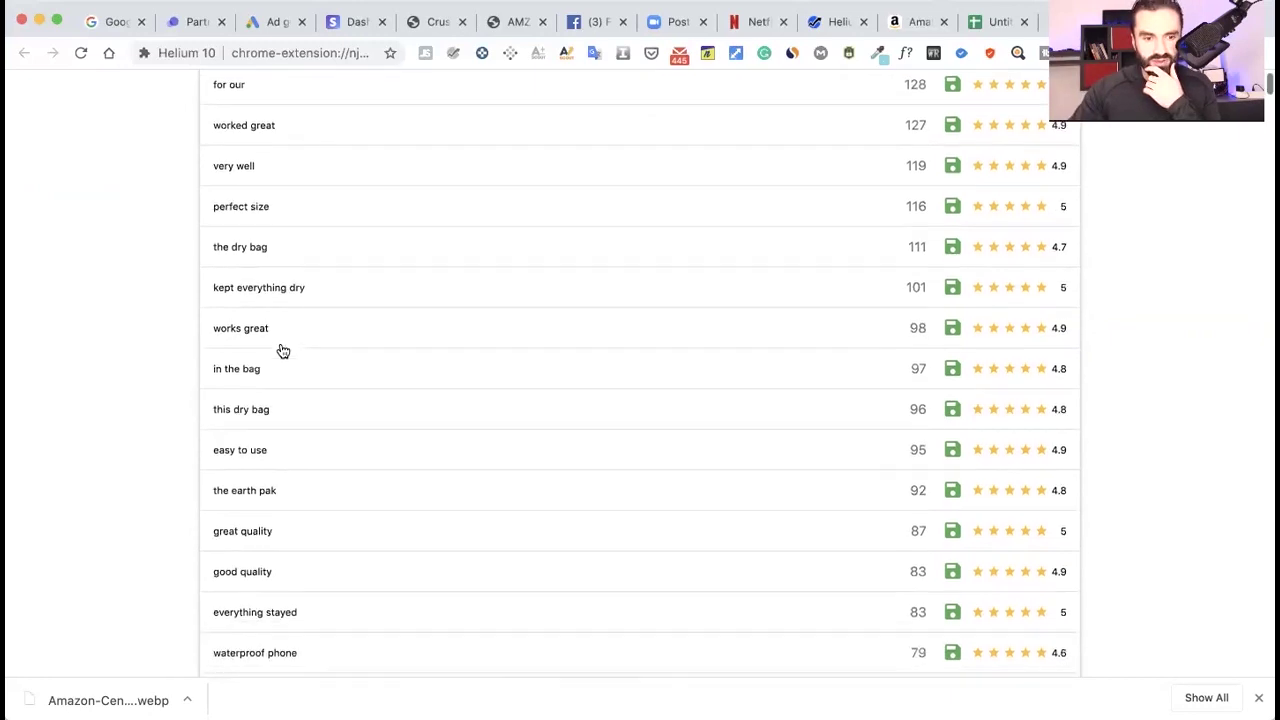
pyautogui.scroll(-2, 282, 350)
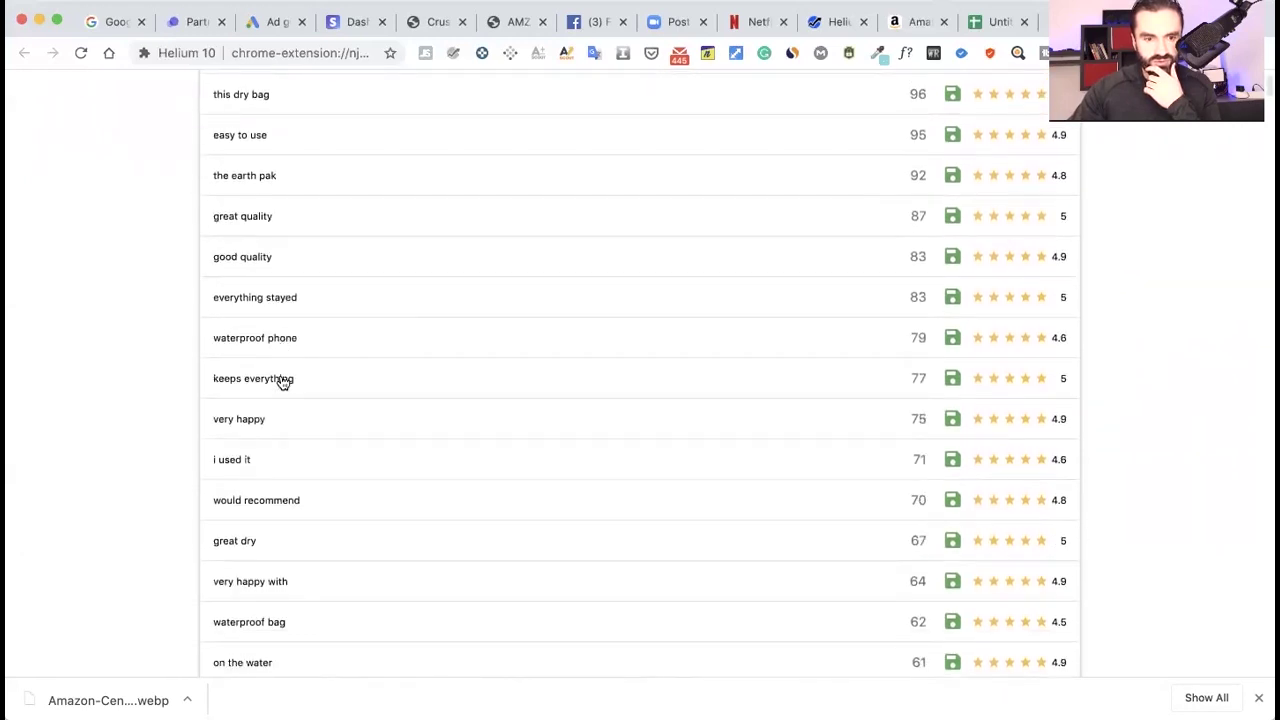
pyautogui.scroll(-2, 290, 382)
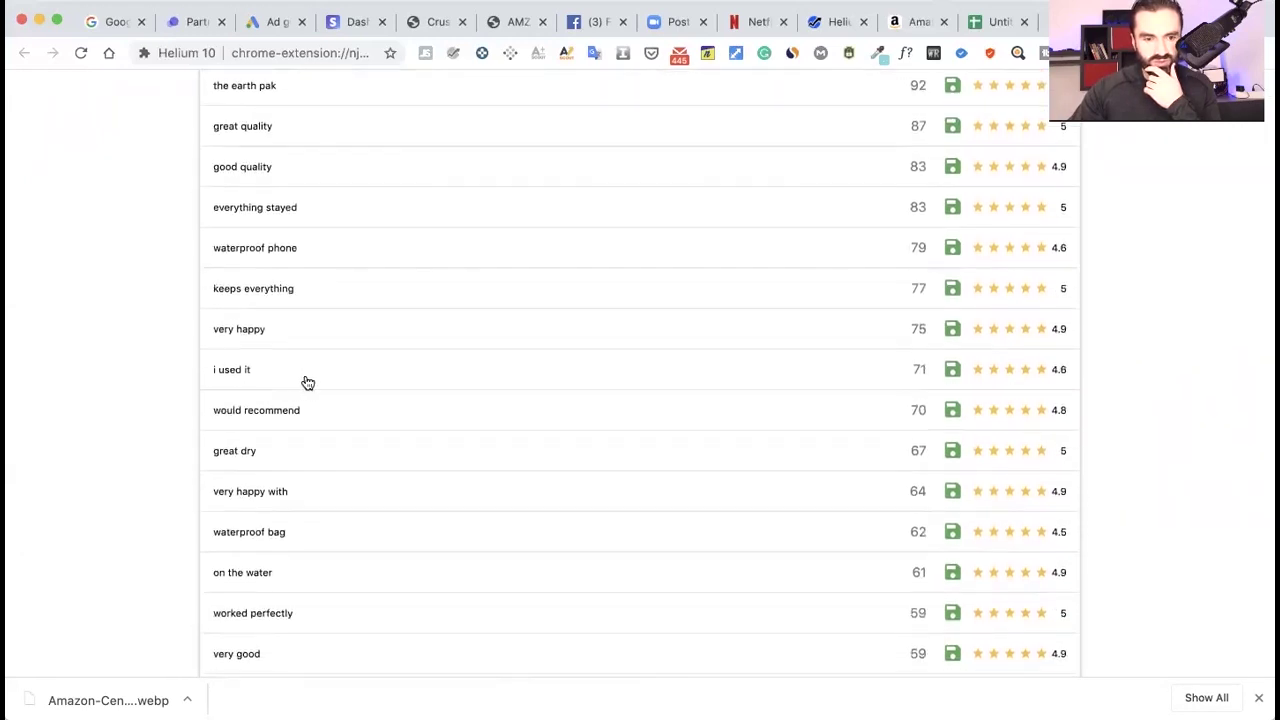
pyautogui.scroll(-2, 297, 384)
pyautogui.scroll(-6, 302, 382)
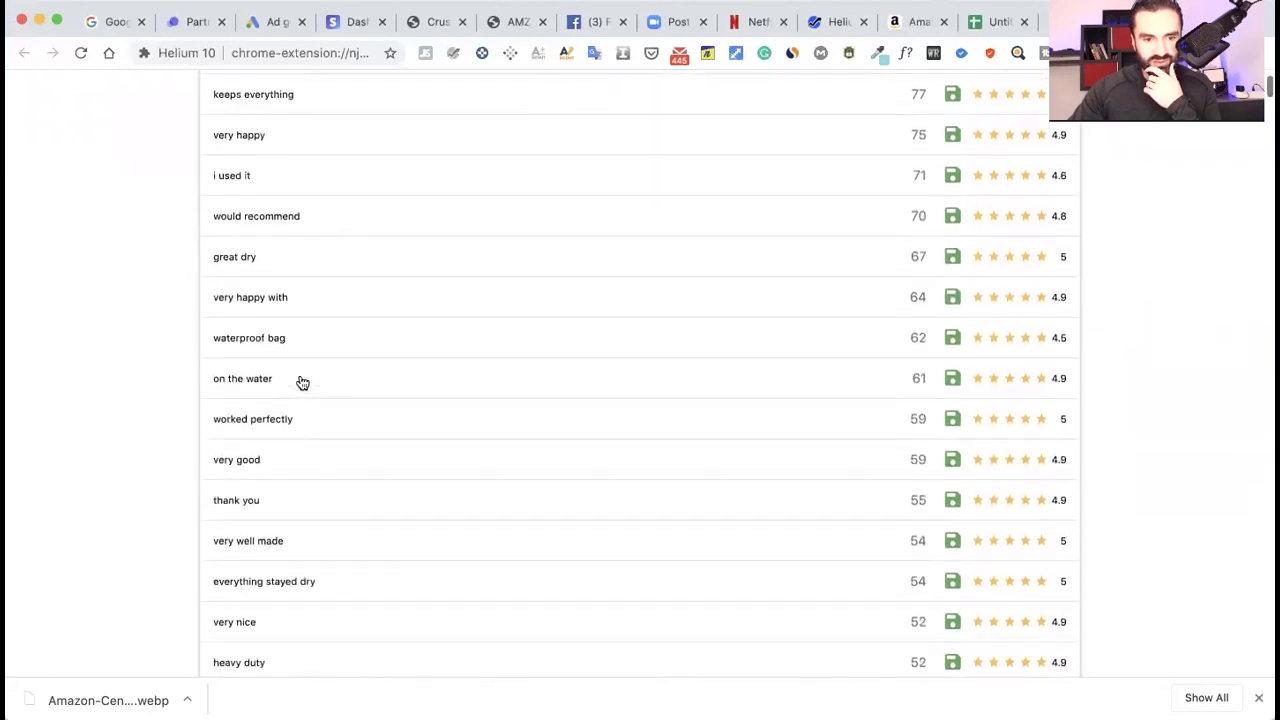
pyautogui.scroll(-2, 311, 381)
pyautogui.scroll(-3, 314, 381)
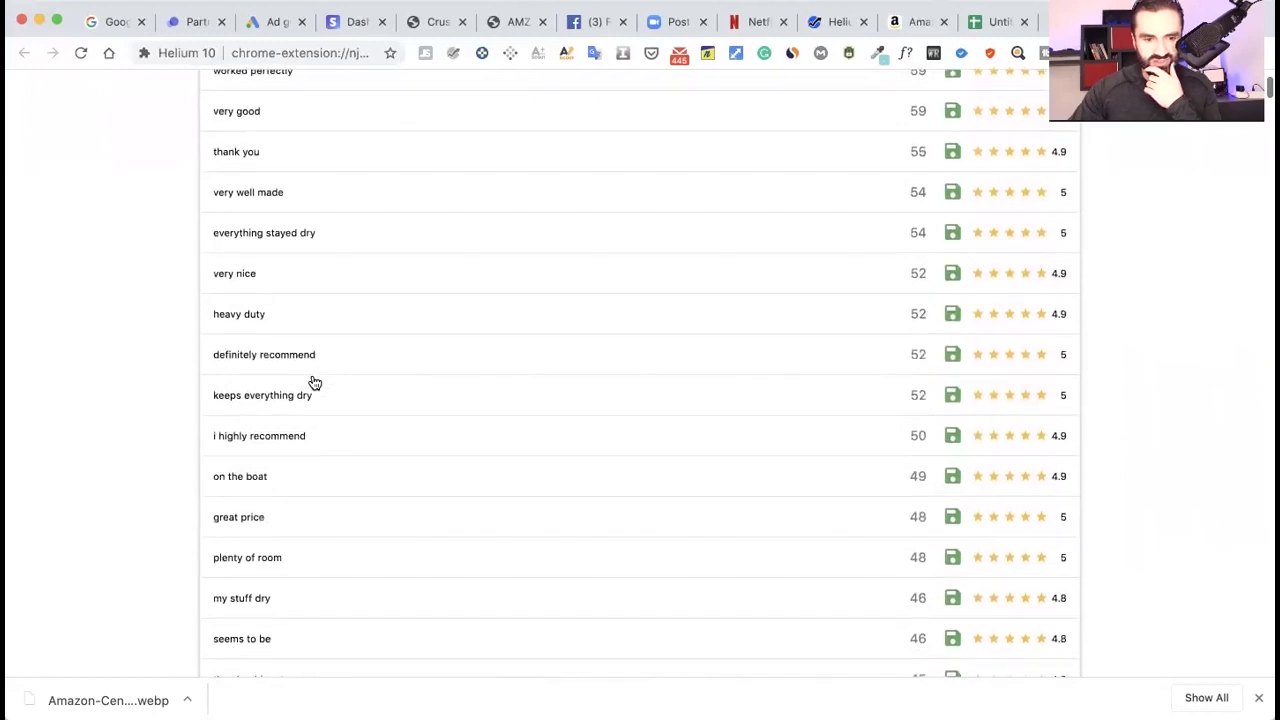
pyautogui.scroll(15, 314, 382)
pyautogui.scroll(10, 312, 381)
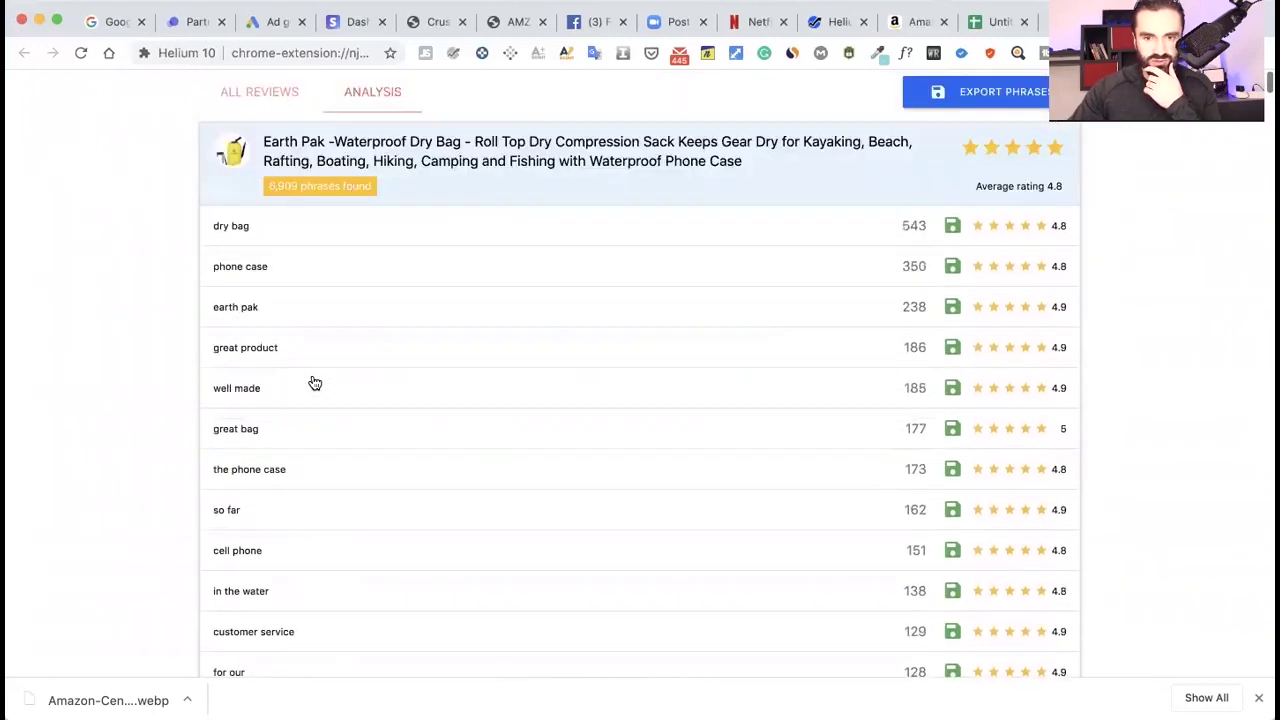
# Switch to the Earth Pak listing on Amazon and highlight the text of all five bullet points.
pyautogui.click(912, 21)
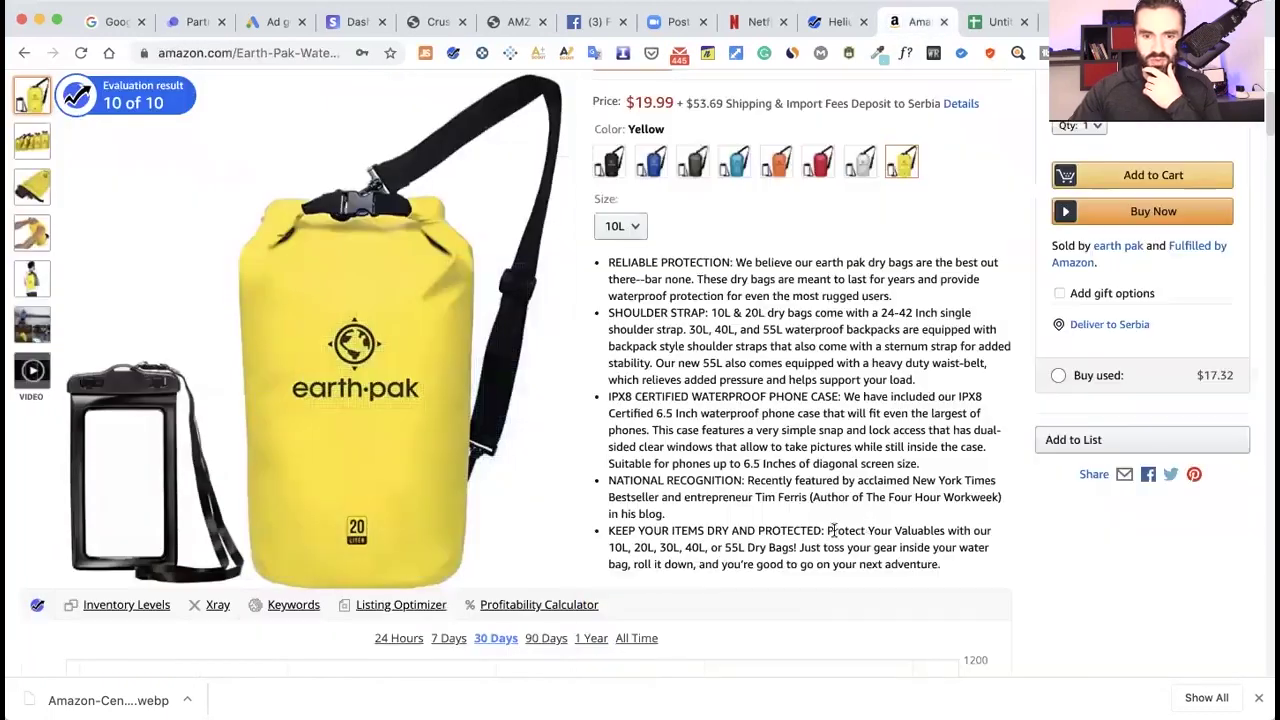
pyautogui.moveTo(606, 262); pyautogui.dragTo(991, 565)
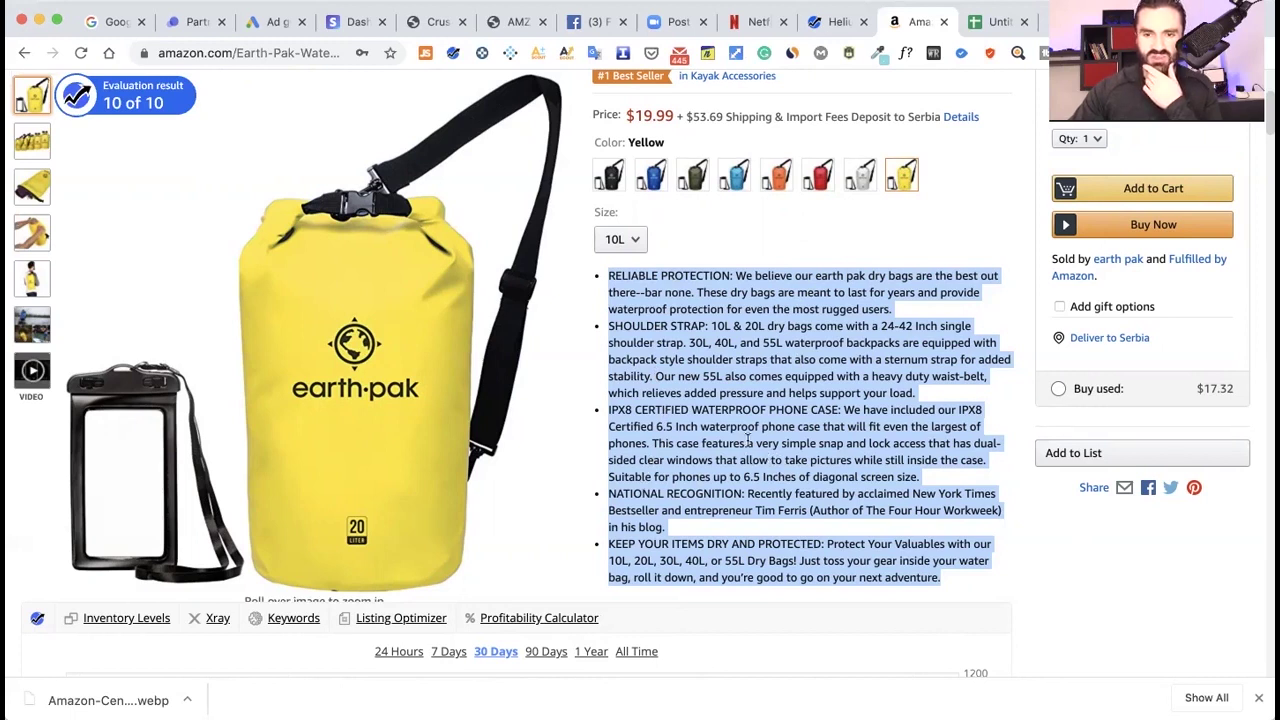
# Switch to the listing spreadsheet and review the template rows, keyword credits and ranked keyword phrases on the Master Lista sheet.
pyautogui.click(975, 24)
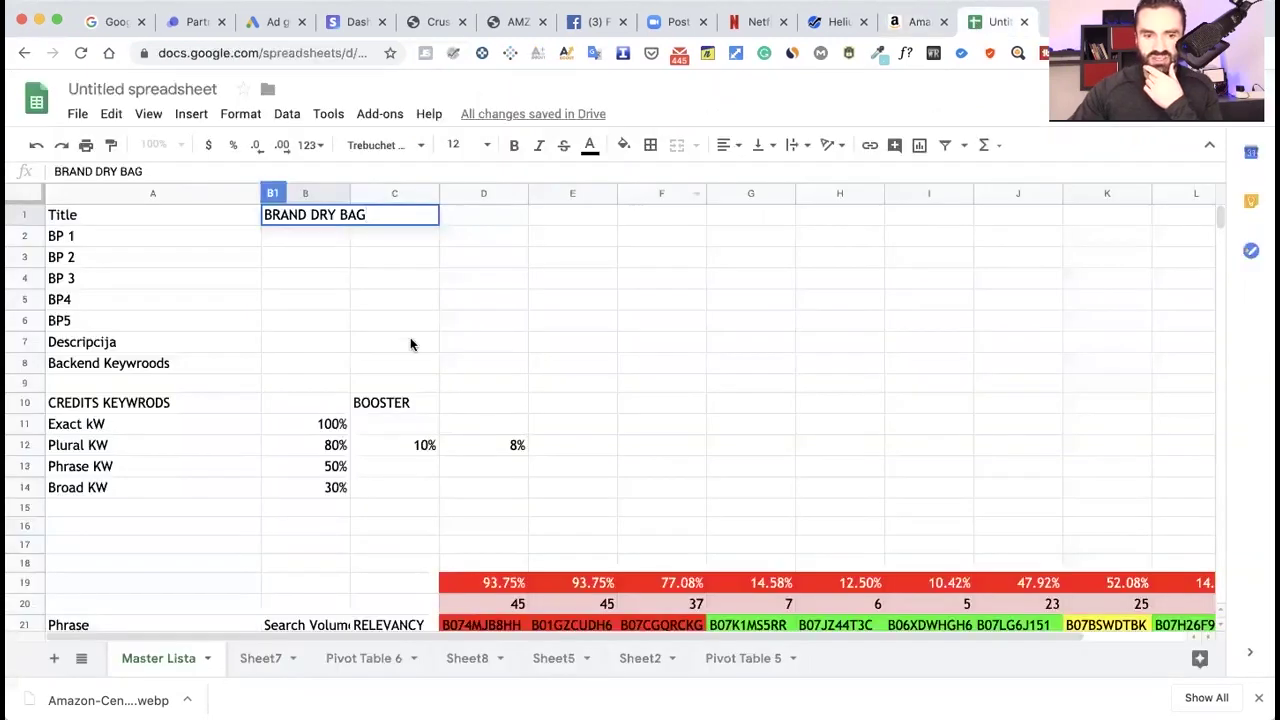
pyautogui.scroll(-3, 228, 366)
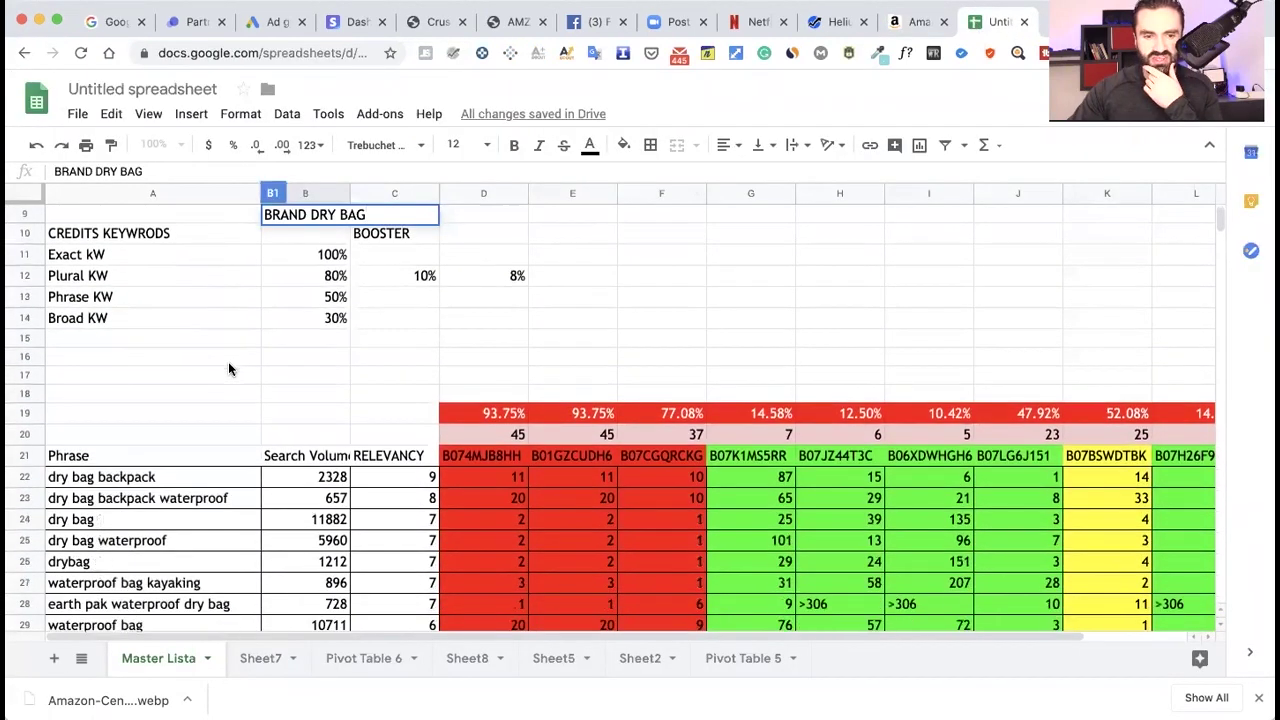
pyautogui.scroll(-1, 228, 369)
pyautogui.scroll(2, 200, 420)
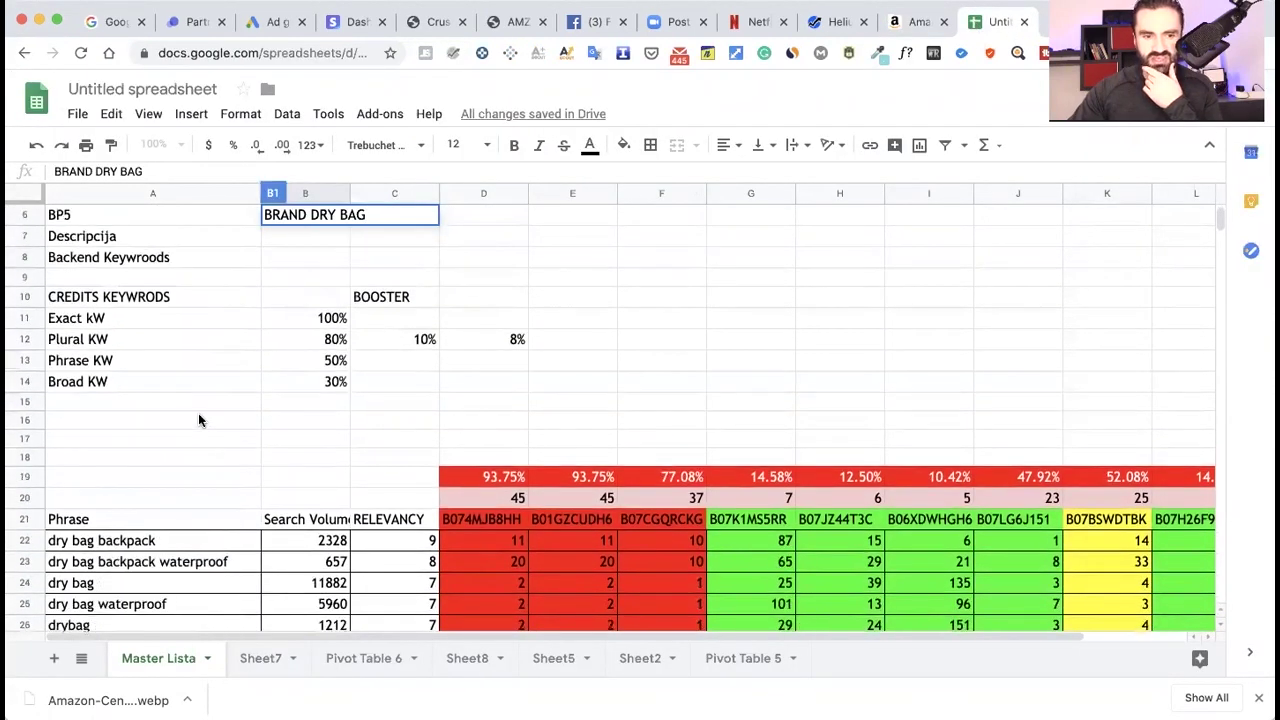
pyautogui.scroll(3, 198, 420)
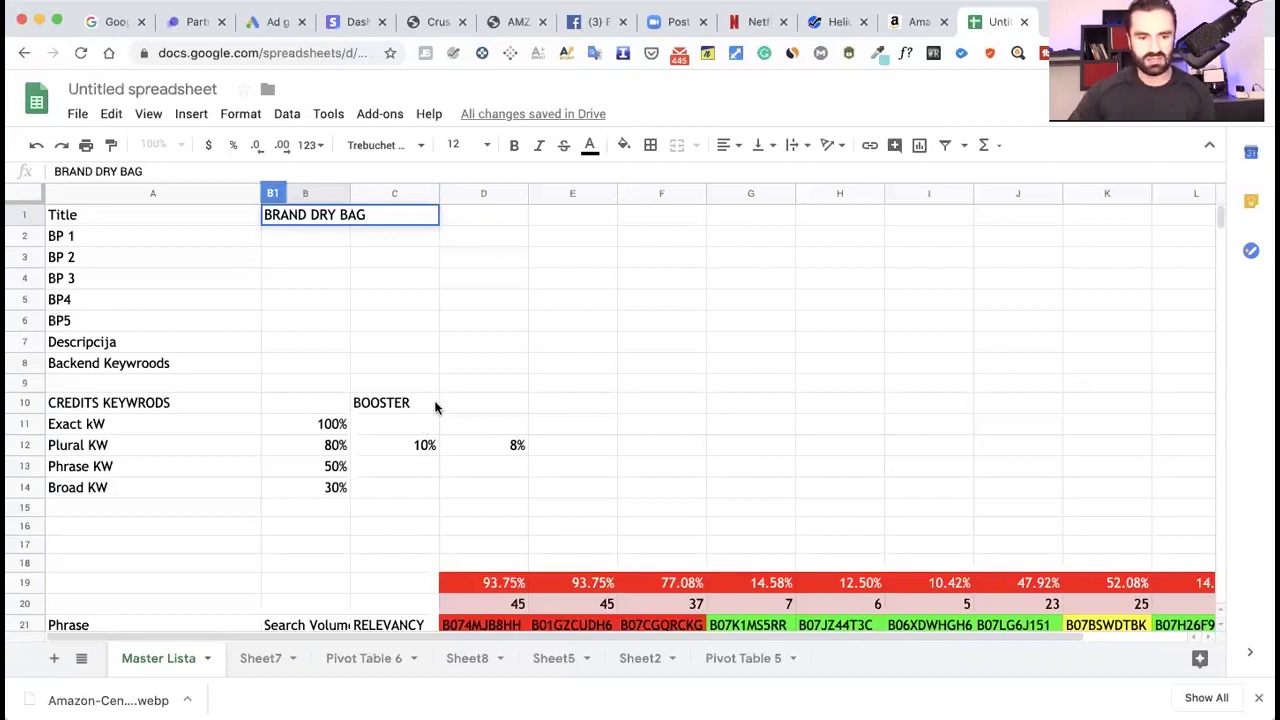
pyautogui.click(364, 344)
pyautogui.scroll(-4, 364, 342)
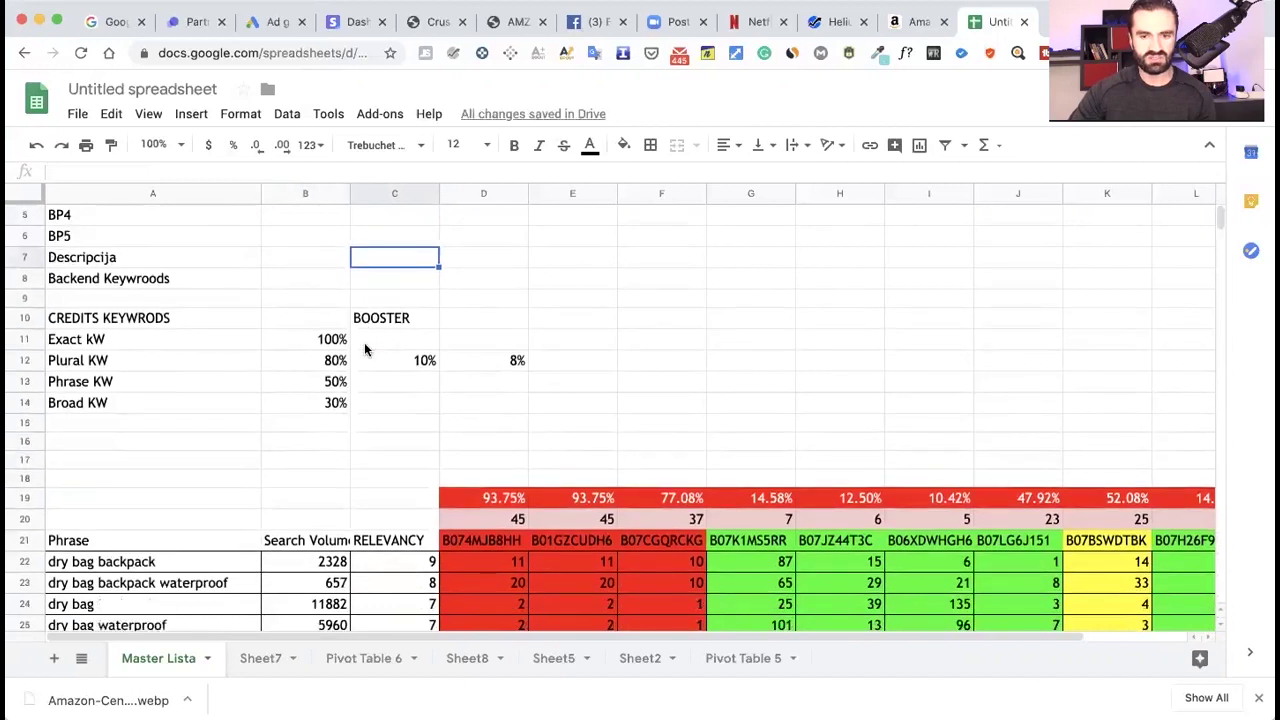
pyautogui.scroll(-1, 371, 358)
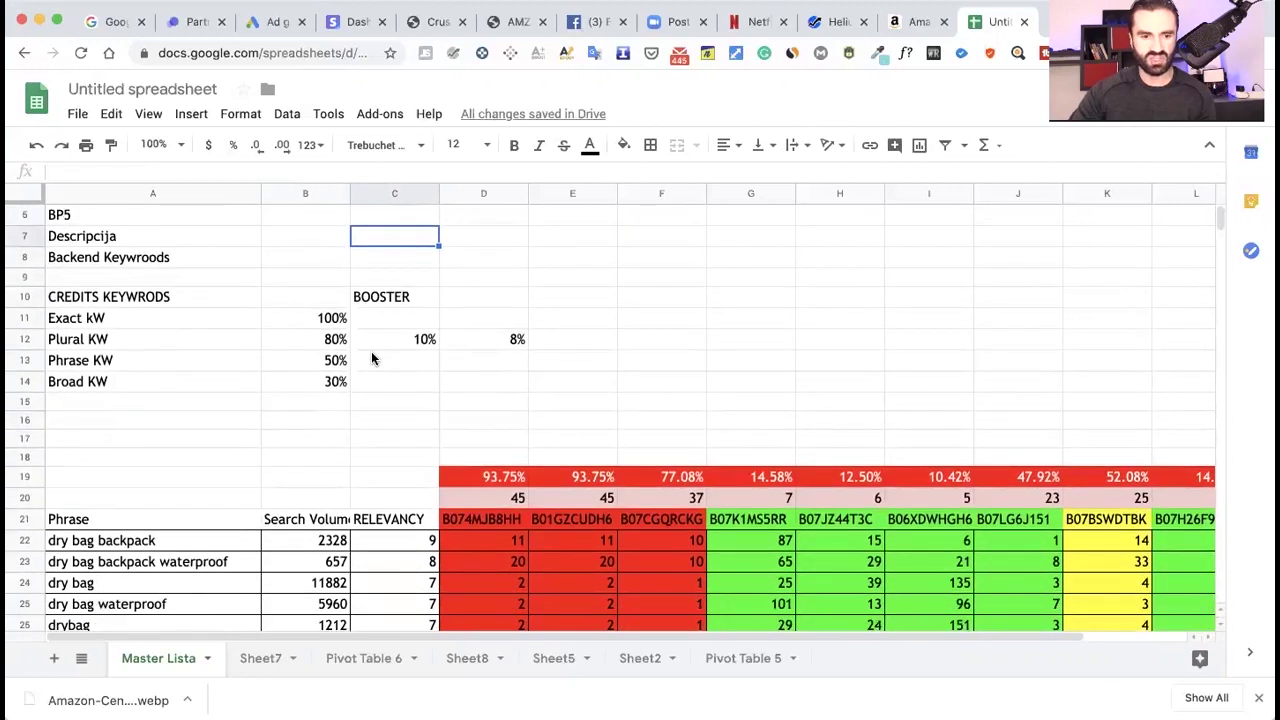
pyautogui.scroll(3, 371, 358)
pyautogui.scroll(1, 371, 358)
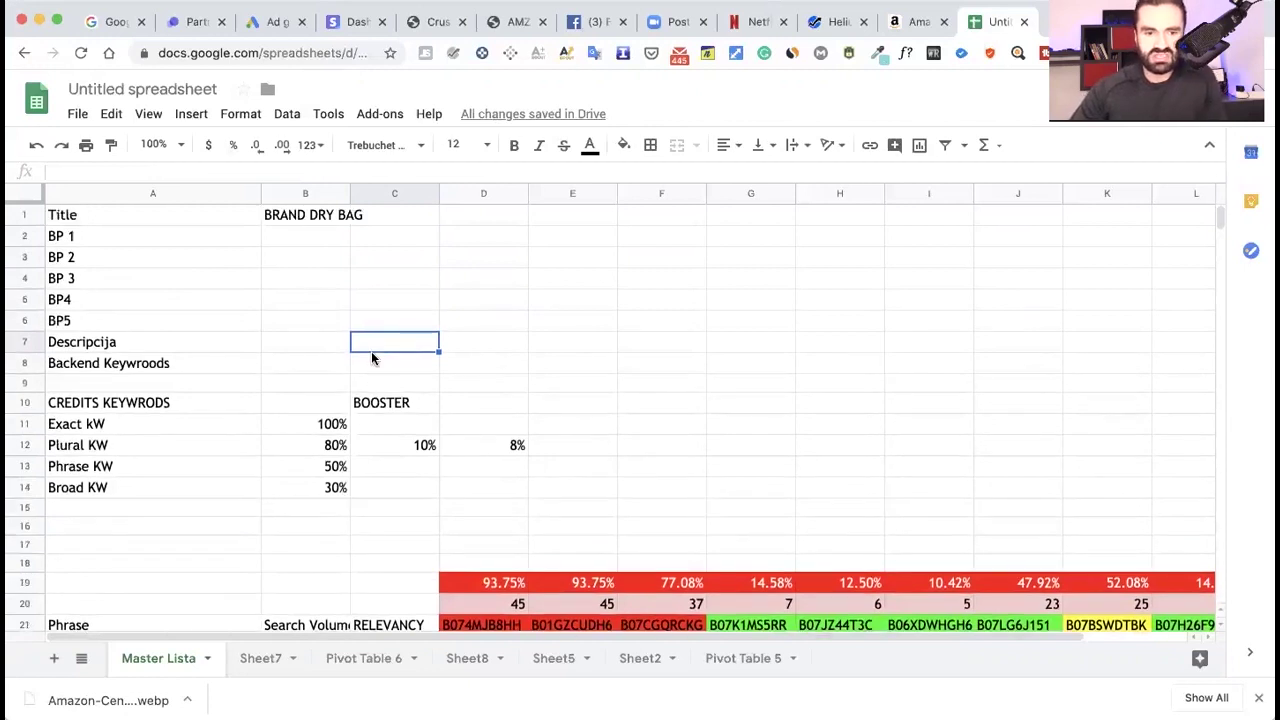
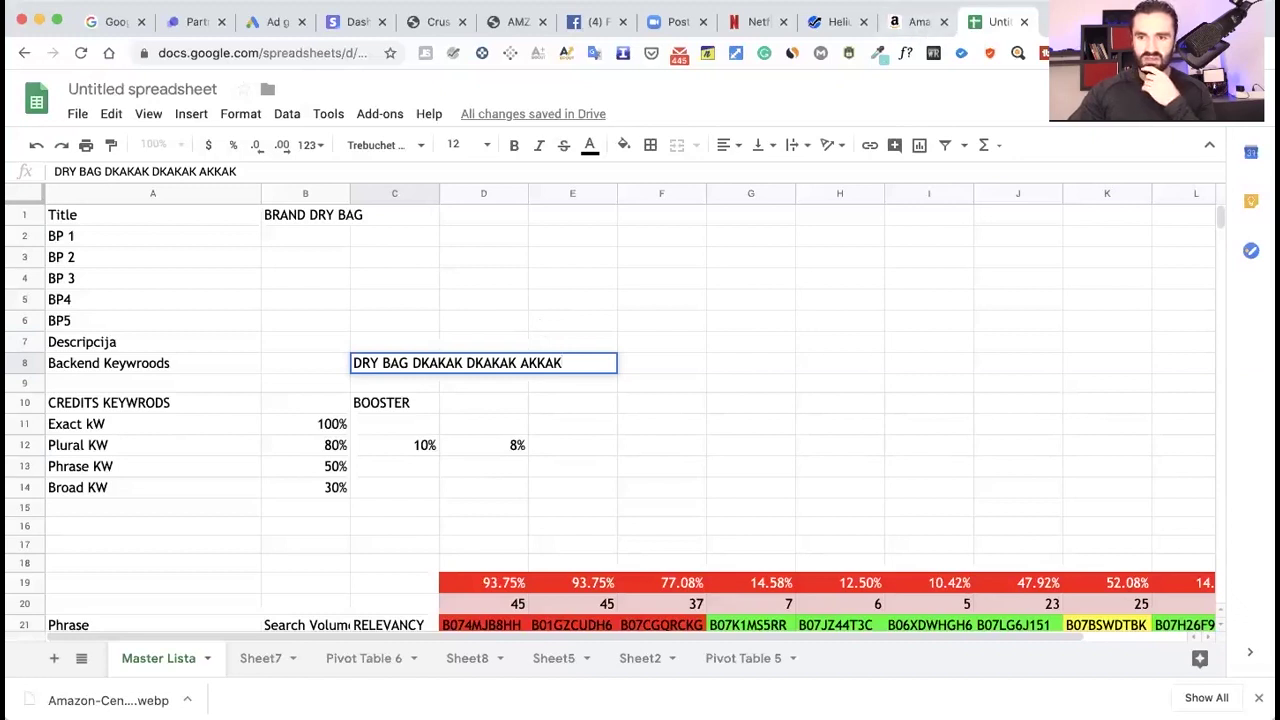
# Search the web for Google Translate in a new browser tab and open the translate.google.com result.
pyautogui.press('super+t')
pyautogui.write('G')
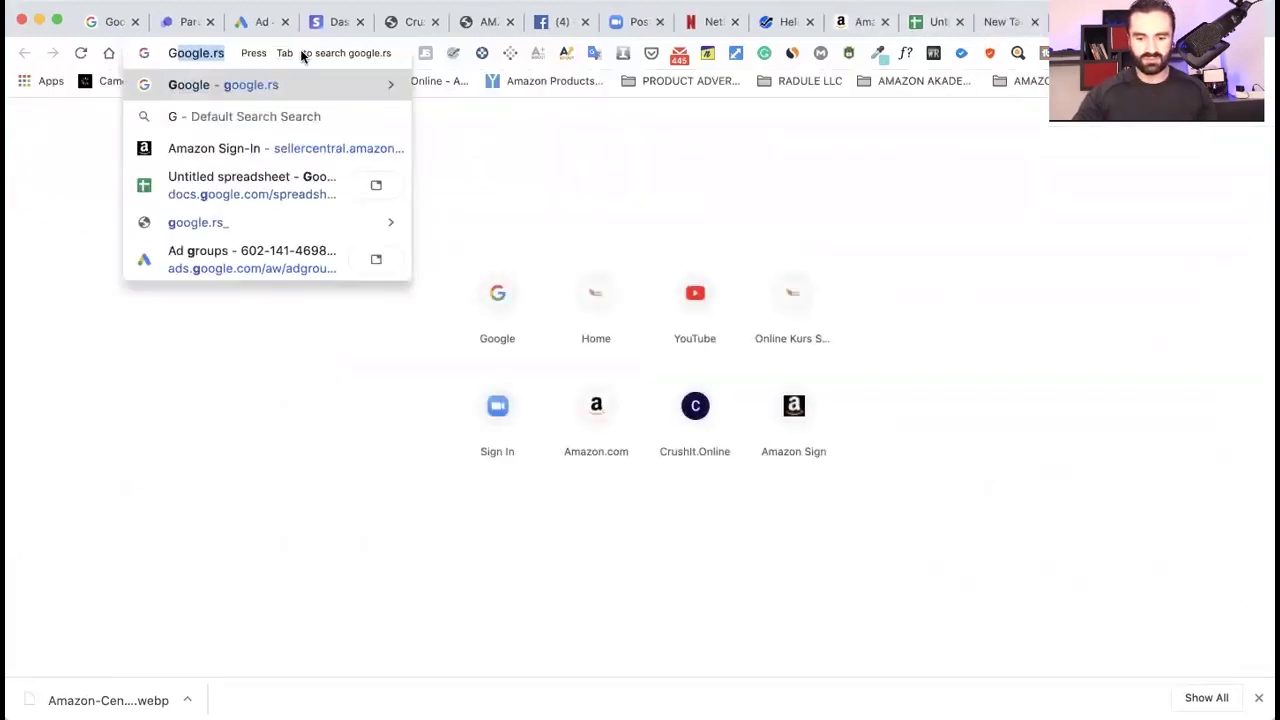
pyautogui.write('OOGLE TRANS')
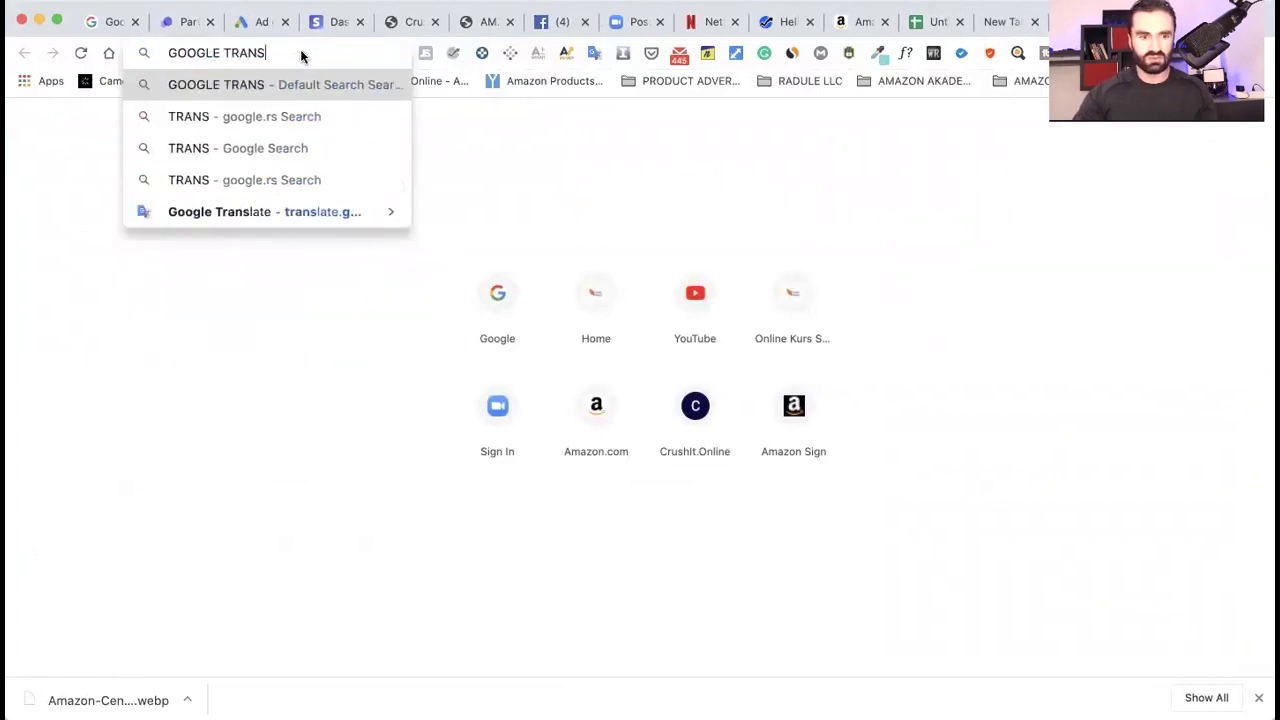
pyautogui.write('lla')
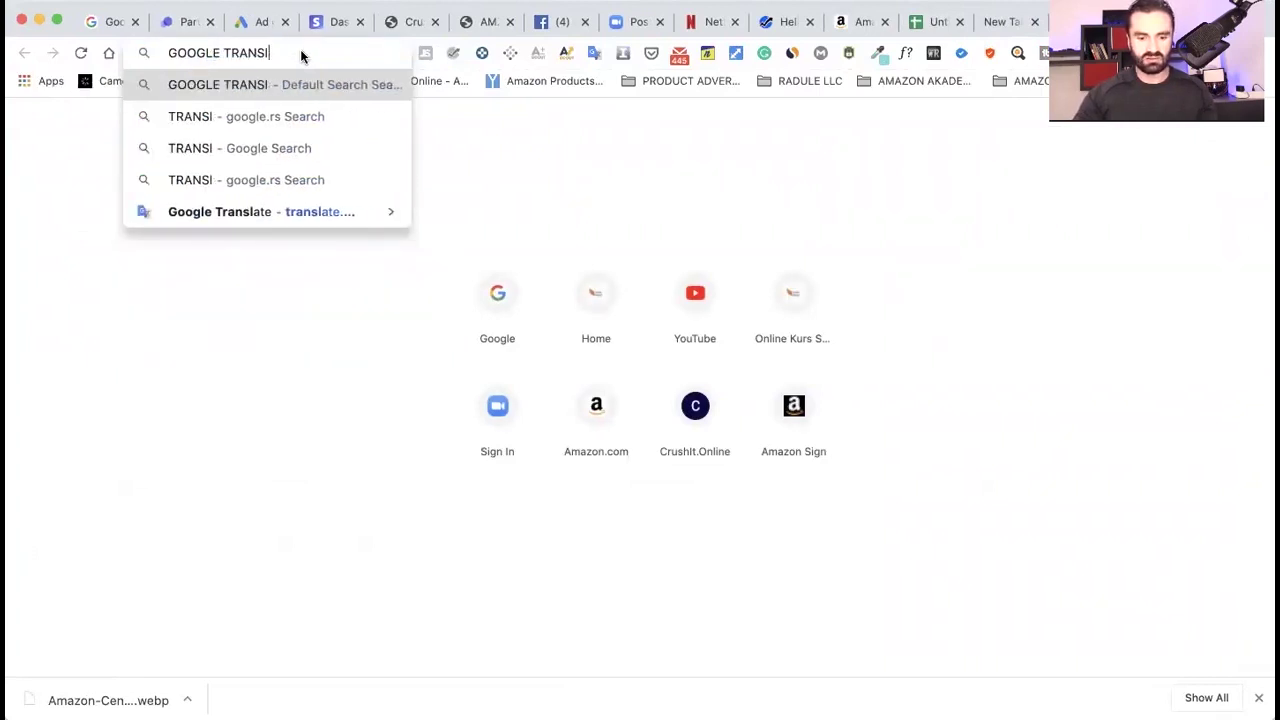
pyautogui.press('Return')
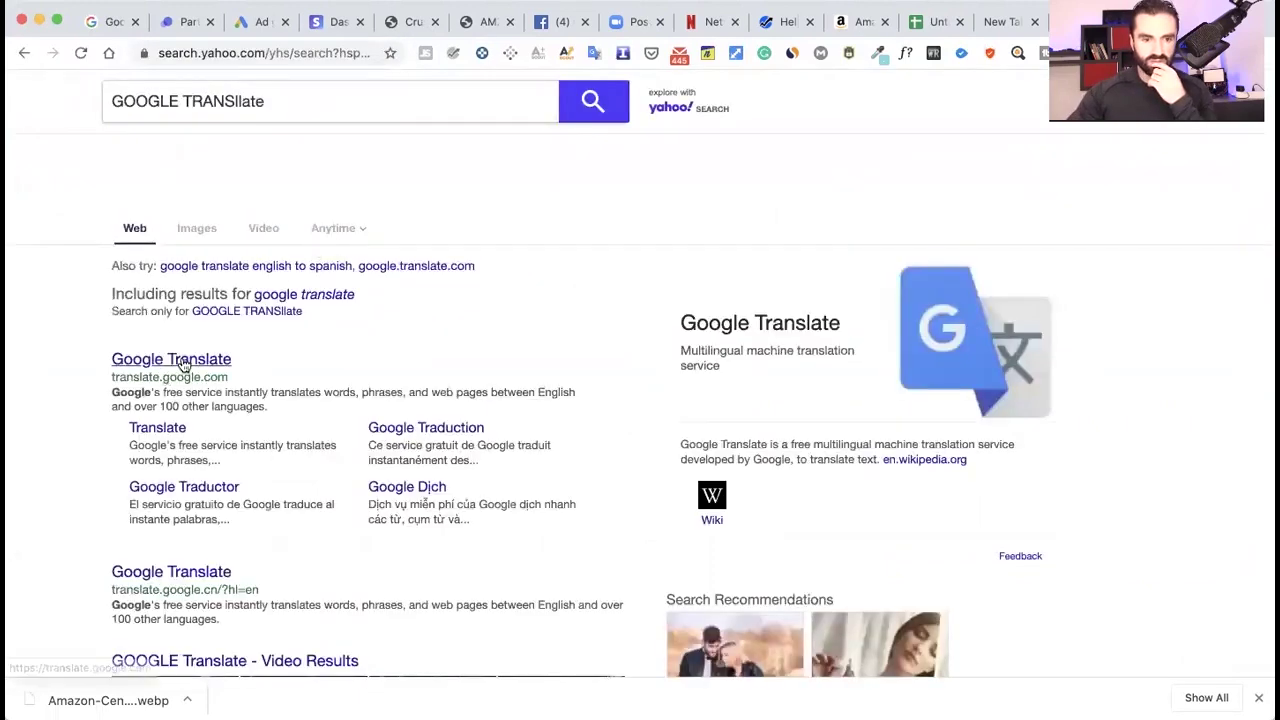
pyautogui.click(180, 360)
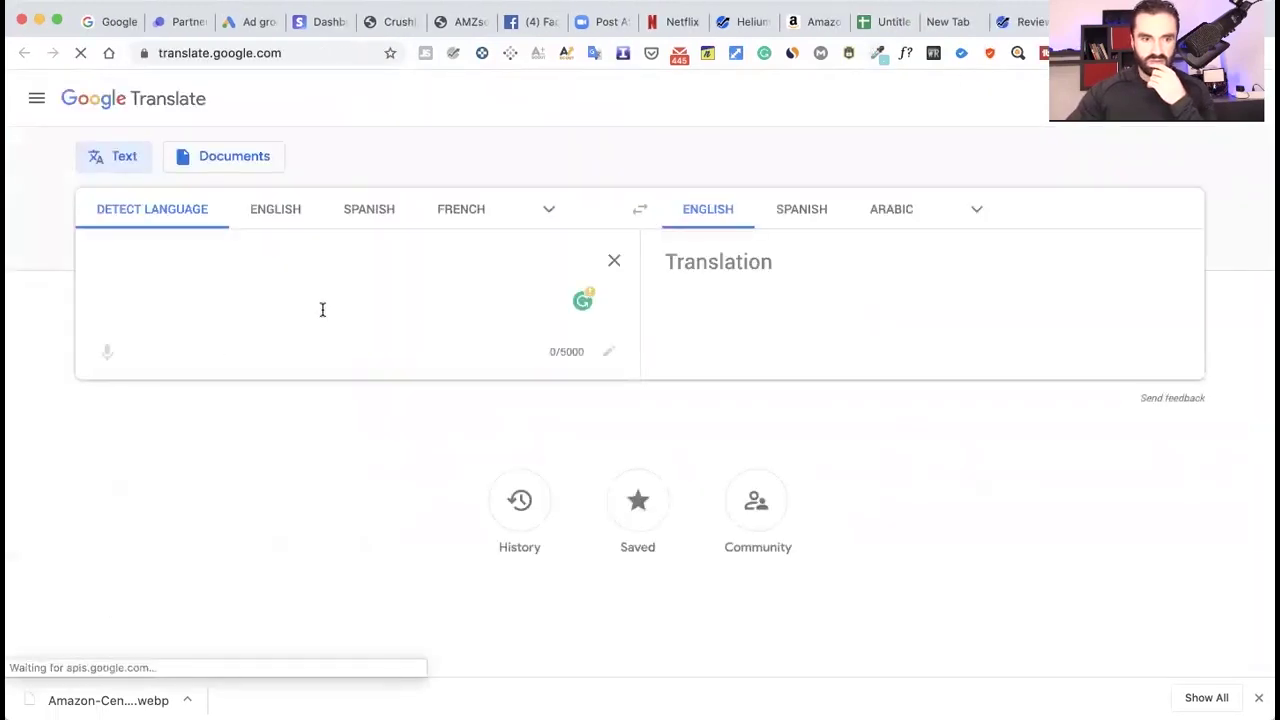
# Translate "dry bag" from English to Spanish and copy the translation.
pyautogui.write('dry bag')
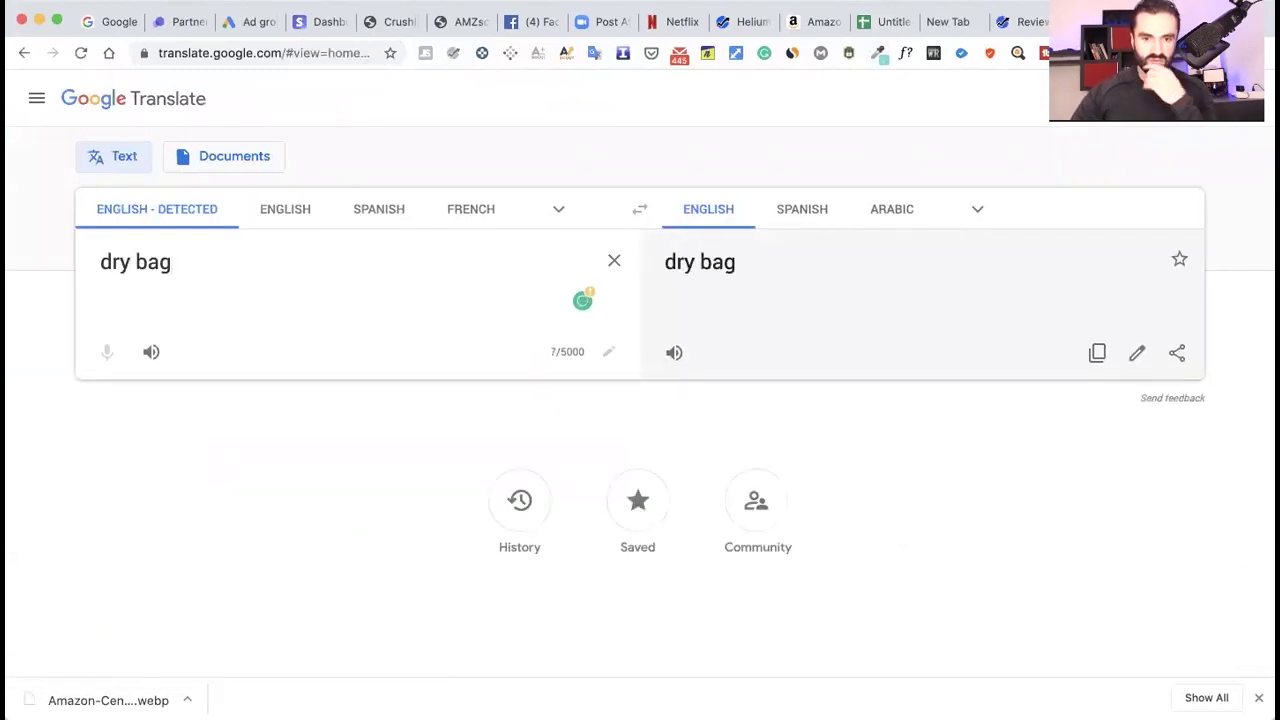
pyautogui.click(802, 211)
pyautogui.tripleClick(718, 263)
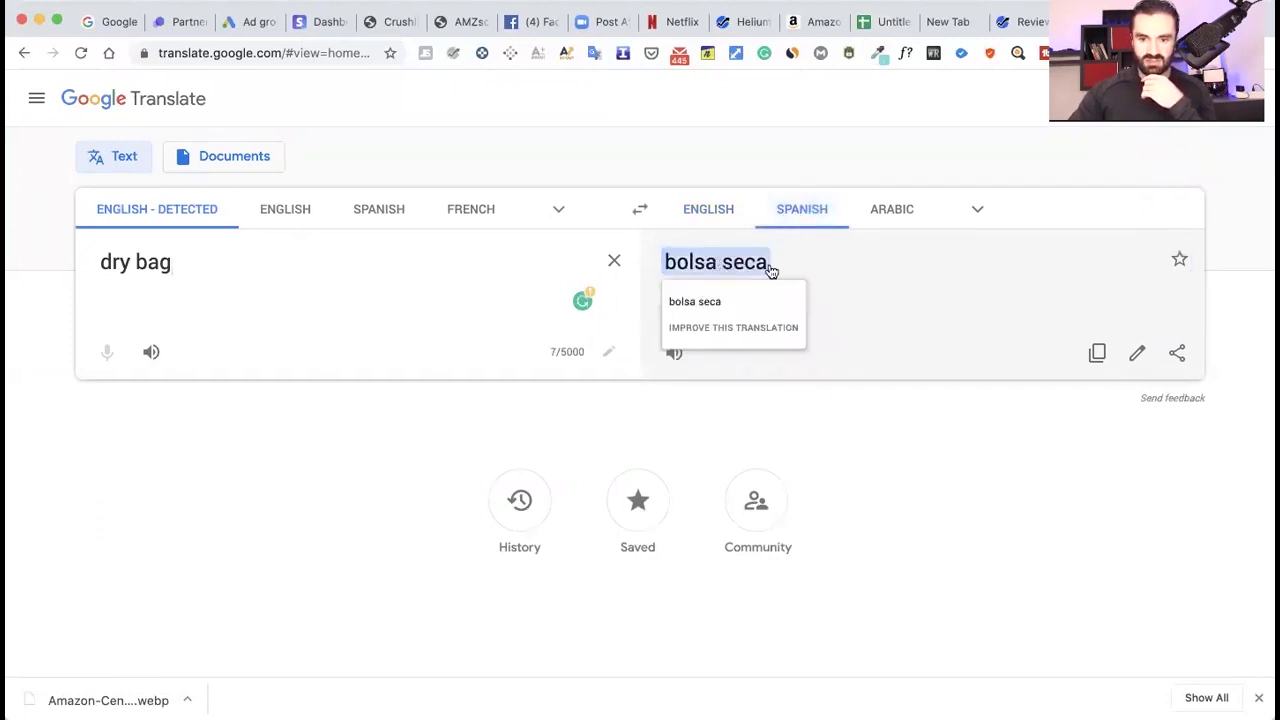
pyautogui.click(1097, 354)
# Switch to the Amazon listing, return to the Amazon home page and search for the copied Spanish phrase "bolsa seca".
pyautogui.click(837, 22)
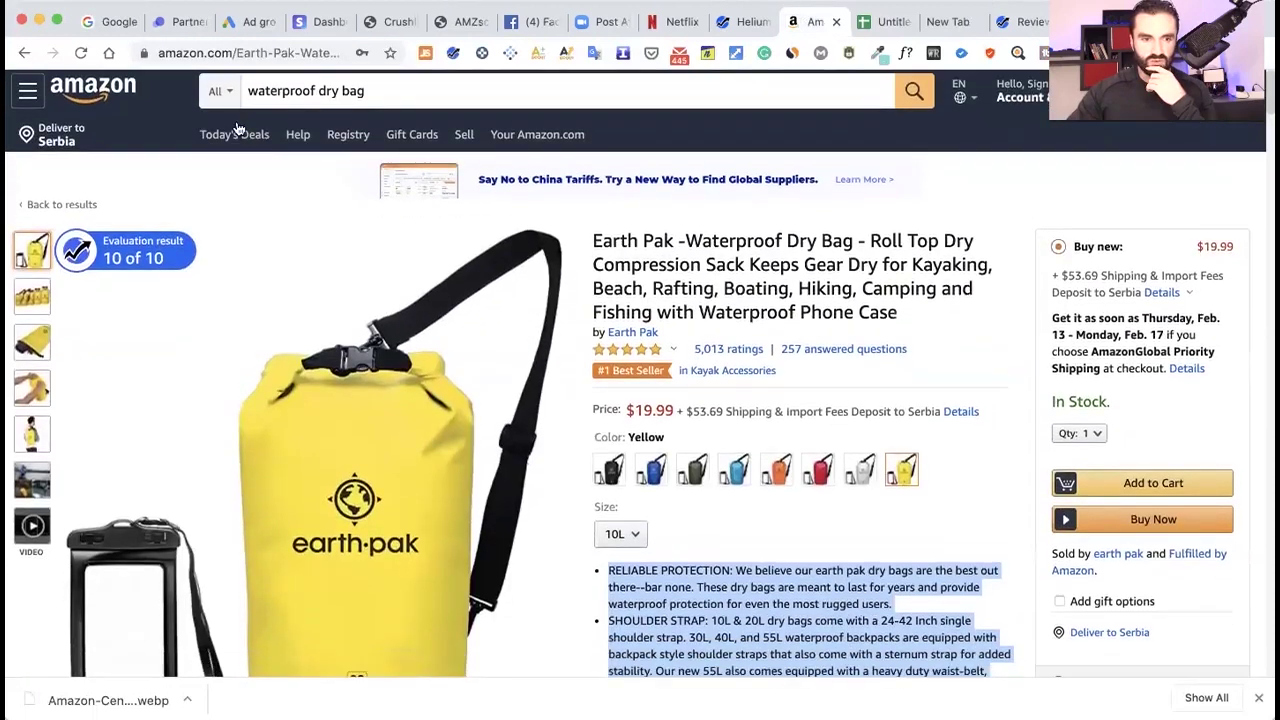
pyautogui.doubleClick(270, 90)
pyautogui.click(100, 90)
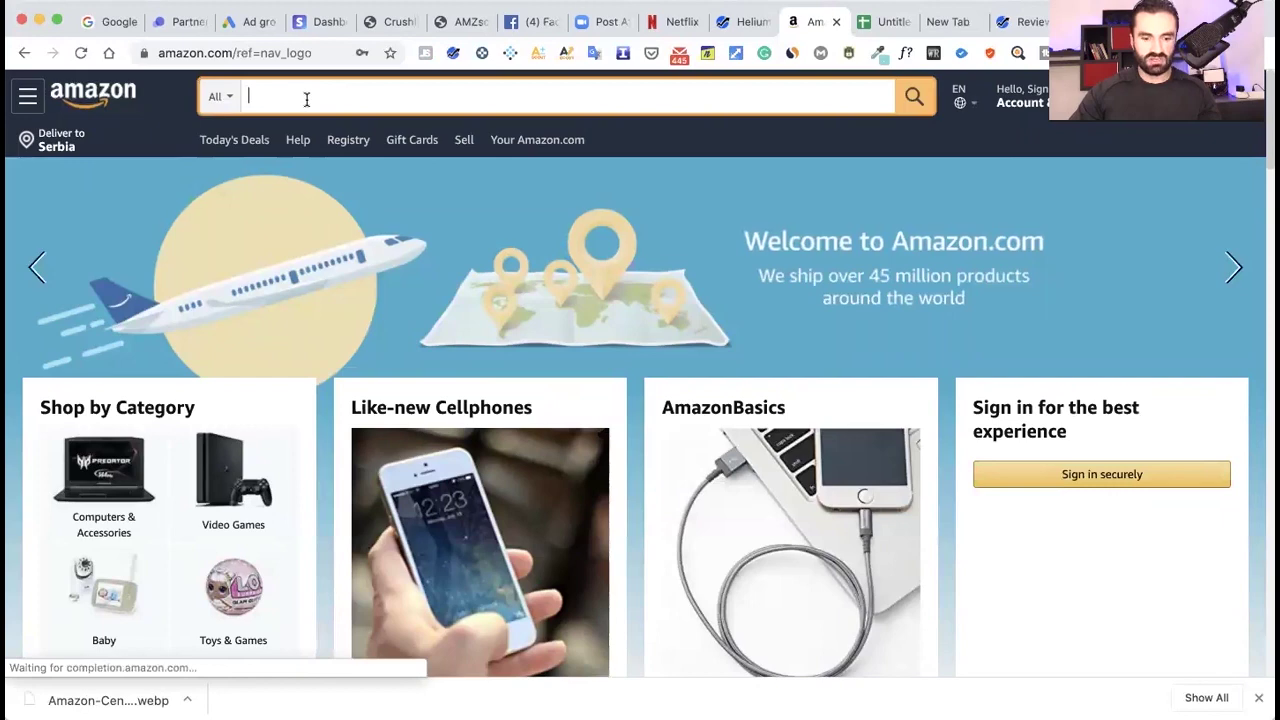
pyautogui.press('Down')
pyautogui.press('Return')
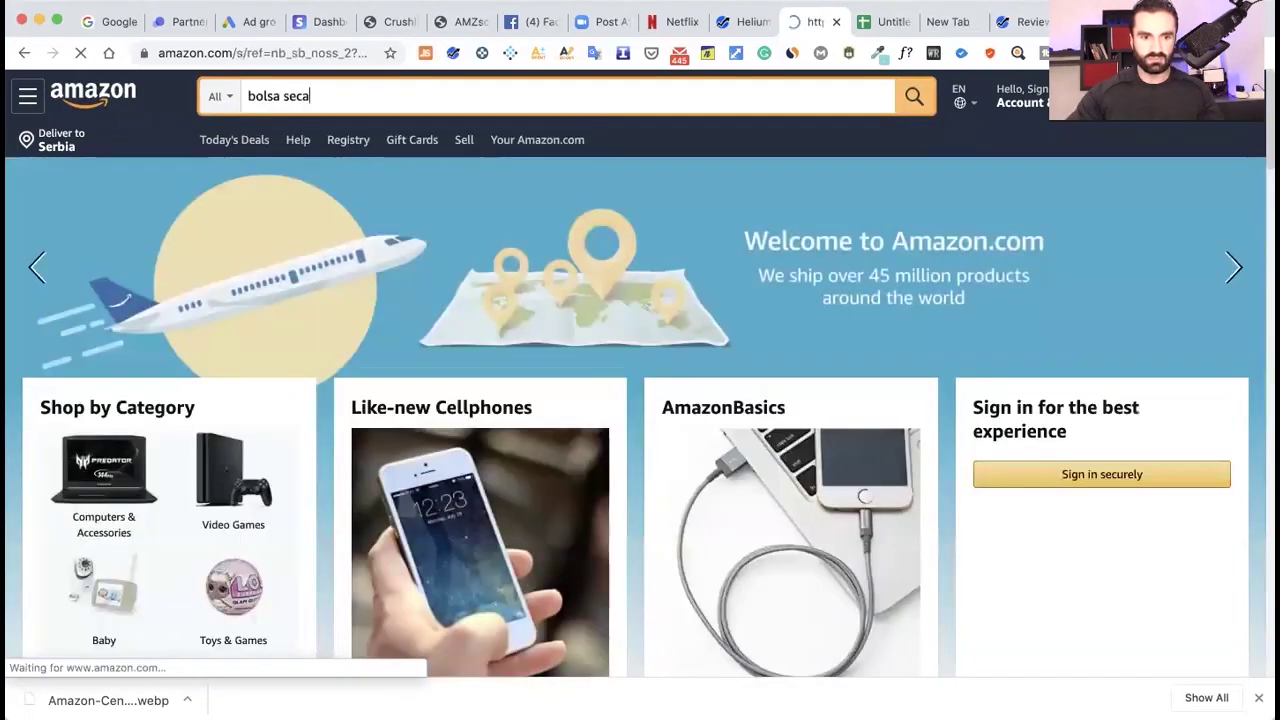
# Examine the "bolsa seca" search results for dry bag listings and for how relevant the products further down are.
pyautogui.scroll(-3, 514, 255)
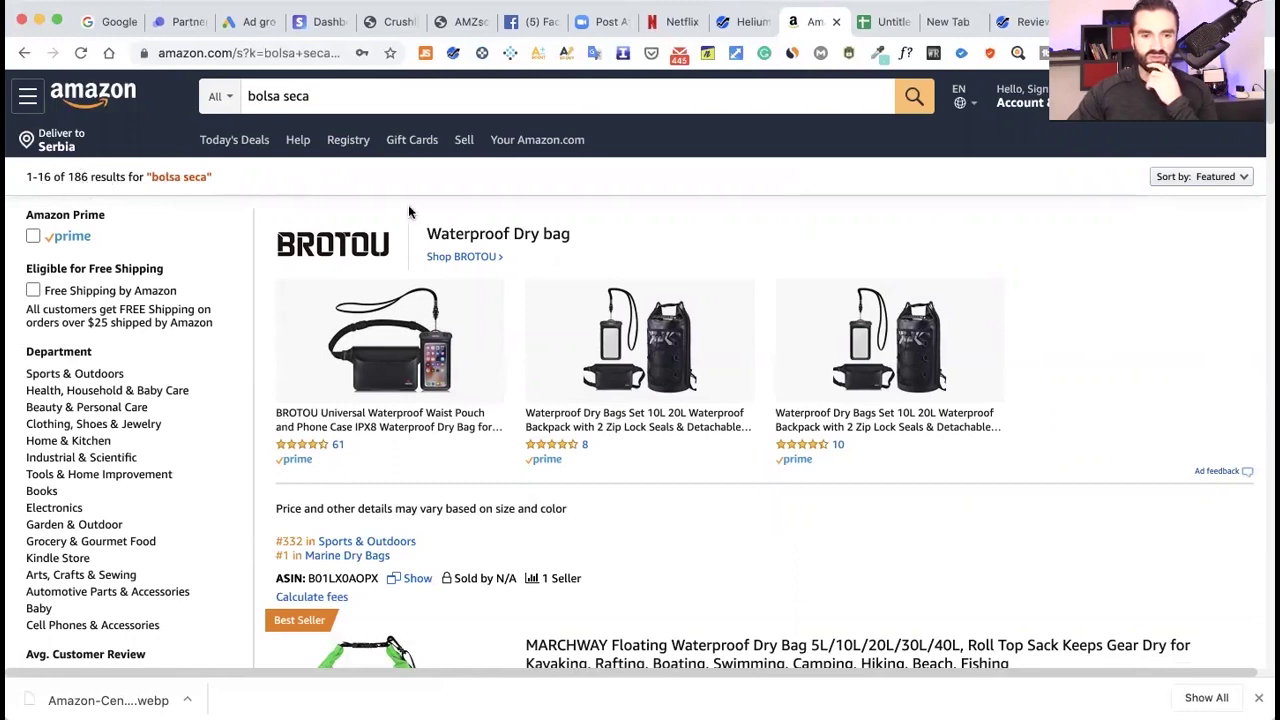
pyautogui.scroll(-5, 440, 231)
pyautogui.scroll(-3, 443, 231)
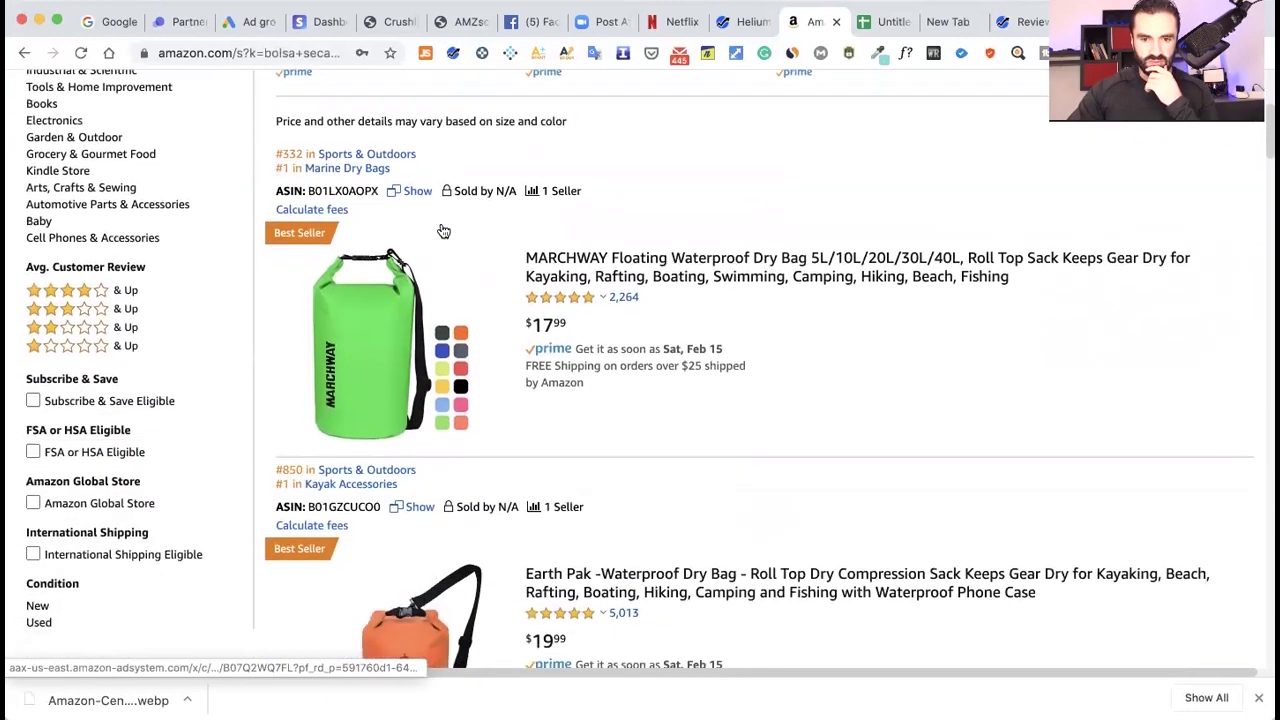
pyautogui.scroll(4, 437, 278)
pyautogui.scroll(4, 437, 278)
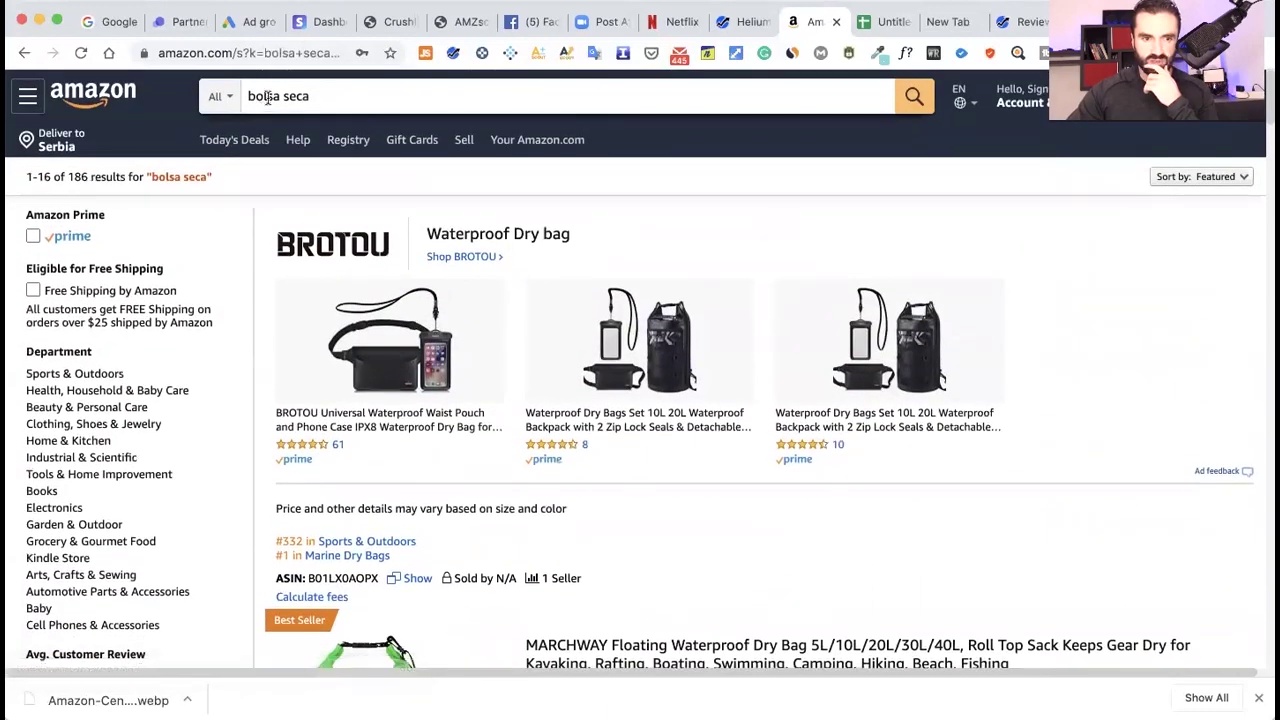
pyautogui.scroll(-6, 521, 427)
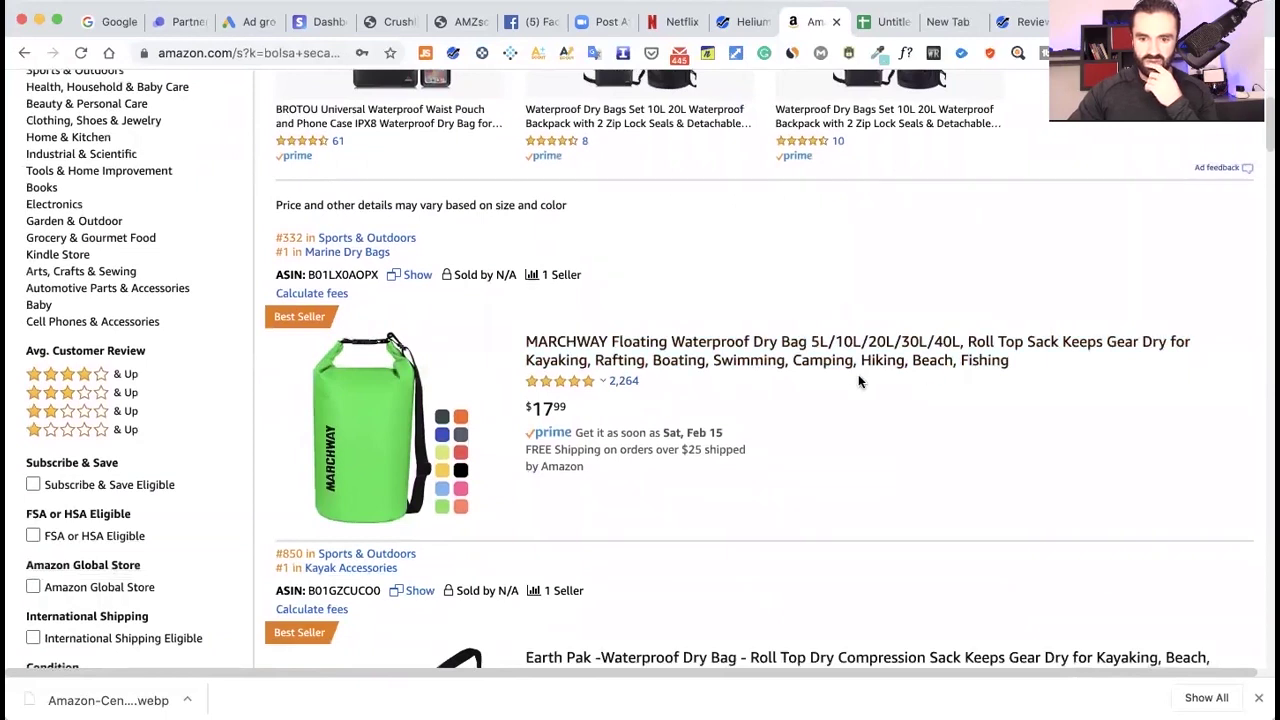
pyautogui.scroll(-5, 468, 362)
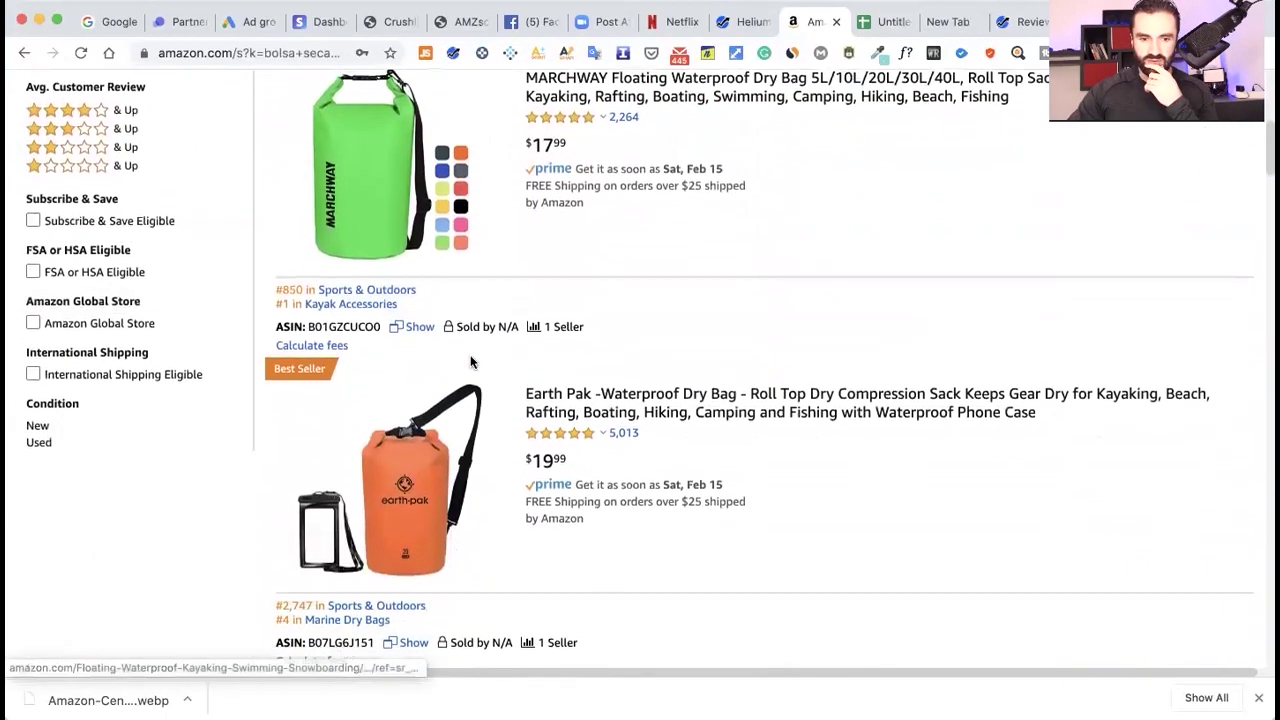
pyautogui.scroll(-10, 470, 360)
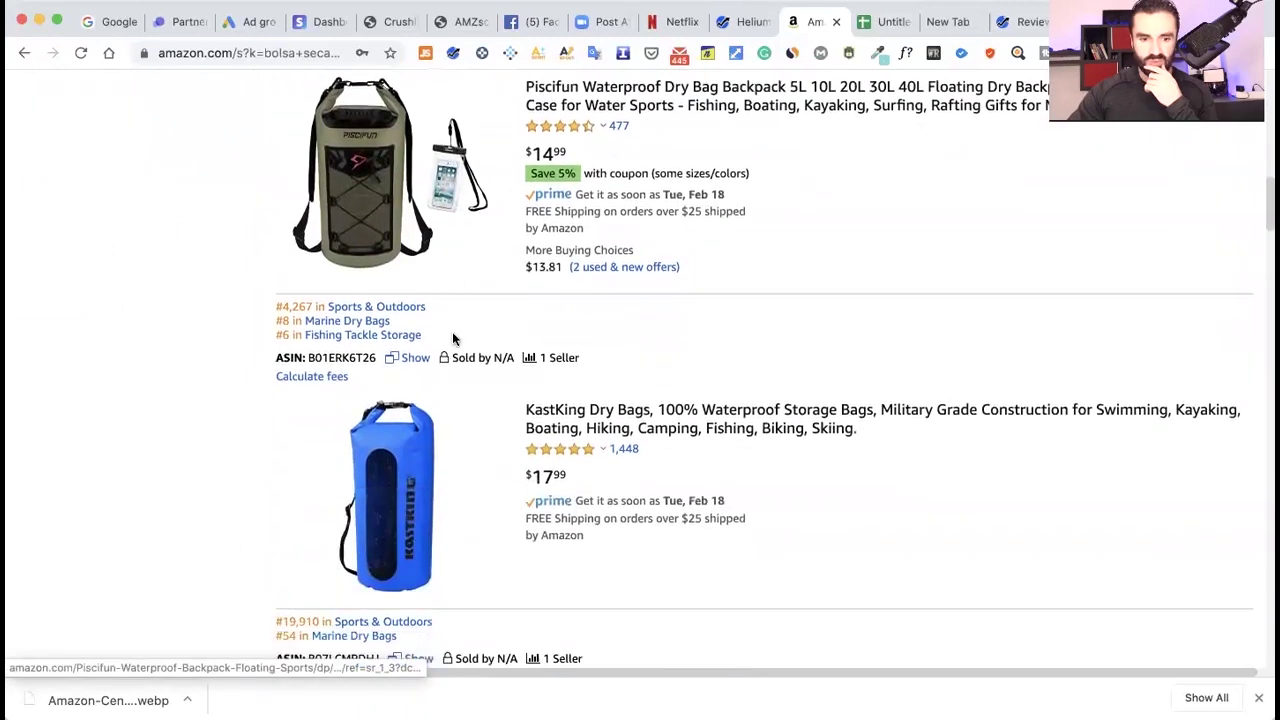
pyautogui.scroll(-15, 452, 339)
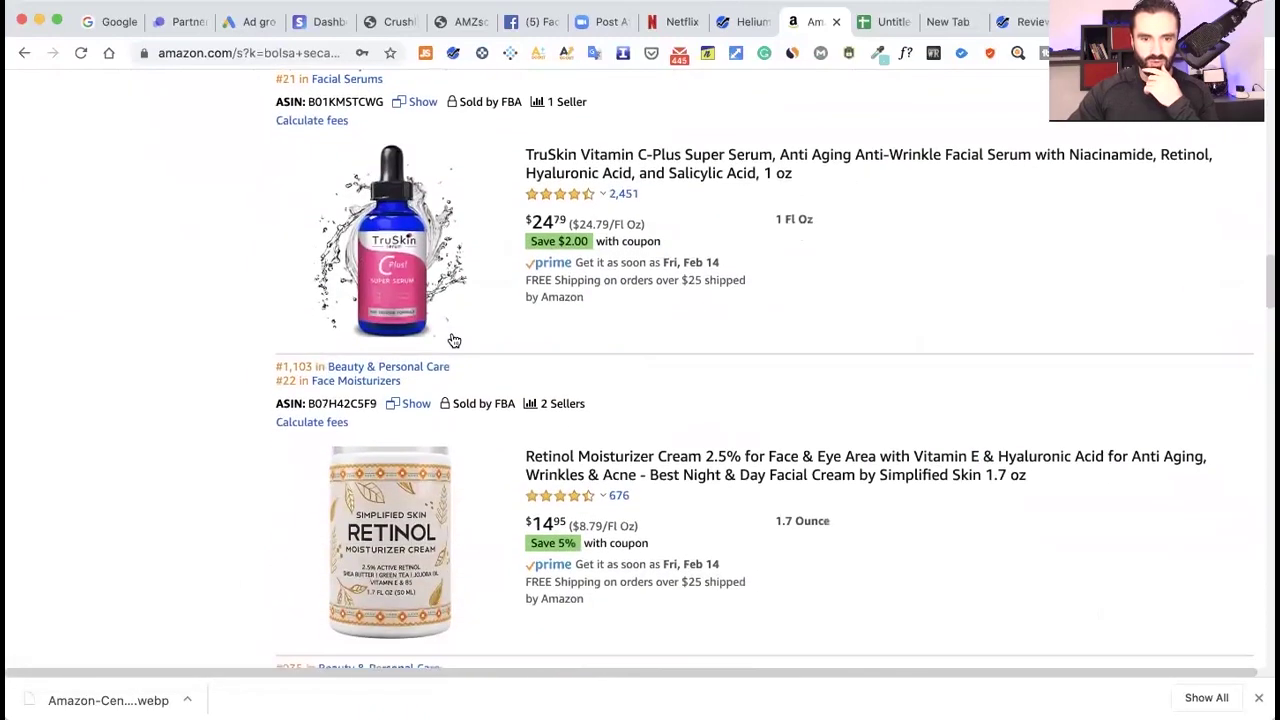
pyautogui.scroll(-8, 454, 341)
pyautogui.scroll(-3, 454, 341)
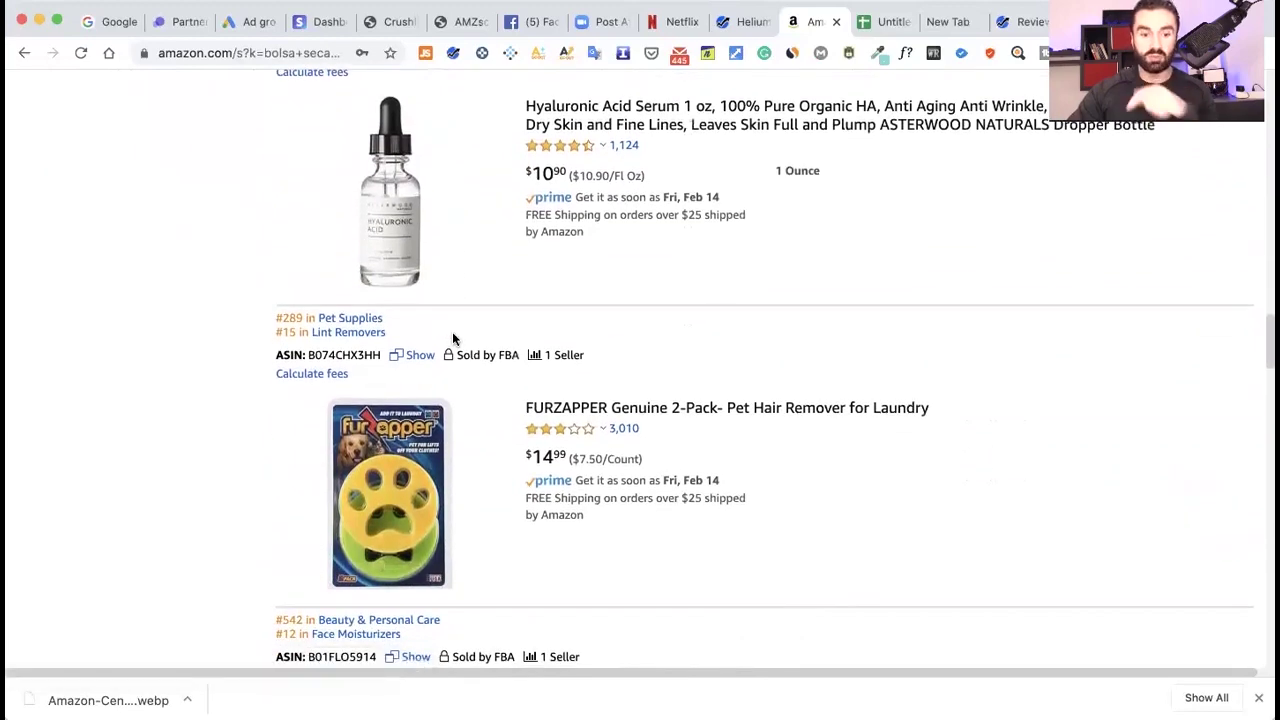
pyautogui.scroll(-9, 452, 339)
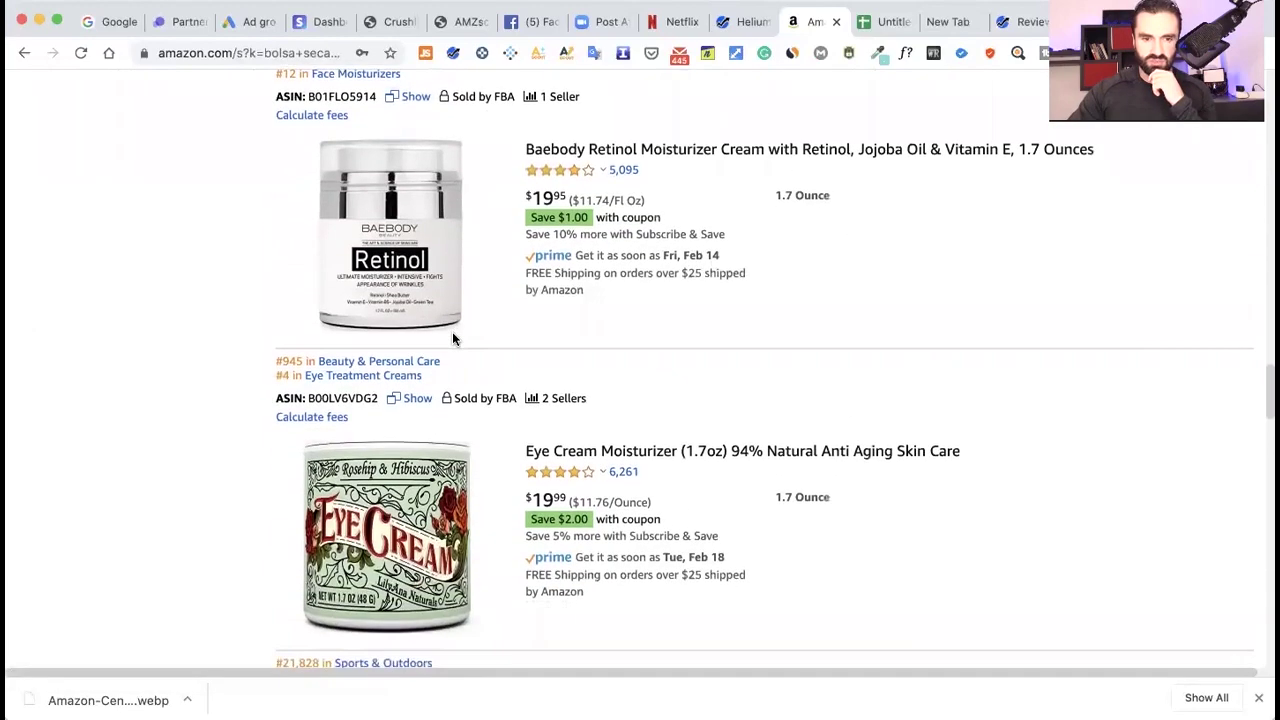
pyautogui.scroll(-20, 452, 339)
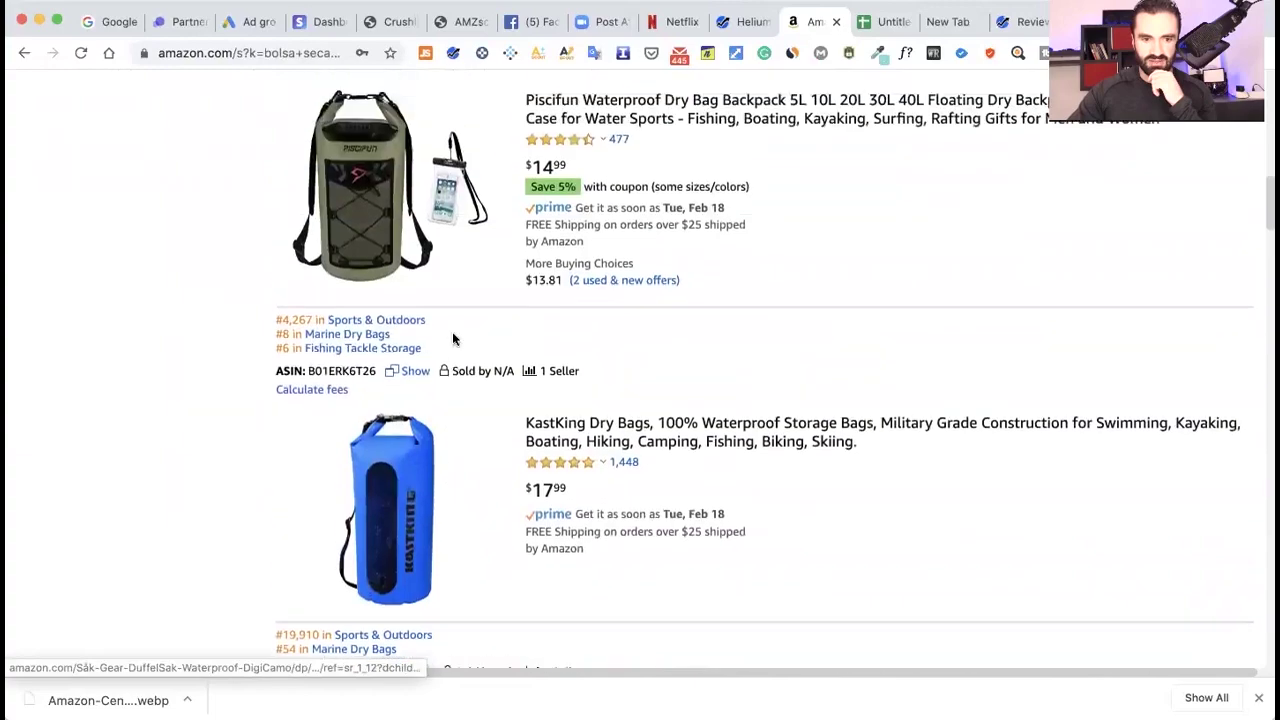
pyautogui.scroll(15, 452, 339)
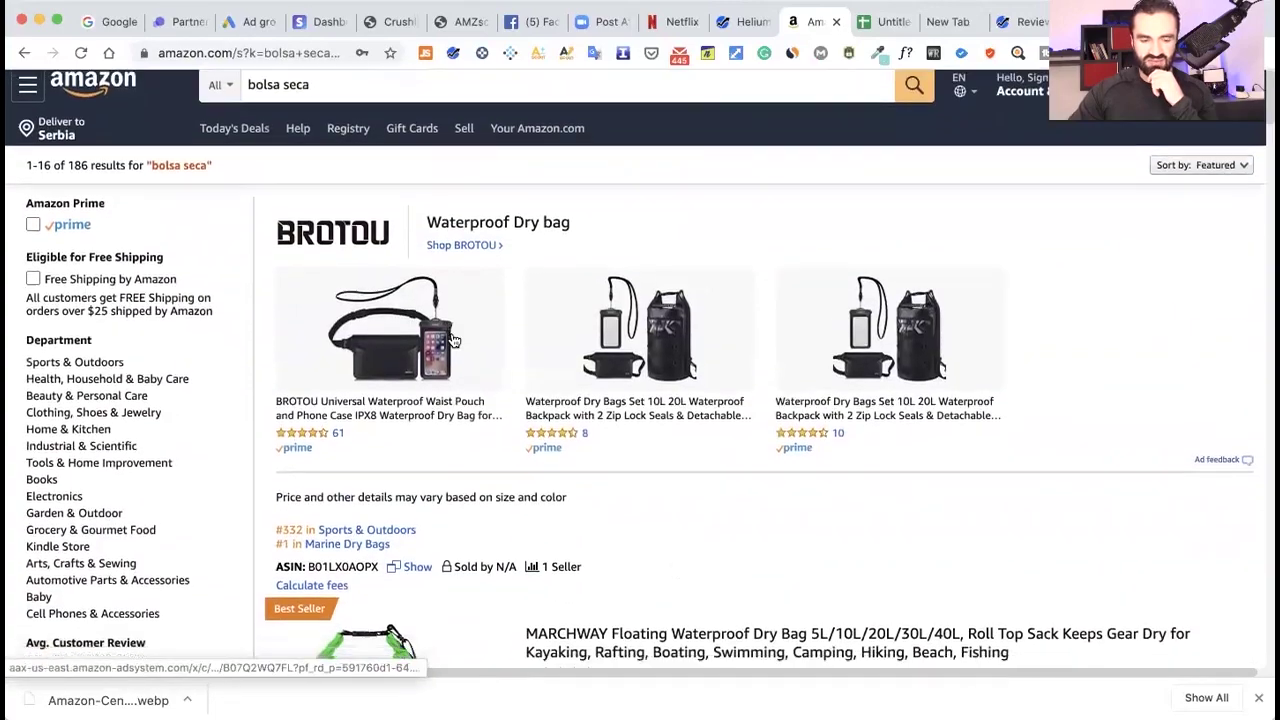
pyautogui.scroll(-10, 452, 339)
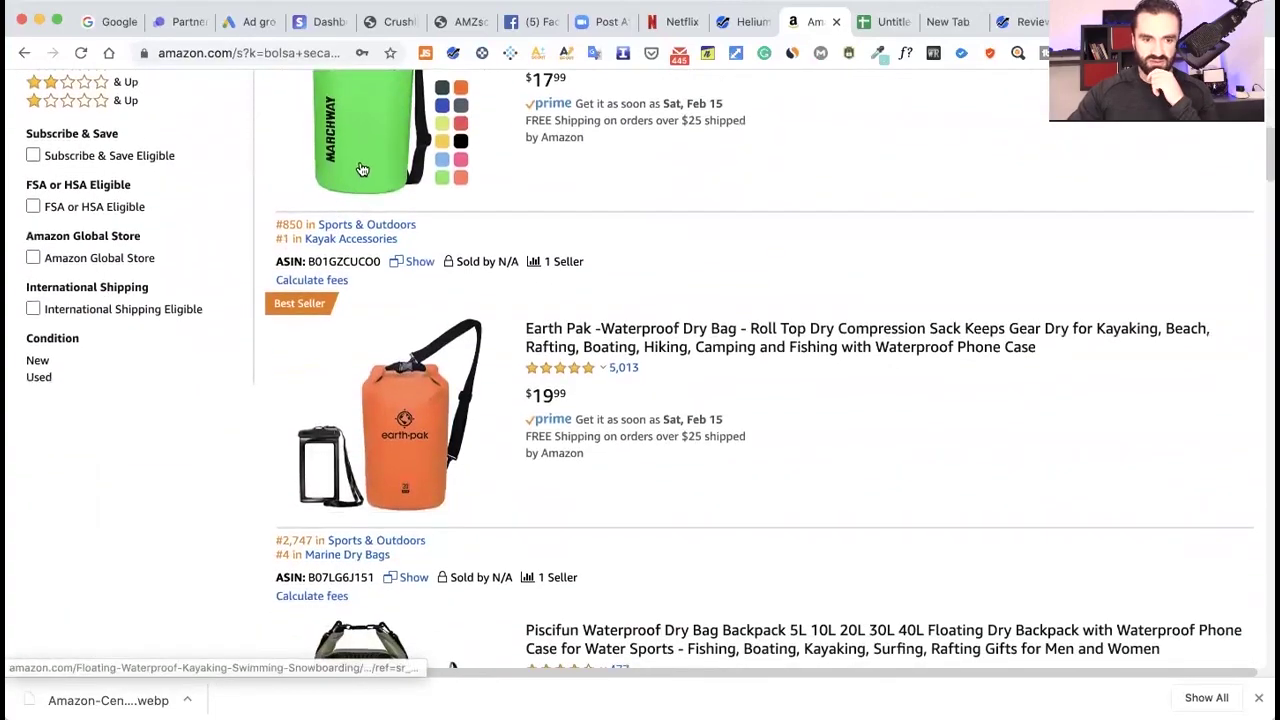
pyautogui.scroll(-5, 460, 380)
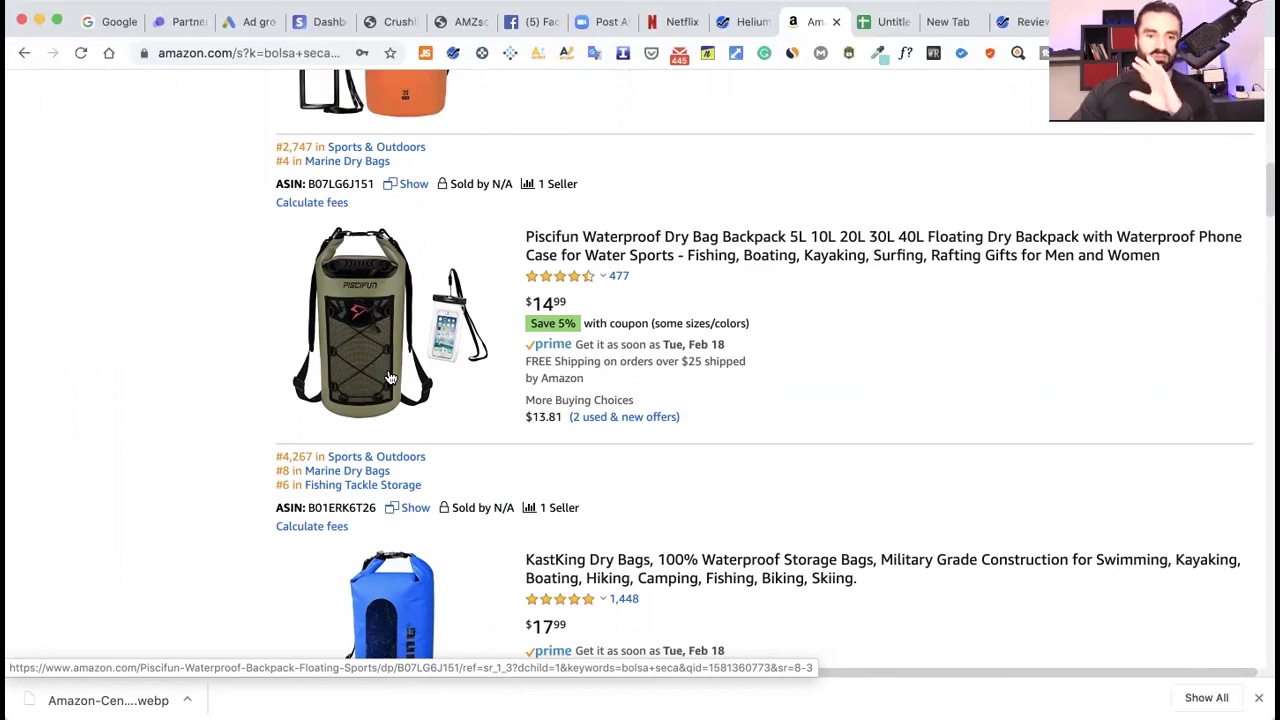
pyautogui.scroll(6, 390, 377)
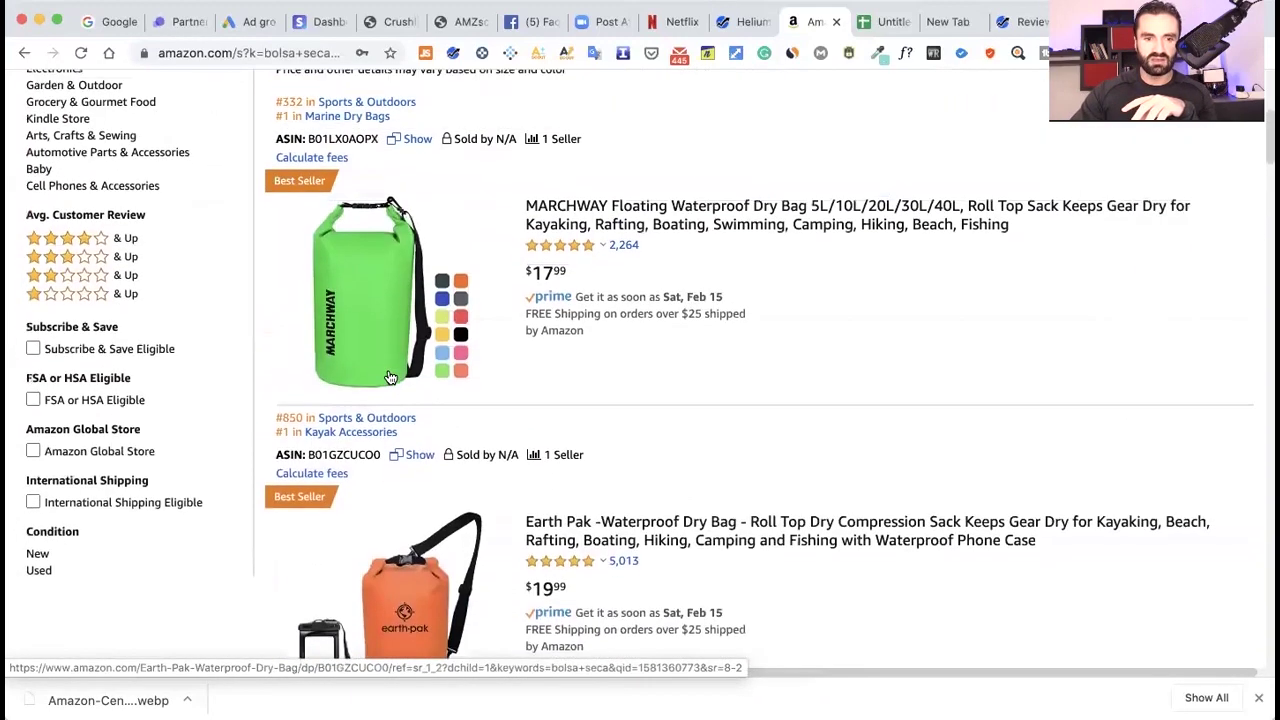
pyautogui.scroll(-9, 390, 377)
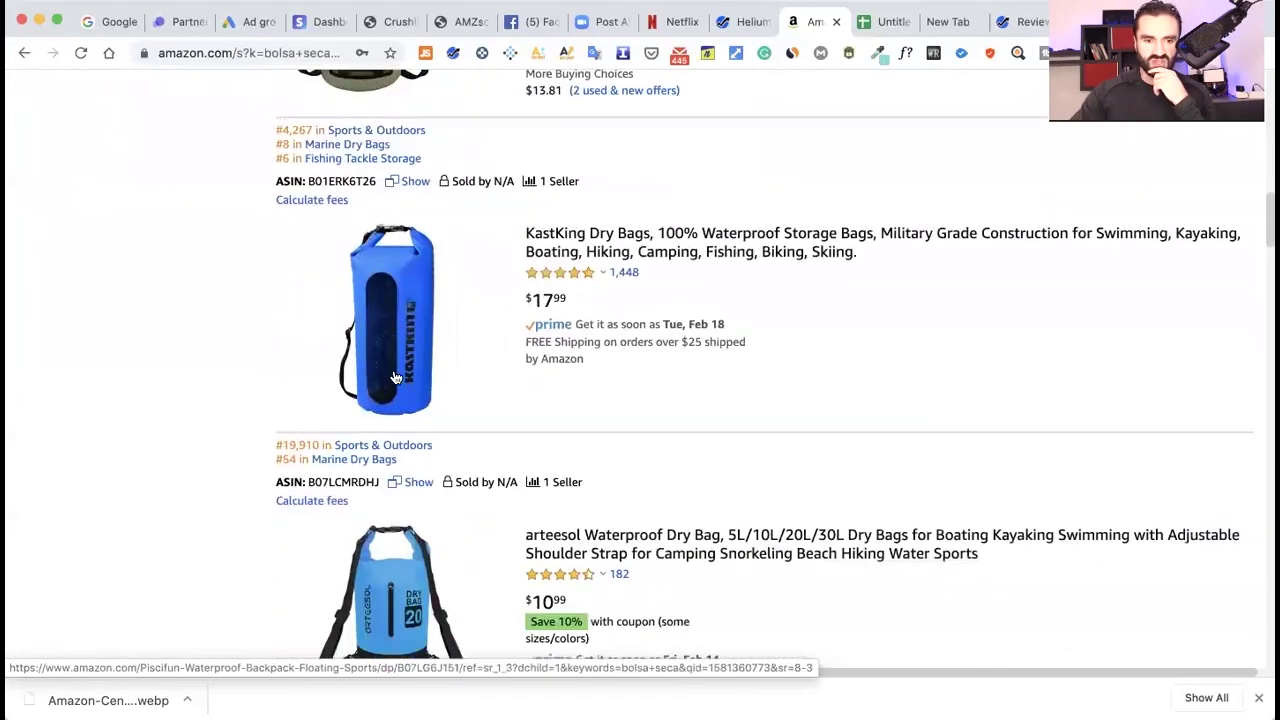
pyautogui.scroll(-10, 395, 377)
pyautogui.scroll(-20, 395, 377)
pyautogui.scroll(-15, 397, 380)
pyautogui.scroll(18, 397, 380)
pyautogui.scroll(20, 397, 380)
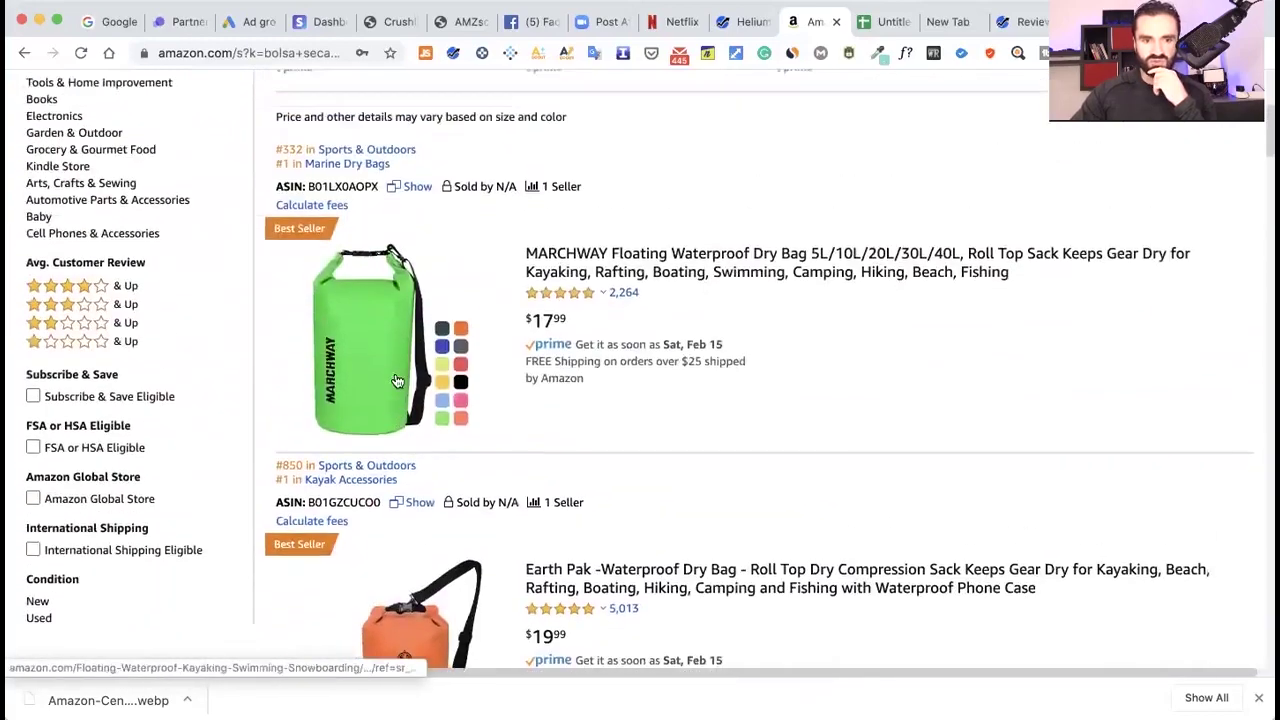
pyautogui.scroll(5, 397, 380)
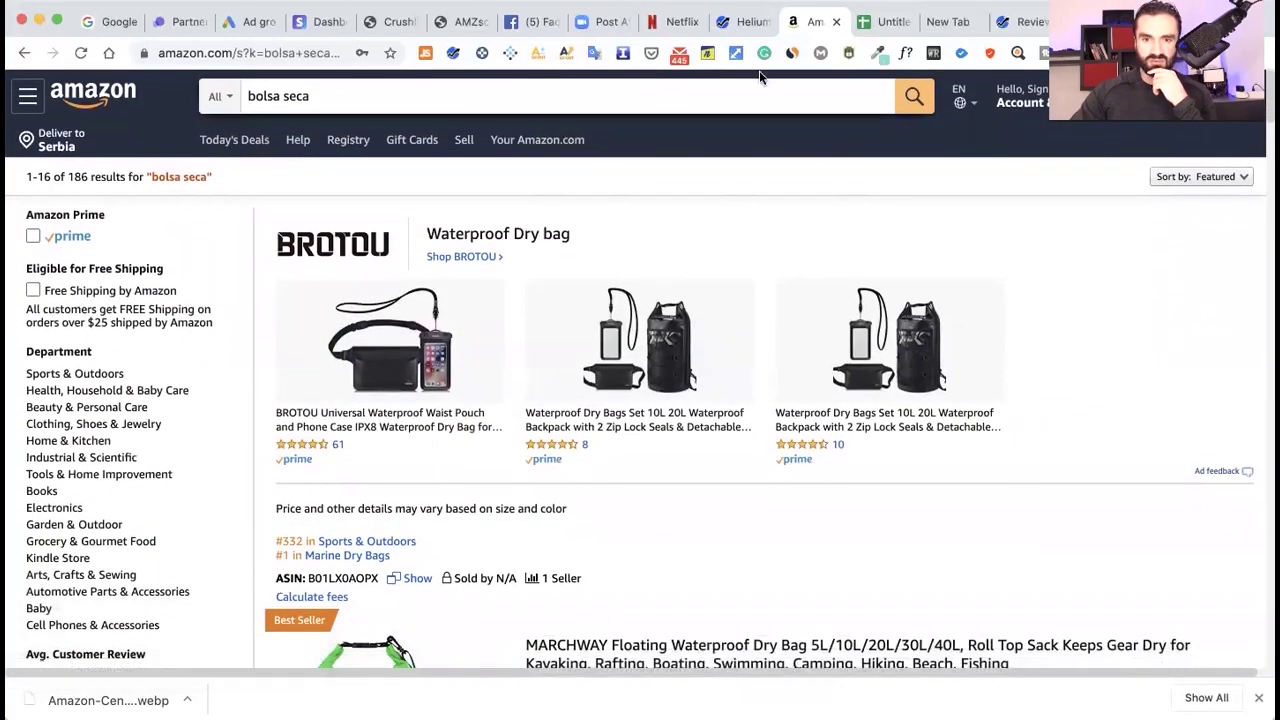
# Switch to the listing spreadsheet and replace the placeholder text in backend keywords cell C8 with "bolsa seca".
pyautogui.click(893, 22)
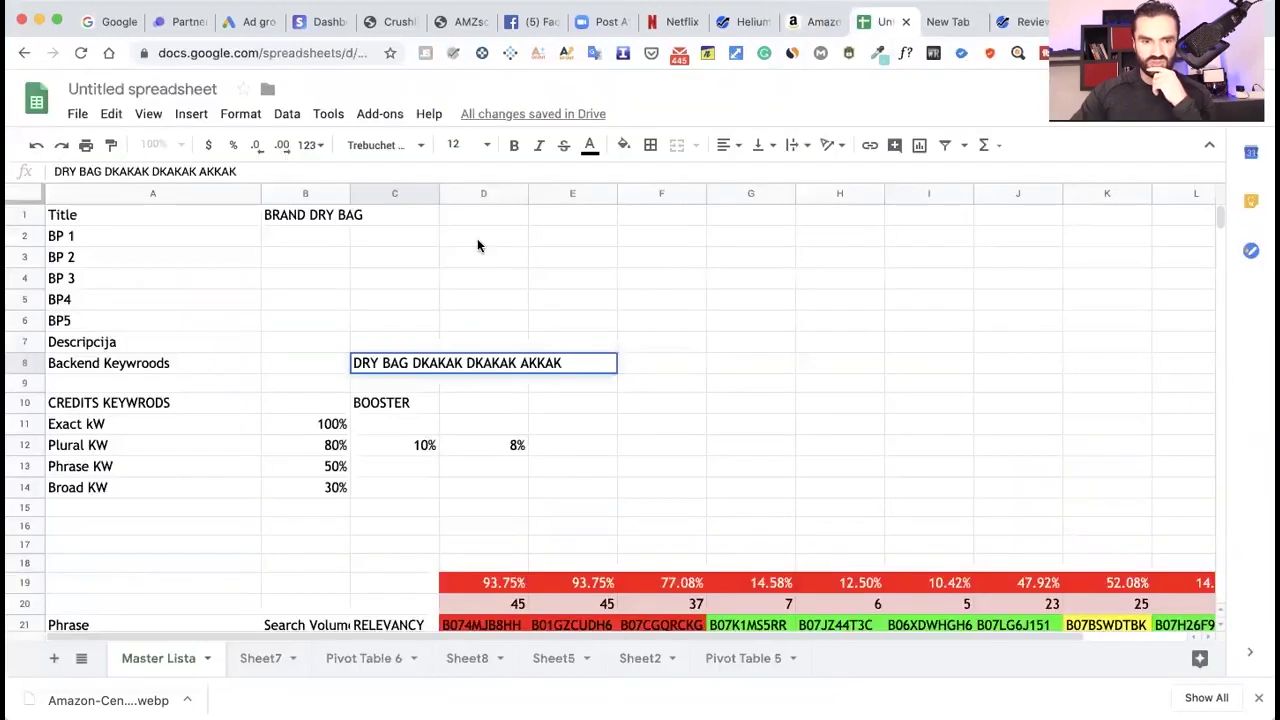
pyautogui.tripleClick(563, 362)
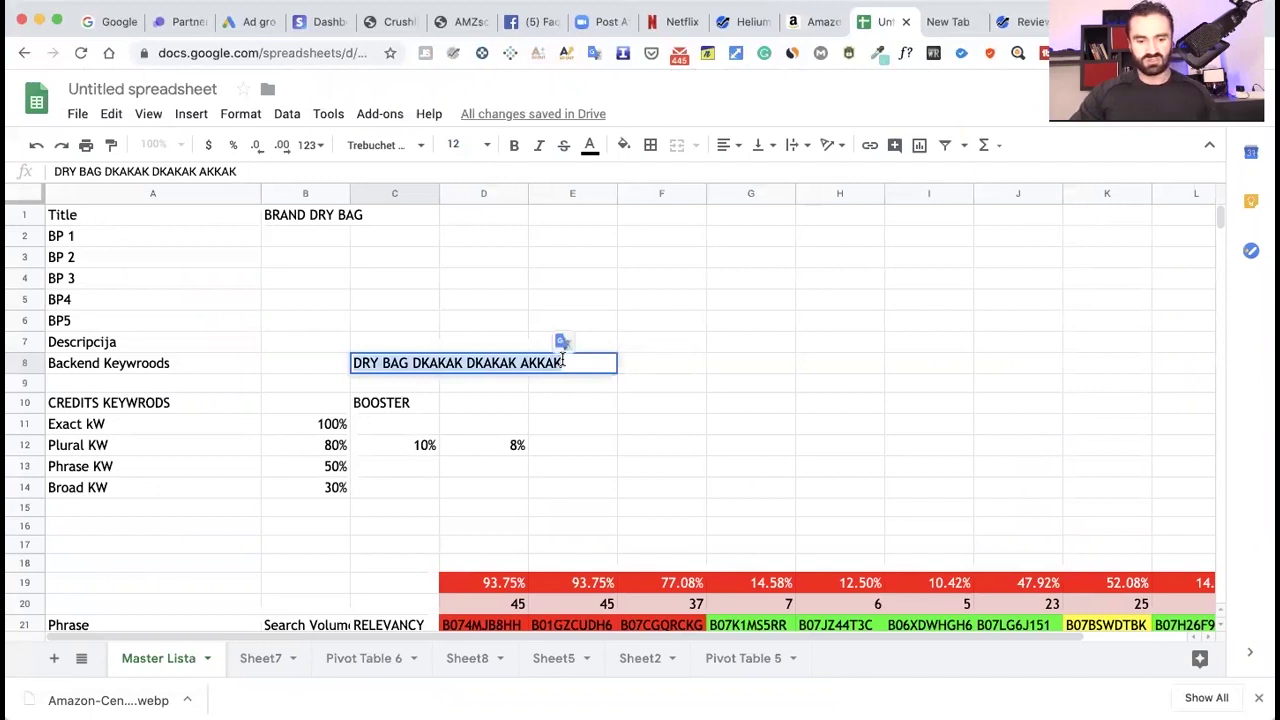
pyautogui.write('bolsa seca')
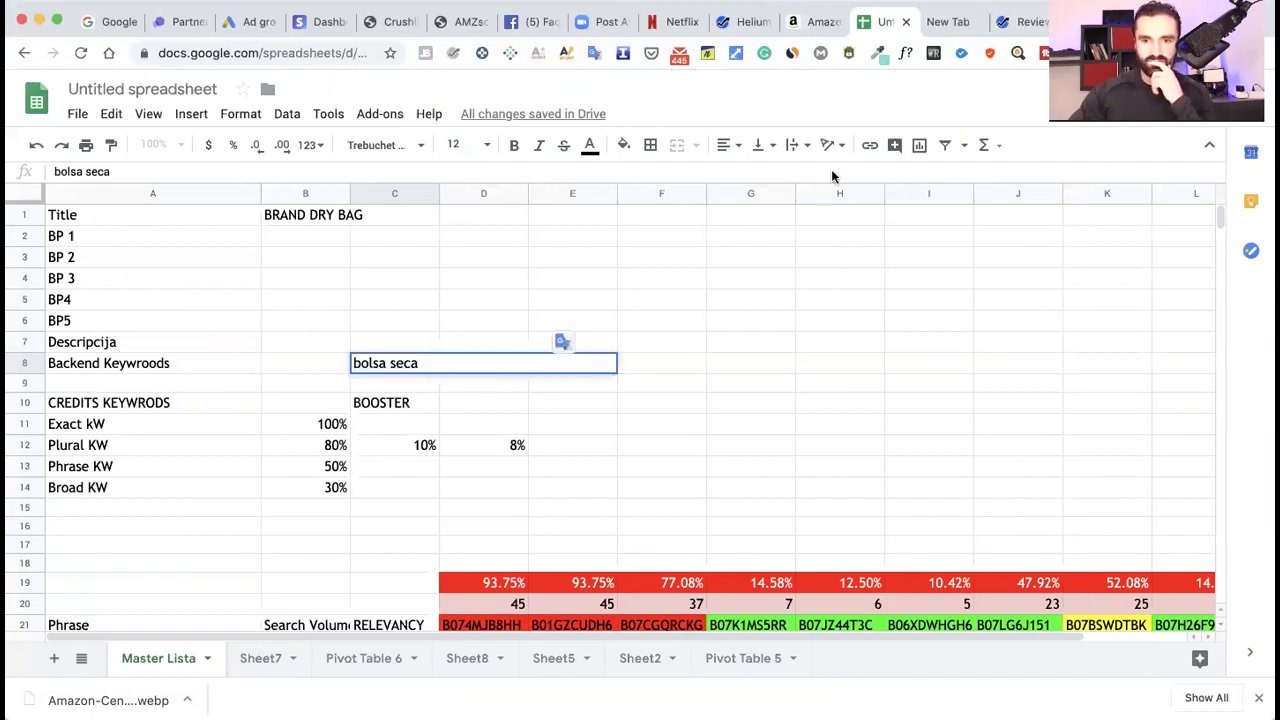
# Switch back to Amazon and search for the misspelled keyword "DRYBAGSS".
pyautogui.click(817, 27)
pyautogui.tripleClick(338, 99)
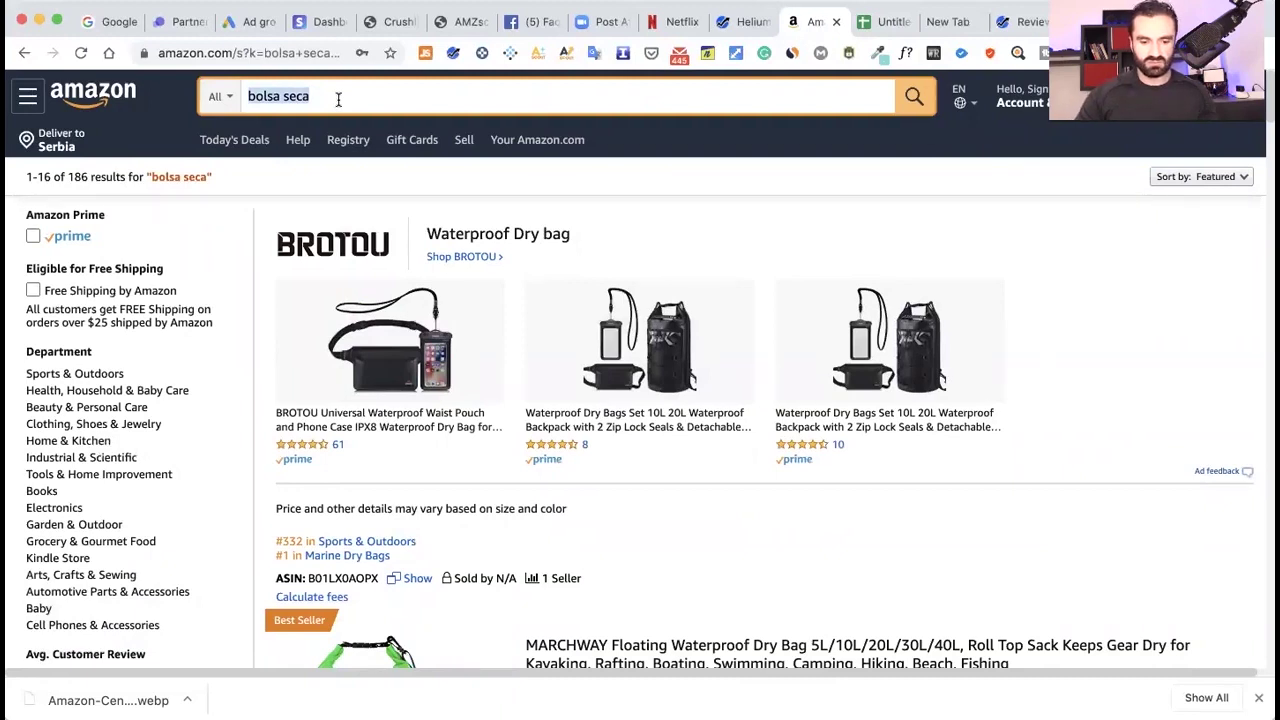
pyautogui.write('DRY')
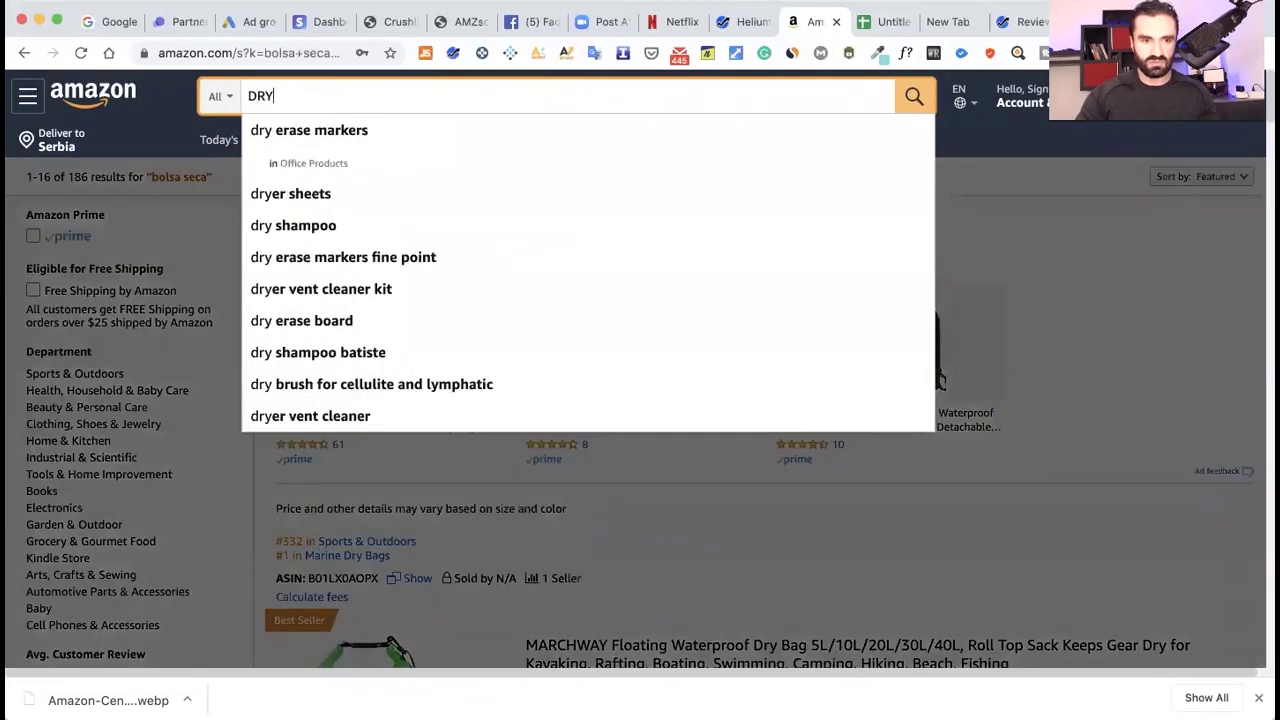
pyautogui.write('BAGS')
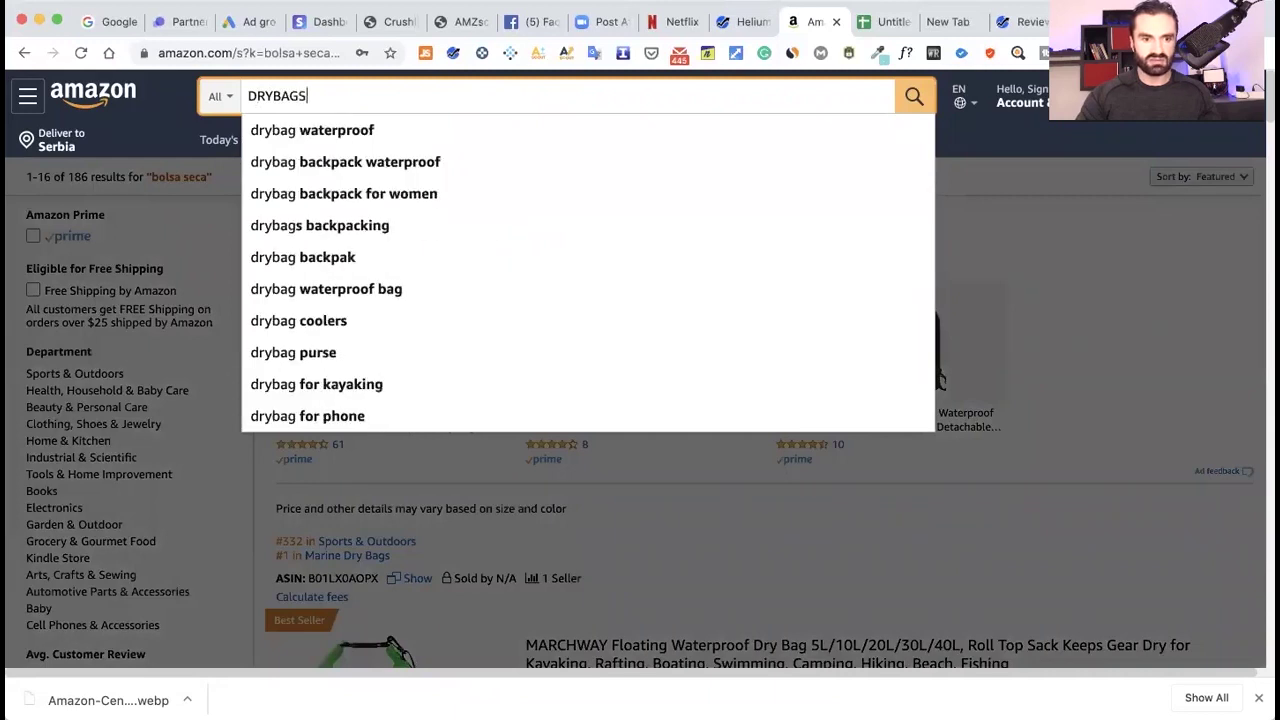
pyautogui.write('S')
pyautogui.press('Return')
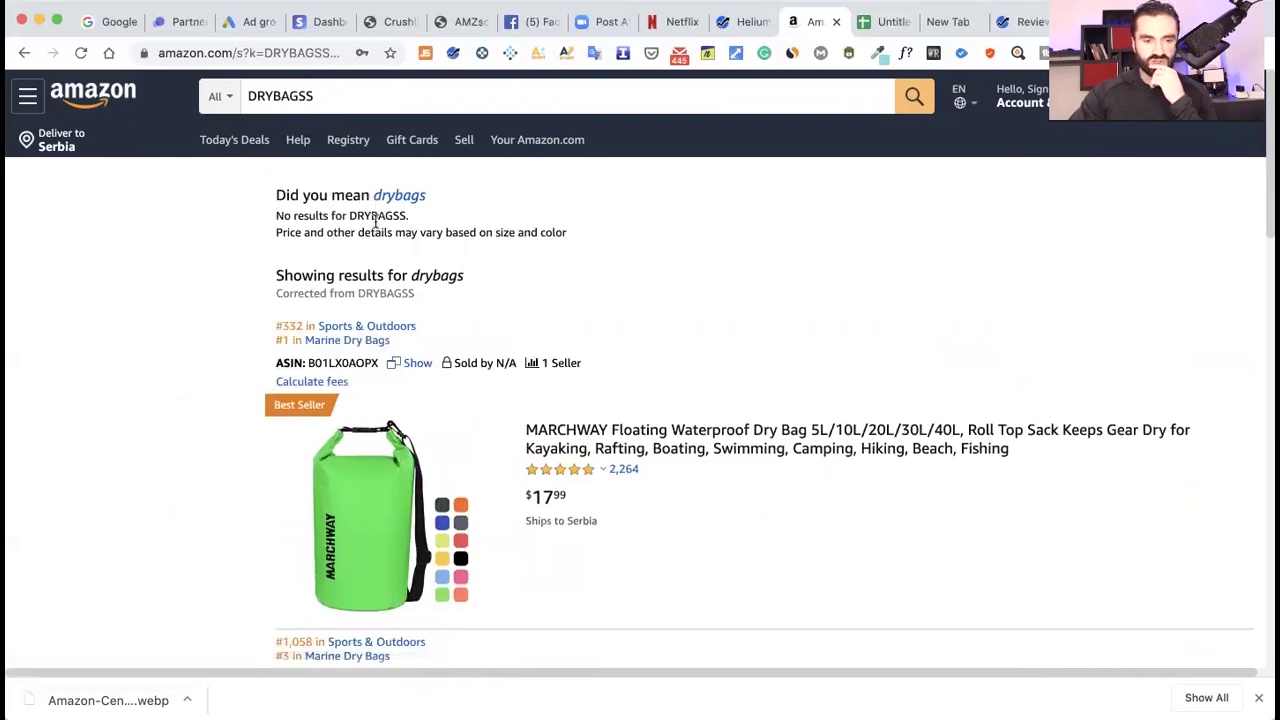
# Examine how Amazon handles the misspelled search term and which dry bag listings it offers.
pyautogui.doubleClick(280, 97)
pyautogui.scroll(-3, 236, 273)
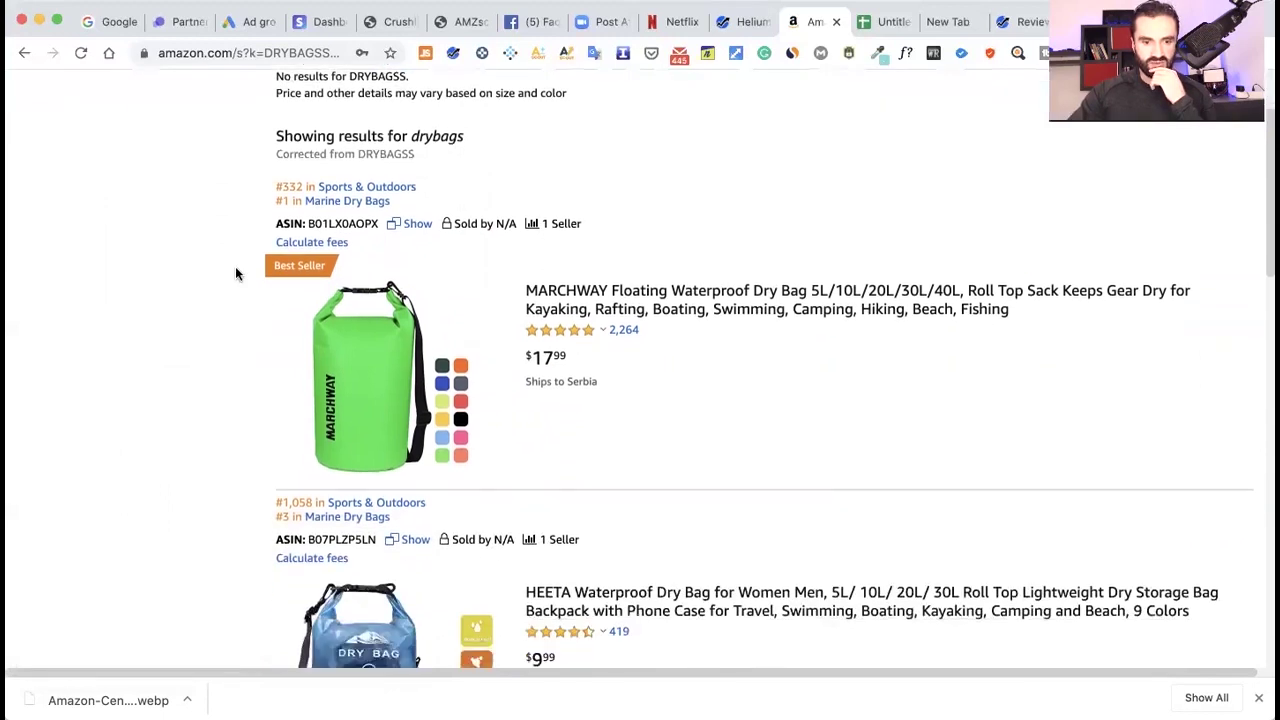
pyautogui.scroll(2, 236, 273)
pyautogui.scroll(2, 236, 273)
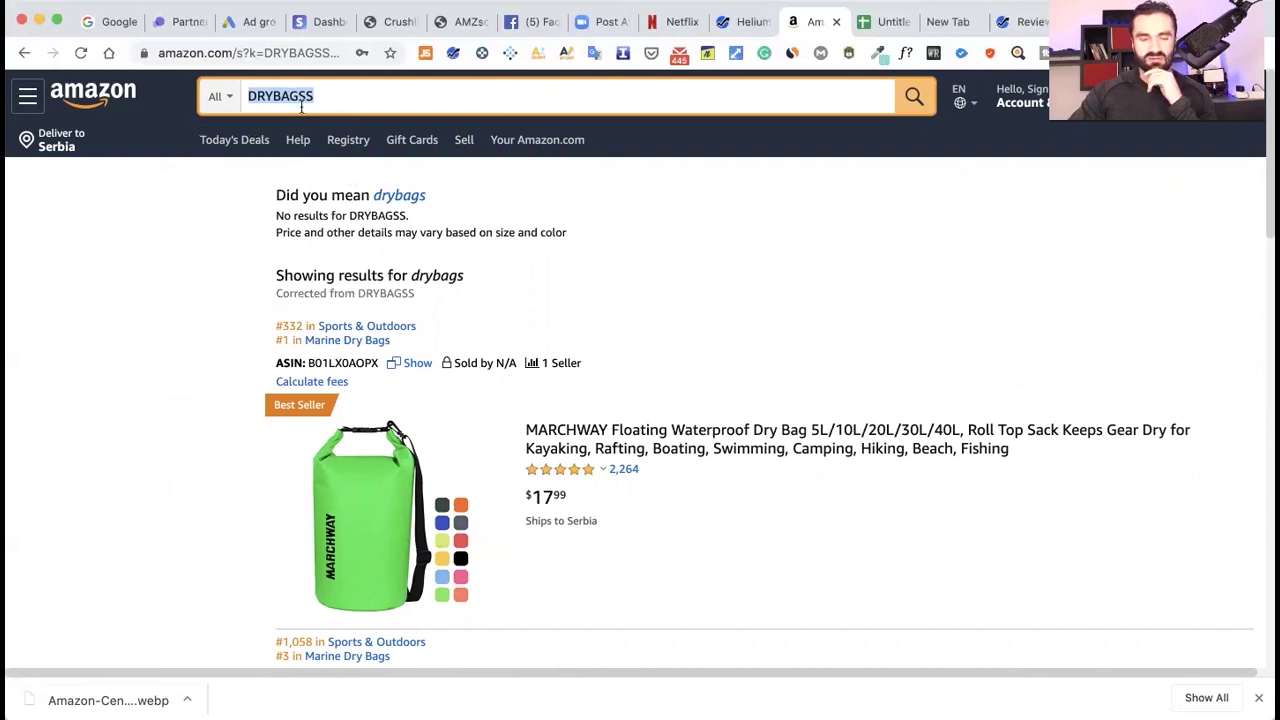
pyautogui.scroll(-5, 318, 190)
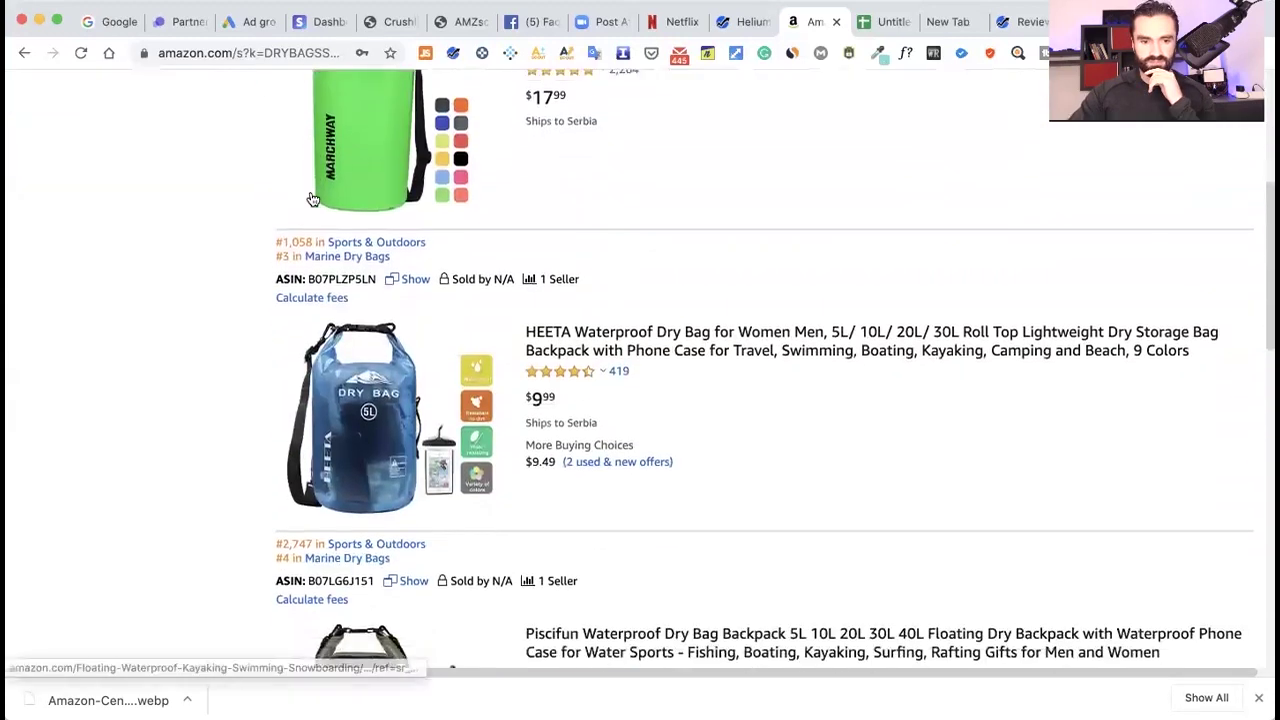
pyautogui.scroll(-6, 313, 199)
pyautogui.scroll(8, 309, 197)
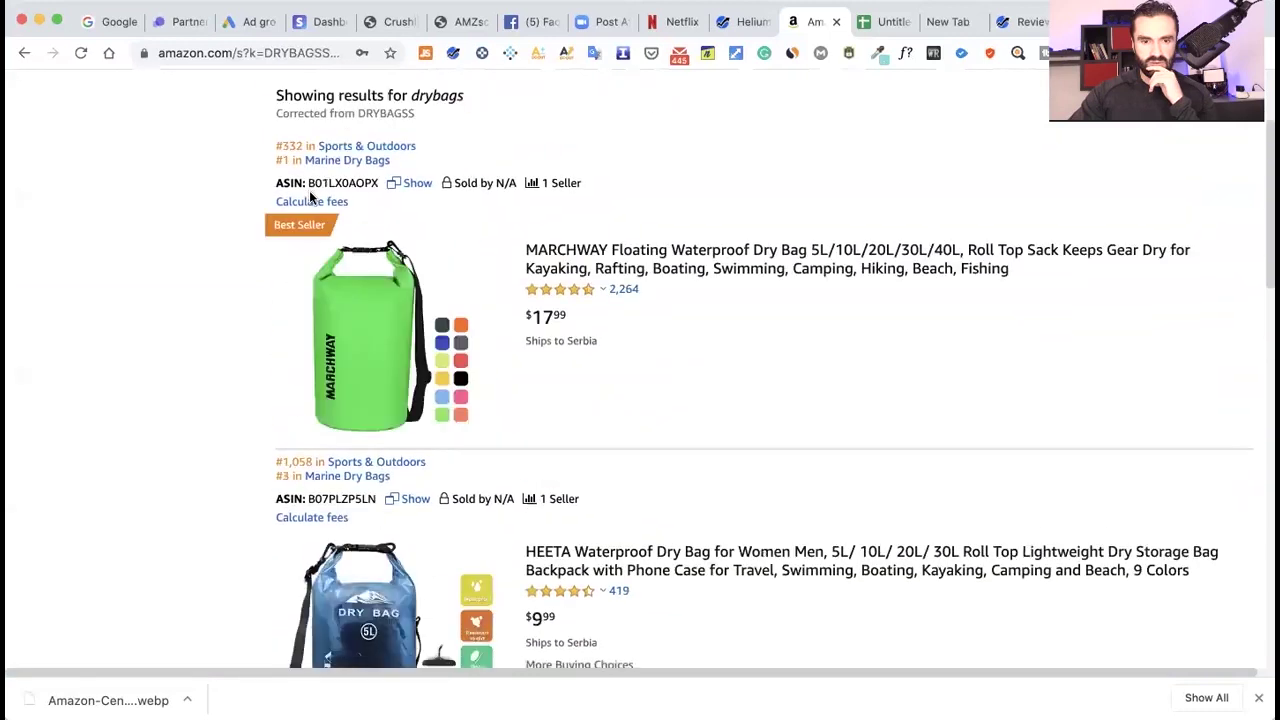
pyautogui.scroll(3, 309, 197)
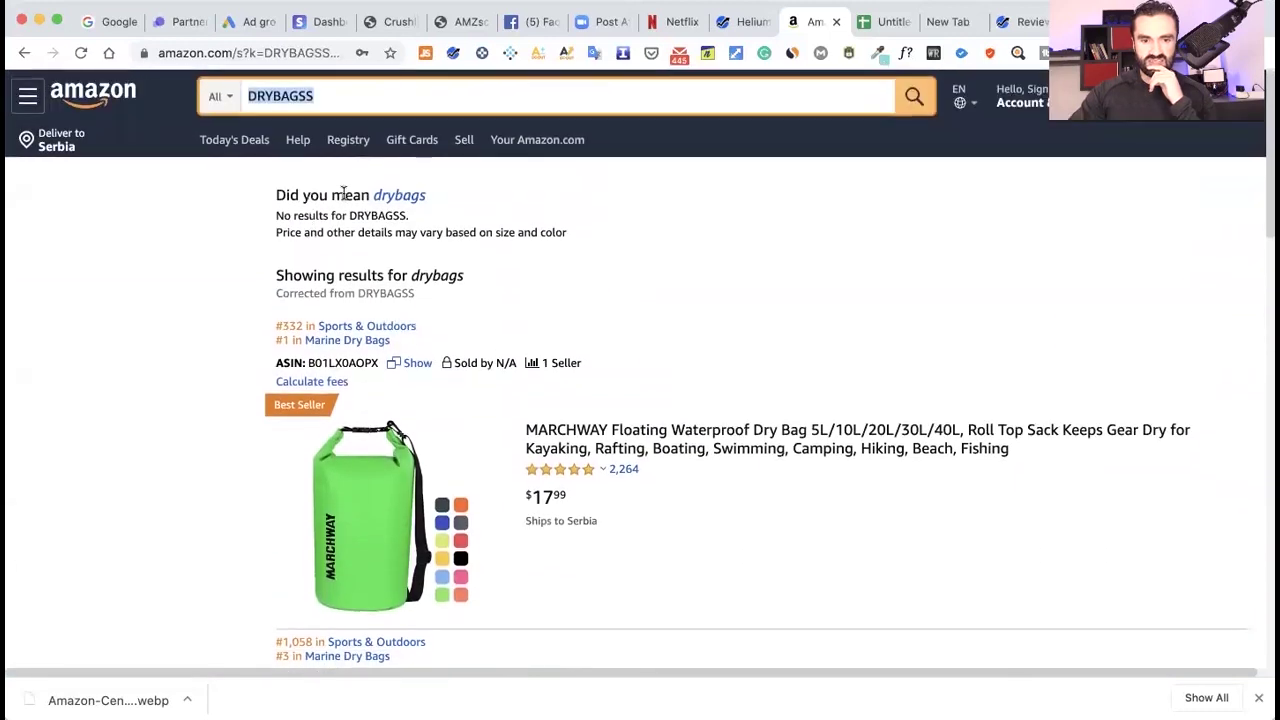
pyautogui.scroll(-2, 543, 271)
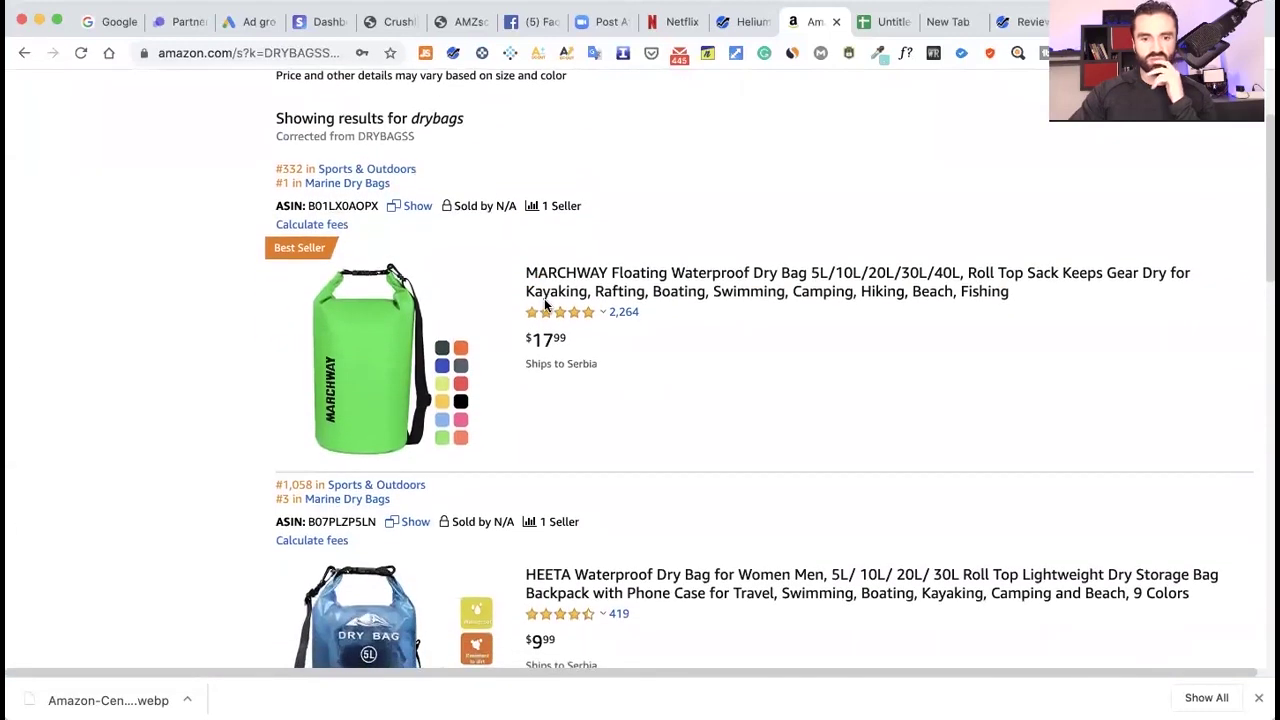
pyautogui.scroll(-4, 545, 305)
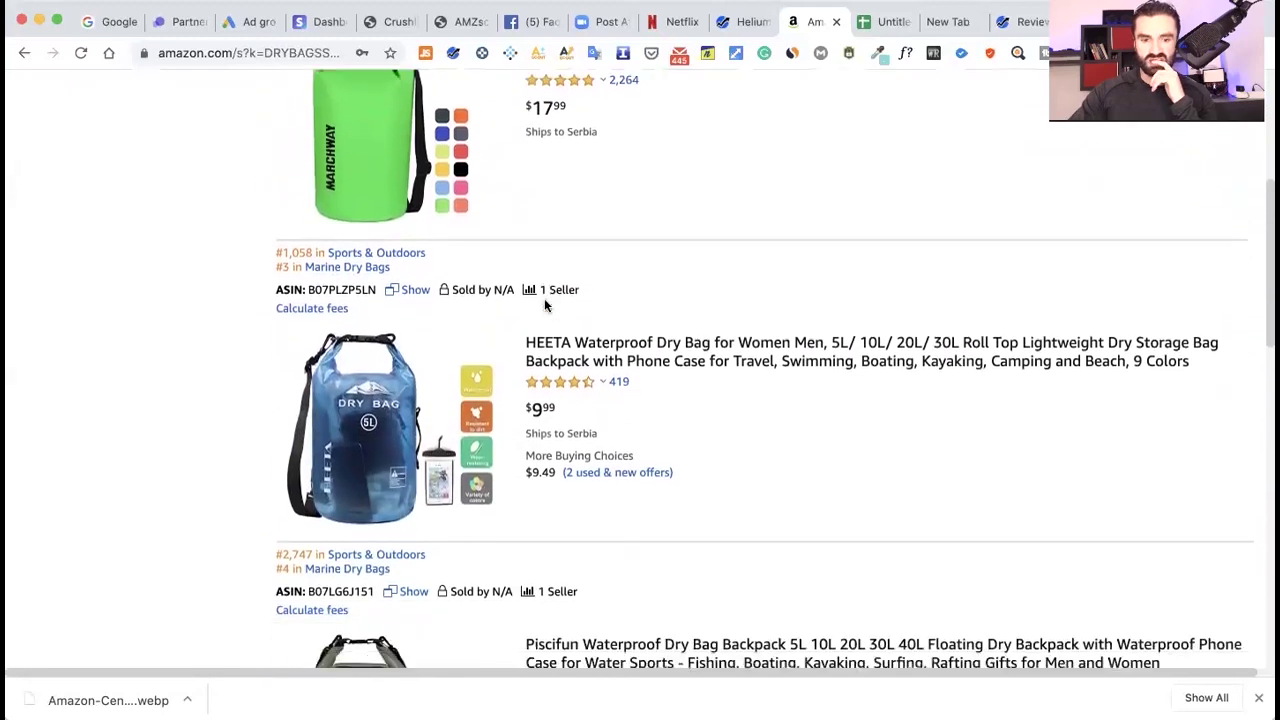
pyautogui.moveTo(547, 306)
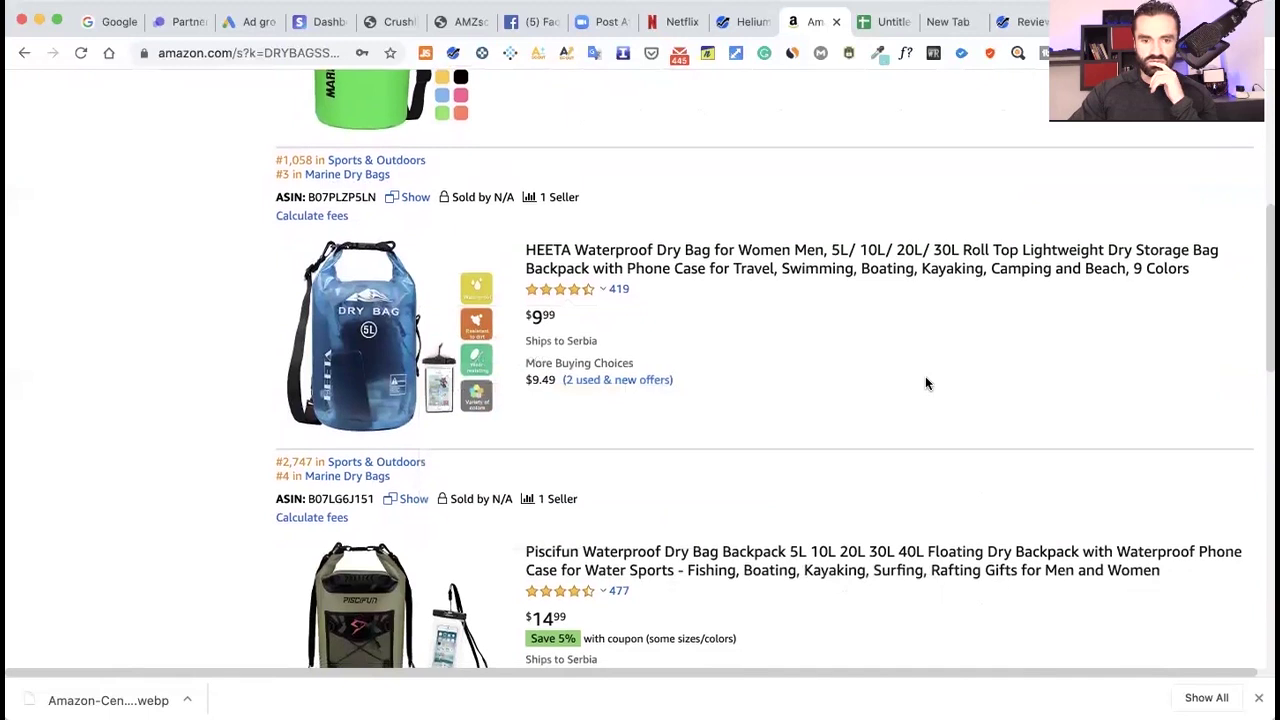
# Review the remaining dry bag listings down to the end of the "DRYBAGSS" results and recheck the spelling correction notice.
pyautogui.scroll(-1, 925, 377)
pyautogui.scroll(-2, 925, 383)
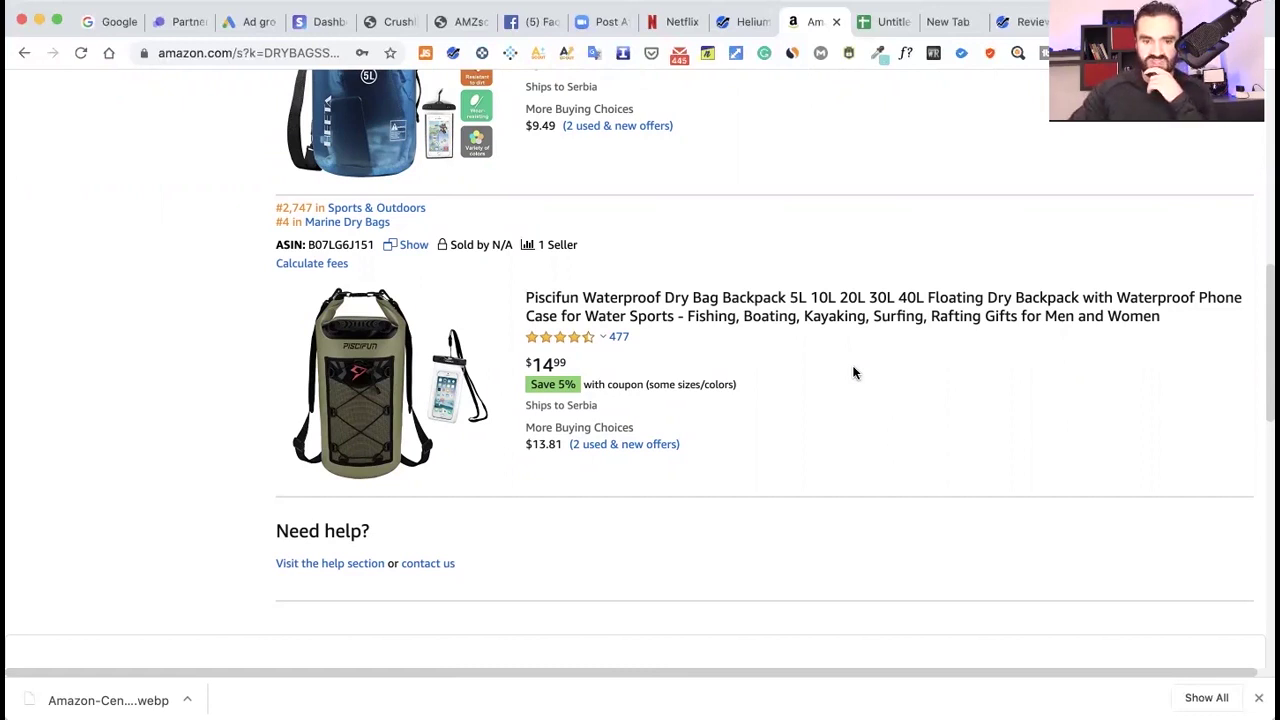
pyautogui.scroll(5, 814, 374)
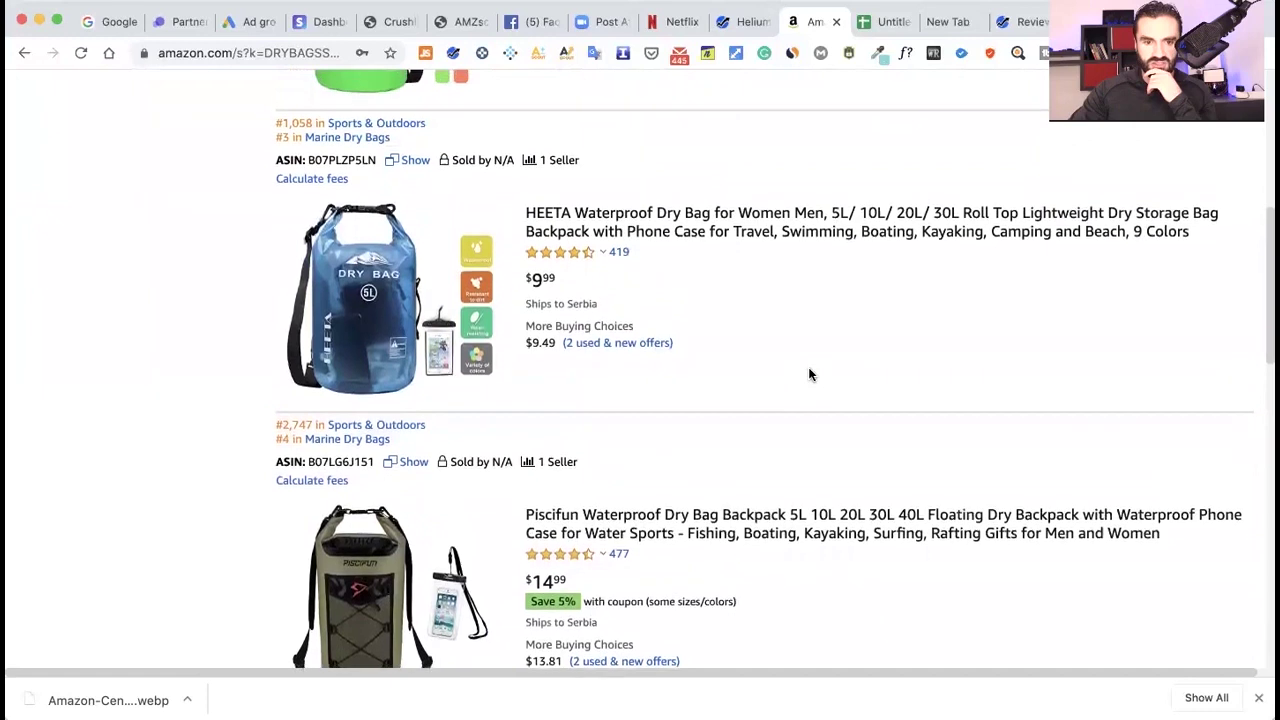
pyautogui.scroll(4, 810, 374)
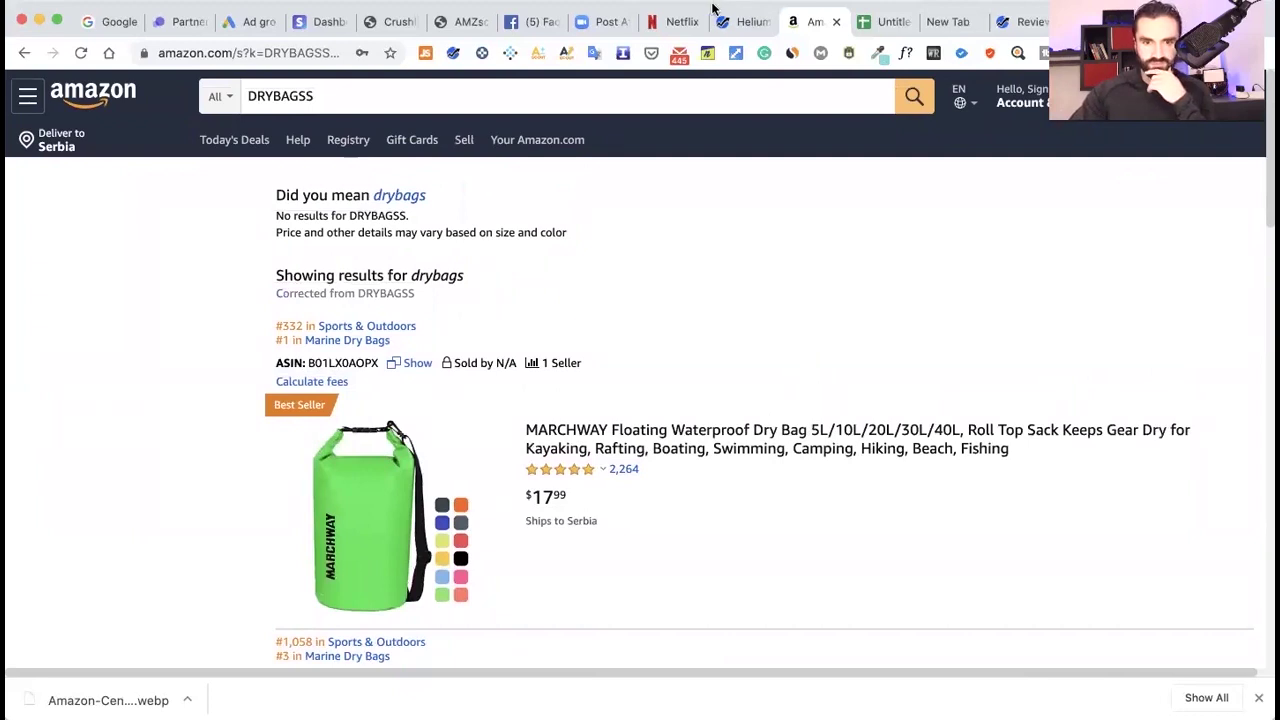
# Switch to the listing spreadsheet, commit the "bolsa seca" entry in cell C8, and review the listing template against the keyword table.
pyautogui.click(880, 22)
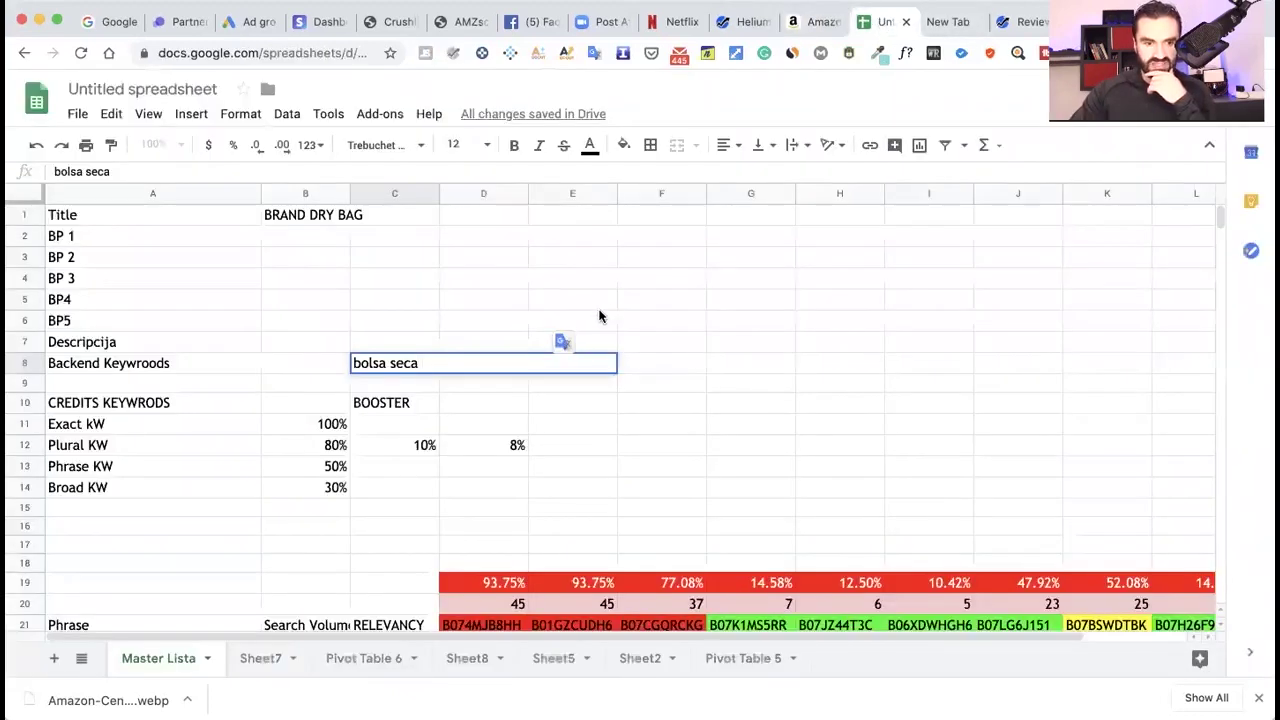
pyautogui.click(459, 301)
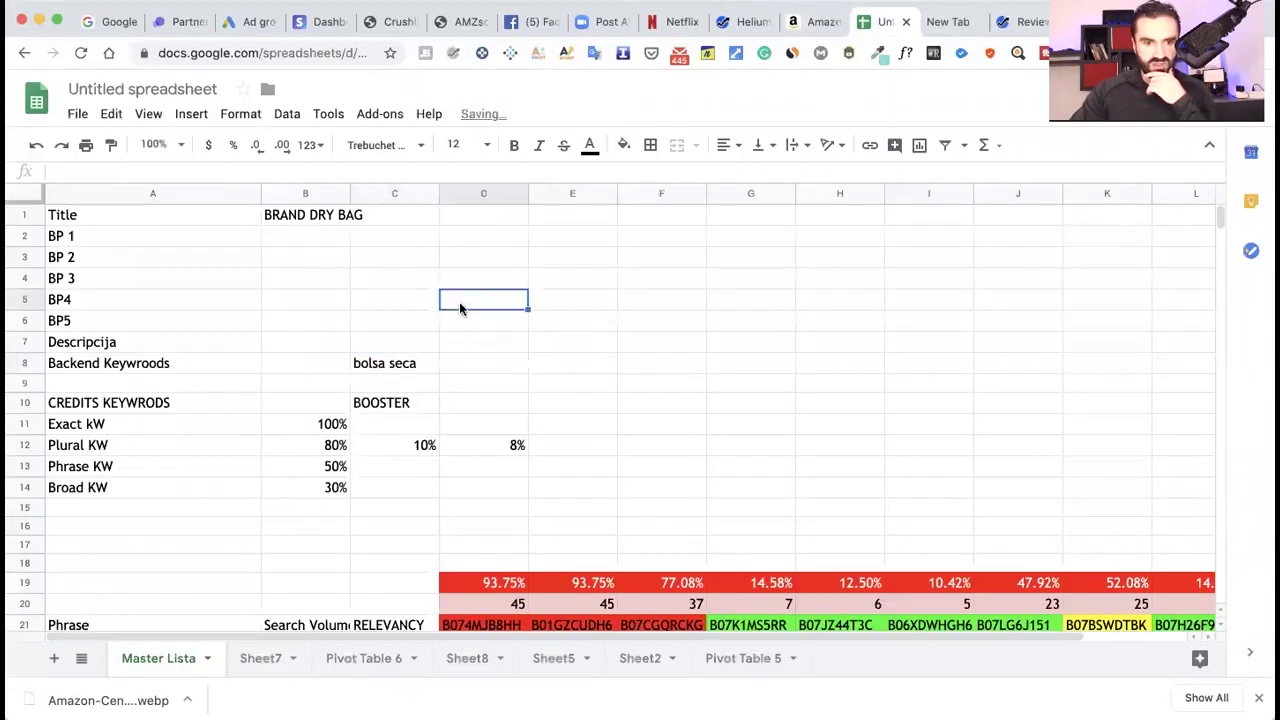
pyautogui.scroll(-2, 461, 305)
pyautogui.scroll(-2, 461, 310)
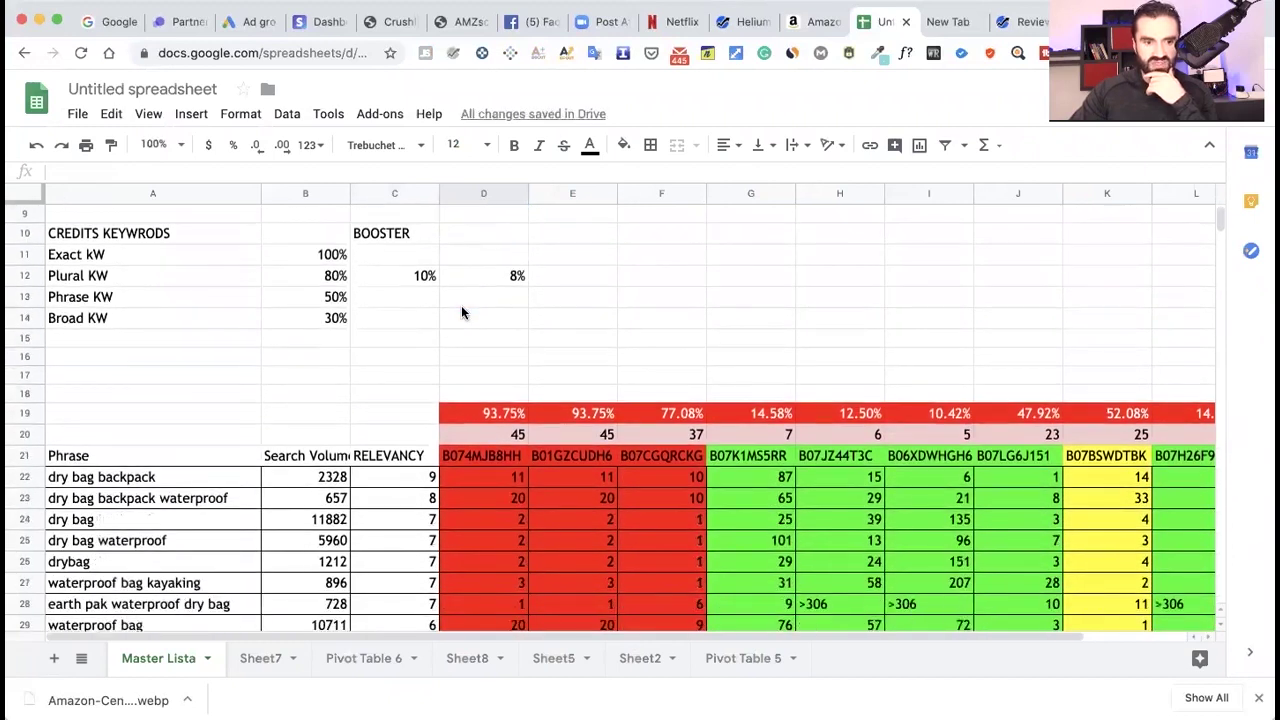
pyautogui.scroll(3, 461, 310)
pyautogui.scroll(3, 461, 311)
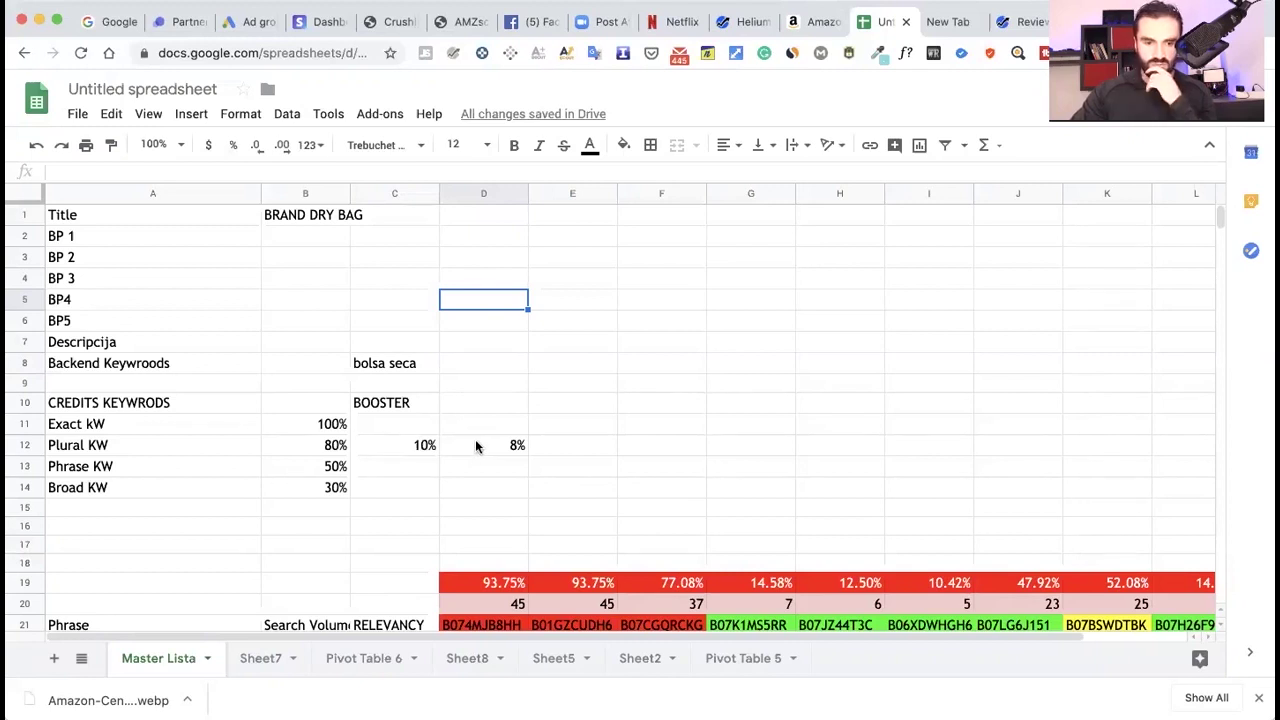
pyautogui.scroll(-3, 476, 445)
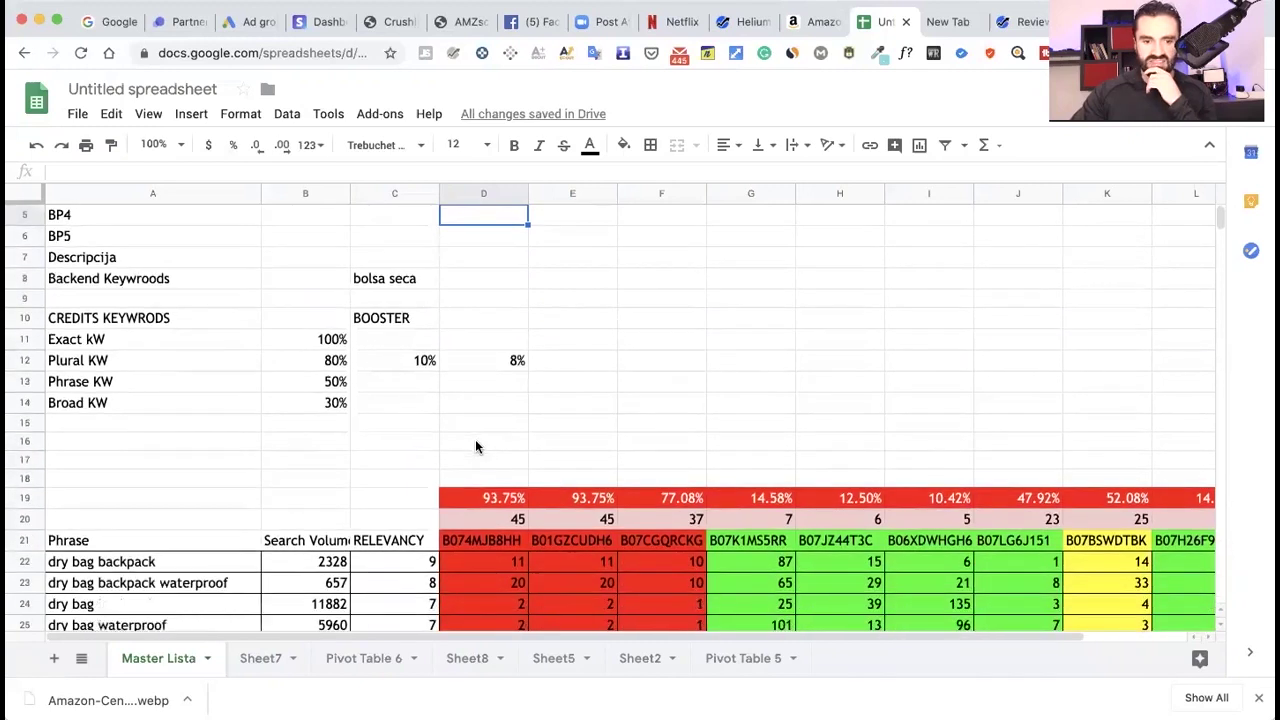
pyautogui.scroll(1, 476, 445)
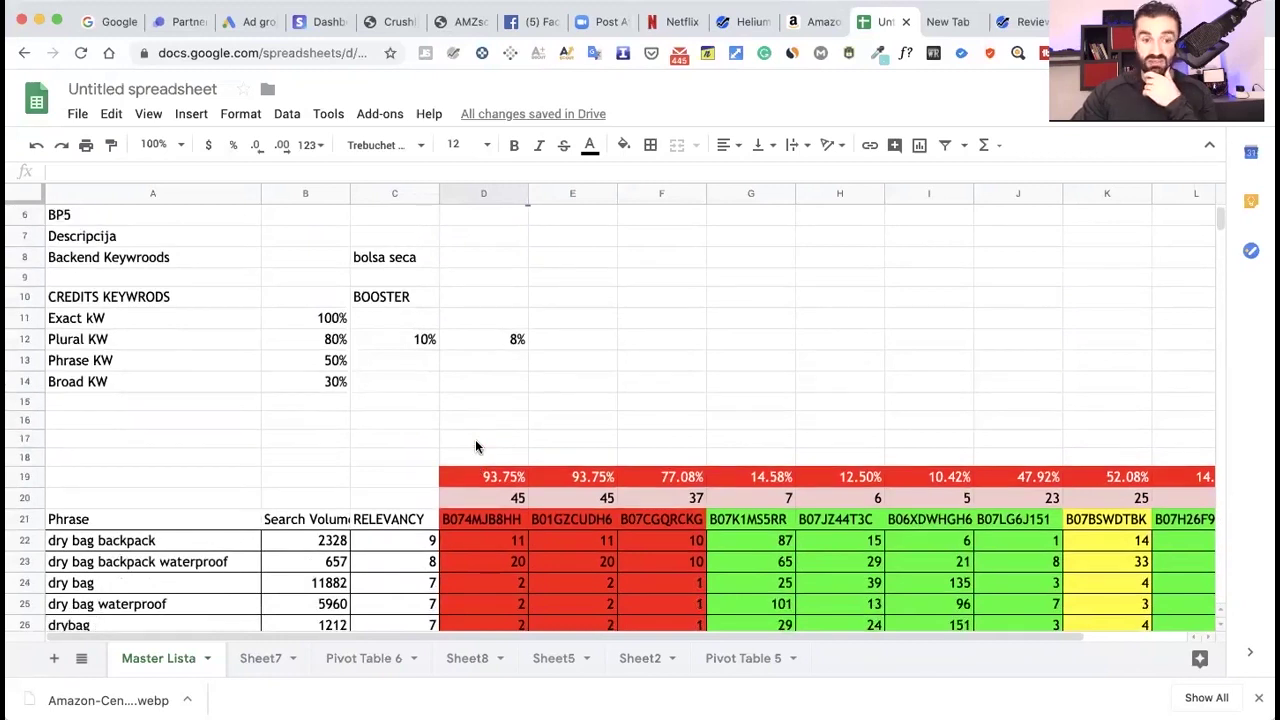
pyautogui.scroll(3, 476, 446)
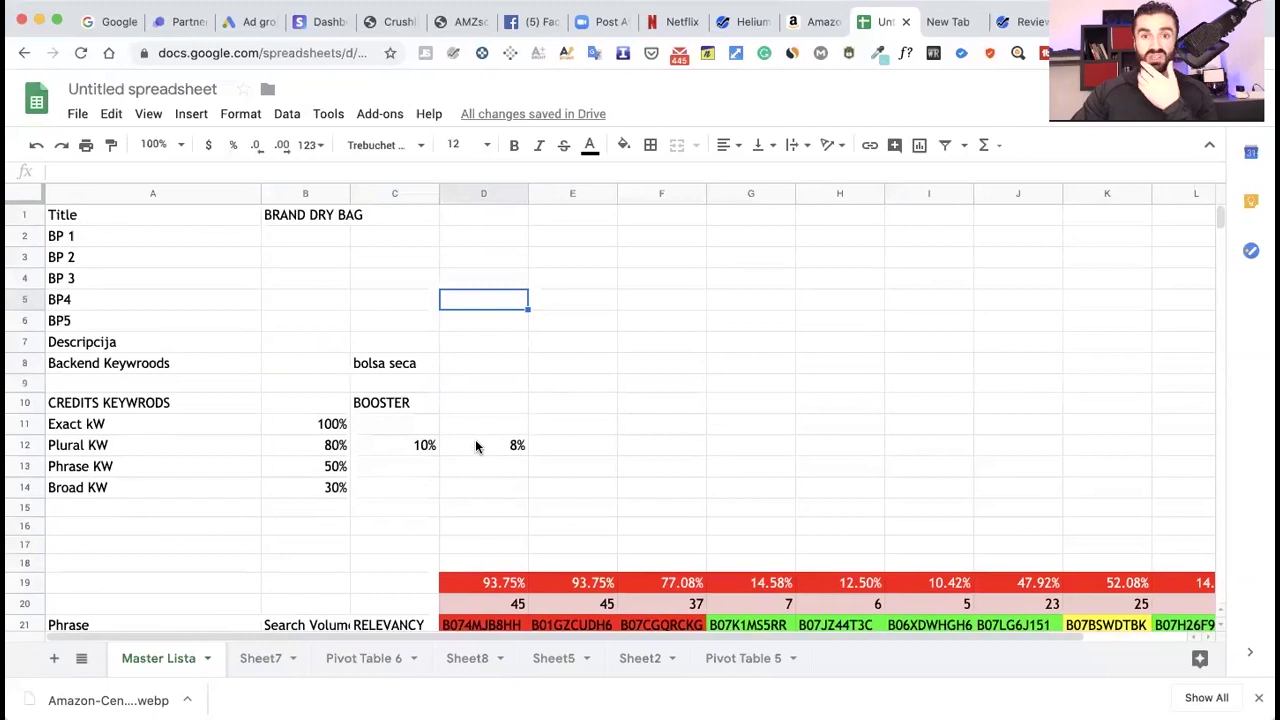